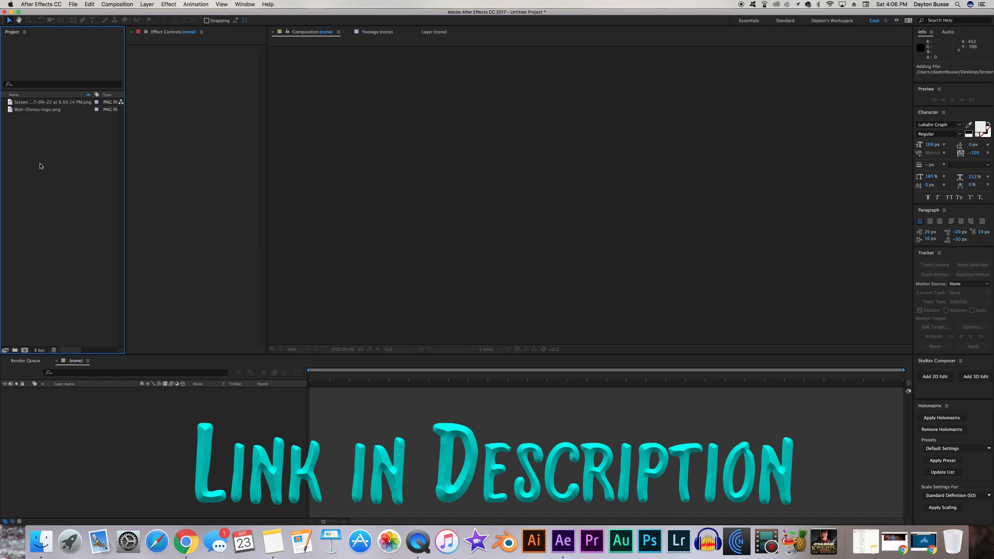
Step: View the reference screenshot PNG of the blue Walt Disney Pictures logo in the footage viewer and close it
left_click(36, 110)
double_click(33, 103)
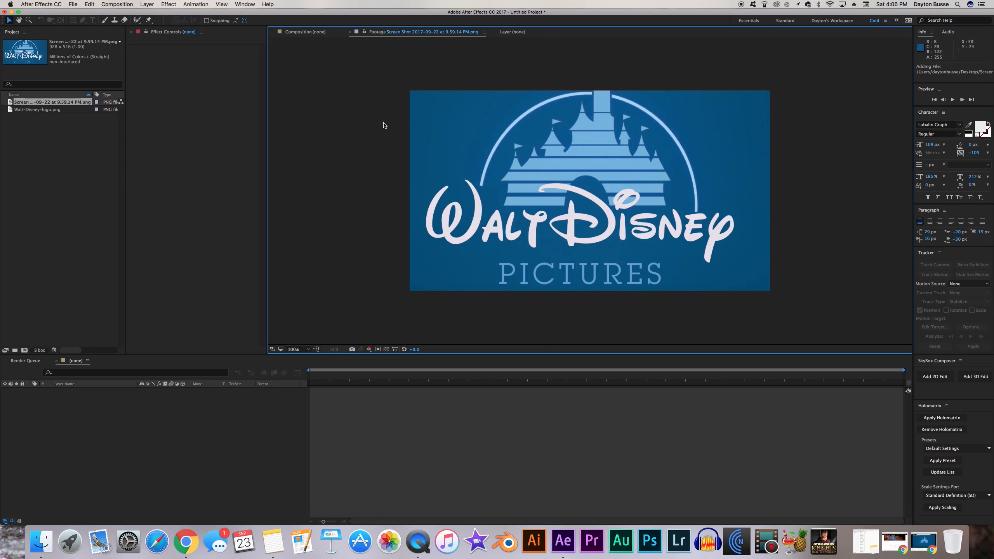
scroll(495, 238, "up", 2)
scroll(495, 238, "down", 2)
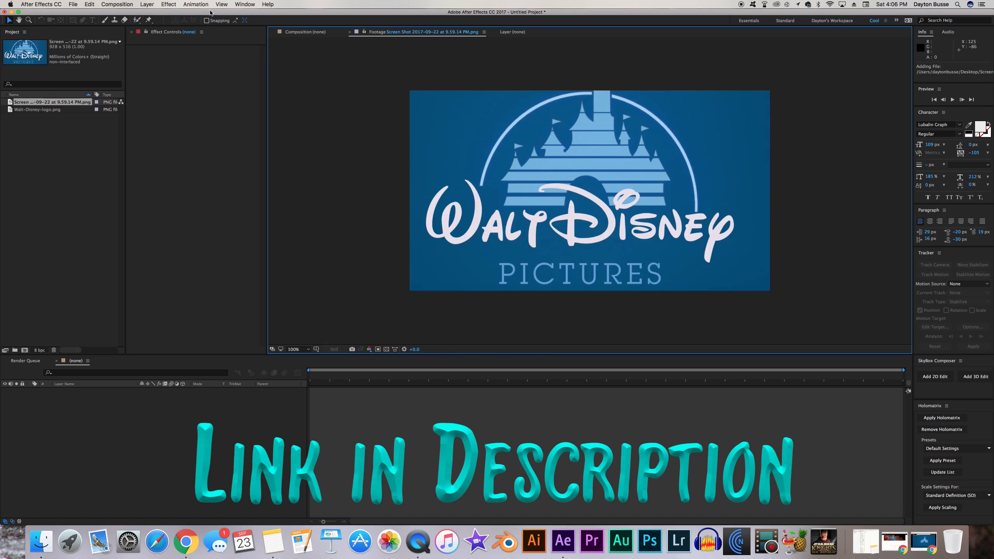
left_click(350, 31)
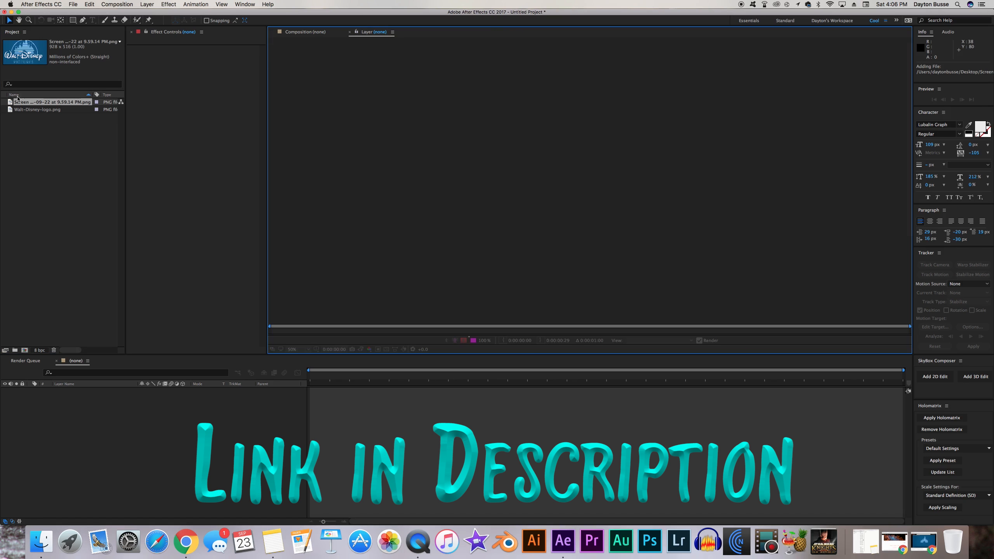
Step: Inspect Walt-Disney-logo.png against the transparency grid in the footage viewer and return to the empty composition view
double_click(33, 110)
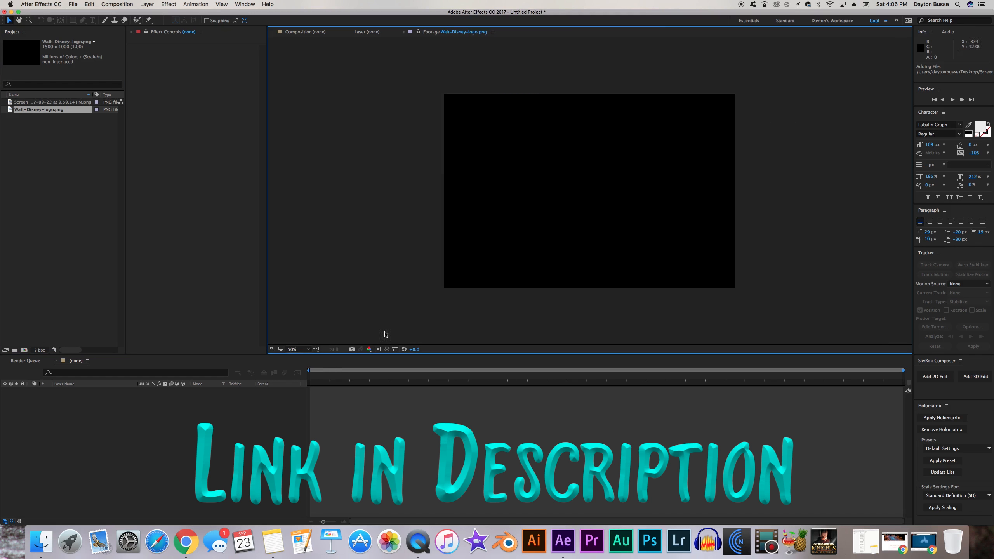
left_click(386, 349)
scroll(619, 178, "up", 2)
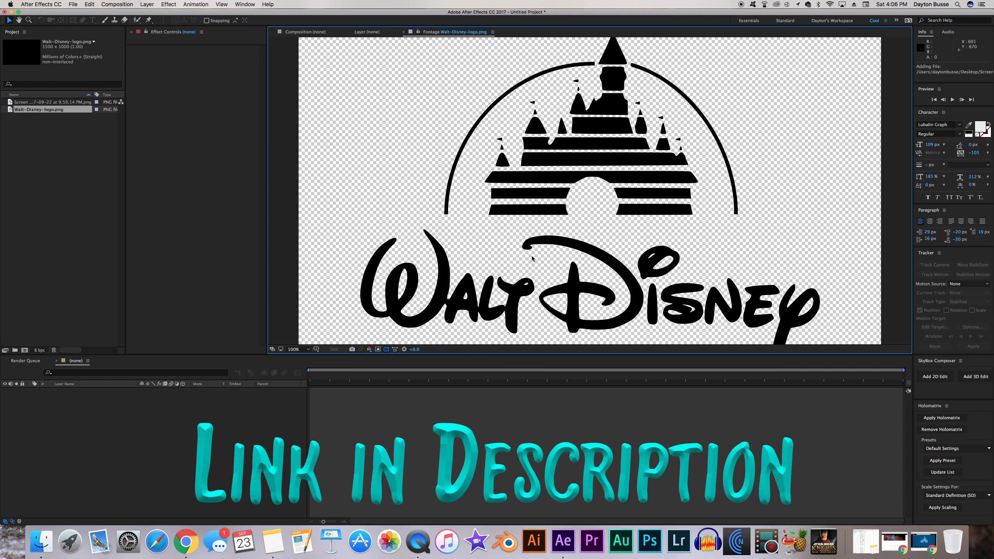
scroll(620, 178, "down", 2)
scroll(590, 166, "up", 2)
scroll(590, 166, "down", 2)
scroll(463, 258, "up", 2)
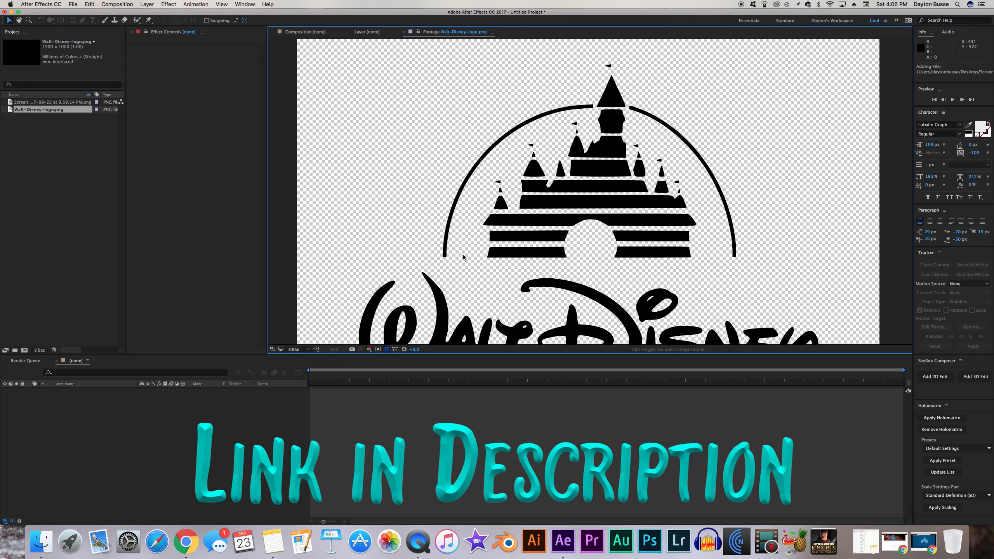
scroll(509, 250, "down", 2)
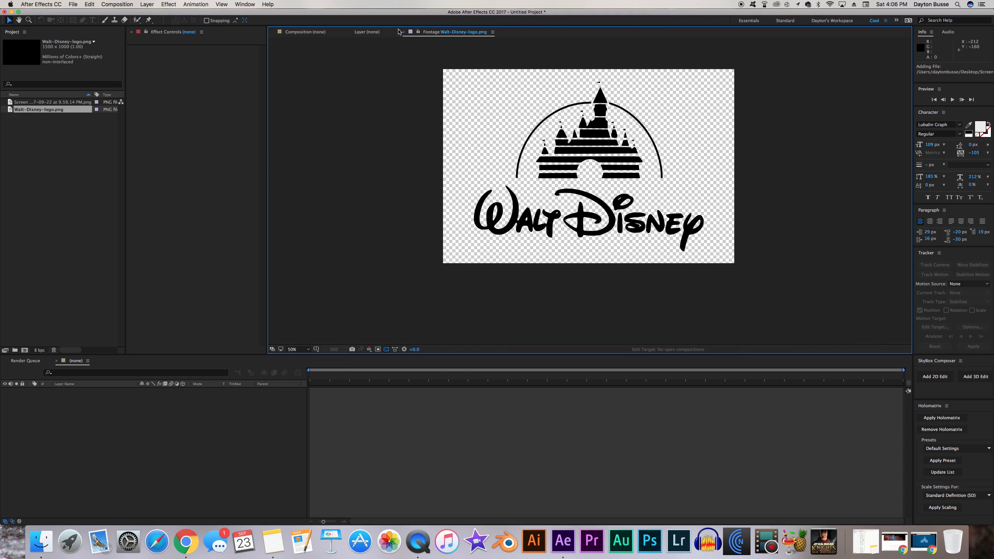
left_click(403, 32)
left_click(320, 34)
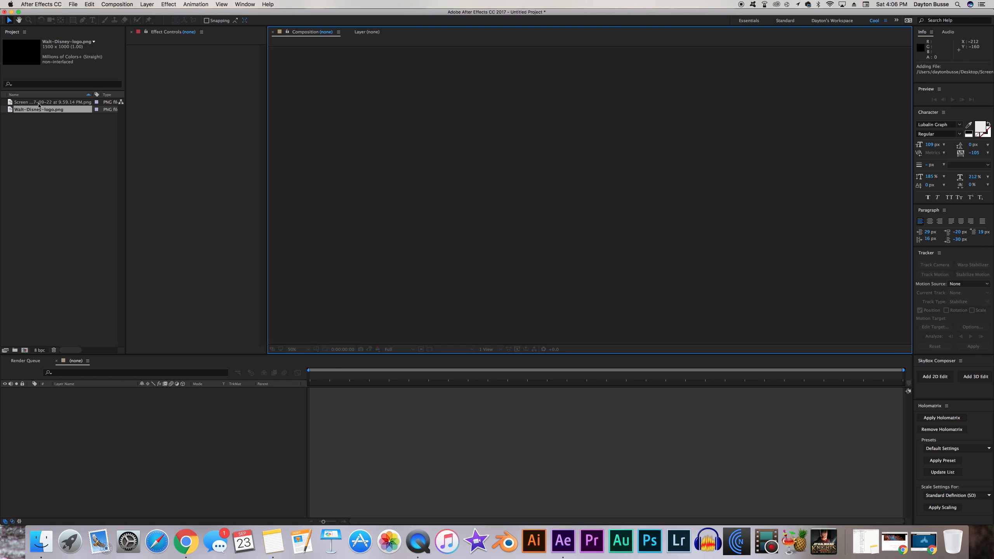
Step: Create a 30-second HDTV 1080 29.97 composition and place Walt-Disney-logo.png in it, shown over the transparency grid
left_click(23, 350)
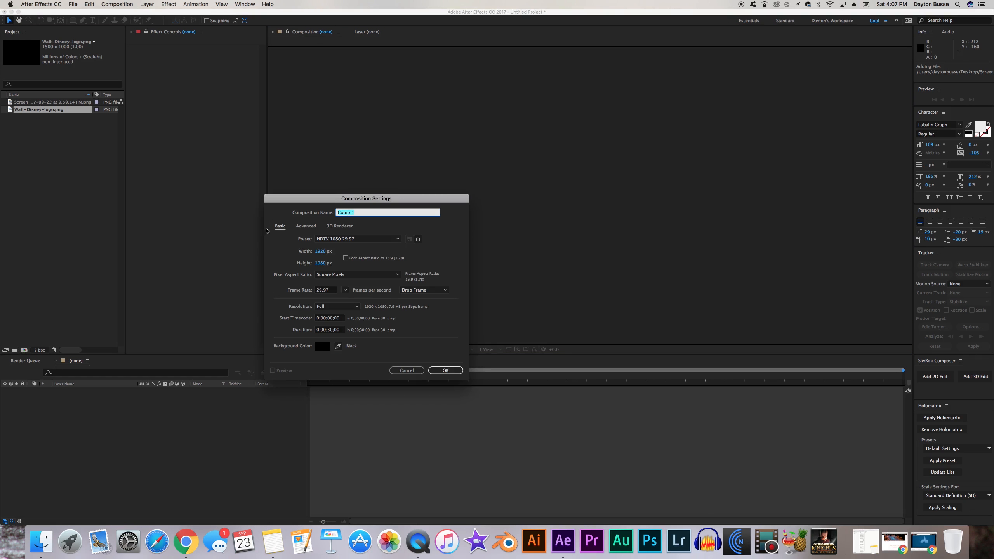
left_click(495, 379)
left_click(48, 118)
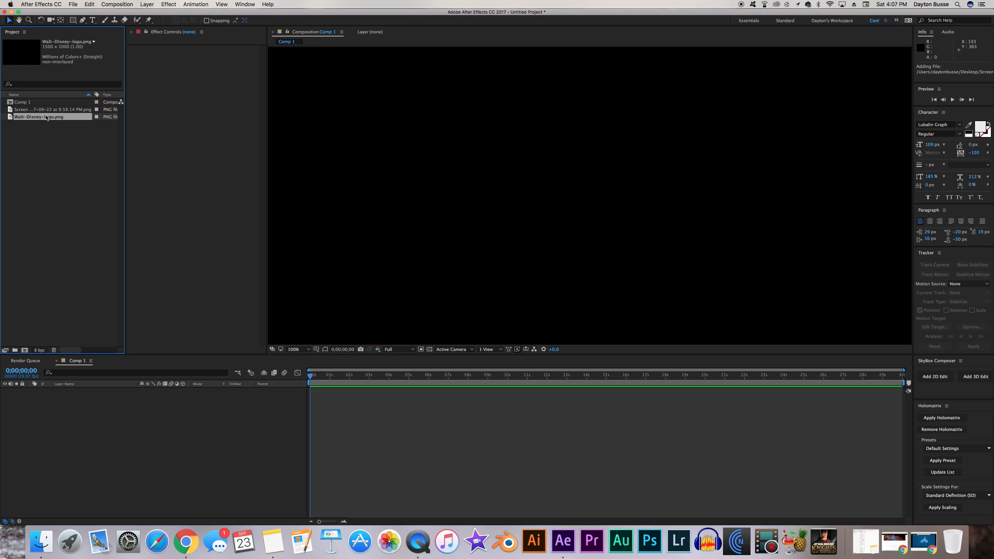
left_click_drag(47, 118, 101, 416)
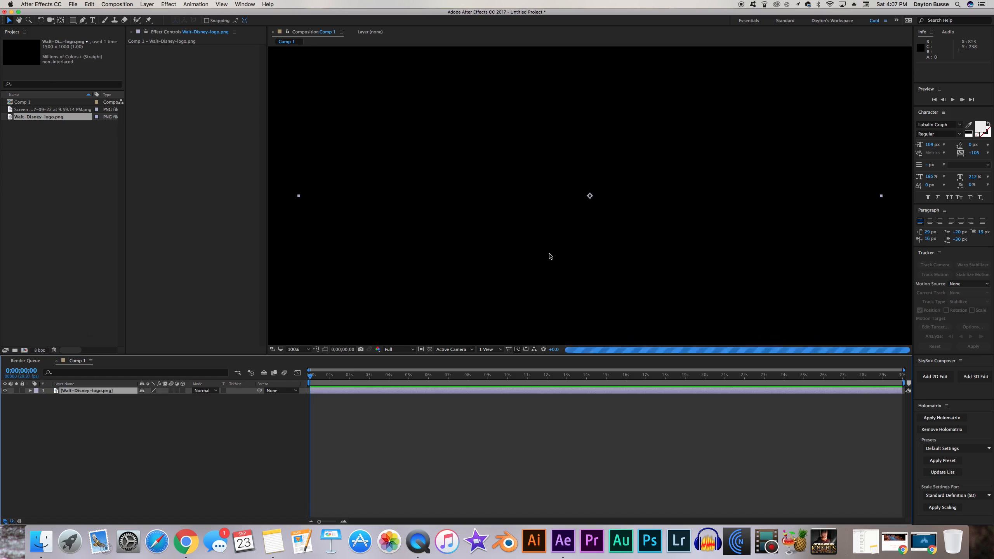
key("comma")
key("period")
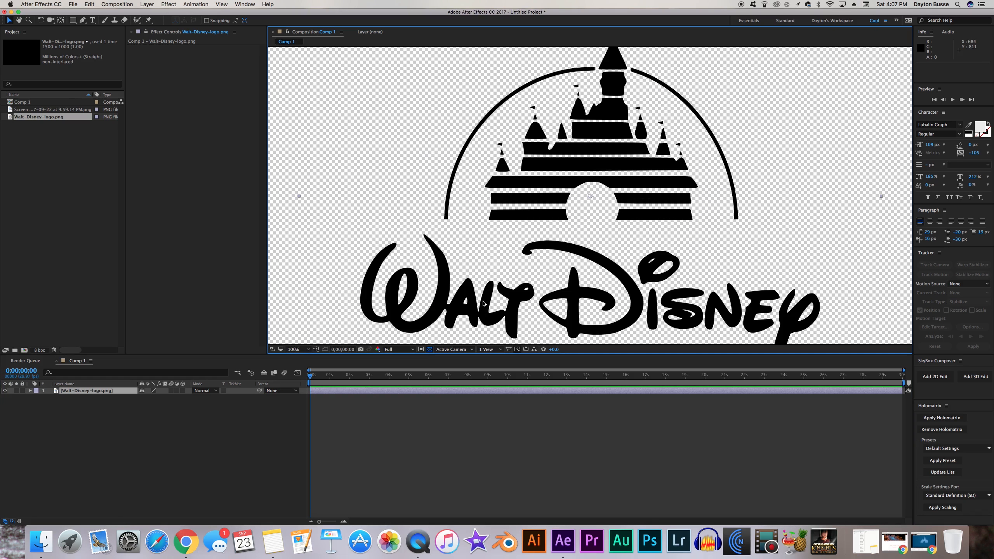
Step: Draw a closed Pen mask around the castle on the logo layer, excluding the arc and the Walt Disney lettering
left_click_drag(602, 168, 602, 224)
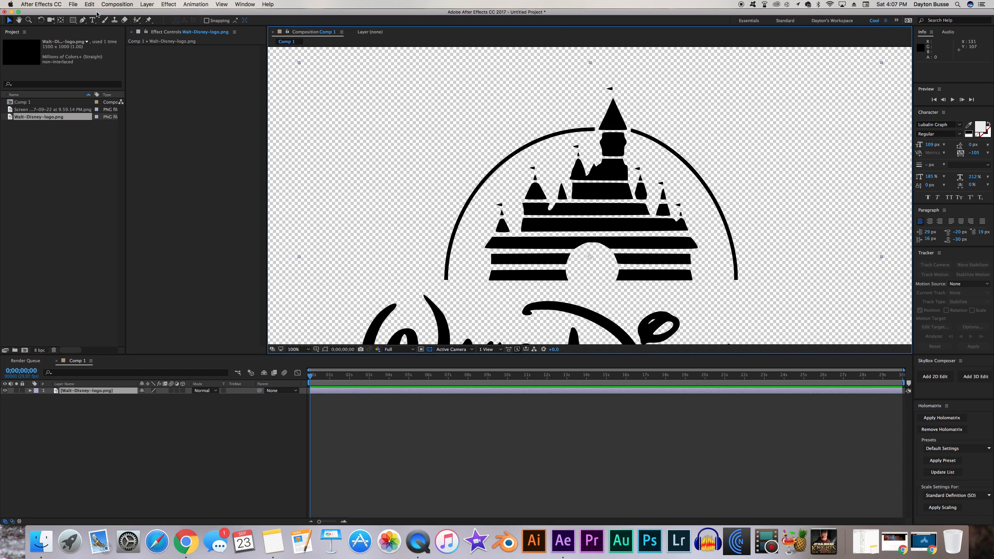
left_click(83, 20)
left_click(489, 290)
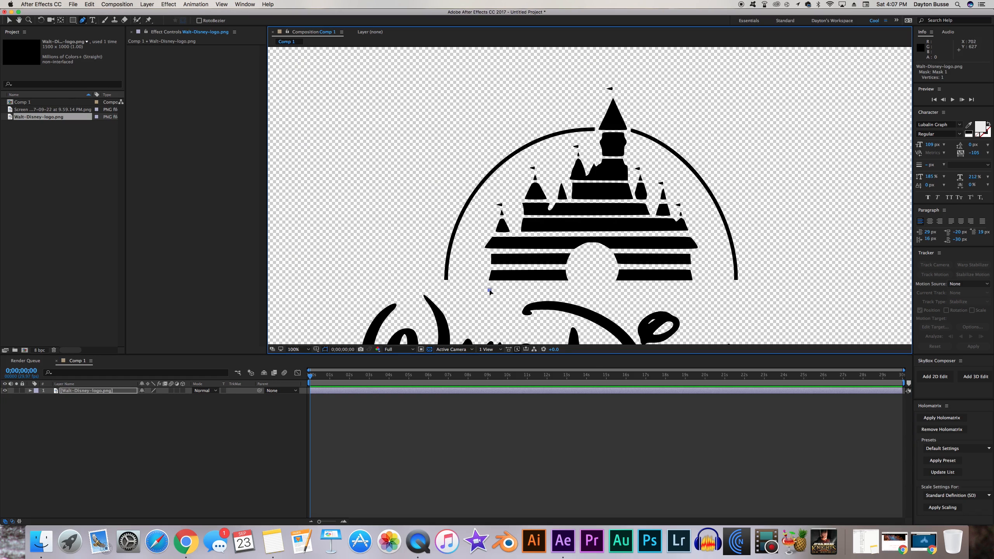
left_click(726, 290)
left_click(703, 236)
left_click(678, 186)
left_click(658, 160)
key("period")
left_click(567, 180)
left_click(556, 167)
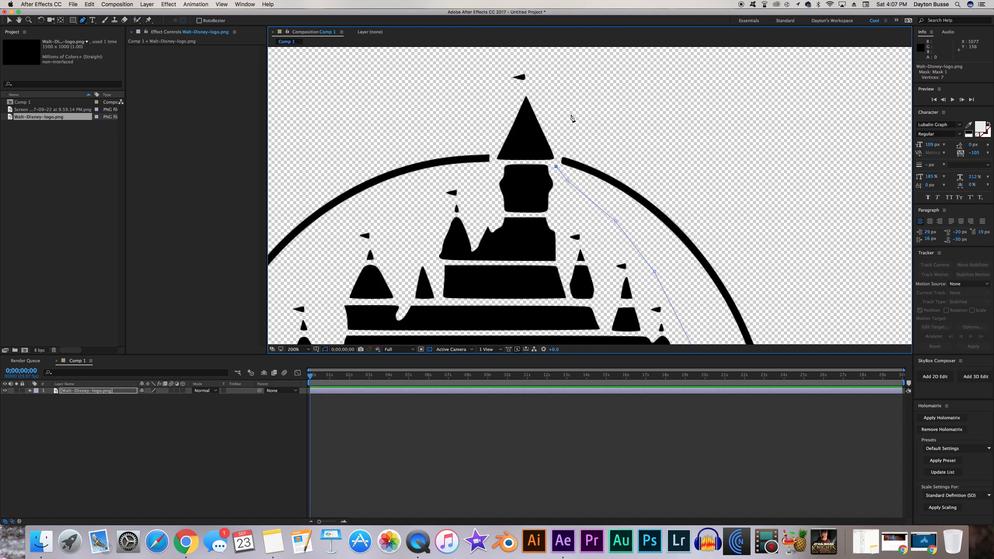
left_click(571, 113)
left_click(545, 72)
left_click(504, 54)
left_click(495, 110)
left_click(493, 170)
left_click(444, 177)
key("comma")
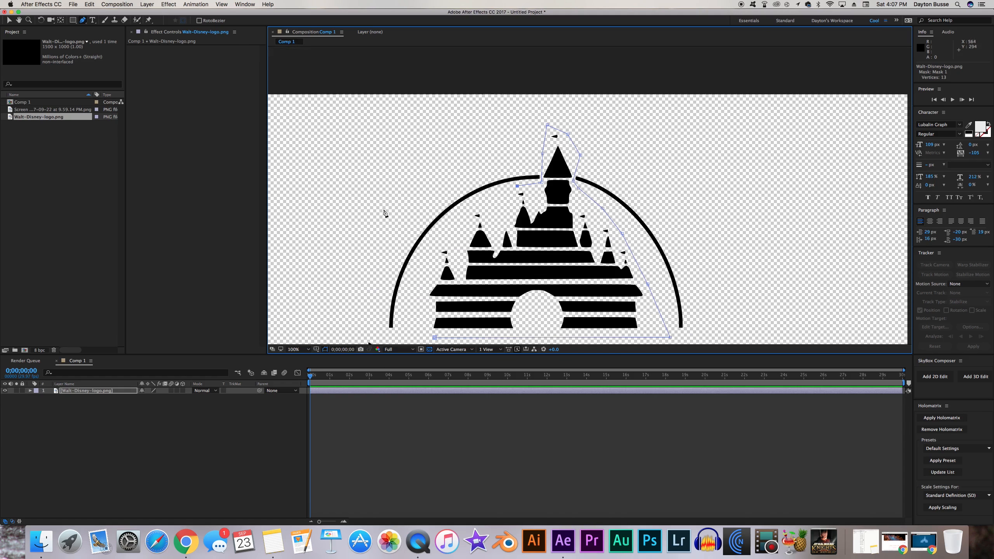
left_click_drag(401, 205, 435, 164)
left_click(512, 165)
left_click(493, 179)
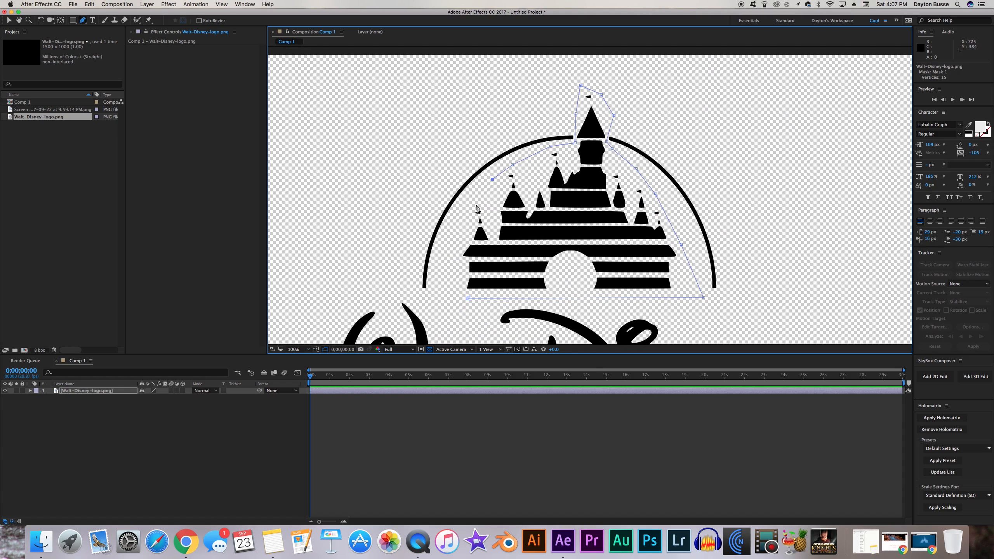
left_click(472, 208)
left_click(459, 239)
left_click(452, 288)
left_click(468, 298)
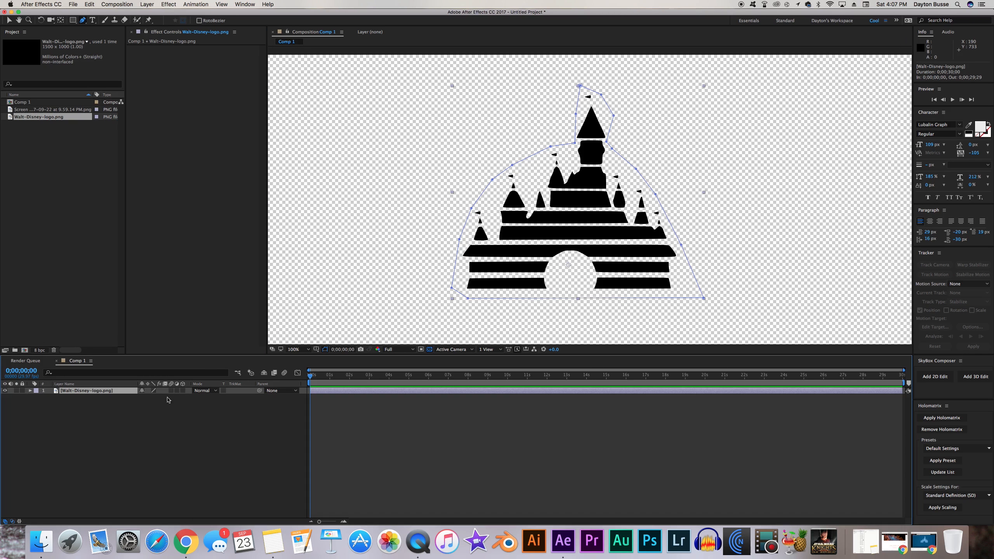
Step: Pre-compose the masked logo layer as "Castle", moving all attributes into the new composition
right_click(92, 394)
right_click(92, 394)
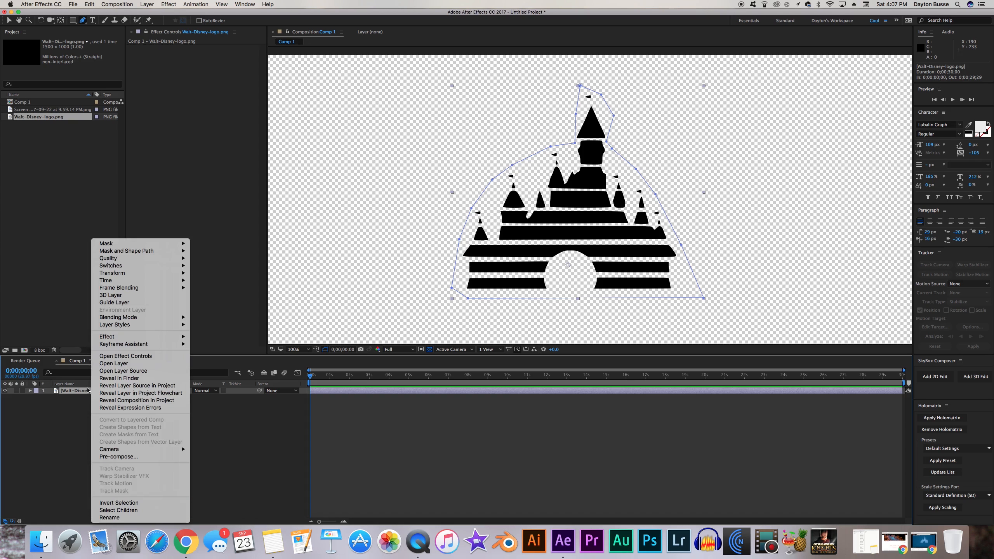
left_click(118, 457)
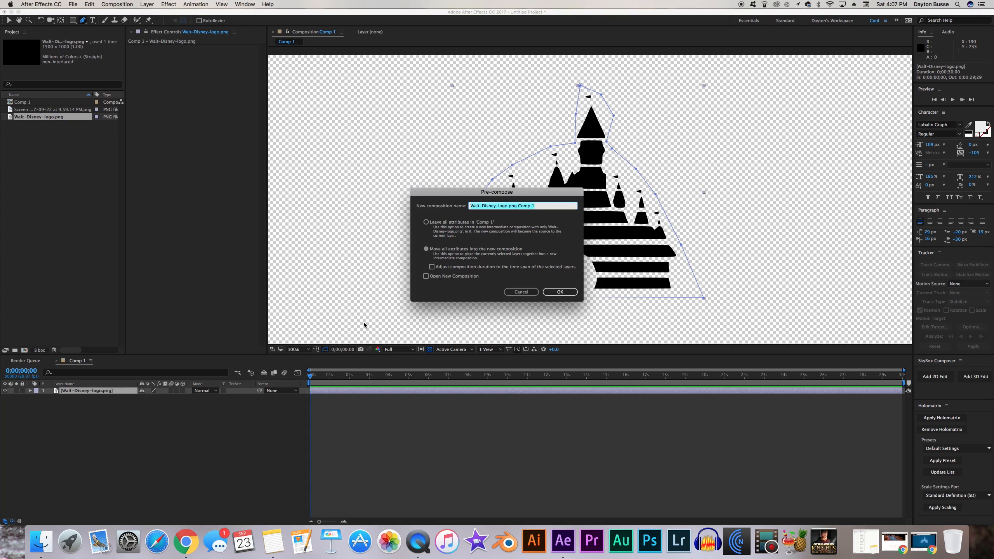
type("Castle")
left_click(560, 292)
Step: Switch to the Selection tool and turn off the transparency grid for the composition
key("comma")
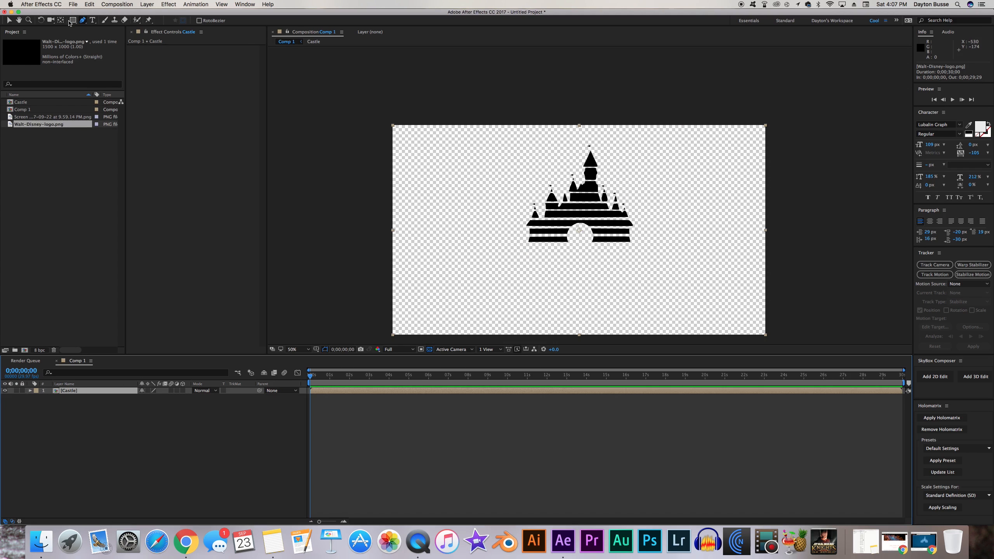
key("v")
key("period")
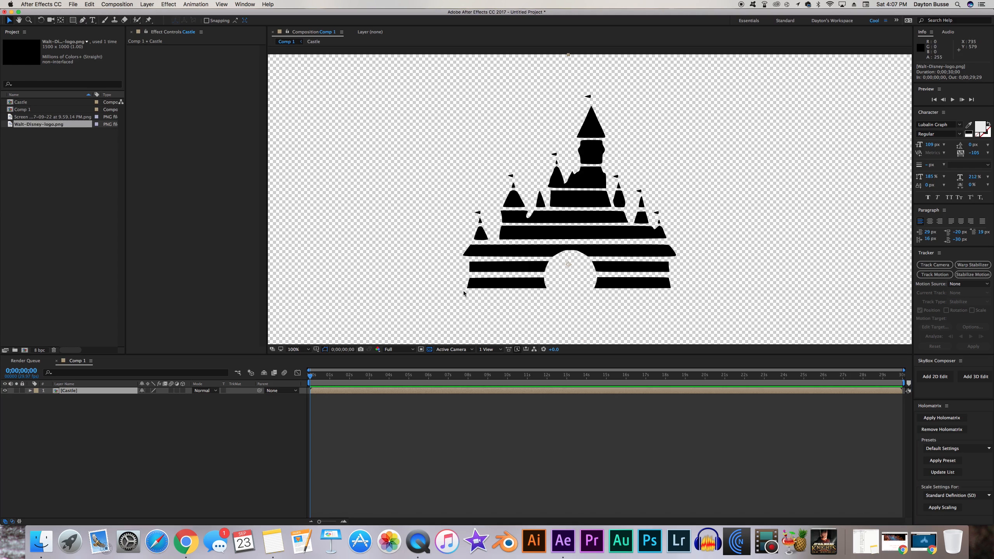
left_click(430, 349)
key("comma")
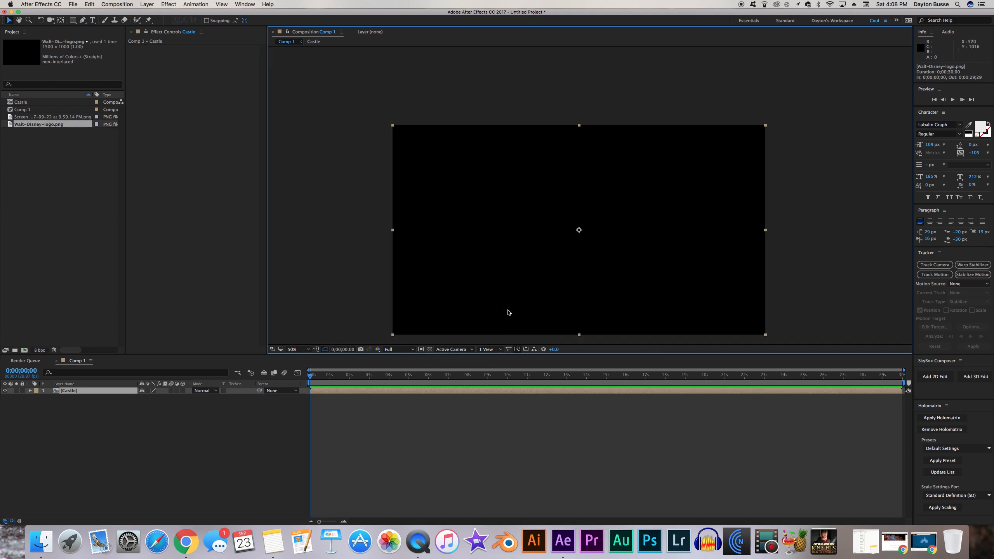
left_click(147, 4)
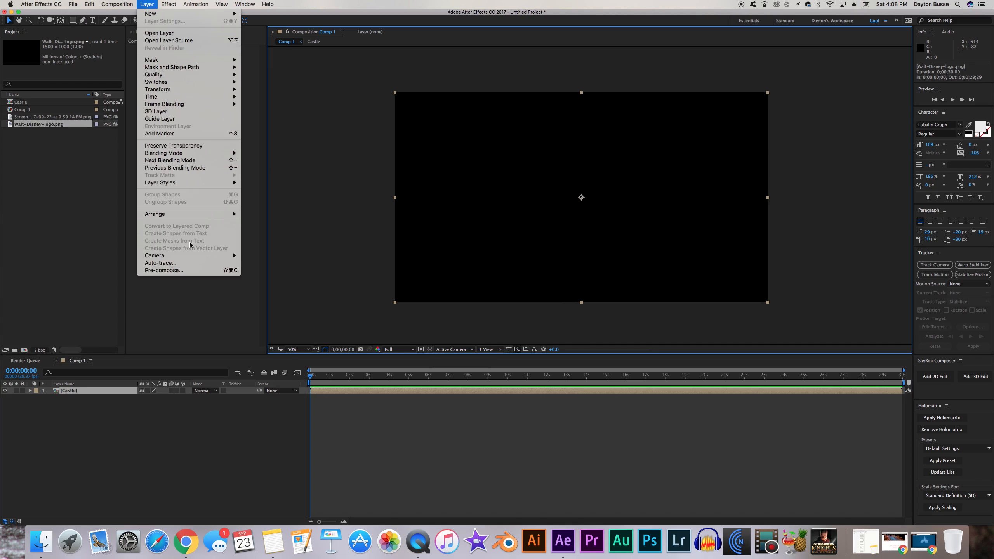
left_click(175, 265)
left_click_drag(266, 147, 272, 151)
left_click(339, 279)
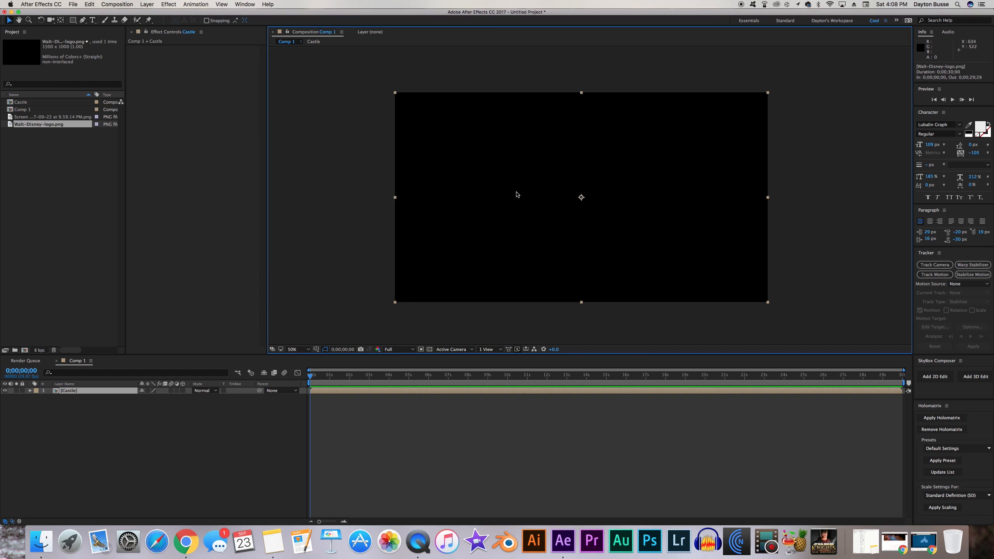
Step: Auto-trace the Castle layer's alpha channel on the current frame onto a new layer, with tolerance 0.7 px and threshold 50%
key("period")
left_click_drag(504, 172, 535, 222)
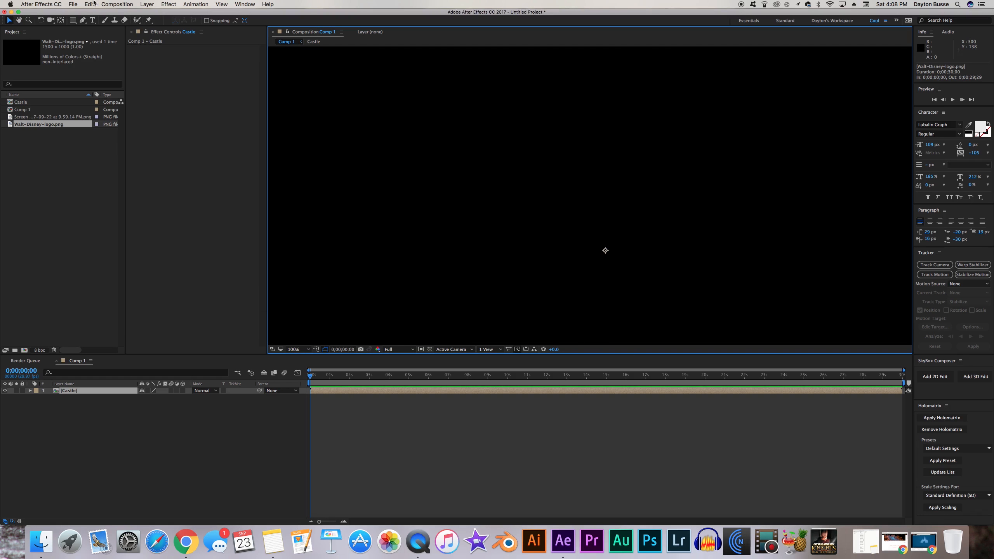
left_click(146, 4)
left_click(164, 264)
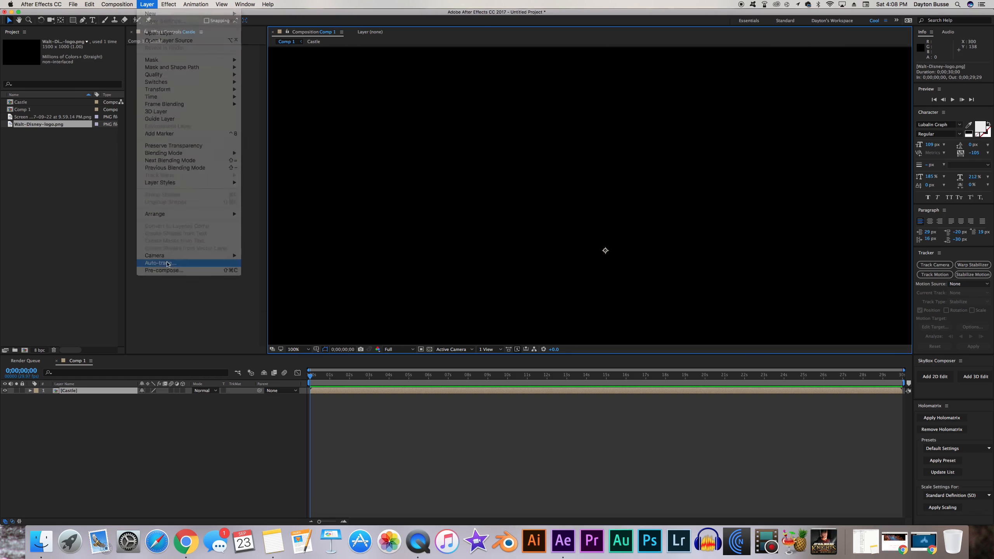
left_click_drag(299, 151, 275, 151)
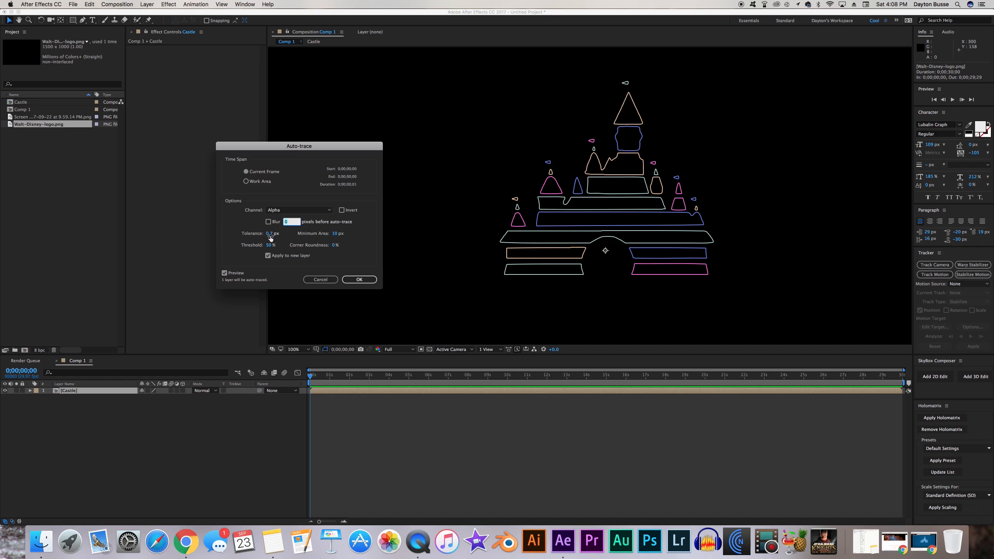
left_click_drag(272, 235, 302, 234)
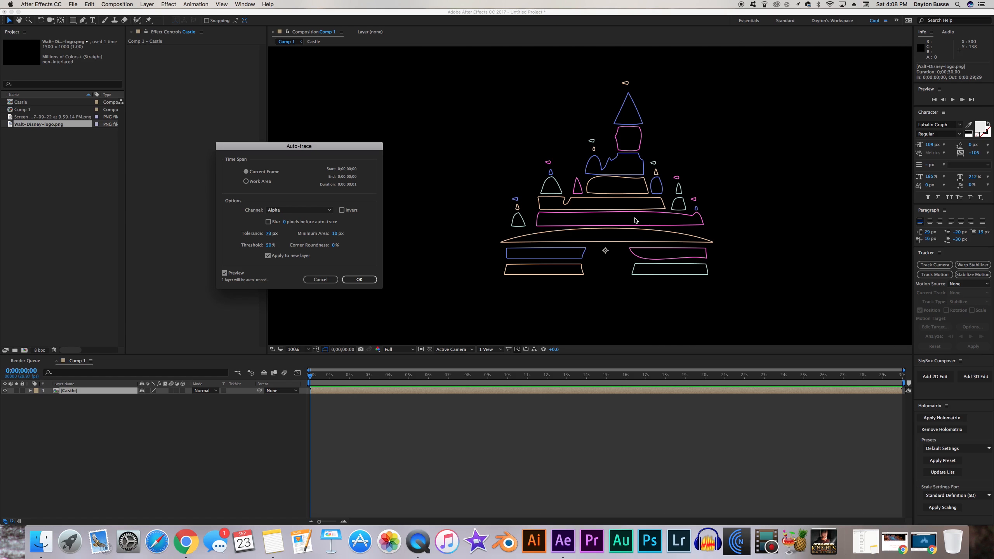
left_click_drag(269, 234, 243, 283)
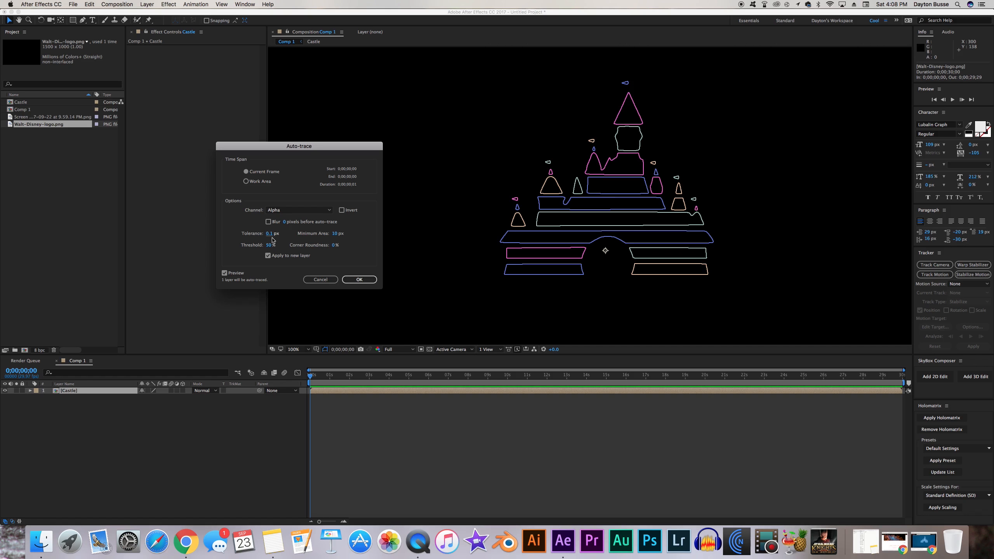
left_click(274, 234)
key("BackSpace")
left_click(255, 226)
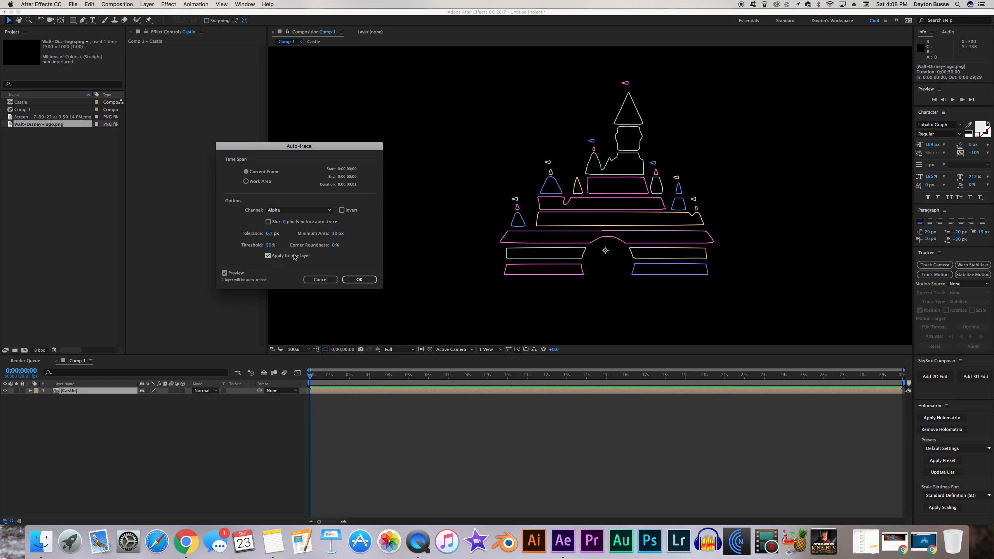
left_click(360, 279)
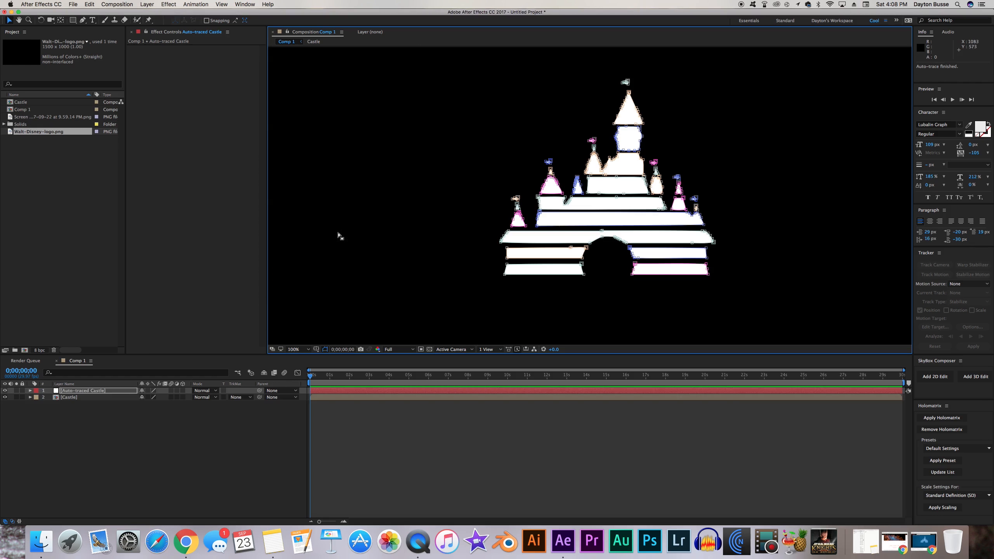
Step: Delete the original Castle layer from the composition, keeping only the auto-traced castle
left_click(87, 397)
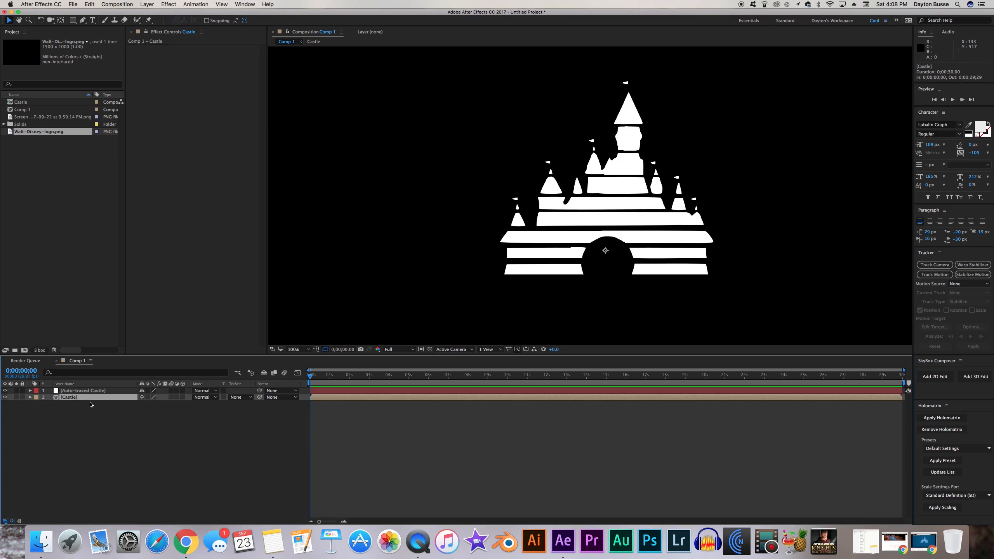
key("Delete")
key("comma")
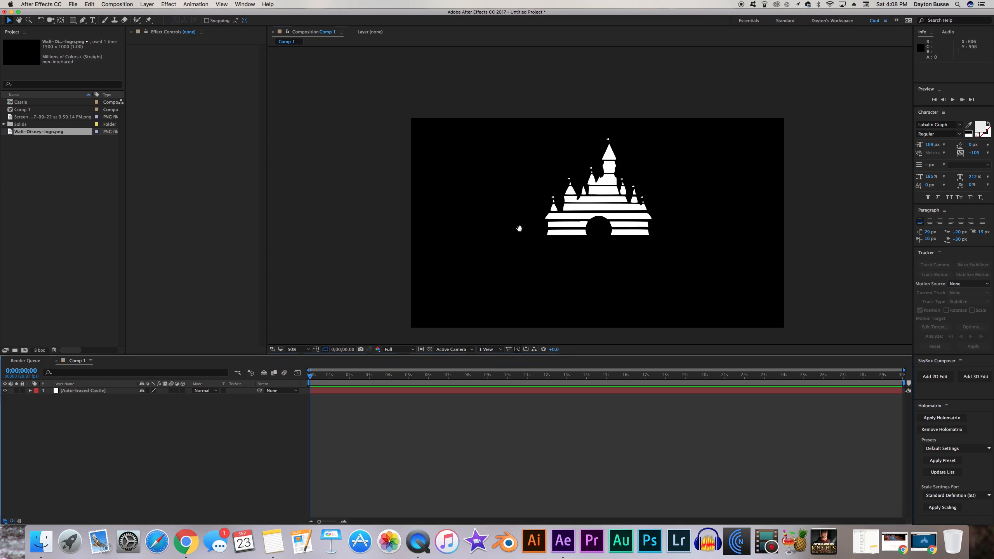
left_click_drag(519, 228, 514, 215)
Step: Add the logo screenshot as the top layer, scale it to 150%, and move it partly off the composition's lower-left corner as a colour reference
left_click(47, 118)
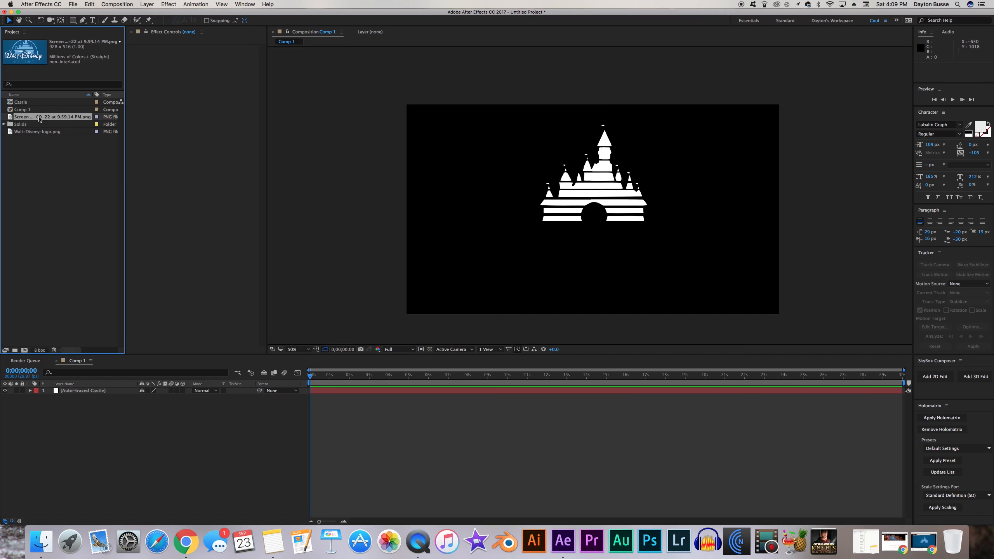
left_click_drag(27, 119, 79, 390)
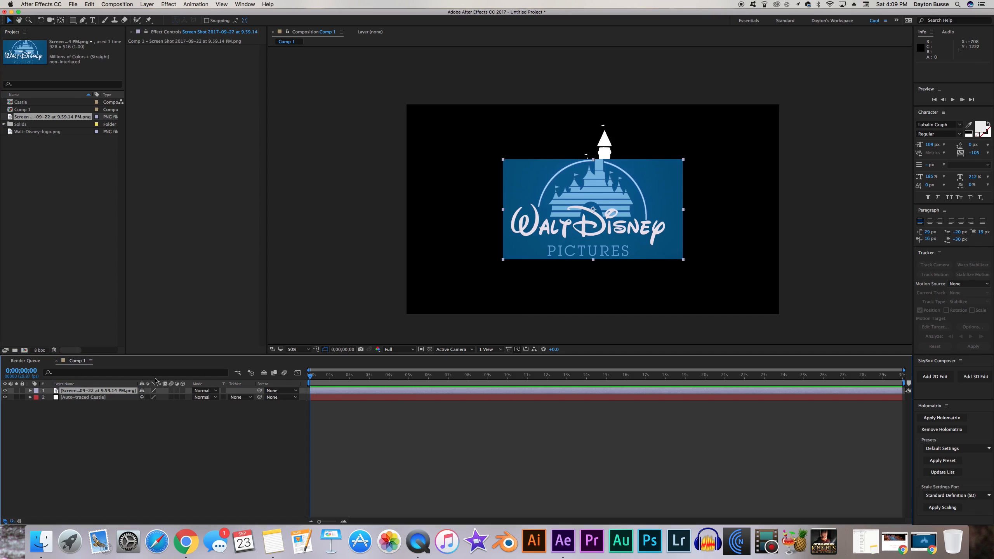
key("s")
left_click_drag(156, 398, 173, 397)
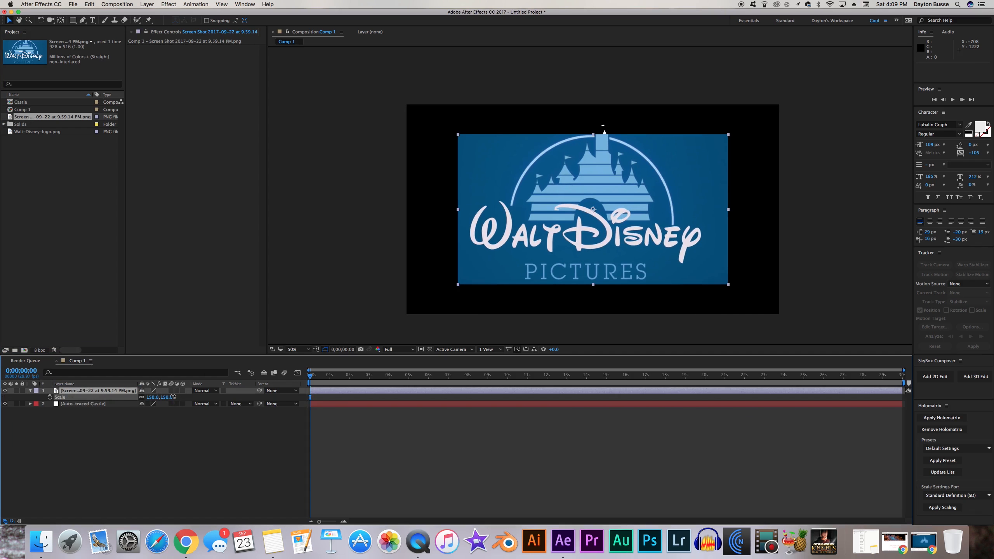
left_click_drag(596, 246, 388, 312)
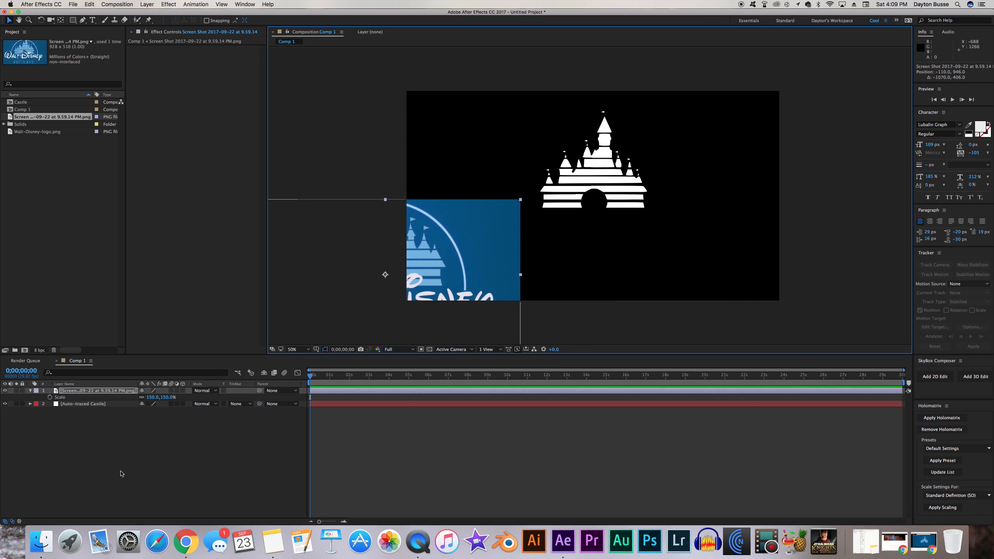
Step: Create a 1920 × 1080 solid coloured with the blue sampled from the screenshot's background, and place it below the auto-traced castle layer
right_click(82, 423)
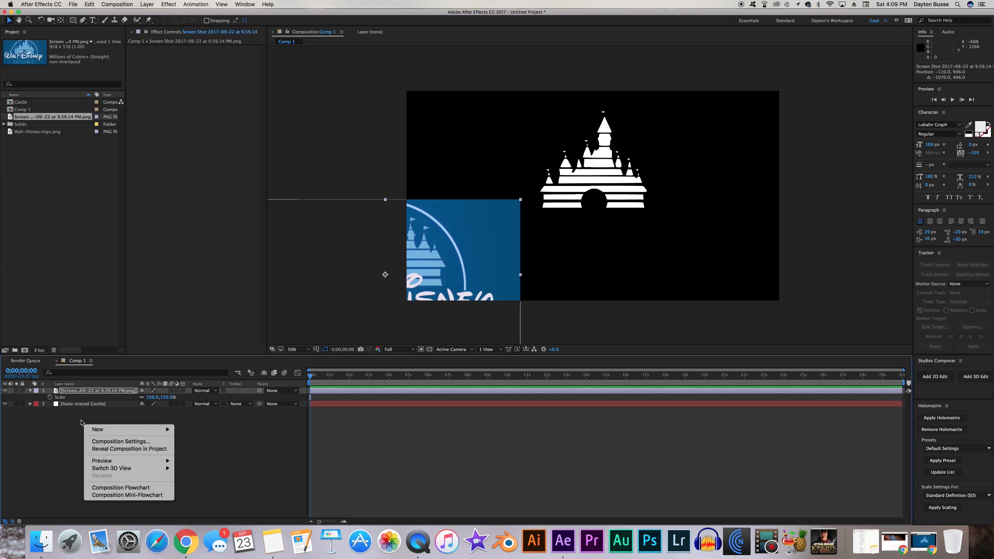
mouse_move(156, 430)
left_click(224, 449)
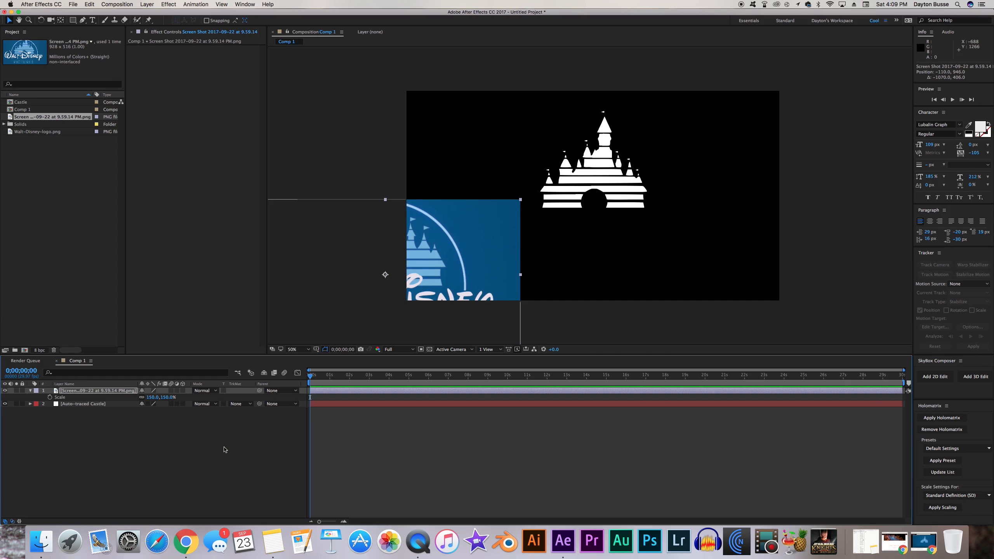
left_click_drag(245, 229, 248, 249)
left_click(228, 378)
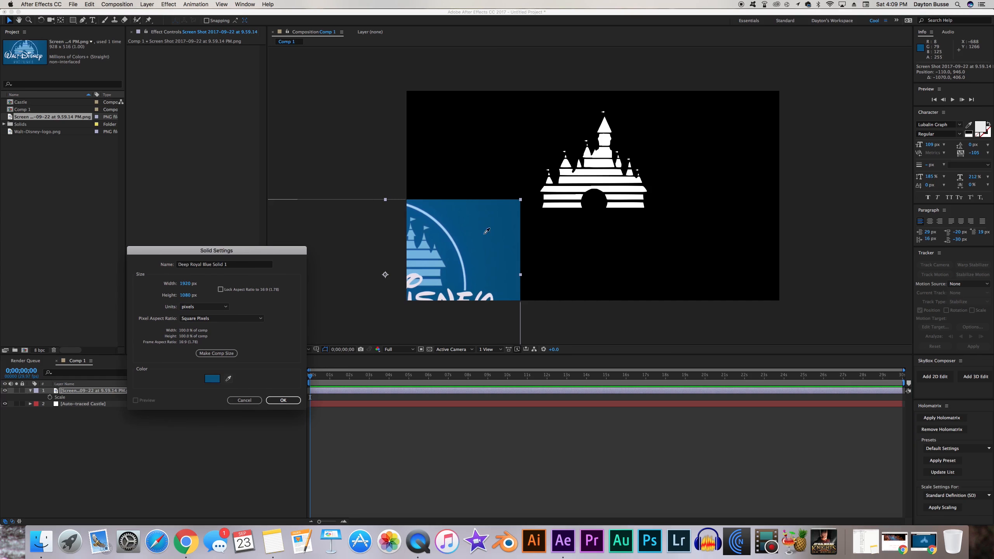
left_click(471, 237)
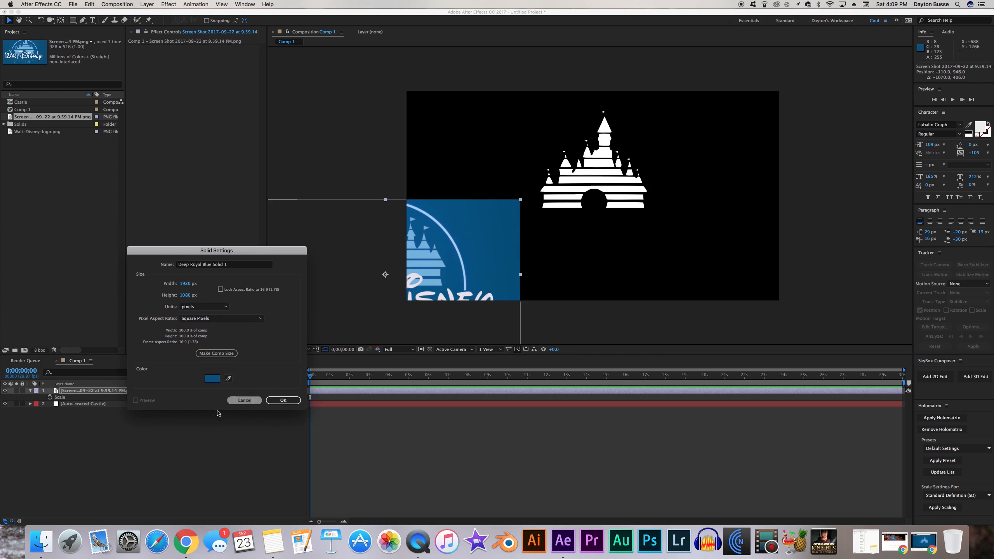
left_click(283, 401)
left_click_drag(85, 391, 83, 465)
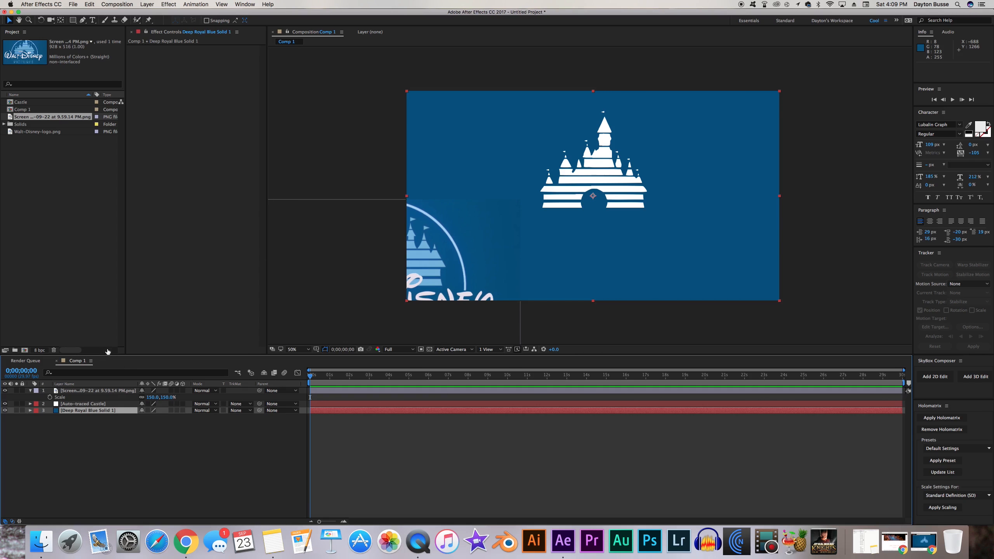
Step: Recolour the auto-traced castle solid with the light blue sampled from the castle in the logo screenshot
left_click(91, 405)
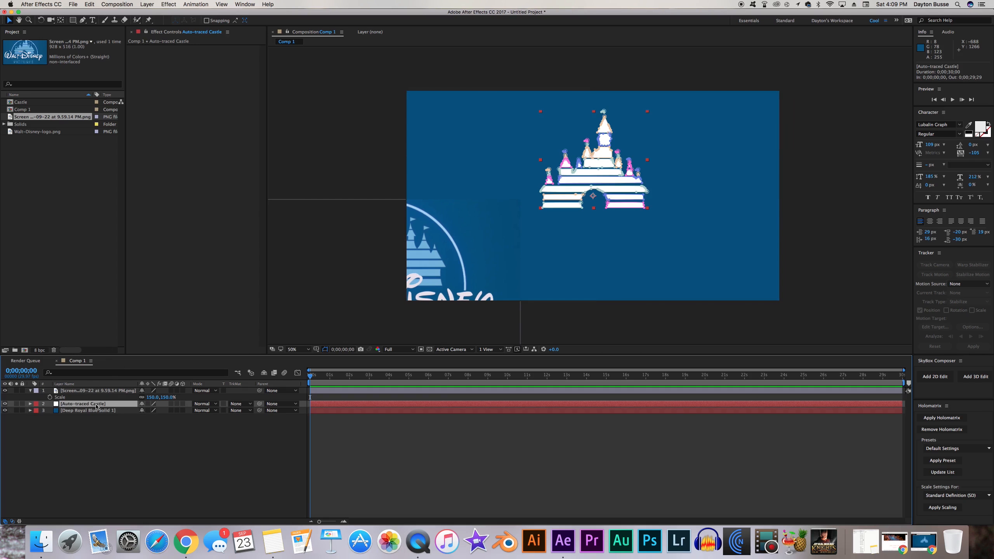
left_click(147, 4)
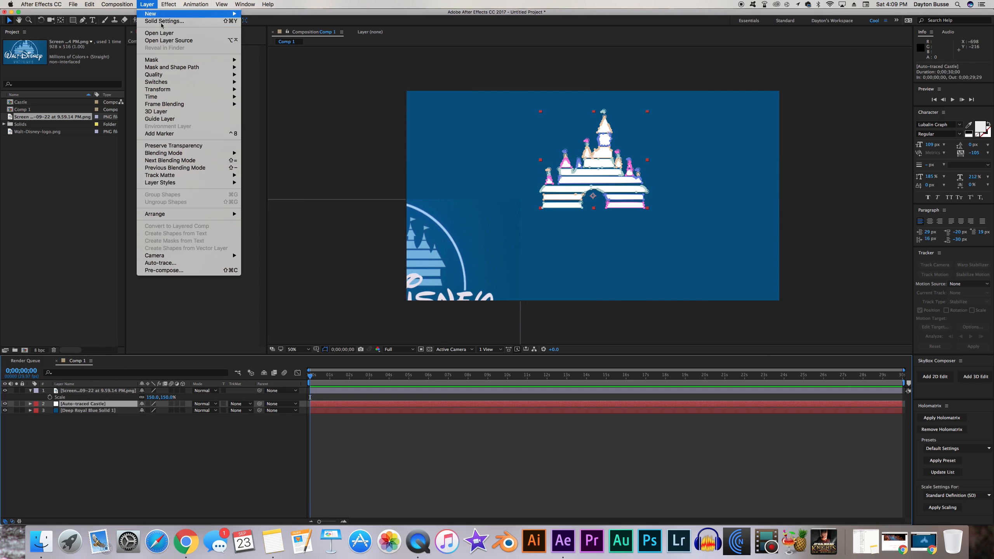
left_click(156, 19)
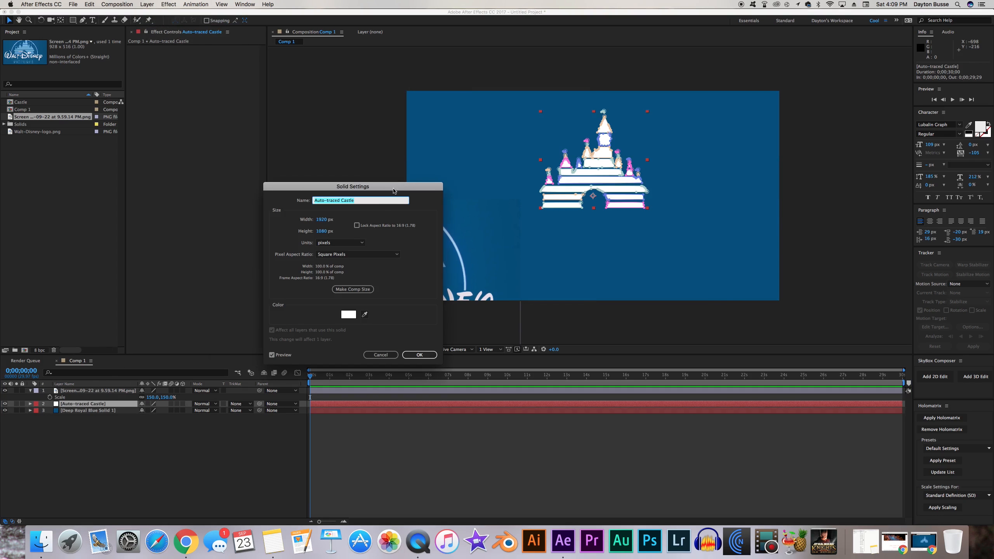
left_click_drag(394, 190, 679, 165)
left_click(650, 289)
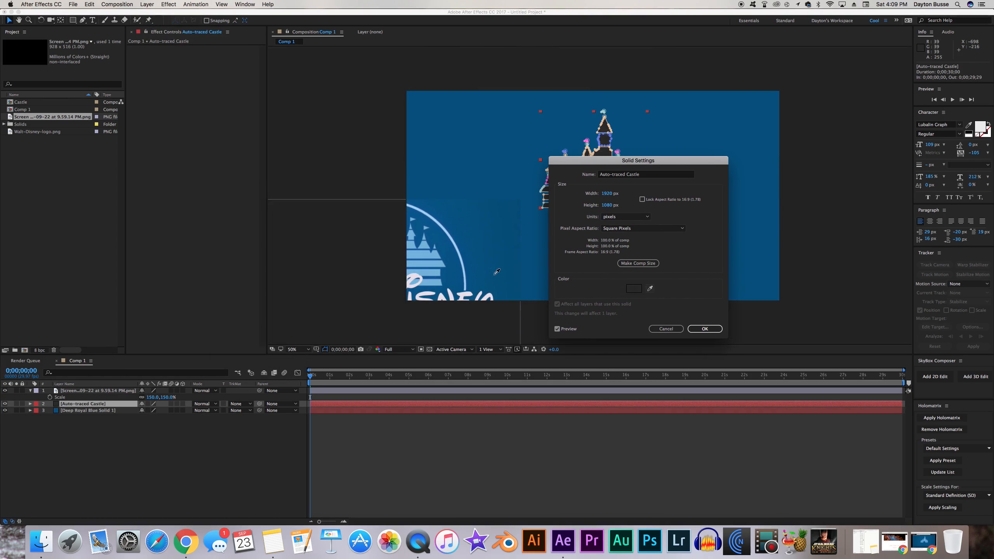
left_click(423, 250)
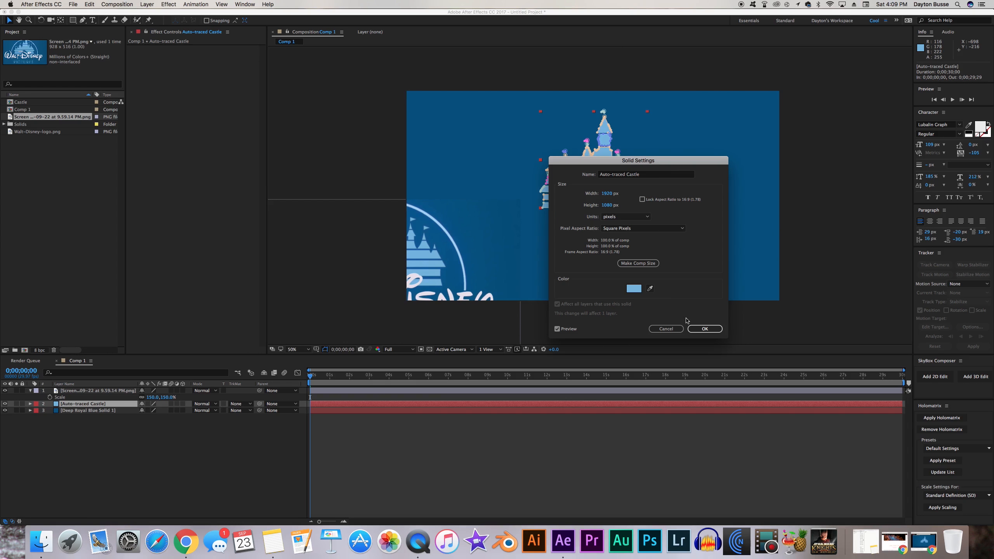
left_click(704, 329)
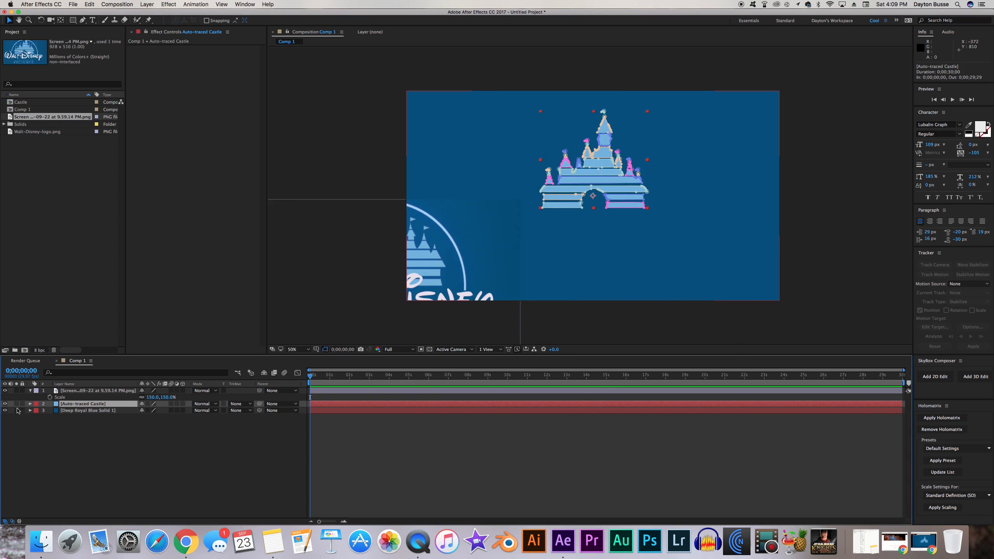
Step: Move the logo screenshot completely outside the composition frame
left_click(79, 391)
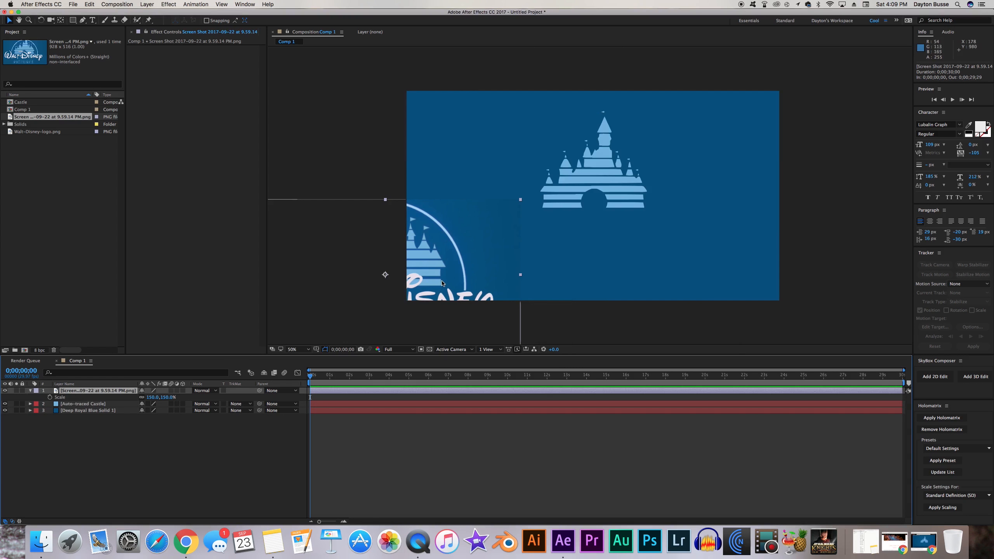
left_click_drag(408, 288, 261, 320)
key("period")
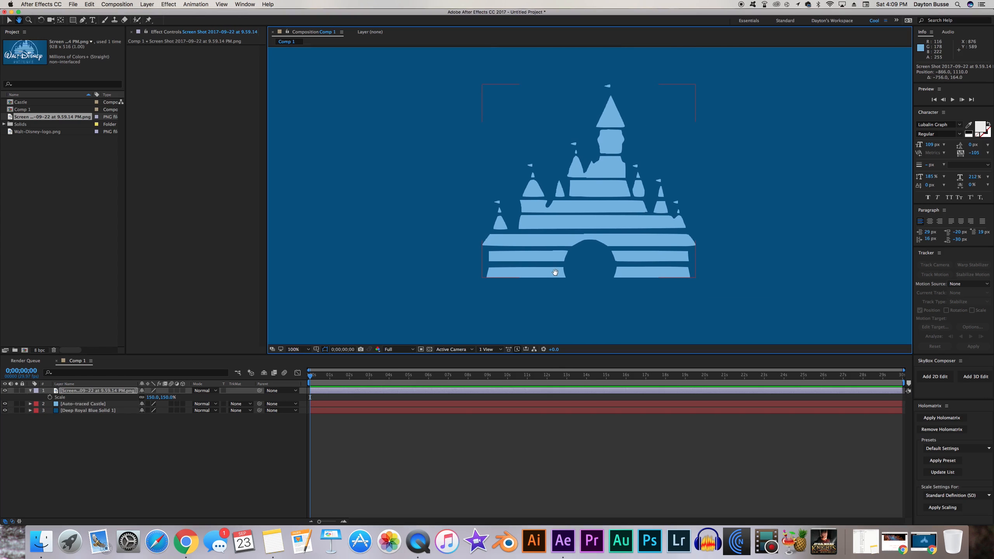
key("comma")
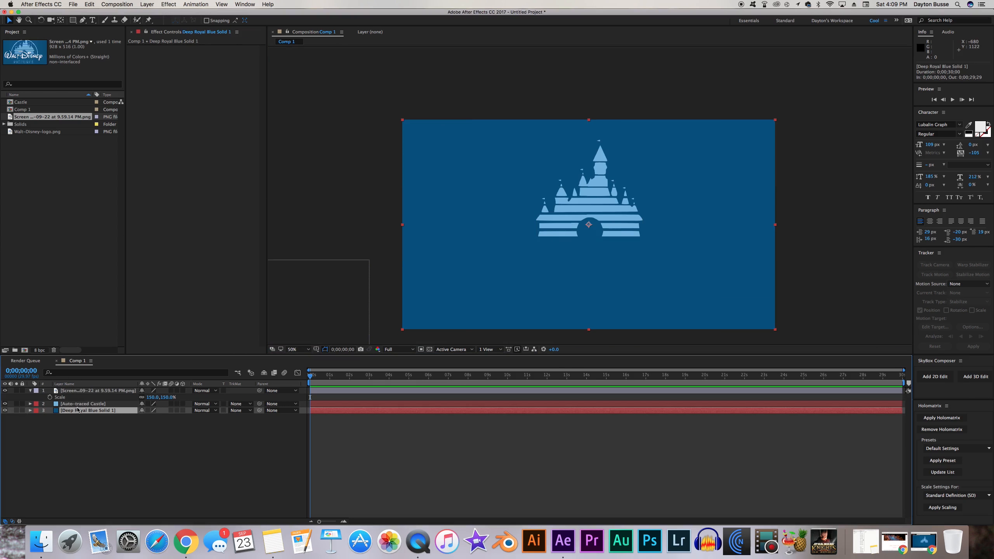
Step: Reveal the mask paths of the auto-traced castle layer, look through them, and collapse the layer again
left_click(79, 405)
key("m")
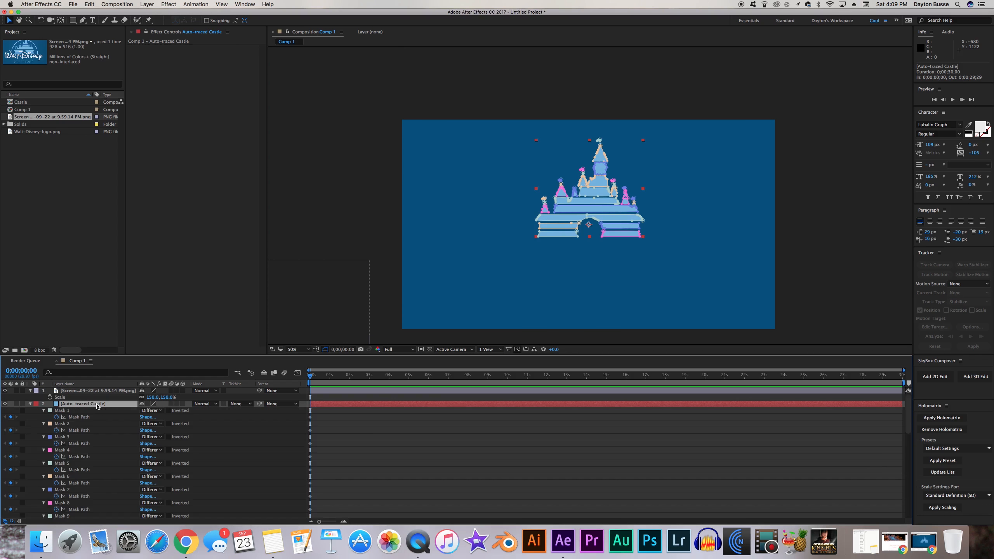
scroll(98, 409, "down", 10)
scroll(50, 426, "up", 10)
left_click(31, 404)
left_click(87, 426)
left_click(84, 405)
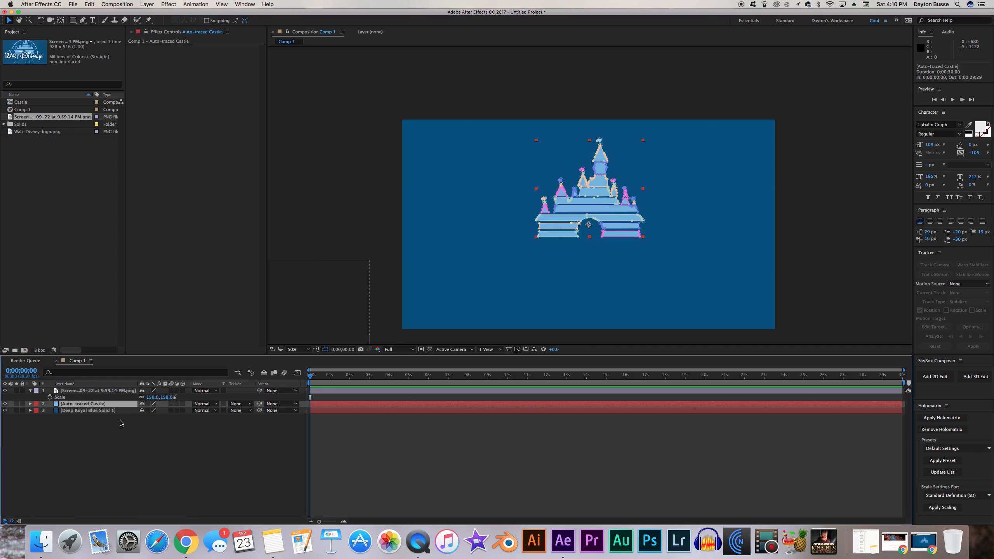
left_click(339, 376)
left_click_drag(350, 376, 310, 377)
left_click(196, 460)
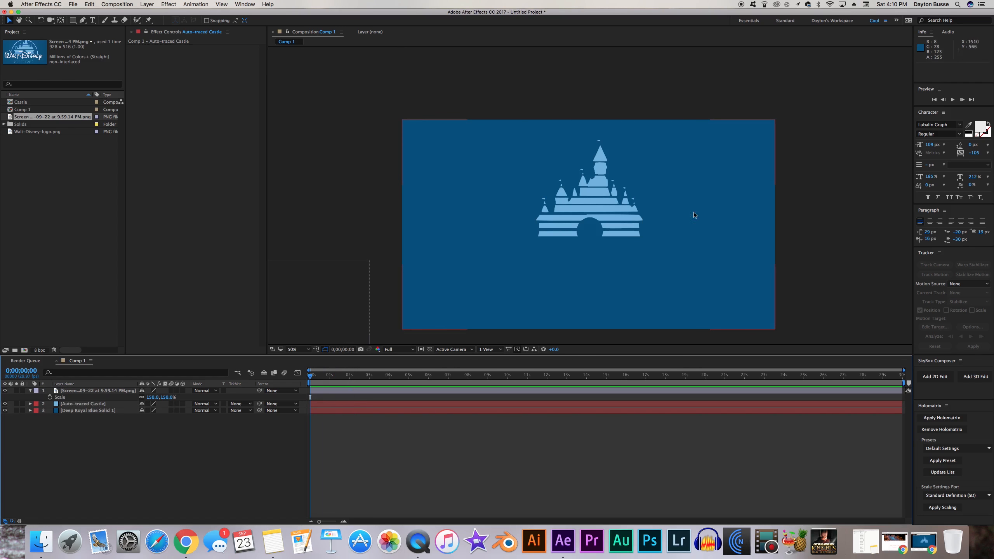
Step: Switch to Chrome and bring up the YouTube video of Walt Disney Pictures intro logos as a reference
left_click(895, 543)
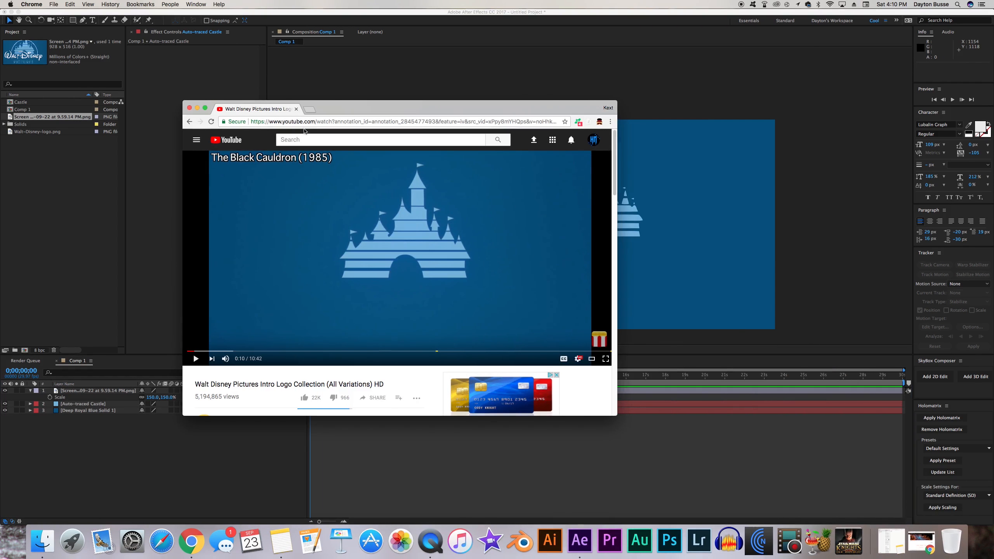
left_click_drag(330, 108, 294, 120)
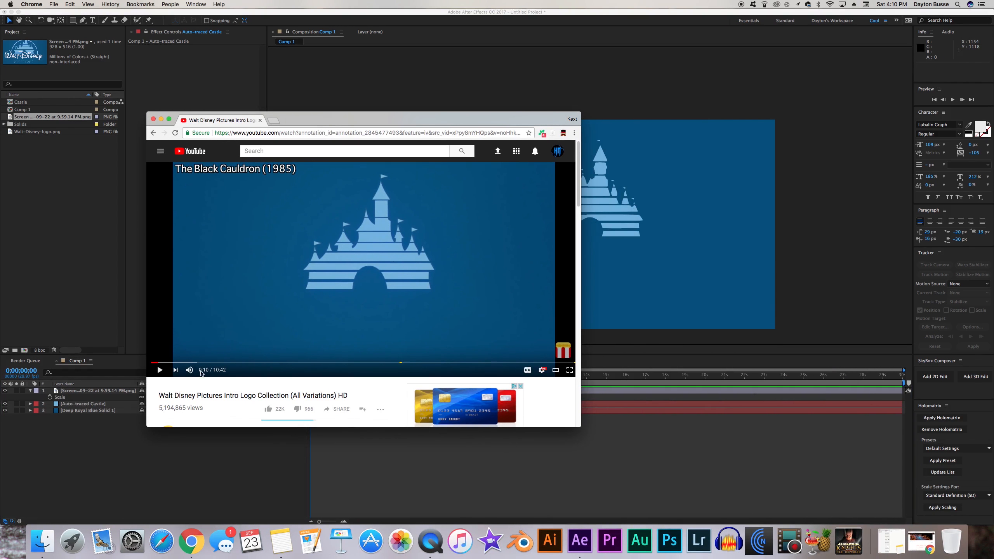
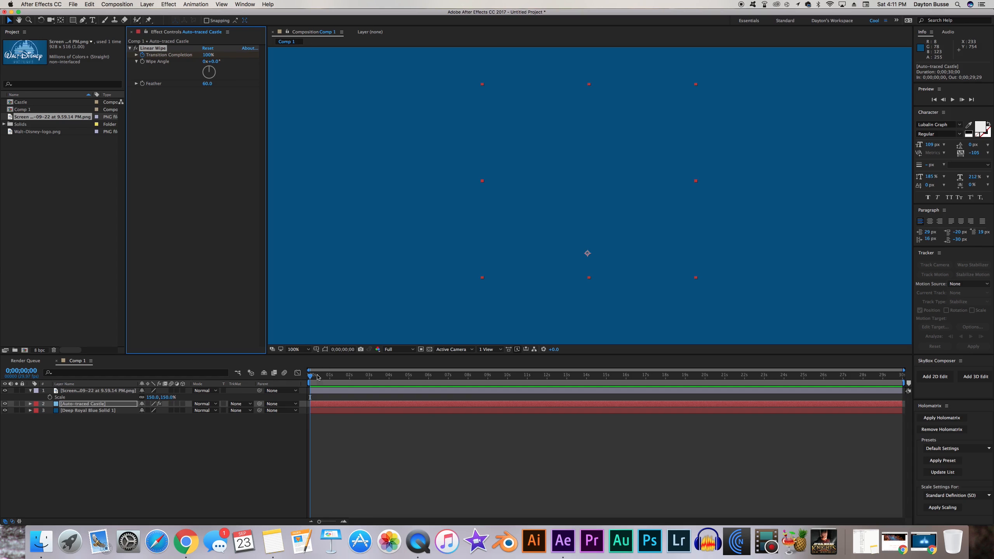
Step: Set the castle's Linear Wipe transition completion to 0% at 5 seconds, and scrub back through the reveal
left_click_drag(320, 382, 410, 388)
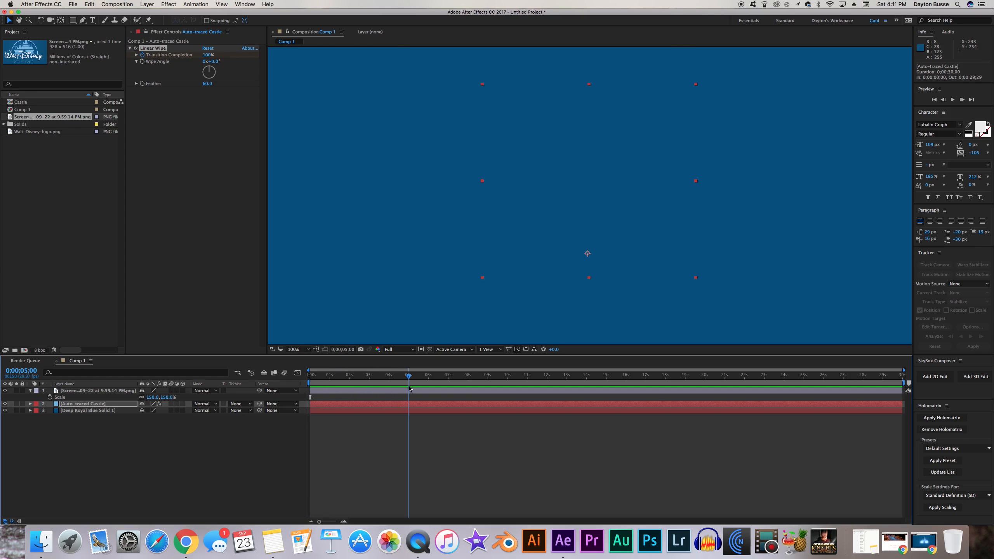
left_click_drag(216, 55, 180, 60)
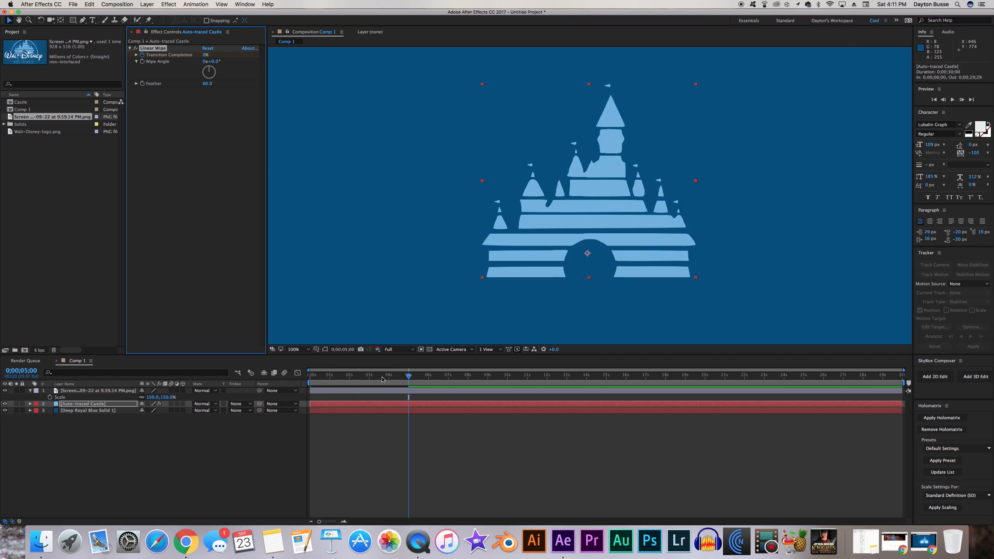
left_click(358, 378)
mouse_move(358, 378)
left_mouse_down()
mouse_move(310, 382)
mouse_move(376, 386)
mouse_move(313, 388)
mouse_move(353, 393)
left_mouse_up()
Step: Duplicate the auto-traced castle layer and hide the lower copy
left_click(85, 404)
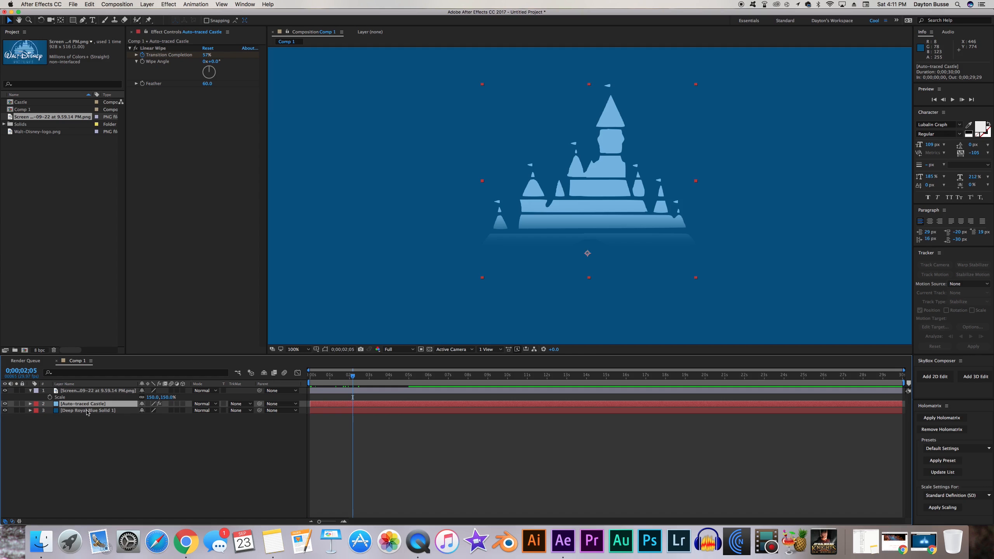
key("super+d")
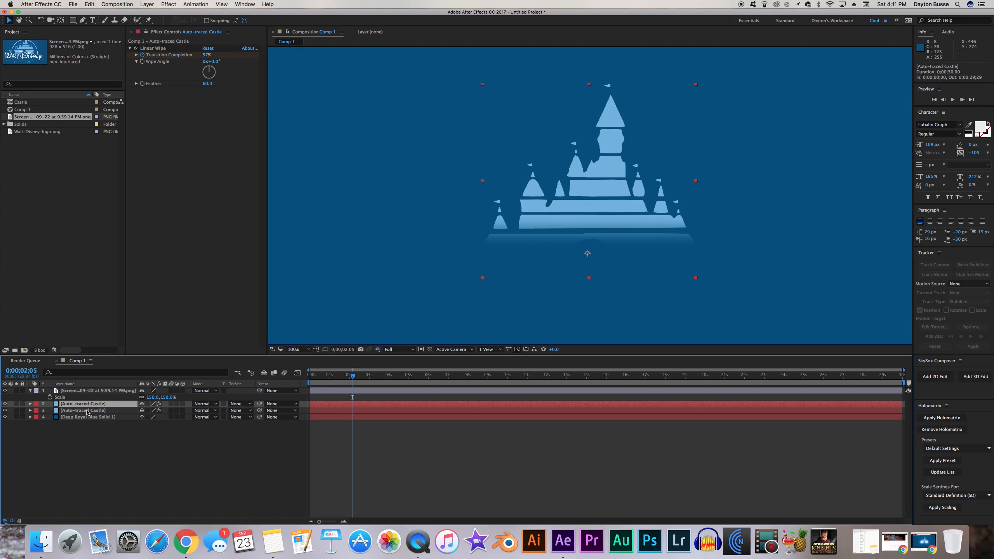
left_click(89, 411)
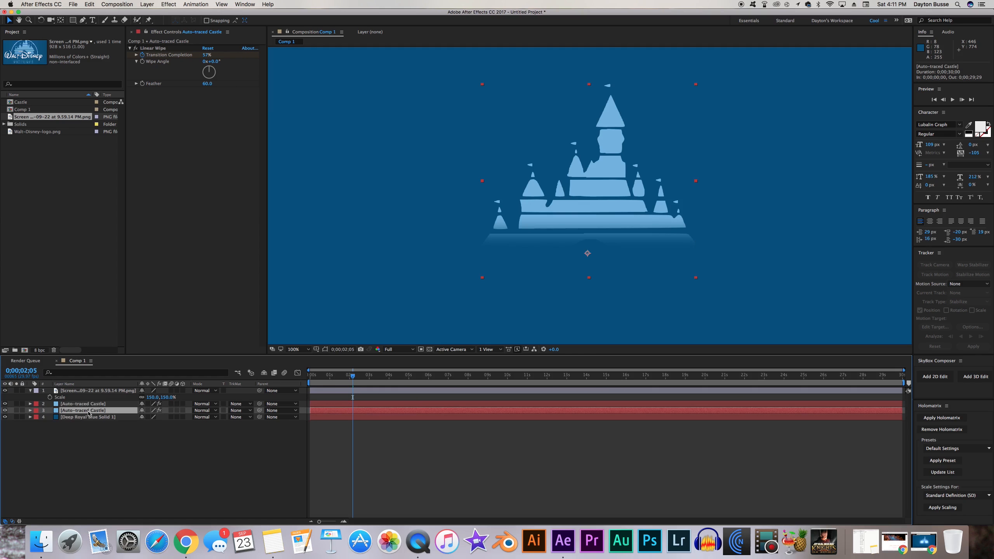
left_click(5, 411)
Step: Duplicate the Linear Wipe effect on the upper castle layer, with the copy's wipe angle at 180° and transition completion at 40%
left_click(80, 405)
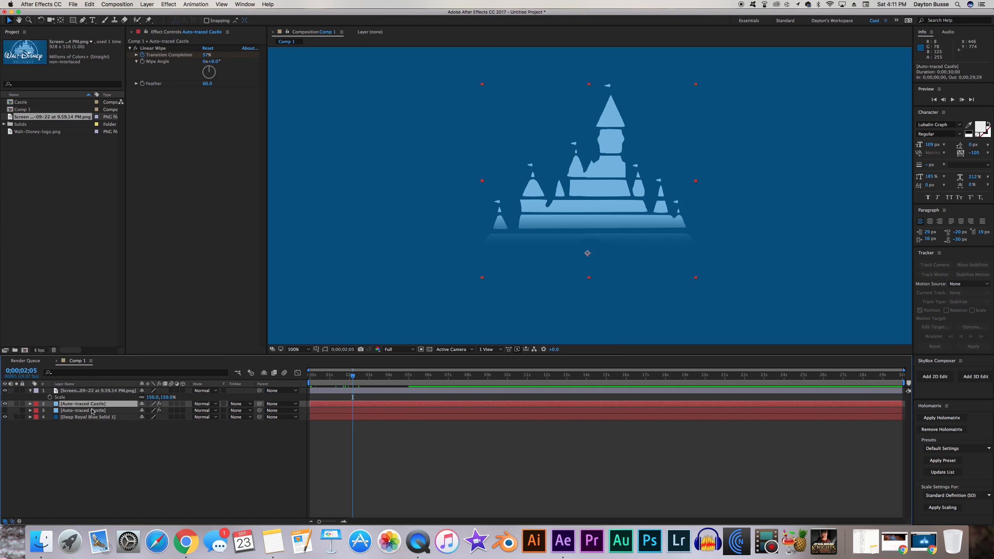
left_click(161, 49)
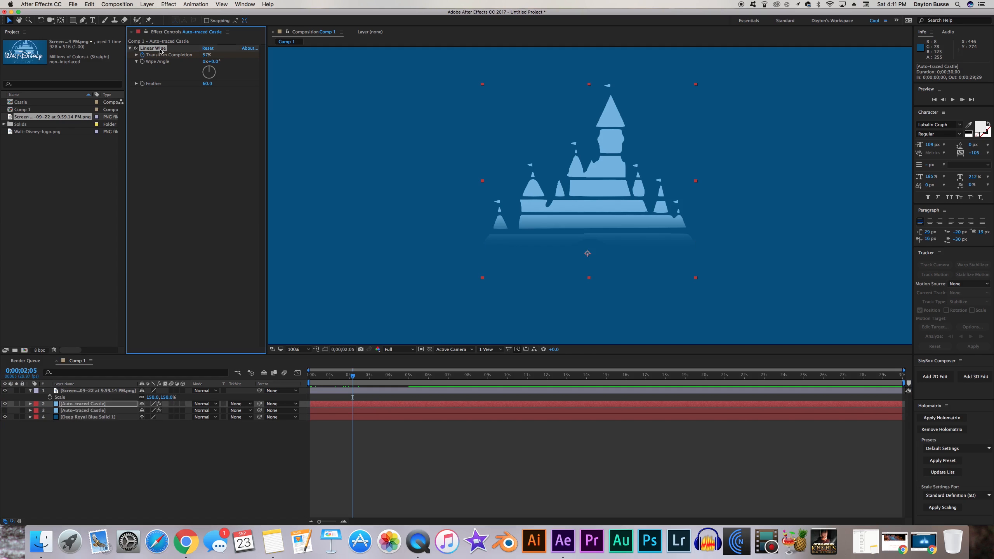
key("super+d")
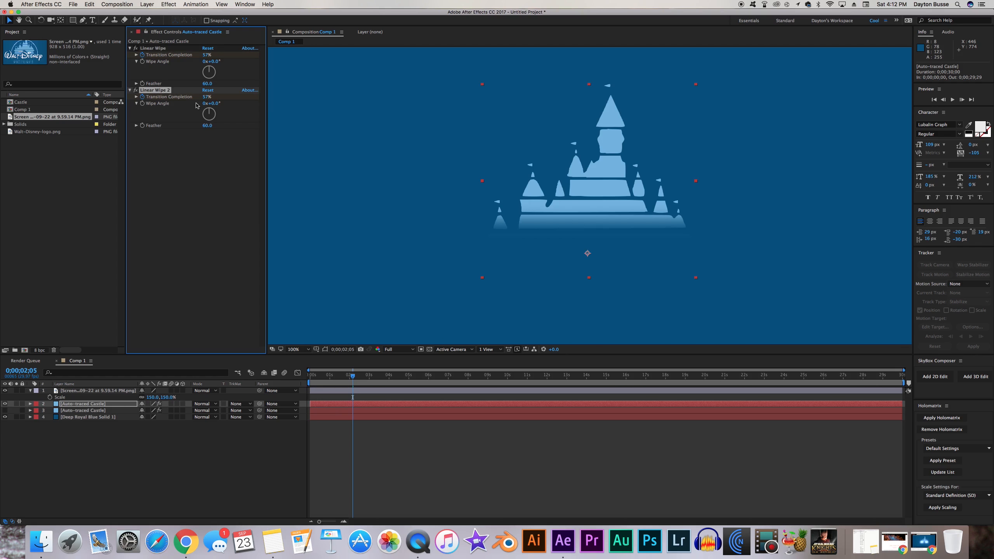
left_click(213, 103)
type("180")
key("Return")
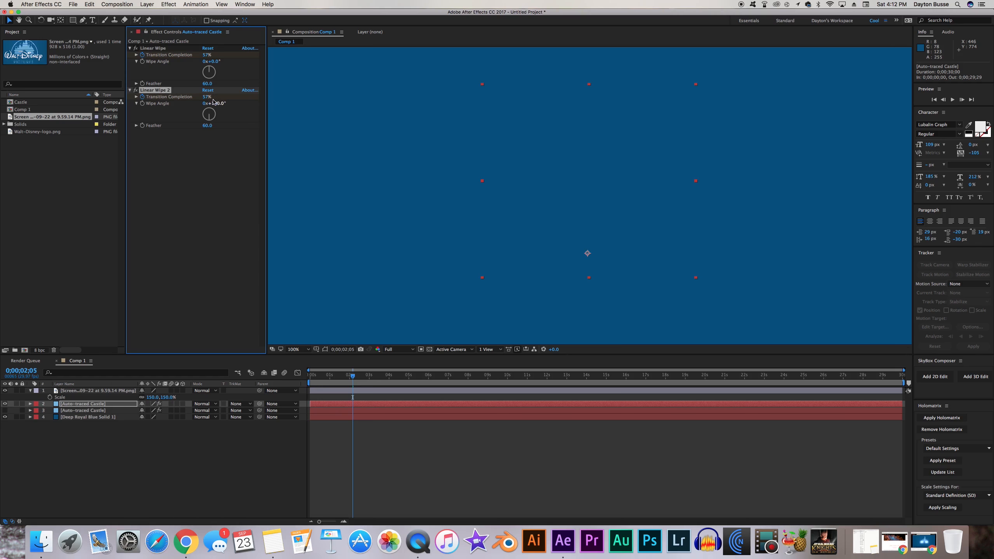
left_click_drag(207, 97, 204, 102)
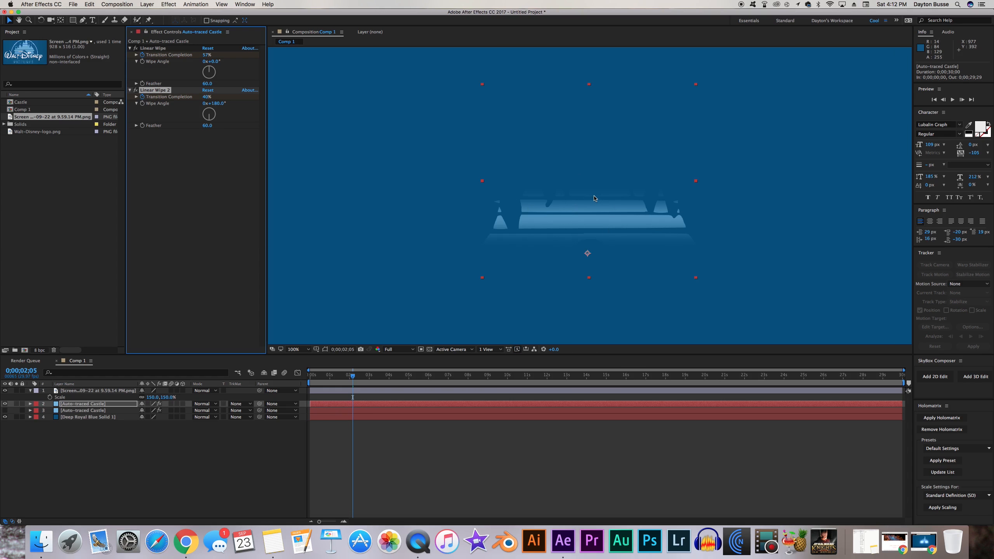
left_click_drag(347, 377, 353, 376)
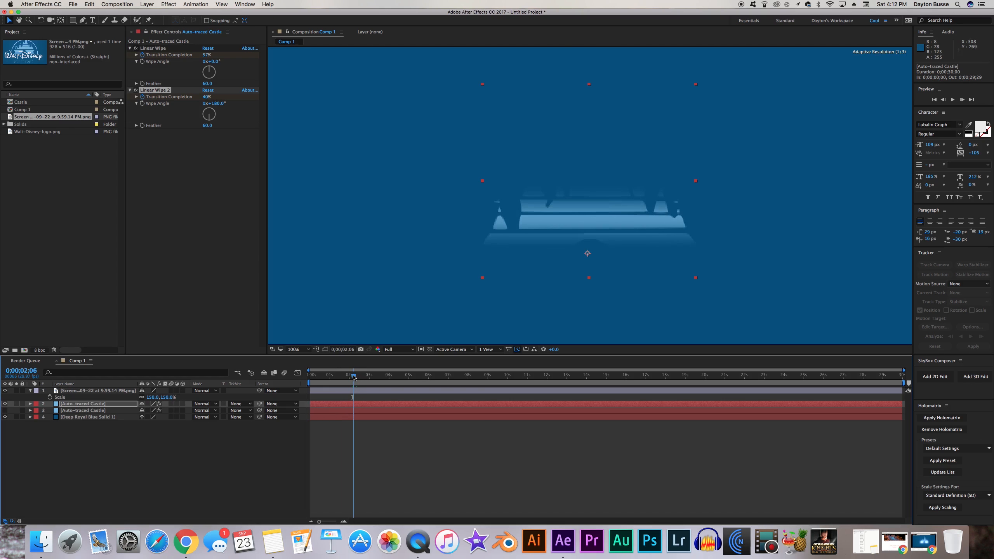
Step: Reveal the upper castle layer's keyframes and delete the second Linear Wipe's Transition Completion keyframe at 0:00:02:05
left_click(91, 405)
key("m")
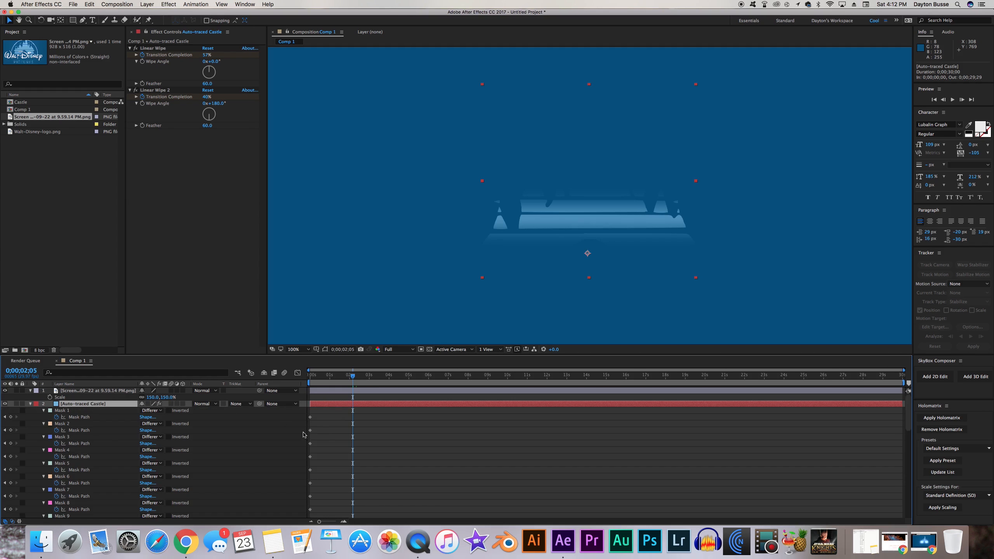
scroll(265, 425, "down", 1)
scroll(103, 476, "down", 15)
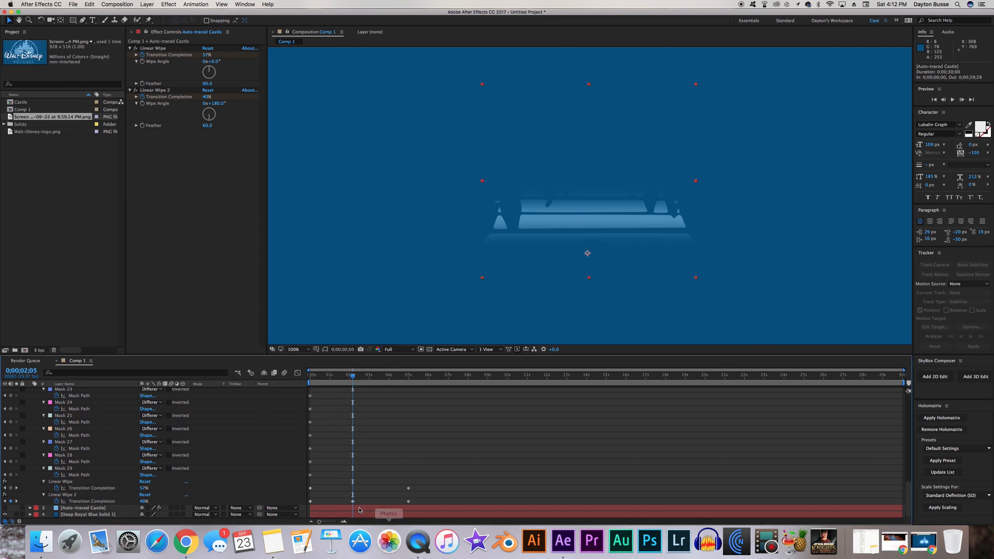
left_click(353, 502)
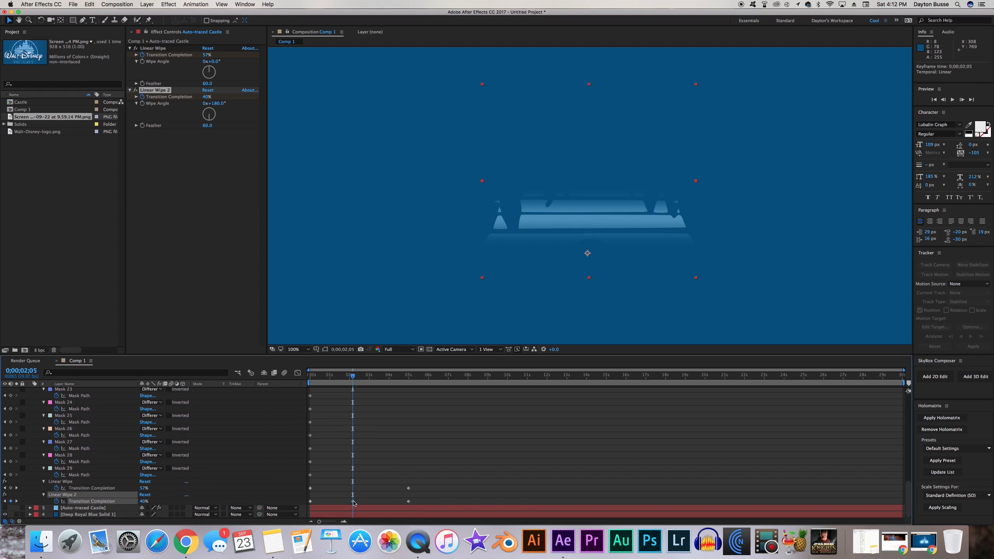
key("Delete")
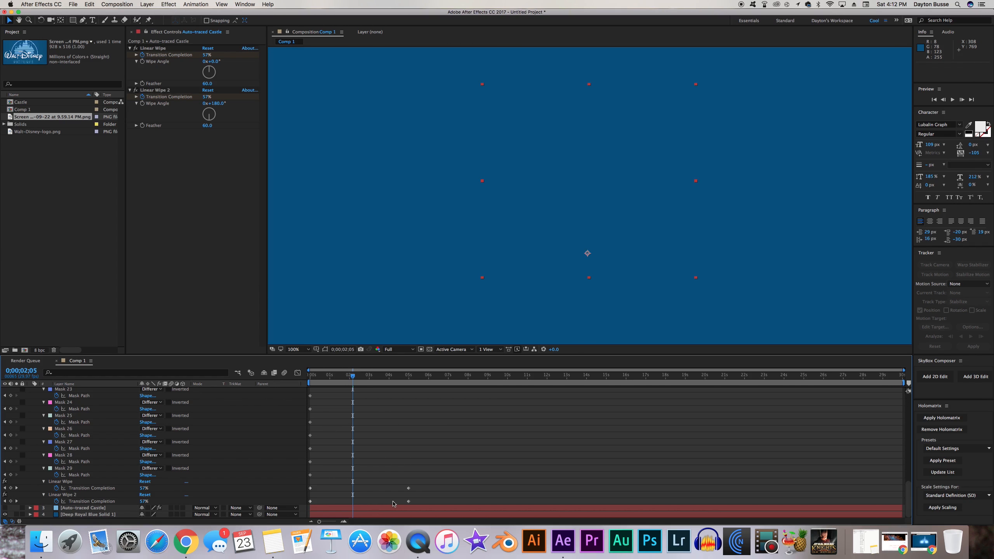
Step: Adjust the second Linear Wipe's Transition Completion keyframes to run from the composition start to 0:00:04:29, and scrub to check the reveal
mouse_move(408, 501)
left_mouse_down()
mouse_move(339, 506)
mouse_move(411, 505)
left_mouse_up()
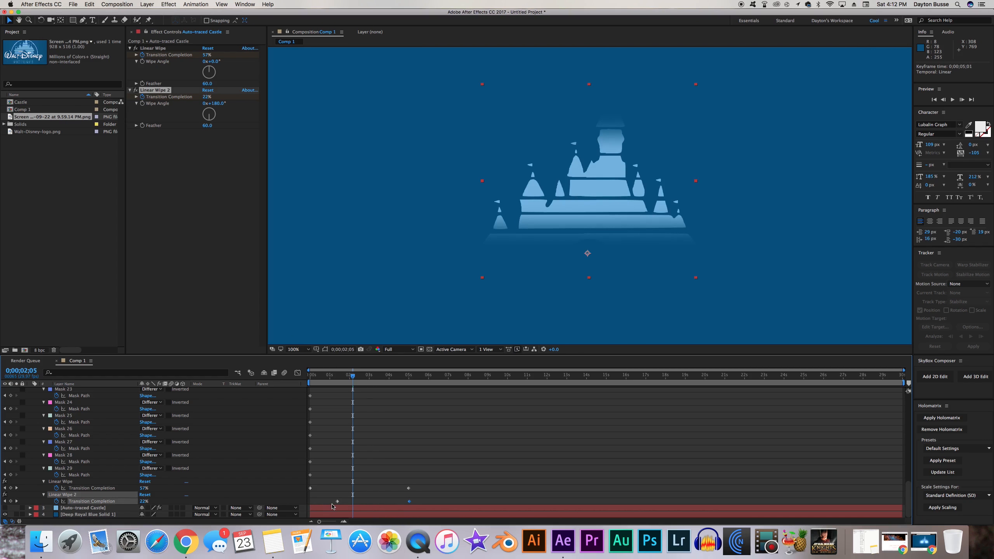
left_click_drag(339, 504, 310, 504)
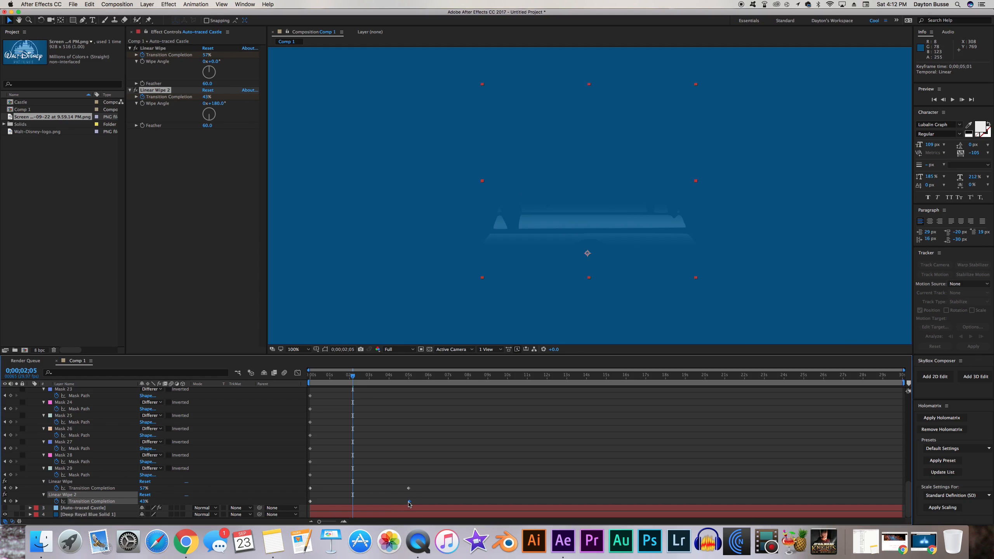
left_click_drag(409, 504, 408, 504)
left_click(350, 375)
mouse_move(350, 377)
left_mouse_down()
mouse_move(313, 376)
mouse_move(353, 377)
left_mouse_up()
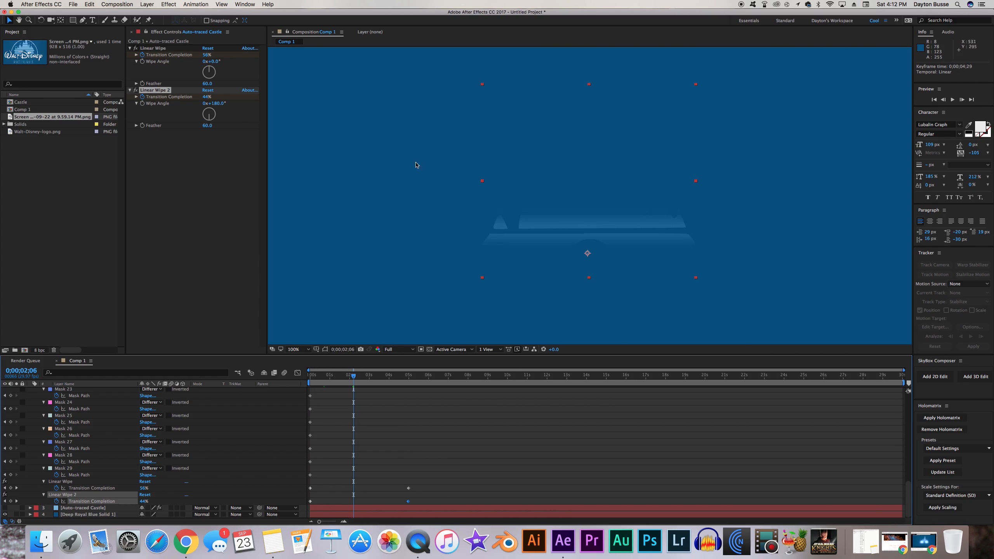
Step: Offset the second Linear Wipe's keyframes to start at 0:00:00:06, and set the feather to 21 on the first wipe and 31 on the second
left_click_drag(207, 83, 178, 90)
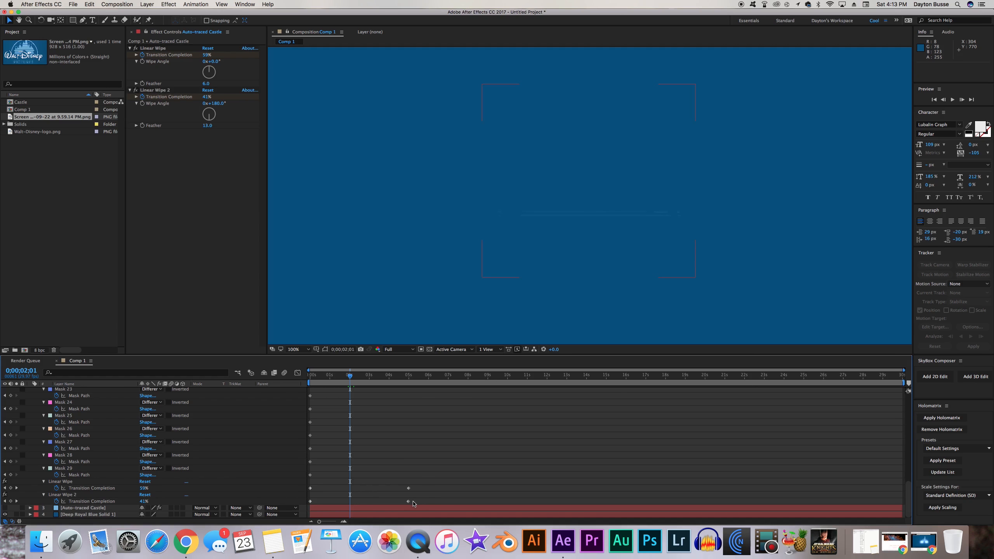
left_click_drag(419, 504, 316, 502)
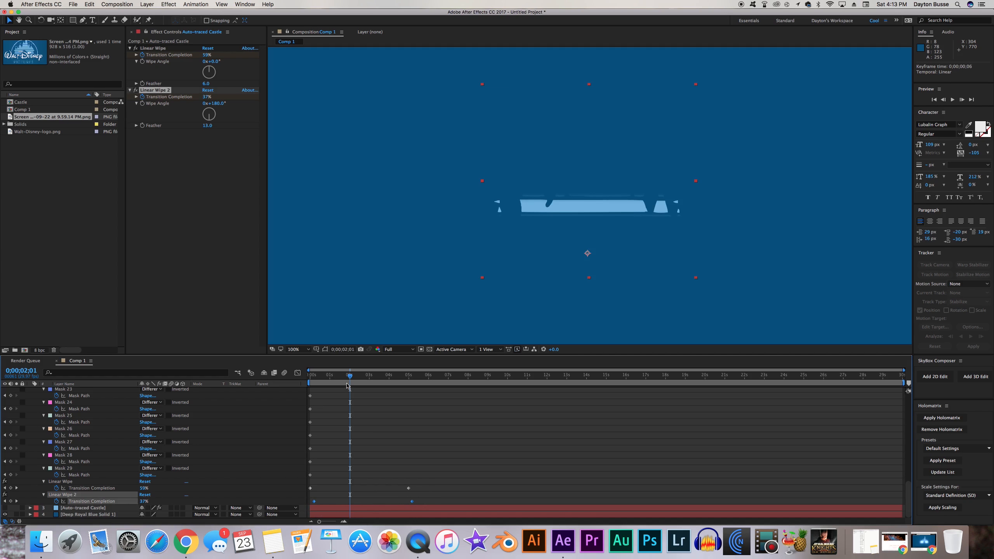
mouse_move(349, 376)
left_mouse_down()
mouse_move(336, 382)
mouse_move(351, 391)
left_mouse_up()
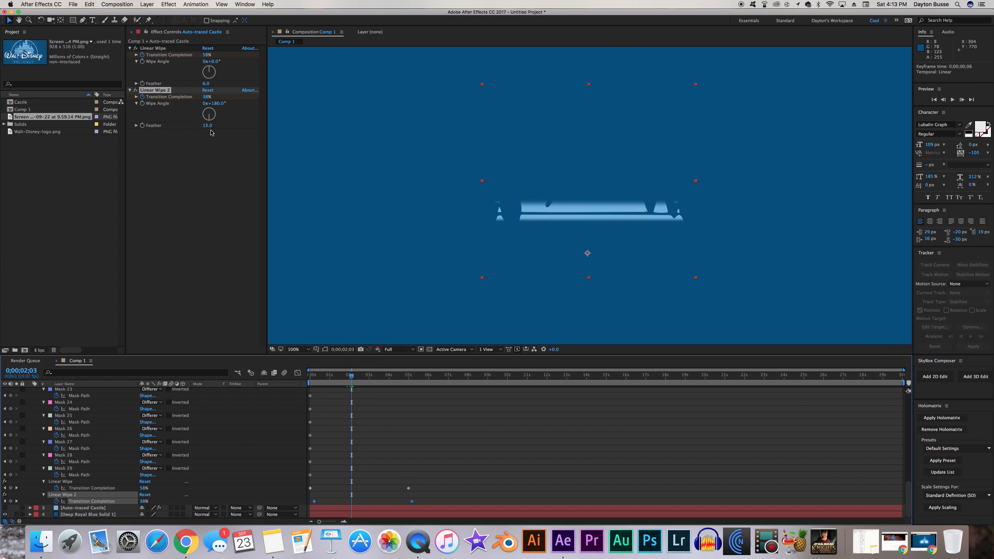
left_click_drag(207, 125, 212, 126)
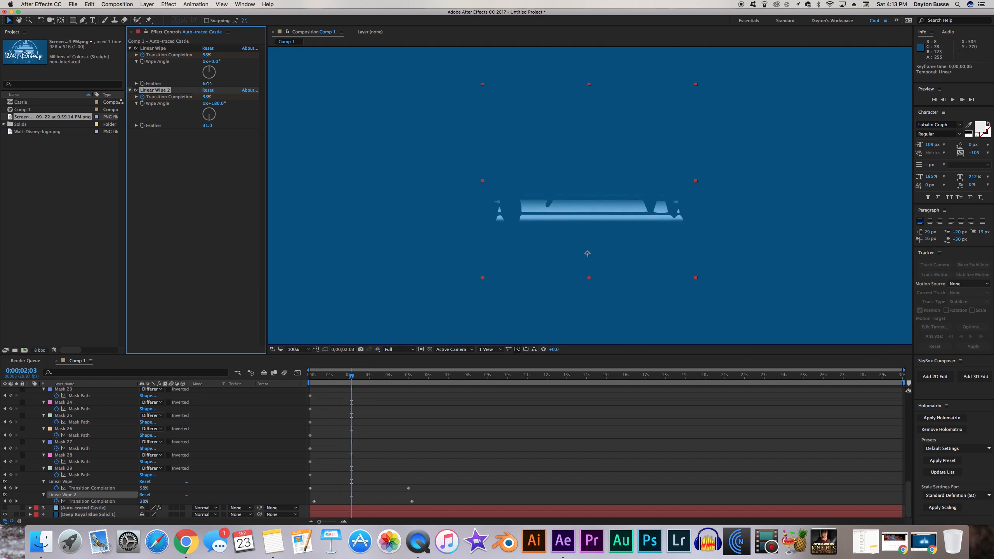
left_click_drag(208, 84, 214, 83)
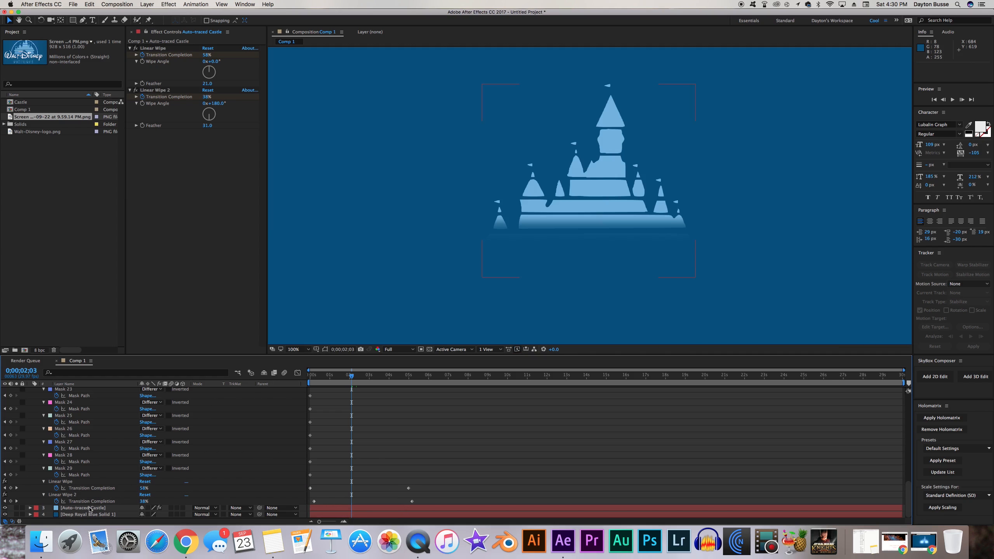
Step: Collapse the upper castle layer's expanded mask and effect properties in the timeline
left_click(91, 508)
left_click_drag(422, 488, 316, 506)
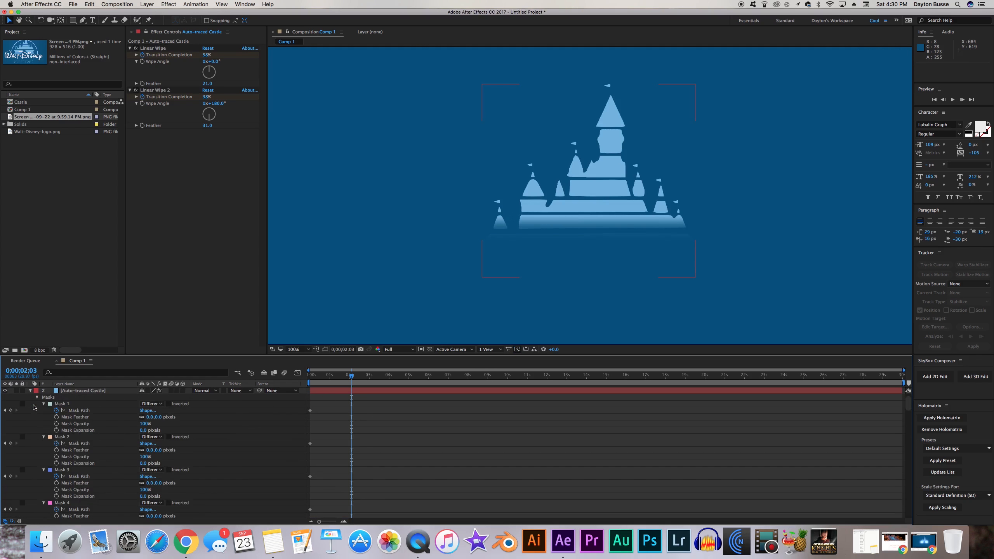
scroll(34, 408, "up", 1)
left_click(30, 404)
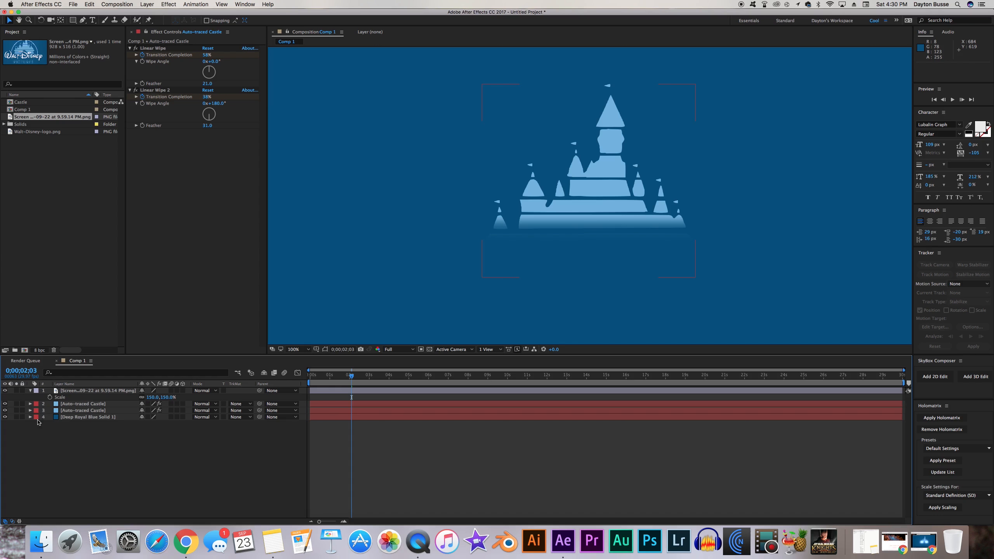
Step: Shift the lower castle's Linear Wipe keyframes to start at 0:00:00:03, set its feather to 18, and collapse the layer
left_click(66, 412)
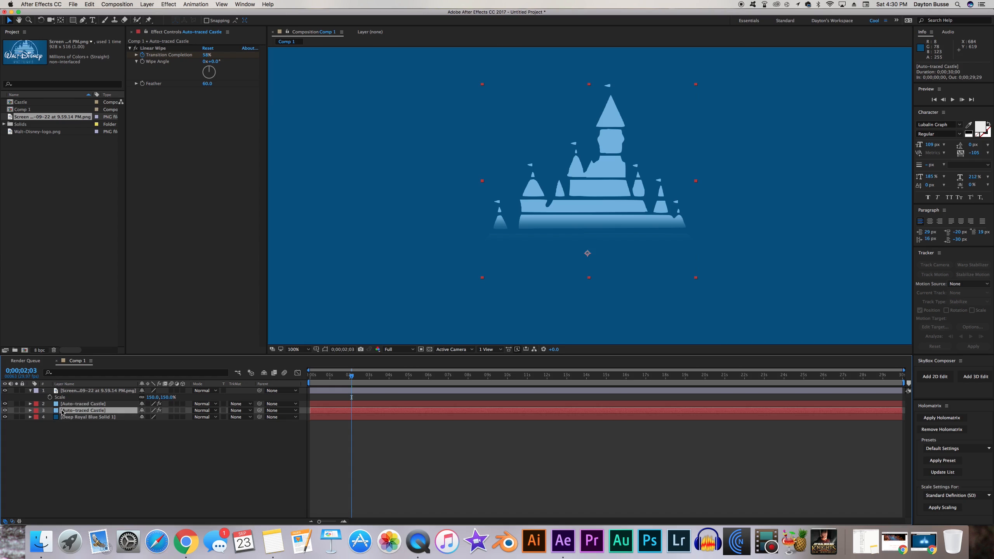
key("u")
scroll(324, 445, "down", 15)
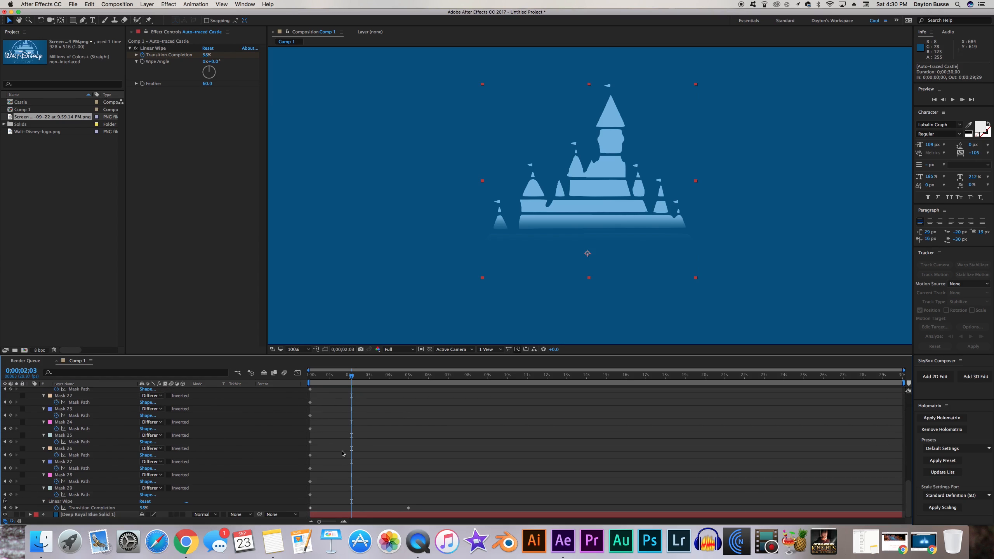
left_click_drag(415, 508, 312, 509)
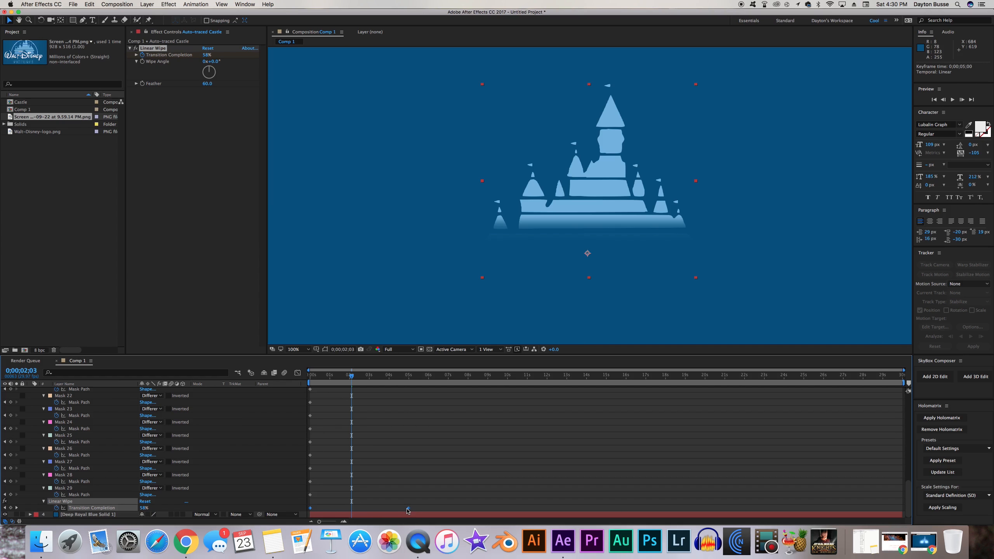
left_click_drag(409, 511, 416, 510)
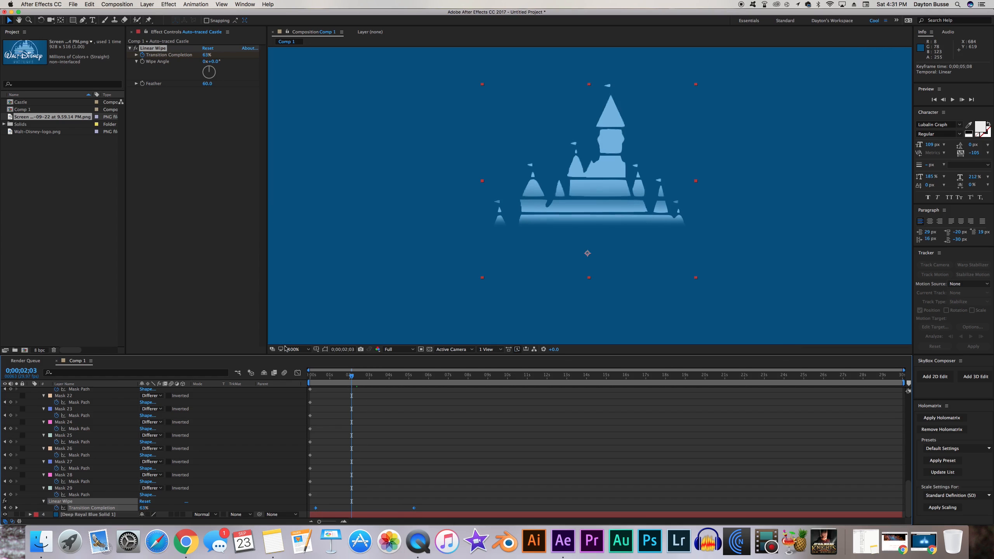
left_click_drag(207, 89, 195, 90)
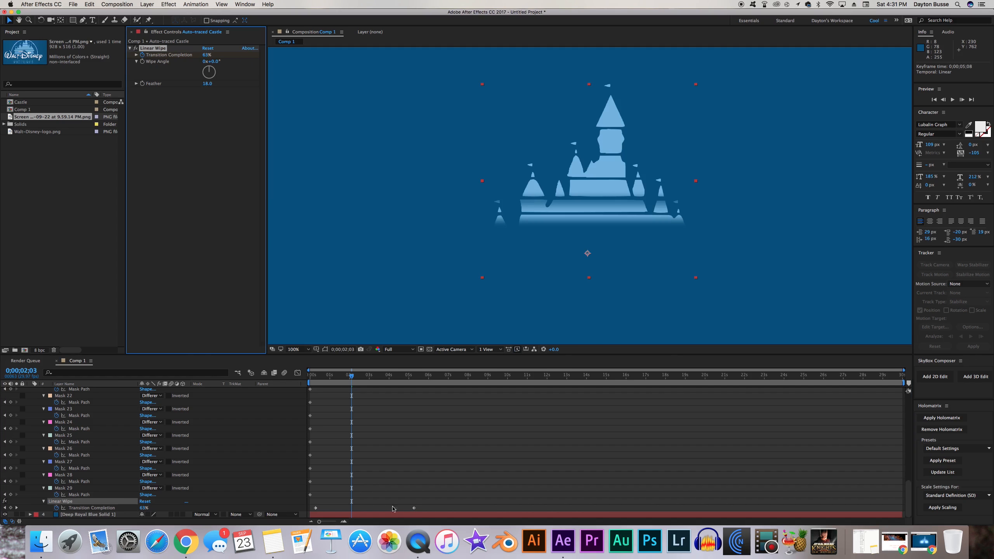
left_click_drag(415, 509, 408, 511)
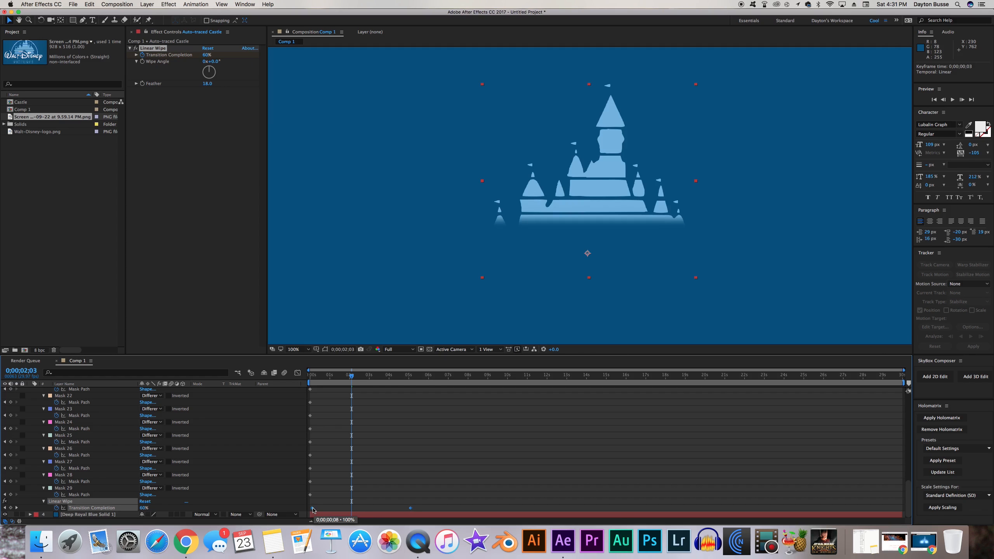
left_click_drag(308, 510, 311, 510)
left_click_drag(330, 377, 360, 390)
scroll(27, 425, "up", 10)
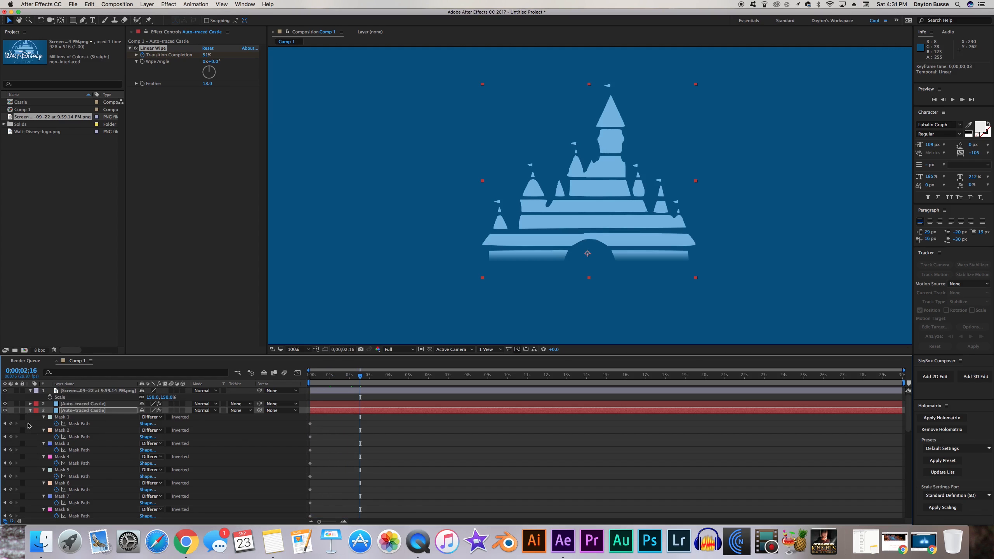
left_click(30, 410)
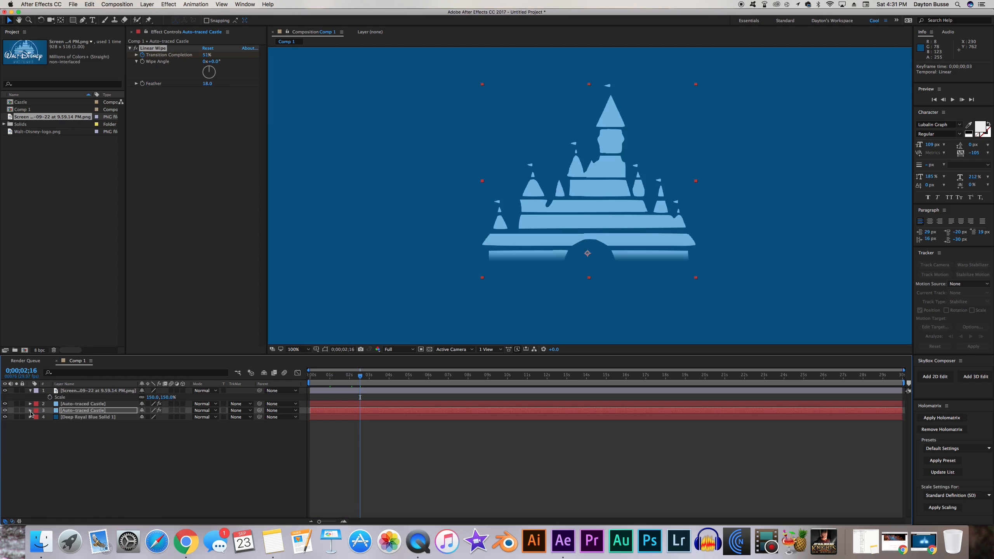
Step: Collapse both Linear Wipe effects on the upper castle layer and add a Stylize Glow effect to it
left_click(73, 404)
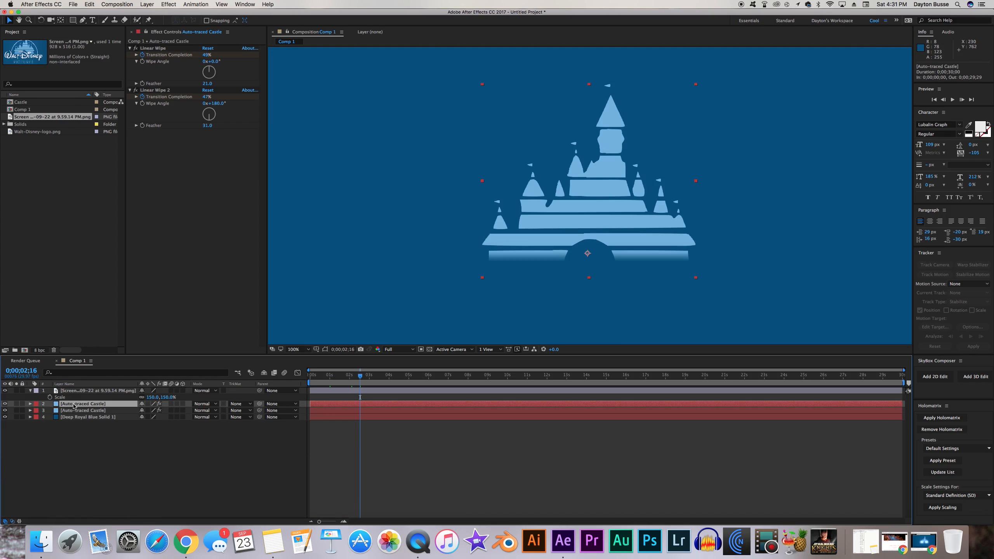
left_click(130, 90)
left_click(131, 48)
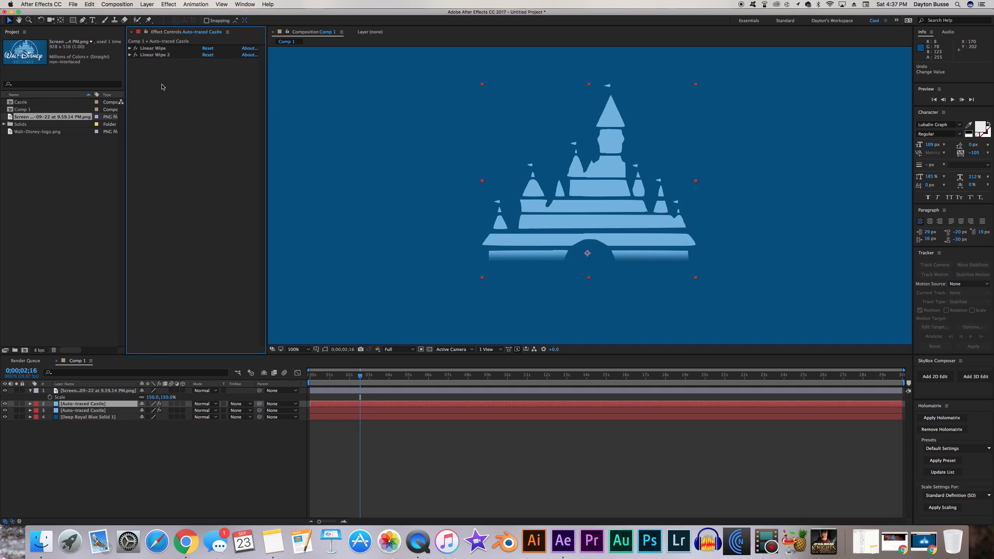
right_click(158, 77)
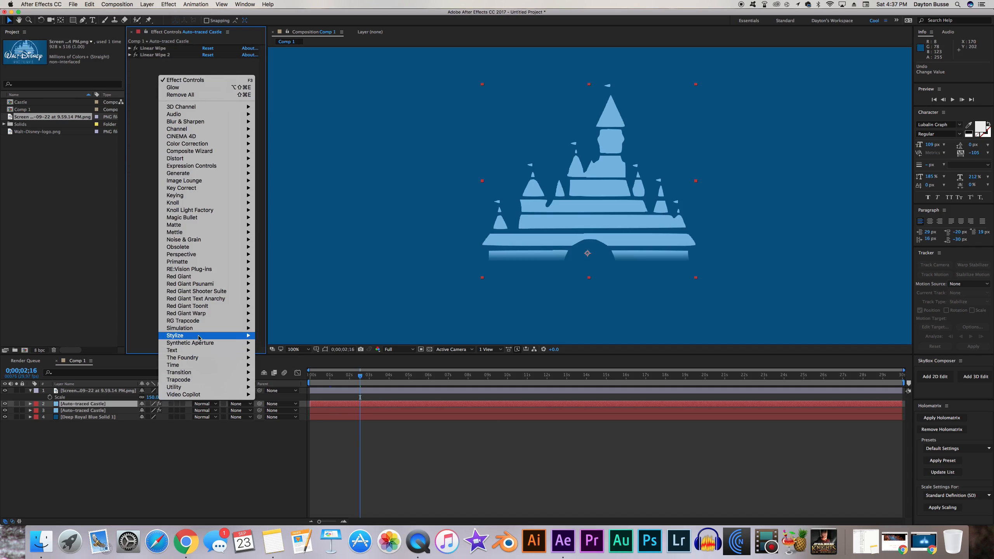
mouse_move(211, 336)
left_click(283, 454)
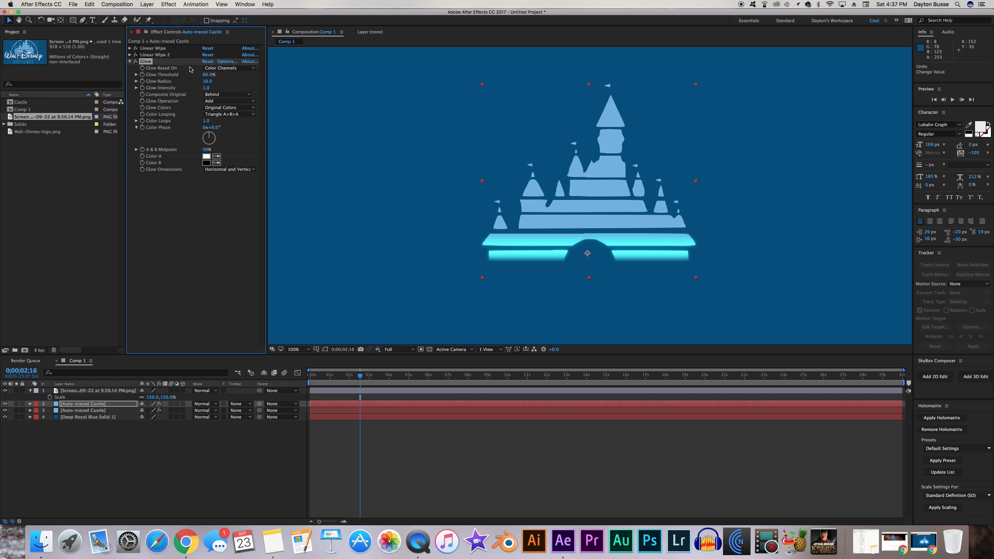
Step: Base the Glow on the Alpha Channel with A & B Colors, sampling the castle's light blue for Color A and Color B
left_click(229, 68)
left_click(222, 80)
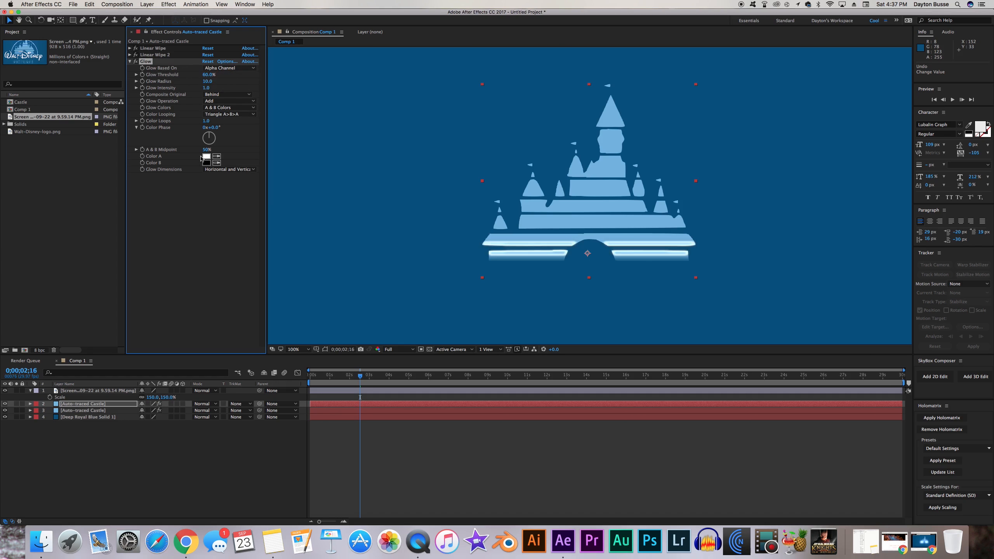
left_click(216, 156)
left_click(577, 197)
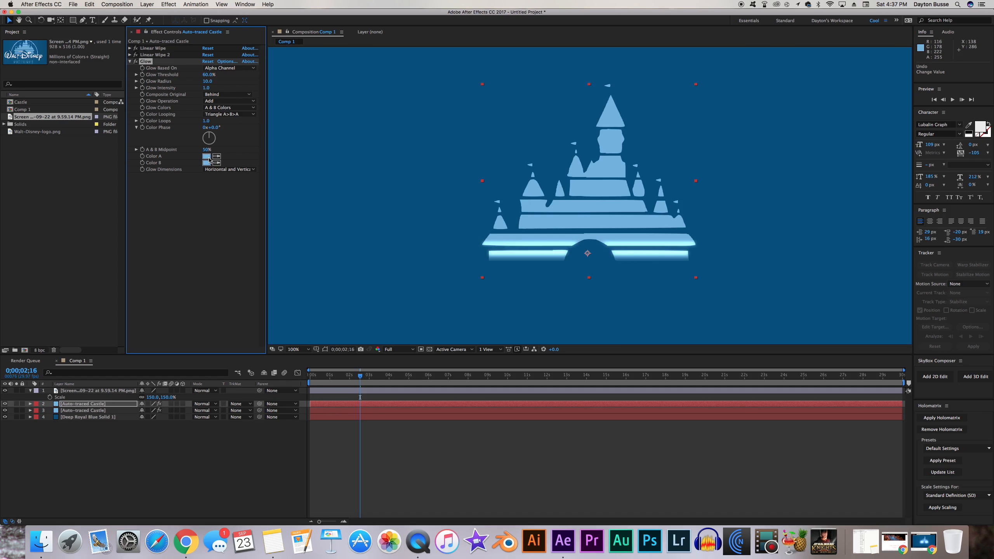
Step: Brighten the glow colors, with Color A at 9BD5FF and Color B at BAE2FF
left_click(206, 155)
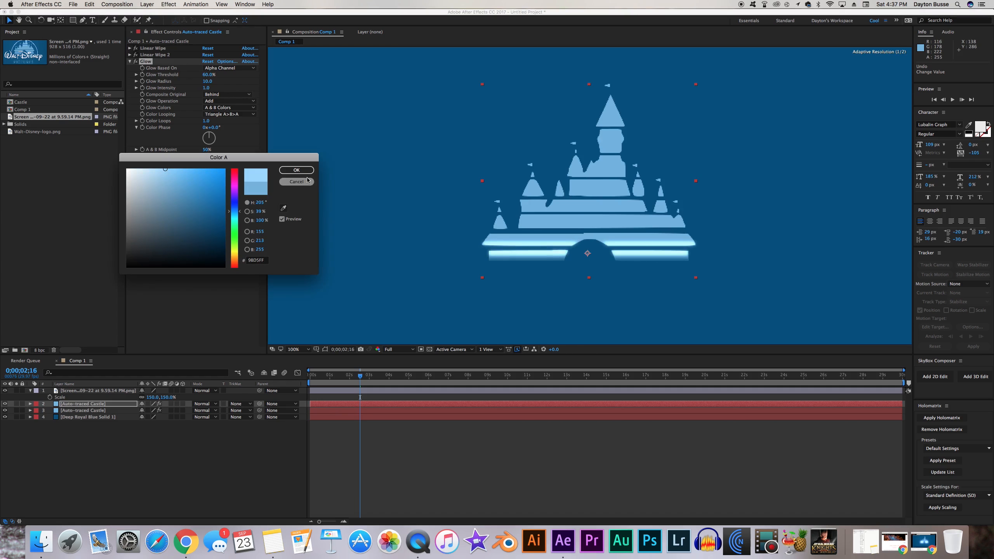
left_click(296, 170)
left_click(207, 163)
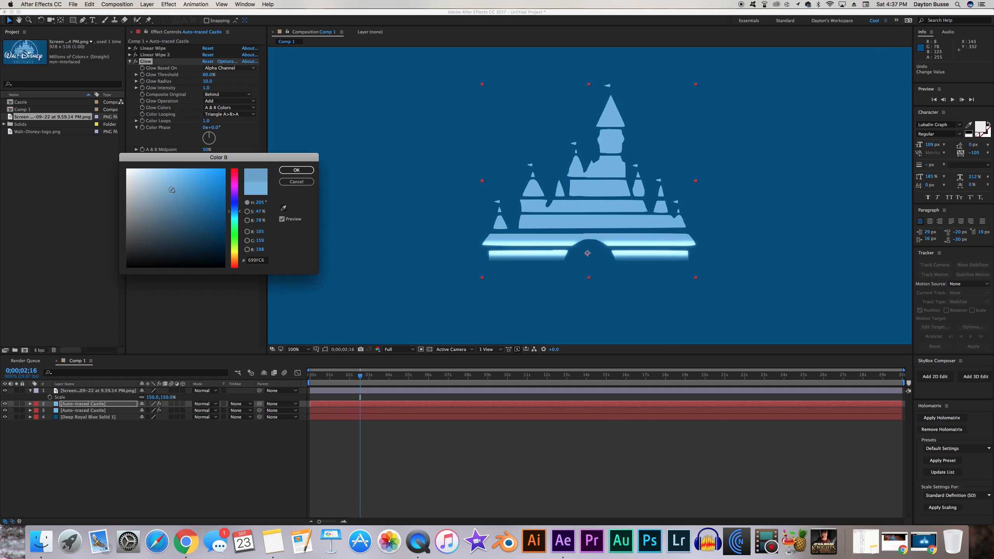
left_click(153, 168)
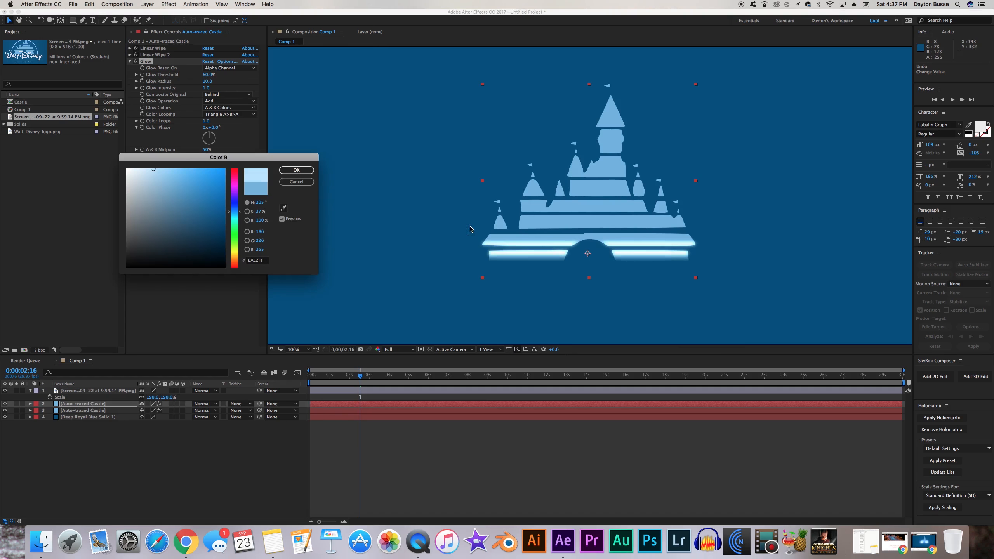
left_click(297, 170)
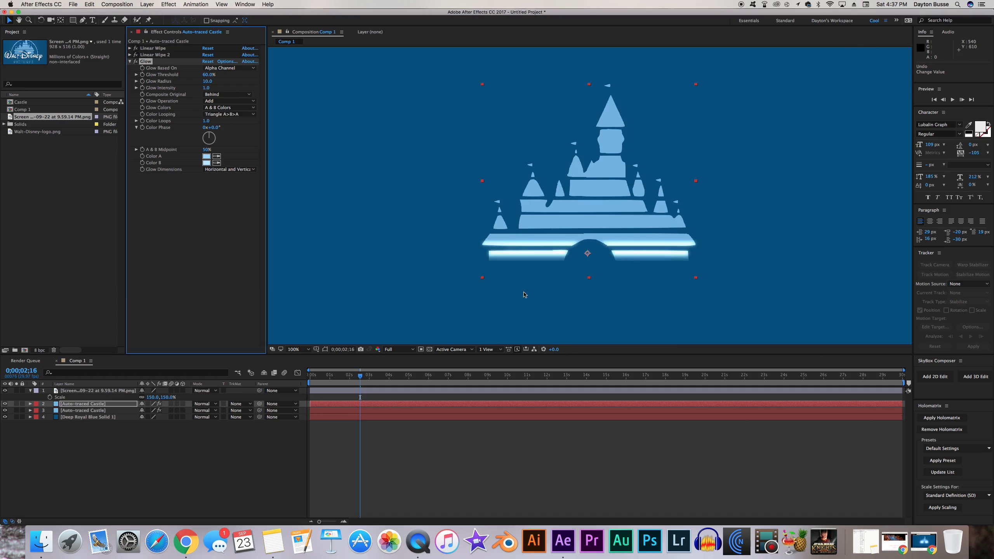
Step: Set the Glow's threshold to 36.5%, radius to 40 and intensity to 2.2, and duplicate the Glow effect
mouse_move(207, 75)
left_mouse_down()
mouse_move(197, 84)
mouse_move(217, 84)
left_mouse_up()
left_click(207, 88)
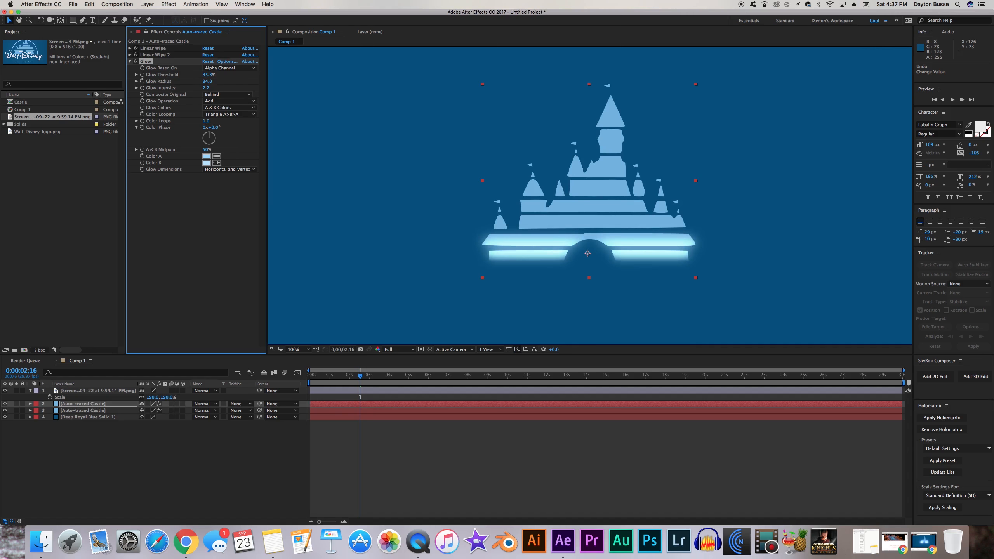
left_click_drag(207, 76, 220, 83)
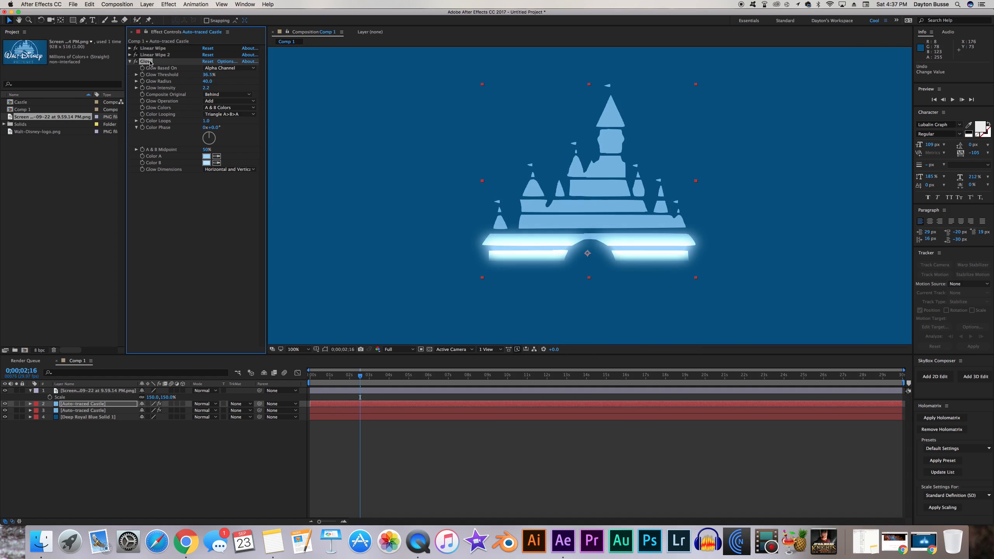
key("super+d")
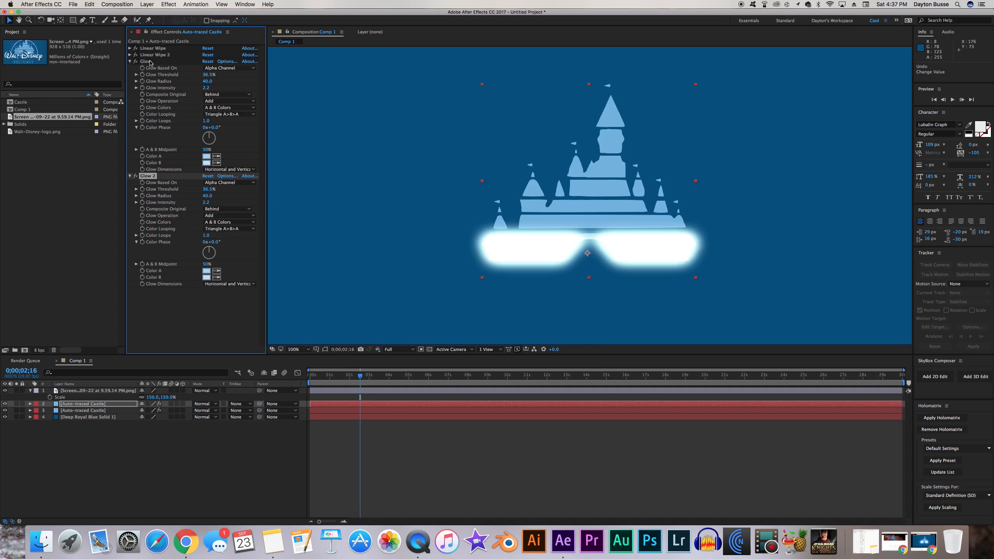
Step: Soften the duplicated Glow by raising its threshold, setting its radius to 117 and its intensity to 0.2
left_click(206, 202)
type("1")
key("Return")
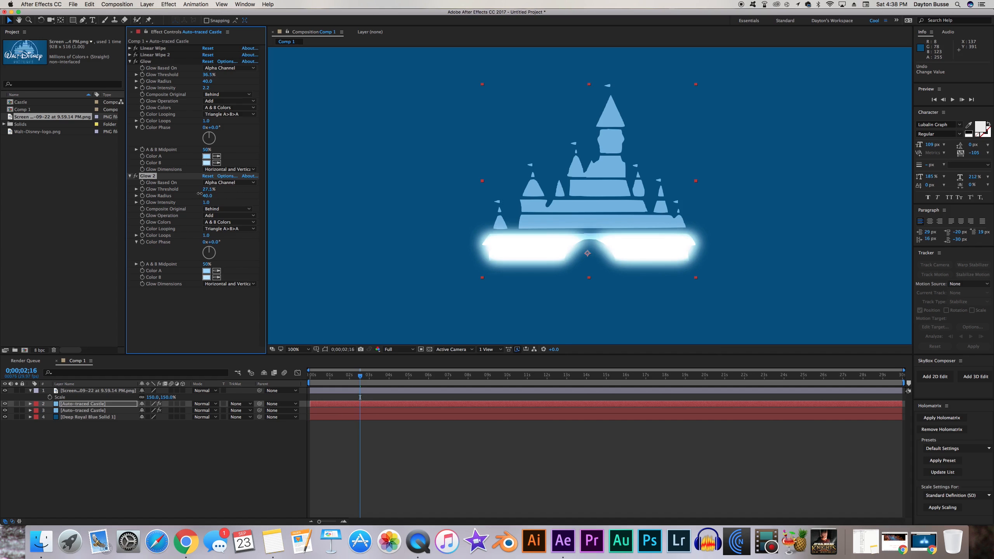
left_click_drag(209, 189, 298, 196)
left_click_drag(207, 196, 267, 197)
left_click_drag(206, 203, 199, 203)
Step: Duplicate the second Glow and set the copy to 100% threshold, radius 150, intensity 2.0 and the Screen glow operation
key("super+d")
scroll(211, 251, "down", 5)
left_click_drag(208, 256, 391, 254)
left_click_drag(211, 262, 374, 271)
left_click_drag(254, 271, 249, 270)
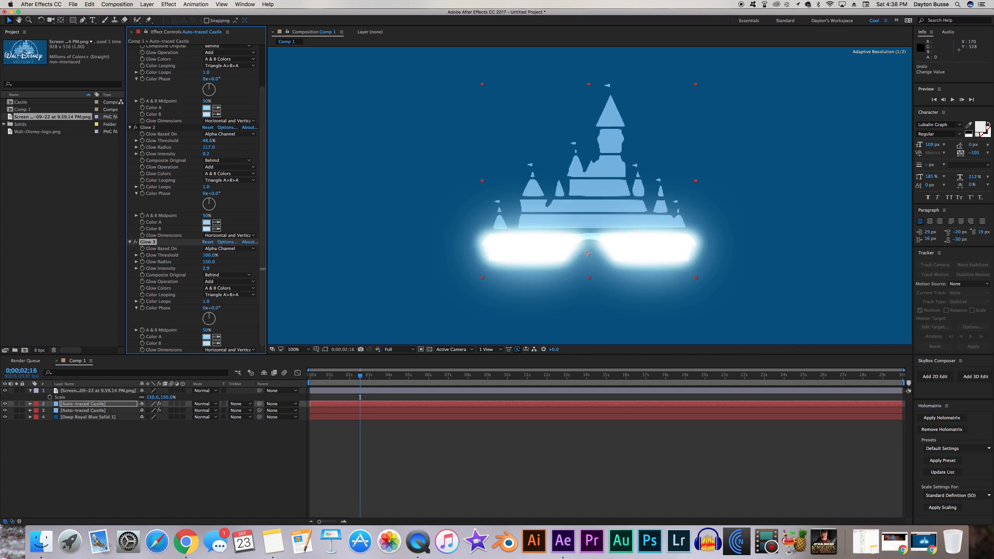
left_click(236, 282)
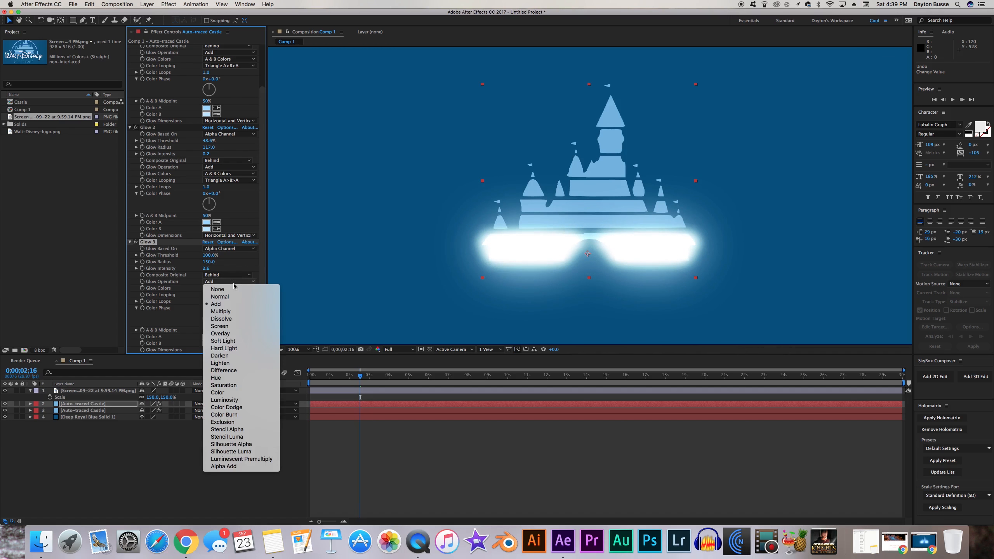
left_click(228, 328)
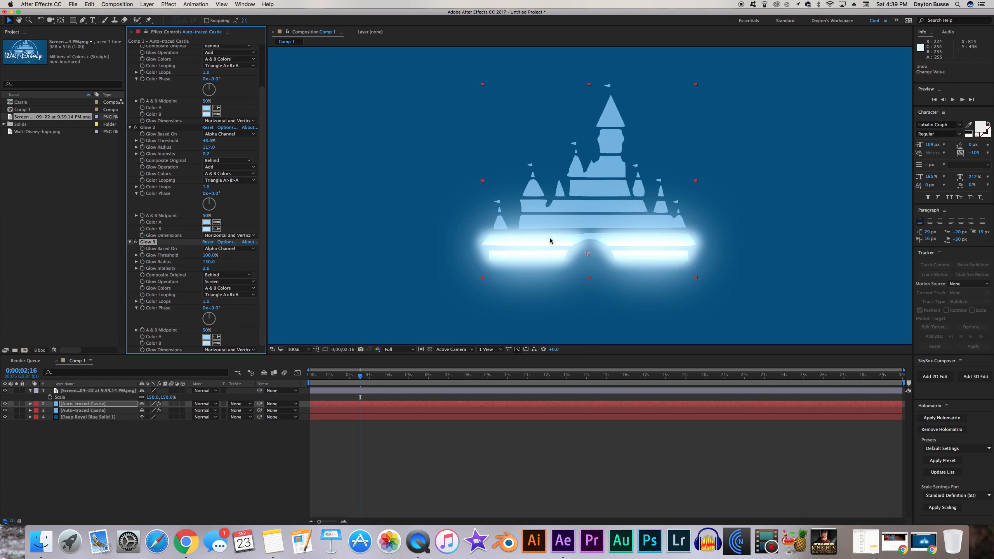
Step: Collapse the three Glow effects and set the feather to 80 on Linear Wipe 2 and 40 on Linear Wipe
left_click(130, 128)
left_click(130, 183)
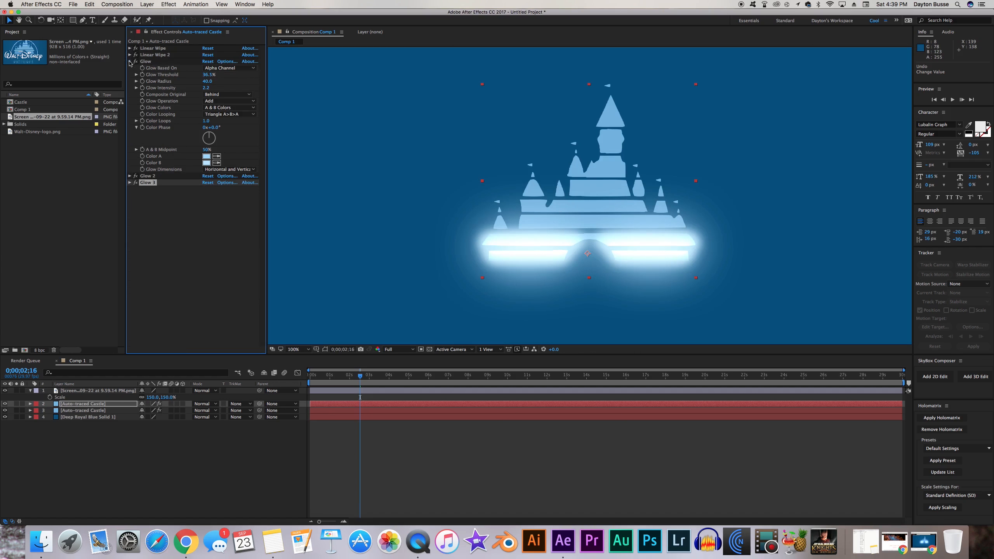
left_click(130, 62)
left_click(130, 55)
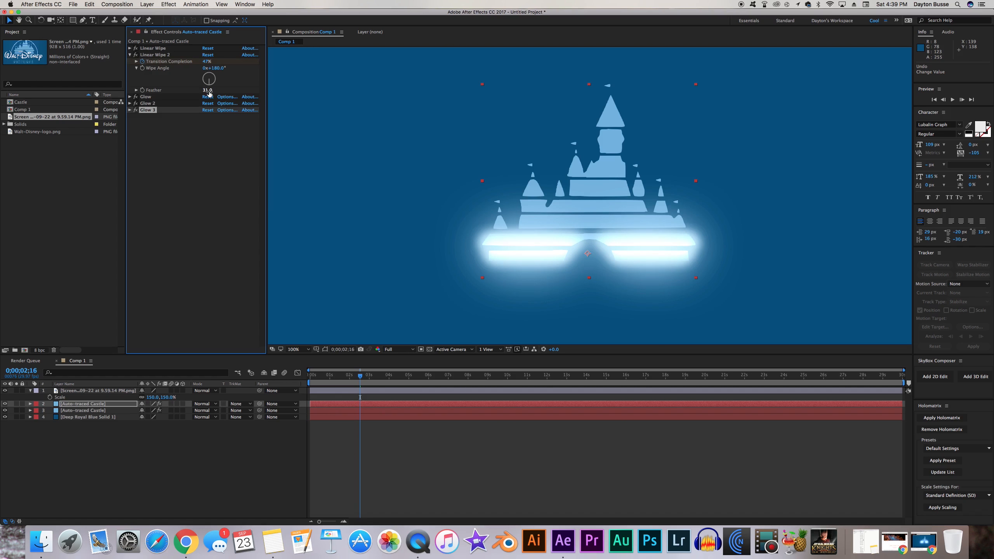
left_click_drag(211, 92, 214, 72)
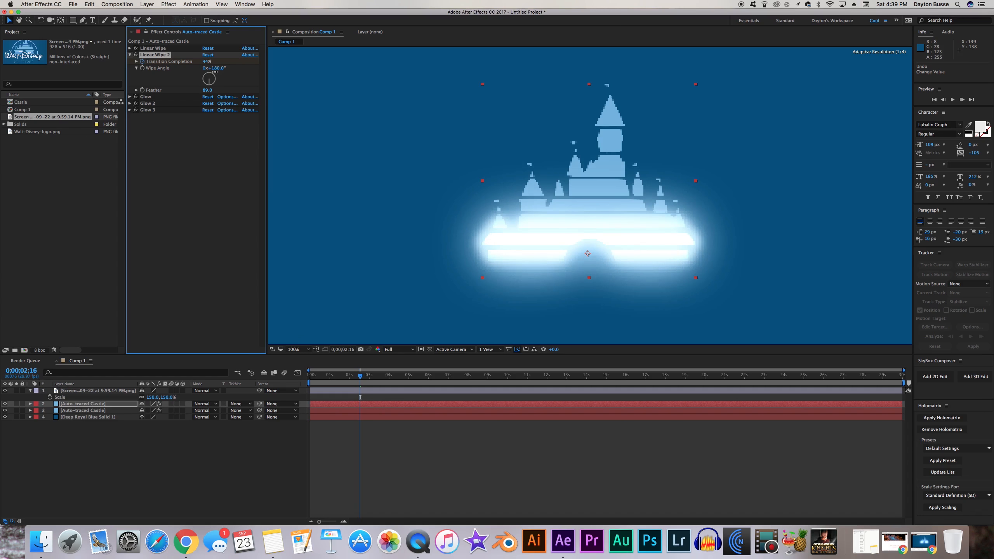
left_click(130, 48)
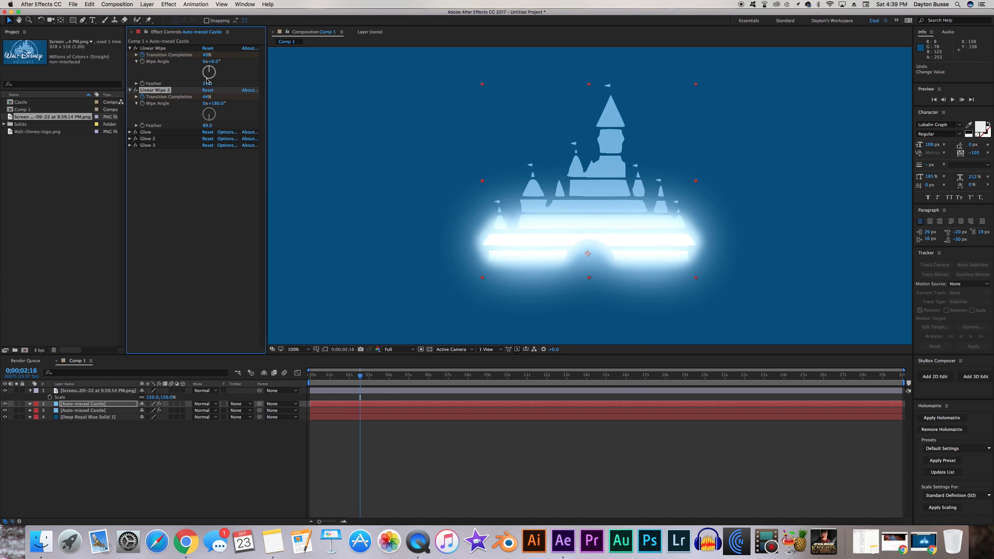
left_click_drag(207, 81, 220, 81)
Step: Try a feather of 49 on Linear Wipe 2, reveal the upper castle layer's keyframes, and undo the feather change
left_click_drag(209, 125, 204, 137)
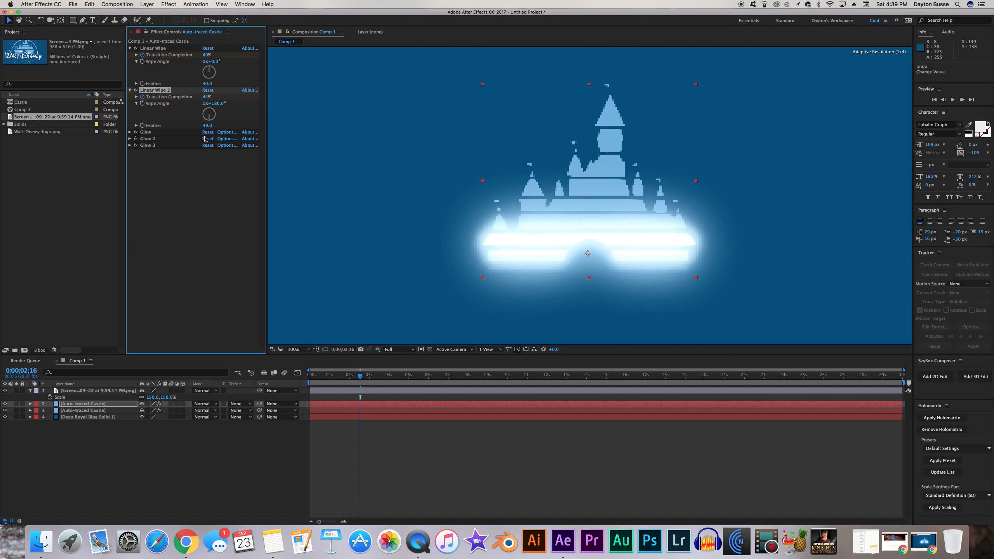
left_click(79, 405)
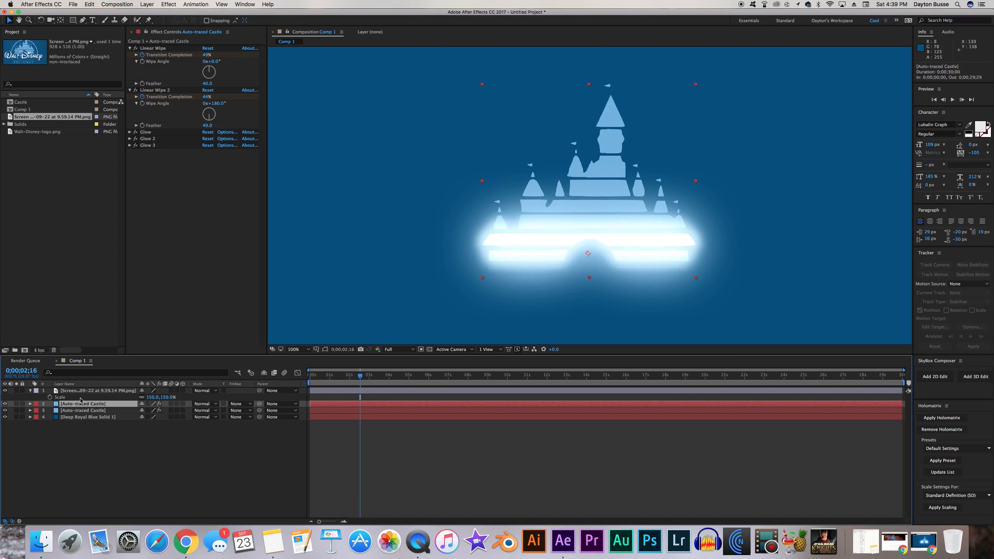
key("u")
scroll(292, 488, "down", 10)
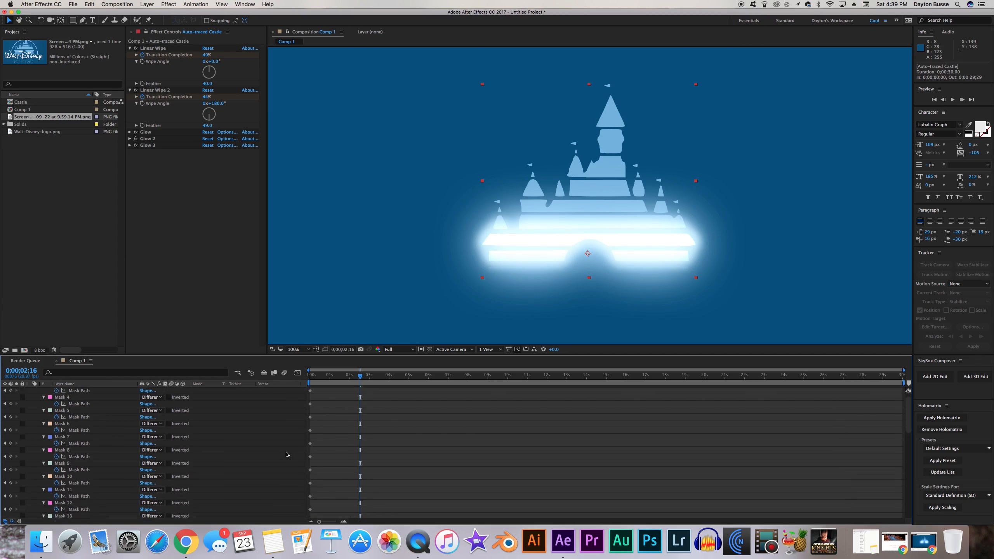
left_click(324, 485)
left_click_drag(420, 505, 307, 503)
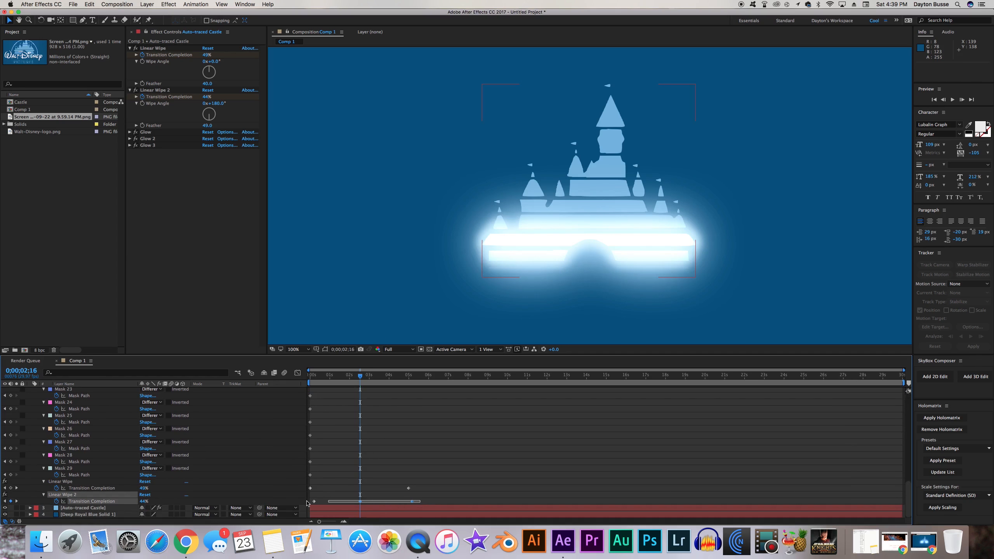
left_click(397, 504)
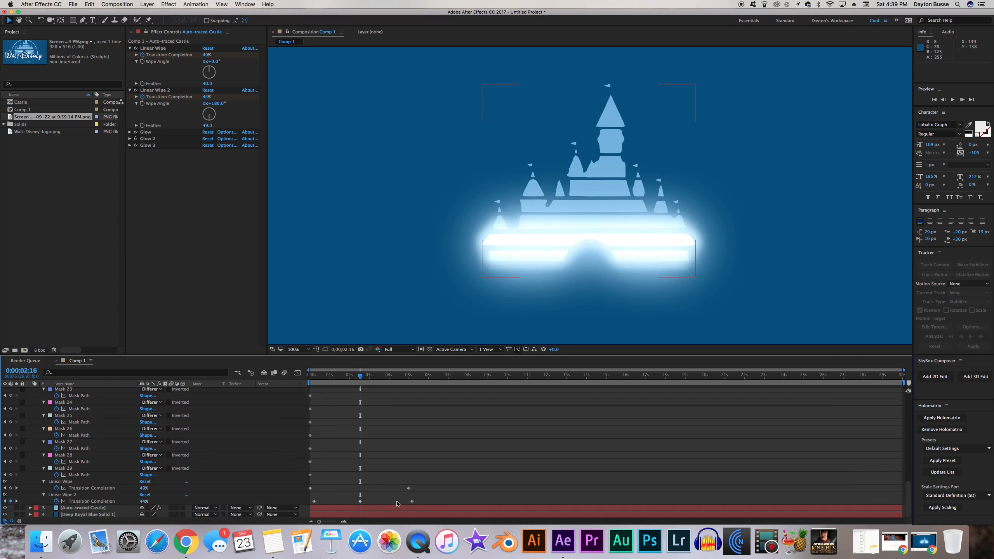
key("super+z")
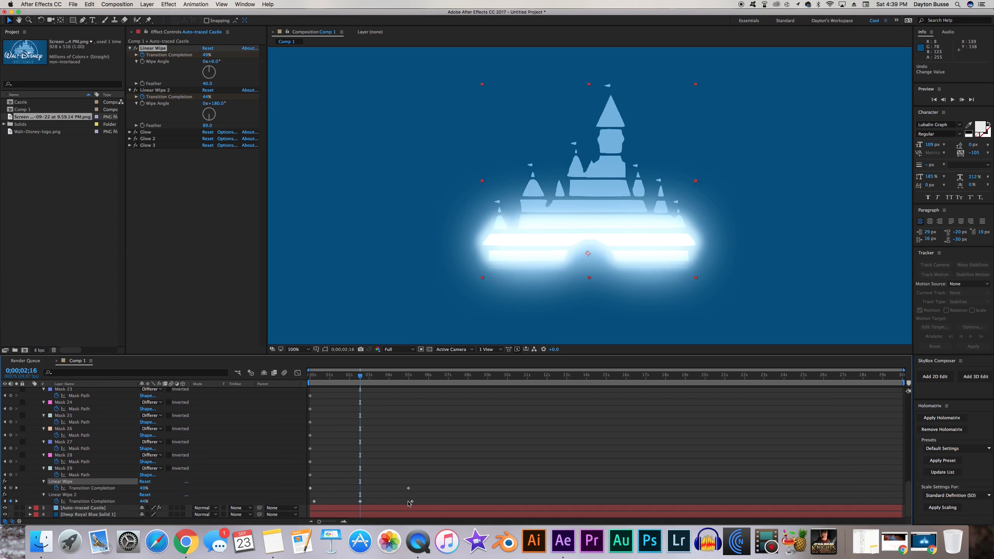
Step: Delete Linear Wipe 2's extra Transition Completion keyframe at 0;00;02;16, shift its two remaining keyframes slightly earlier, and collapse the layer
left_click(360, 501)
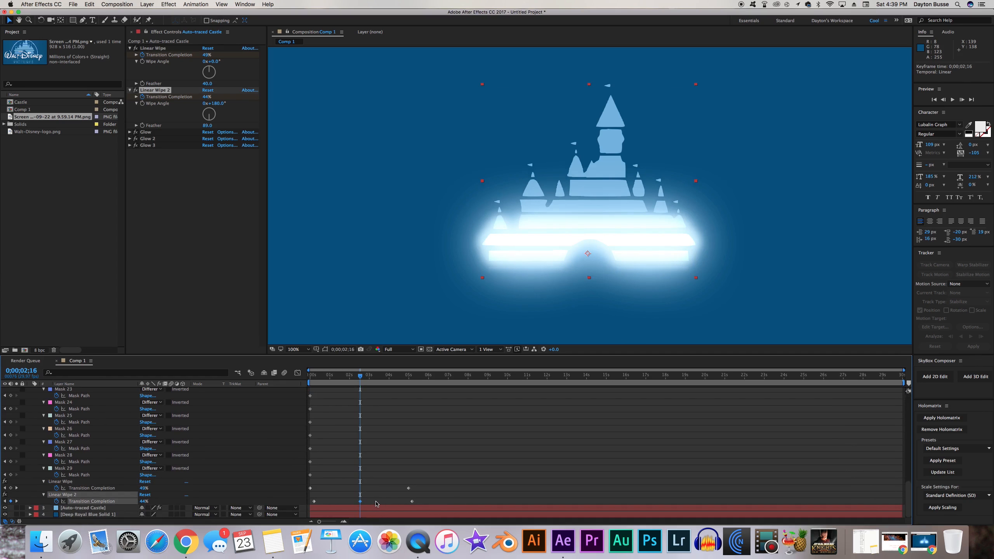
key("Delete")
left_click(412, 502)
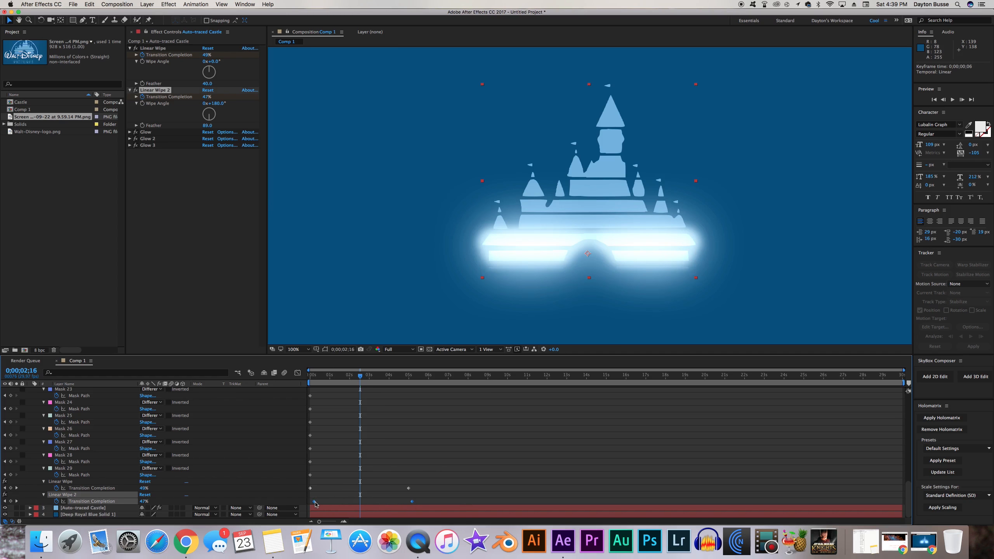
left_click_drag(315, 505, 315, 504)
left_click(135, 72)
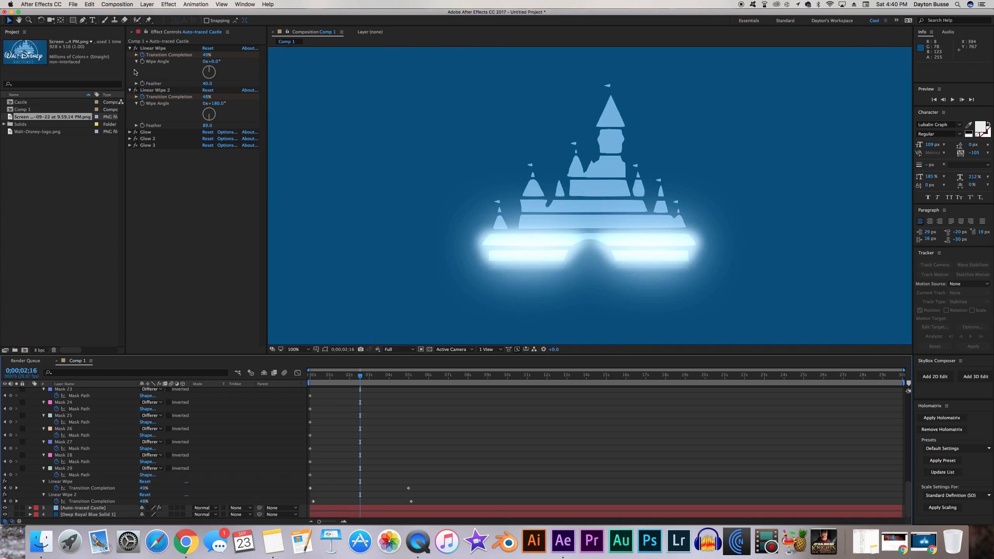
scroll(21, 404, "up", 15)
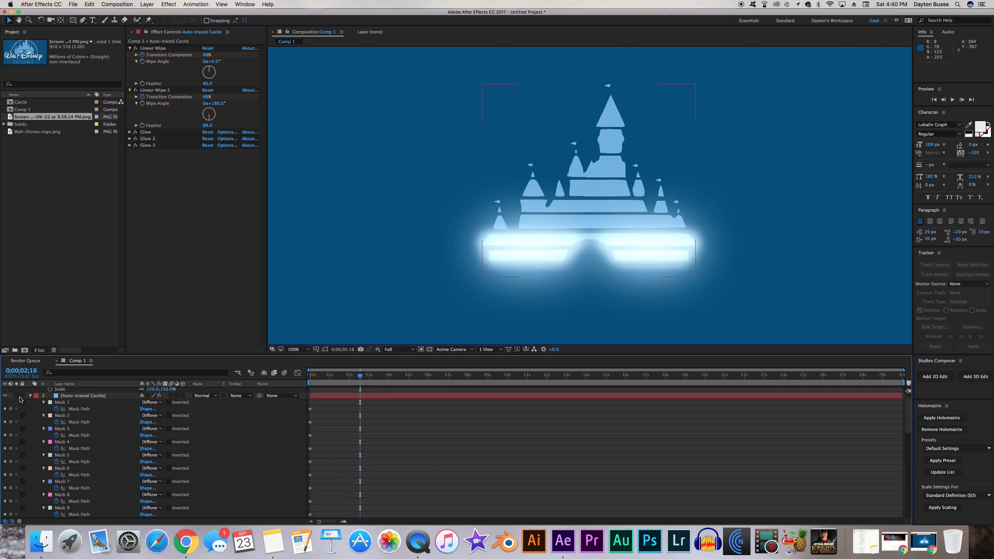
left_click(30, 396)
Step: Lower the composition preview resolution to Half and play back the glowing castle reveal
mouse_move(319, 375)
left_mouse_down()
mouse_move(340, 386)
mouse_move(317, 389)
left_mouse_up()
key("space")
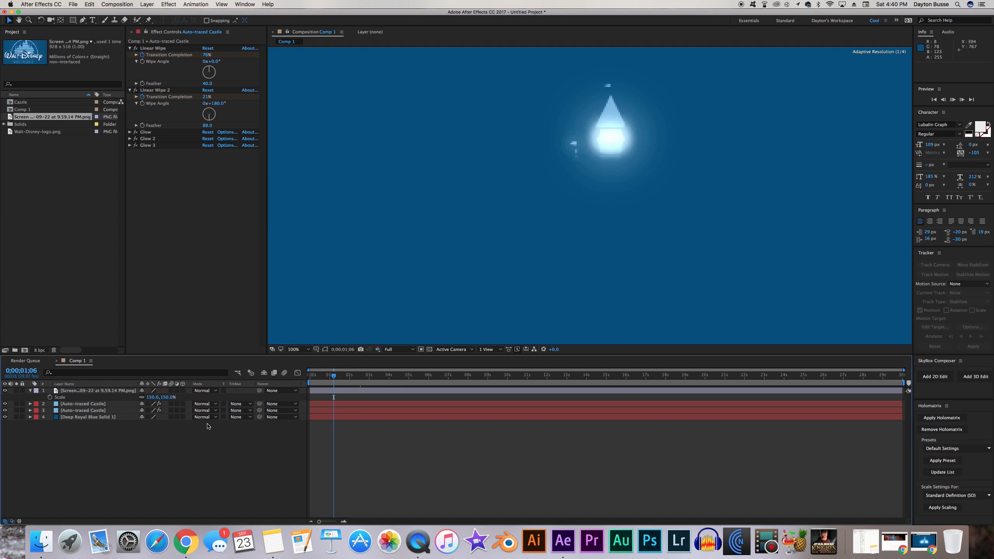
key("space")
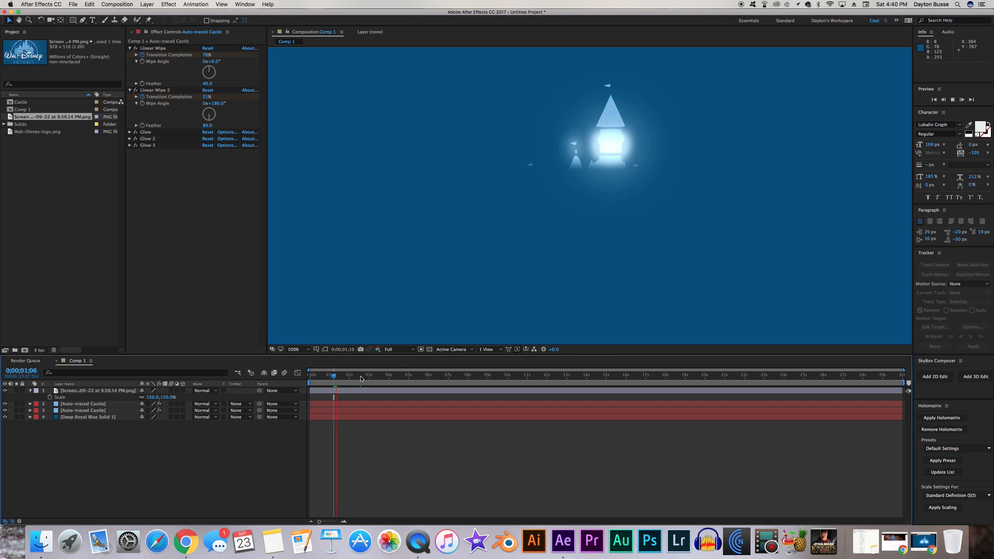
left_click(391, 350)
left_click(388, 377)
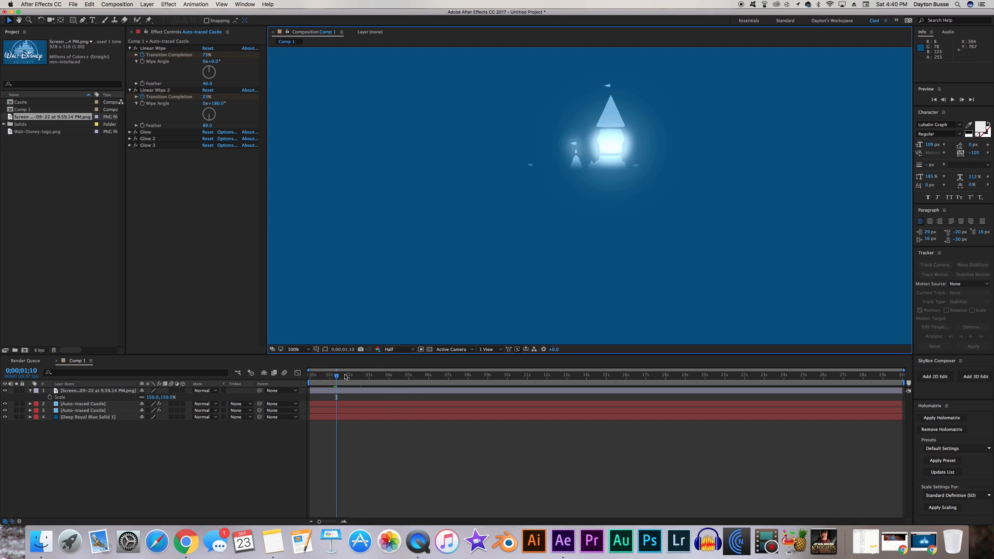
key("space")
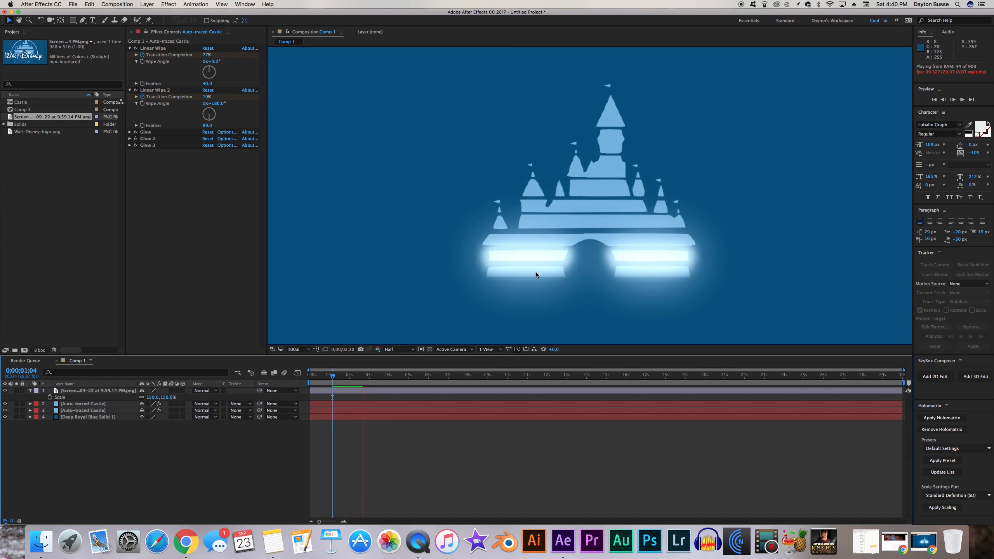
Step: Stop the playback and inspect the glow around the castle's top spire up close at 0;00;00;25
key("space")
key("period")
key("space")
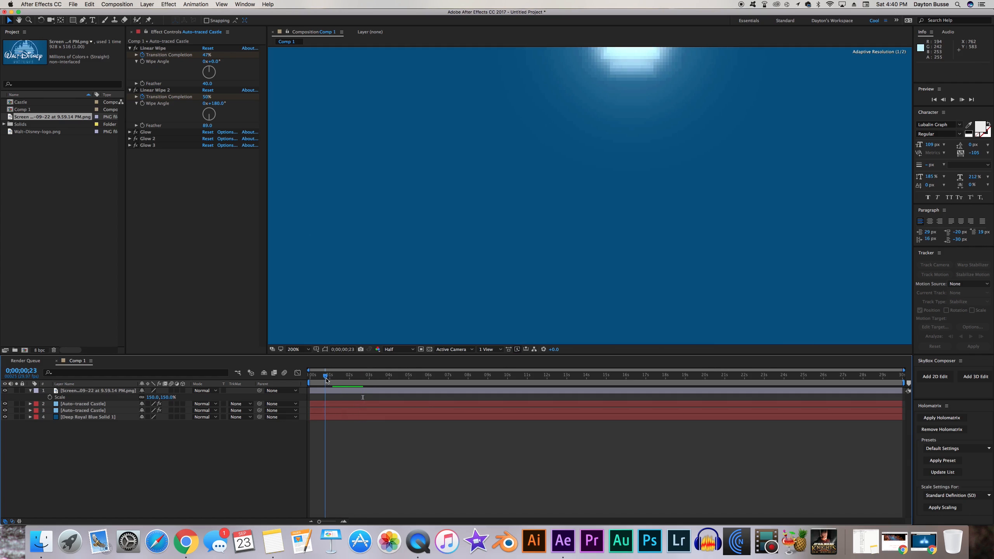
key("period")
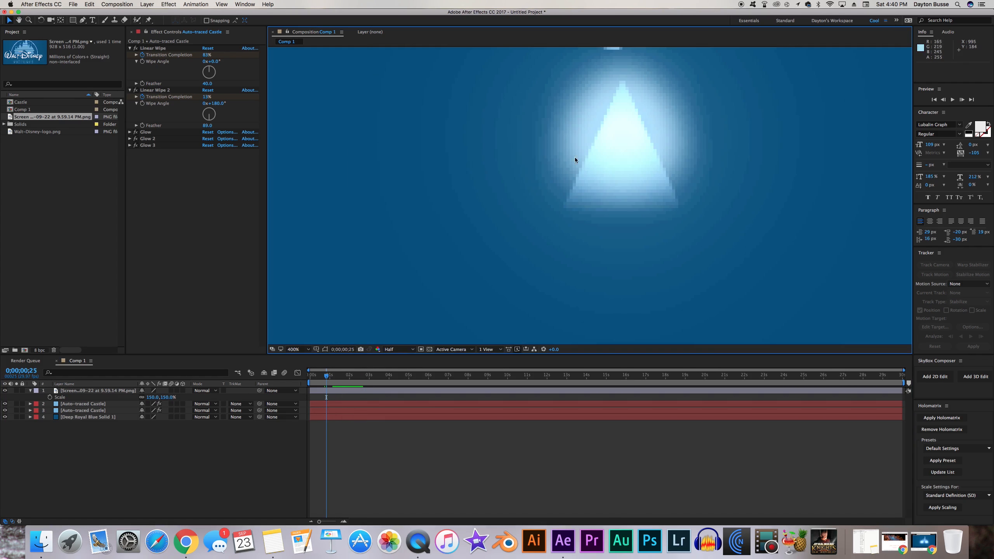
scroll(542, 156, "down", 3)
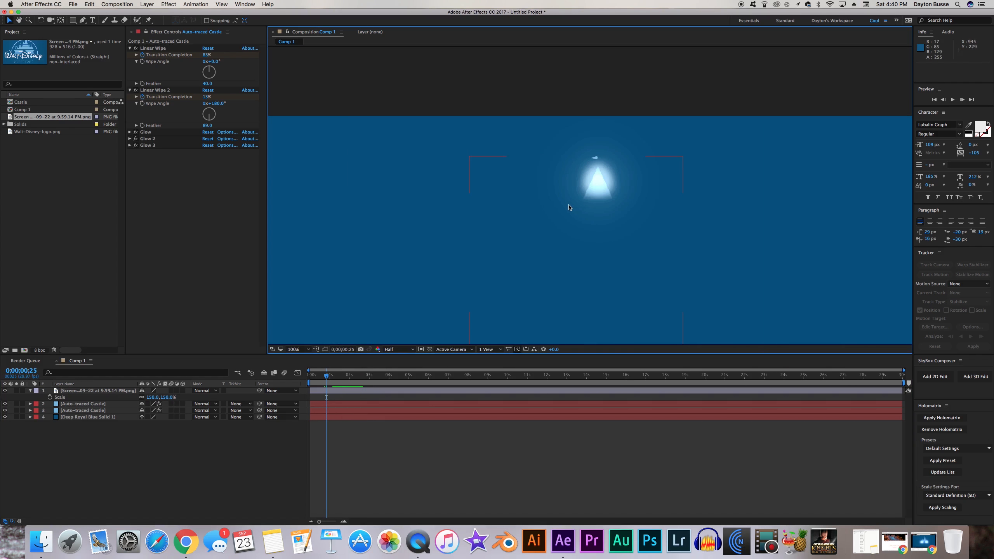
scroll(575, 202, "up", 1)
key("comma")
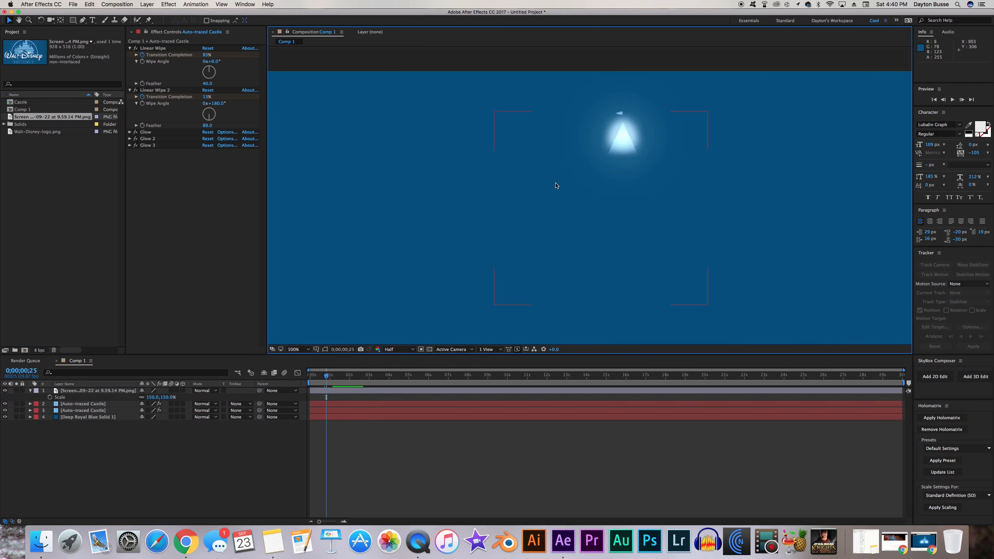
Step: Set the project's color depth to 32 bits per channel (float)
left_click(38, 355)
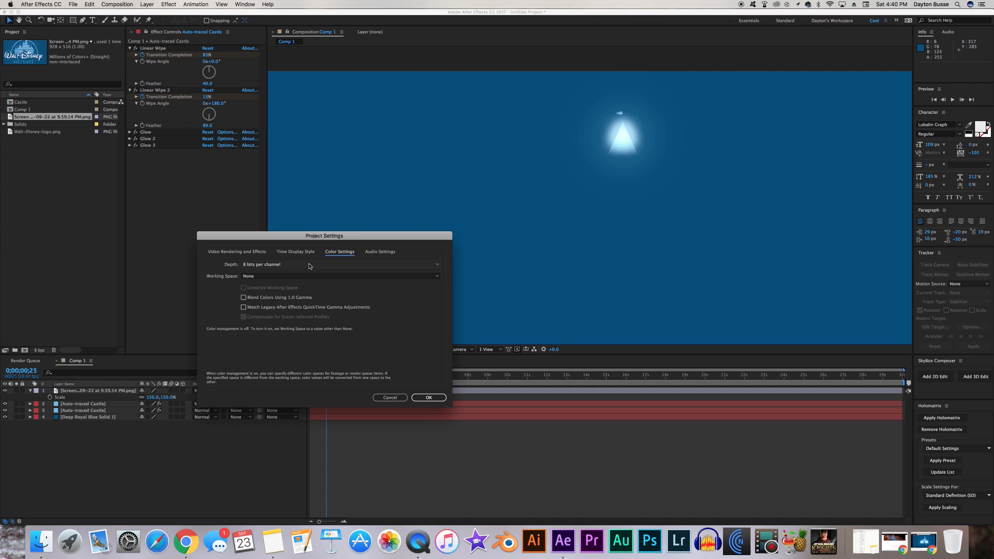
left_click(298, 265)
left_click(294, 287)
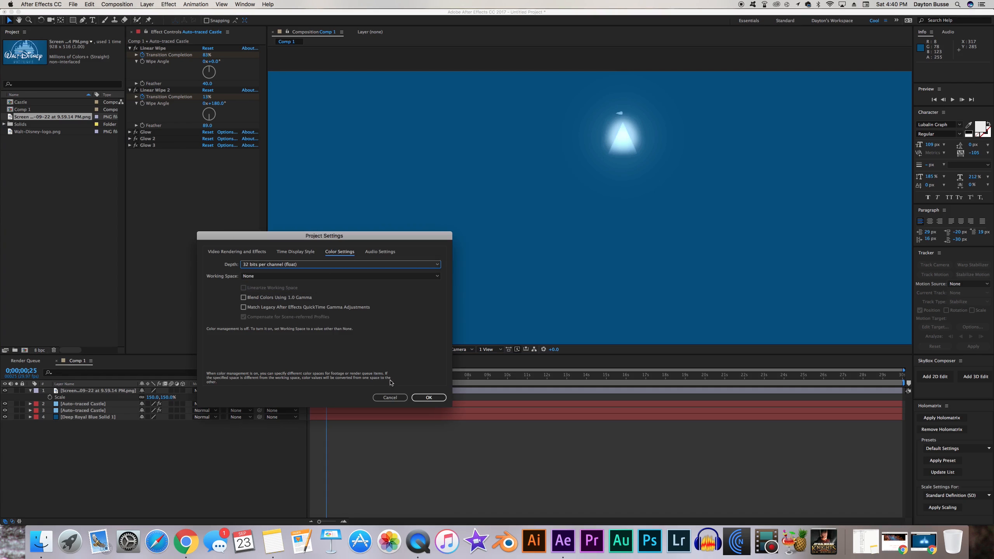
left_click(429, 398)
Step: Examine the smoothness of the top spire's glow against the blue background at several magnifications
key("period")
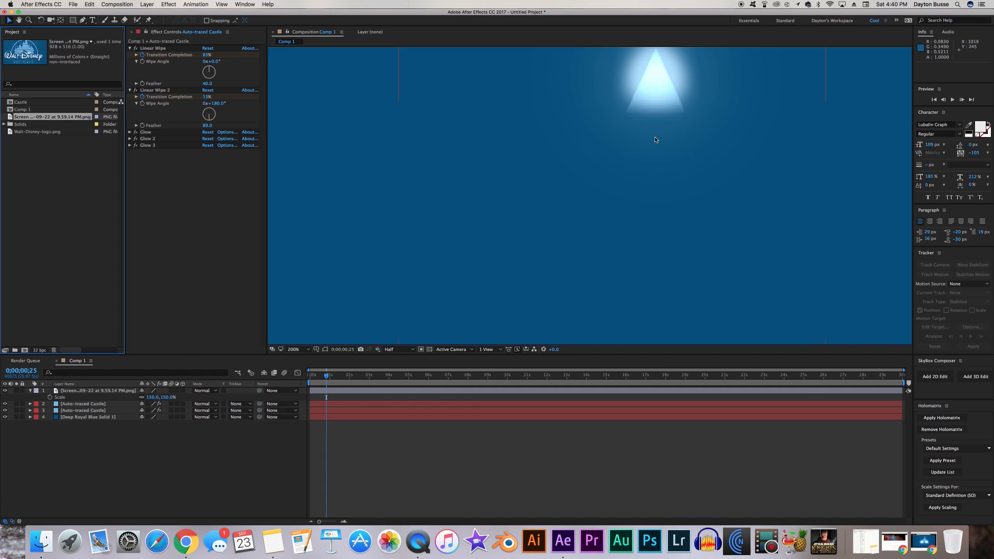
left_click_drag(656, 139, 548, 314)
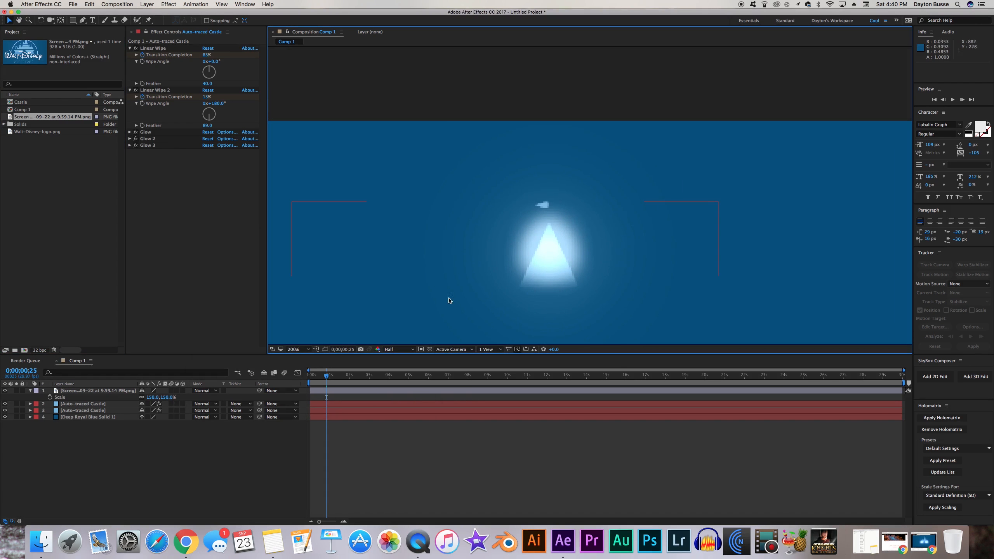
key("period")
left_click_drag(526, 271, 846, 170)
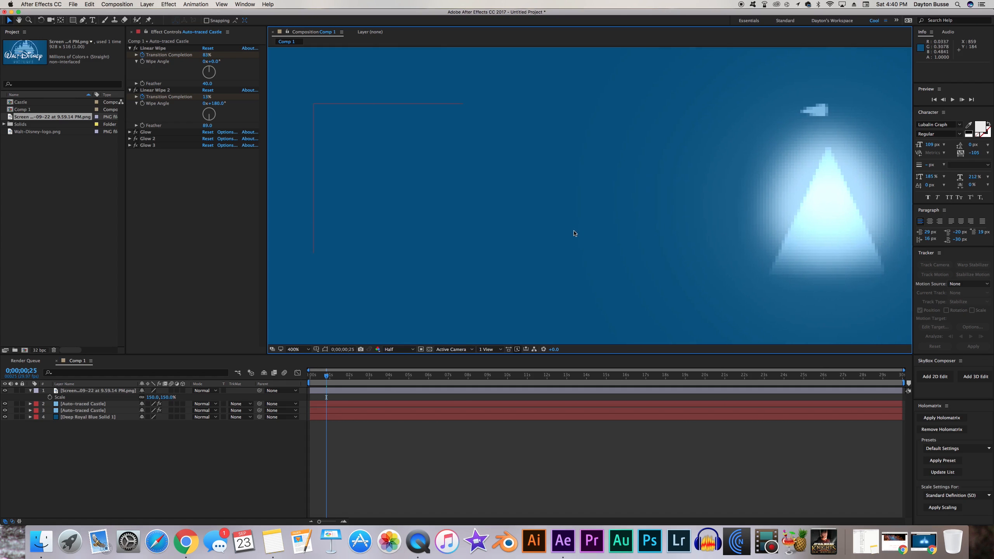
key("comma")
key("comma")
key("comma")
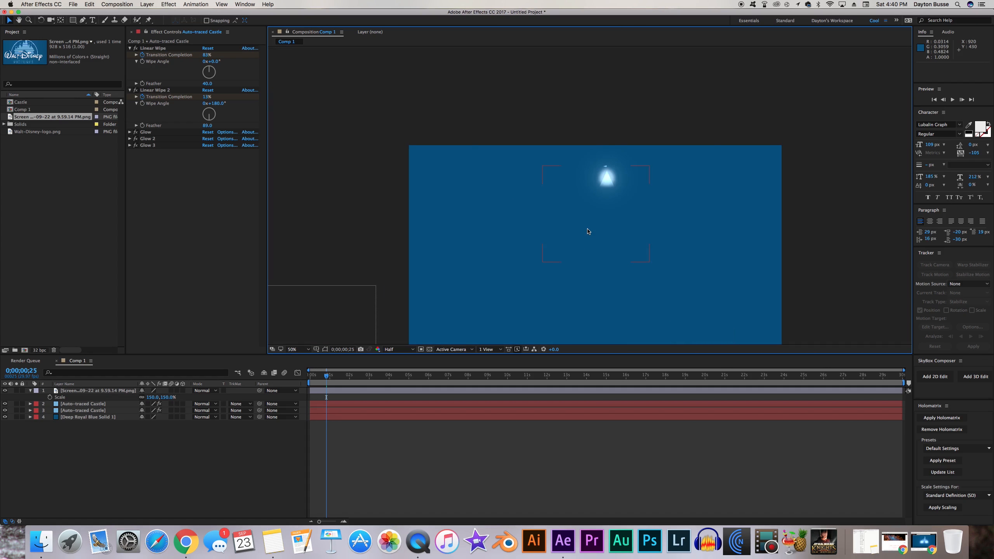
key("period")
key("comma")
left_click_drag(565, 262, 561, 232)
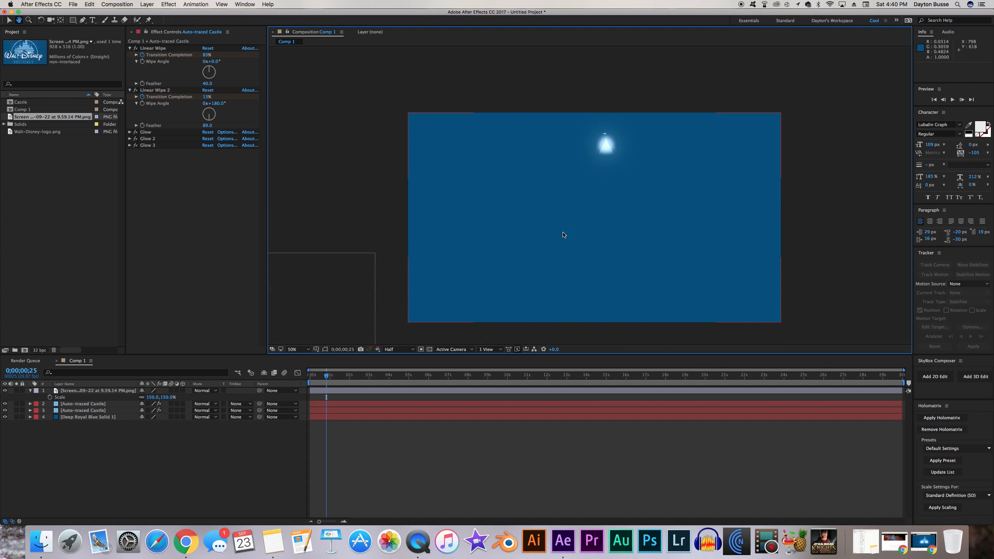
Step: Return the project's color depth to 8 bits per channel and move the current time to 0;00;01;21
left_click(40, 351)
left_click(282, 270)
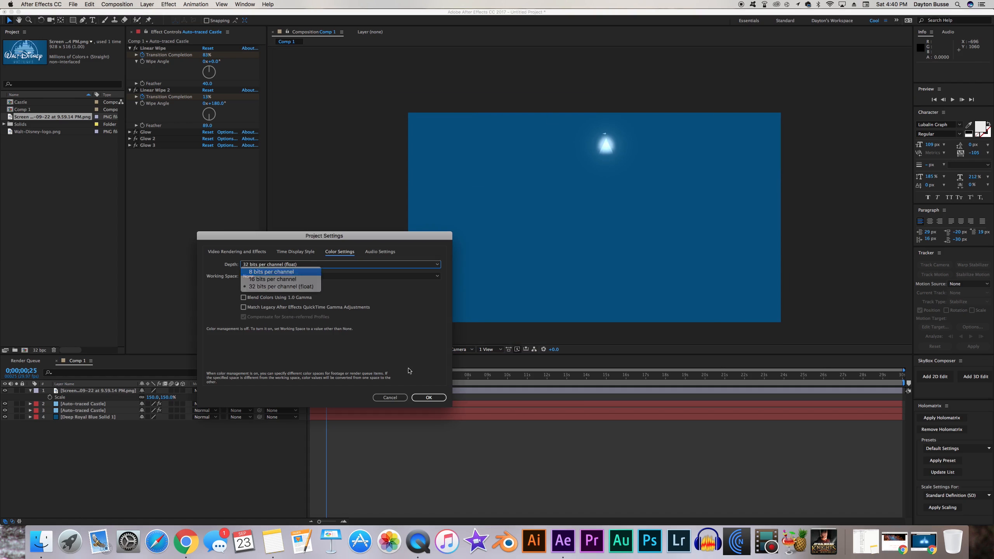
left_click(280, 268)
left_click(430, 398)
left_click_drag(330, 380, 344, 380)
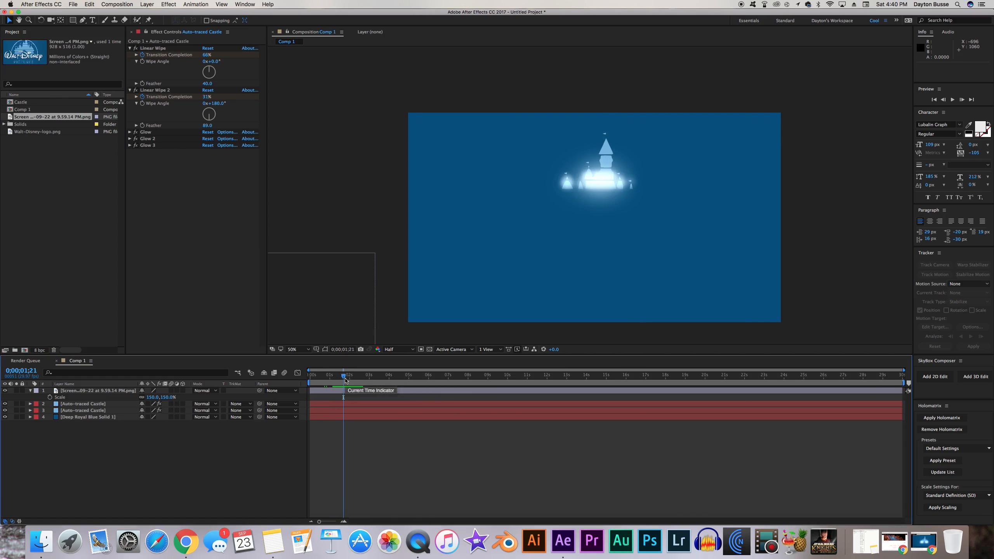
Step: Move the current time to 0;00;02;28 and create a text layer reading "Walt Dibney"
left_click_drag(344, 380, 370, 382)
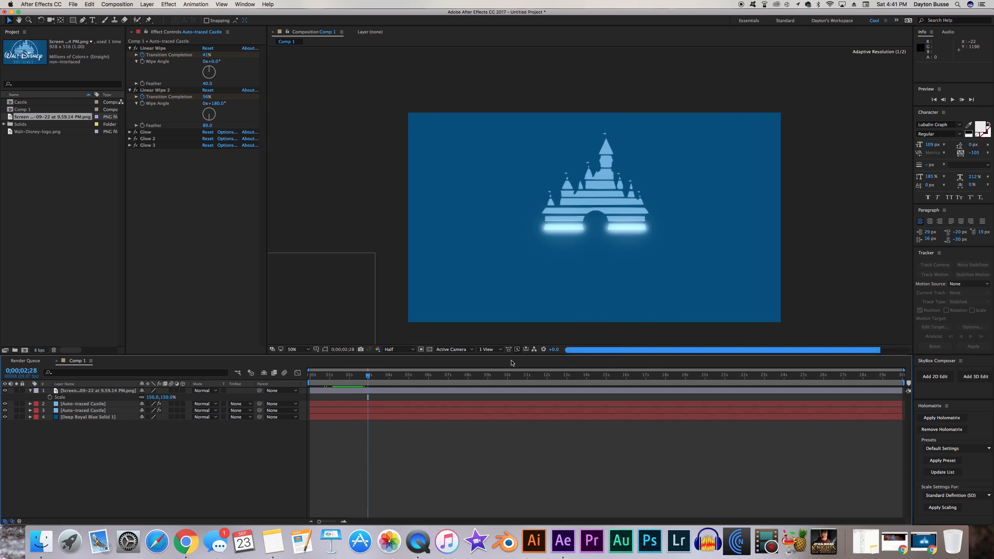
left_click(35, 391)
left_click(30, 392)
left_click(31, 391)
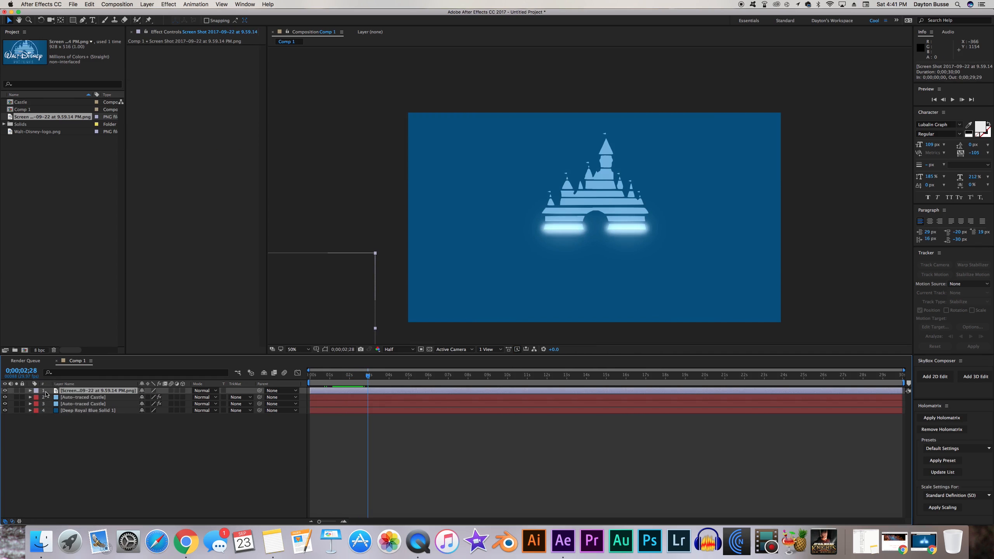
right_click(88, 445)
mouse_move(112, 450)
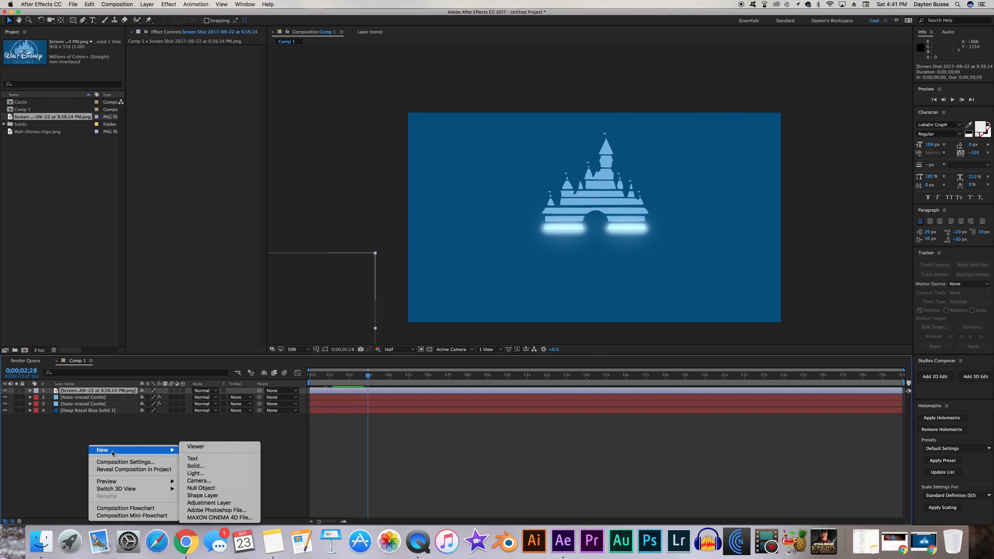
left_click(212, 462)
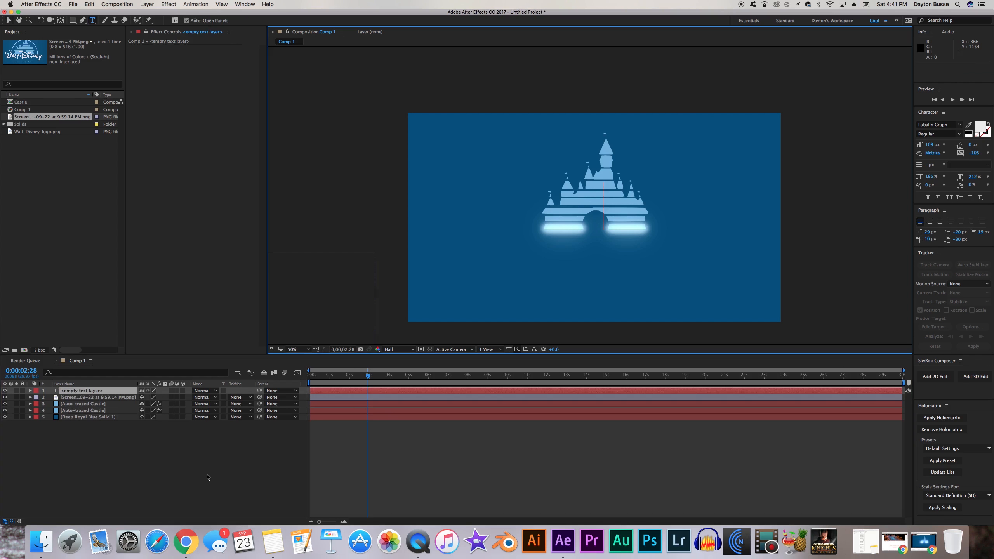
type("Walt")
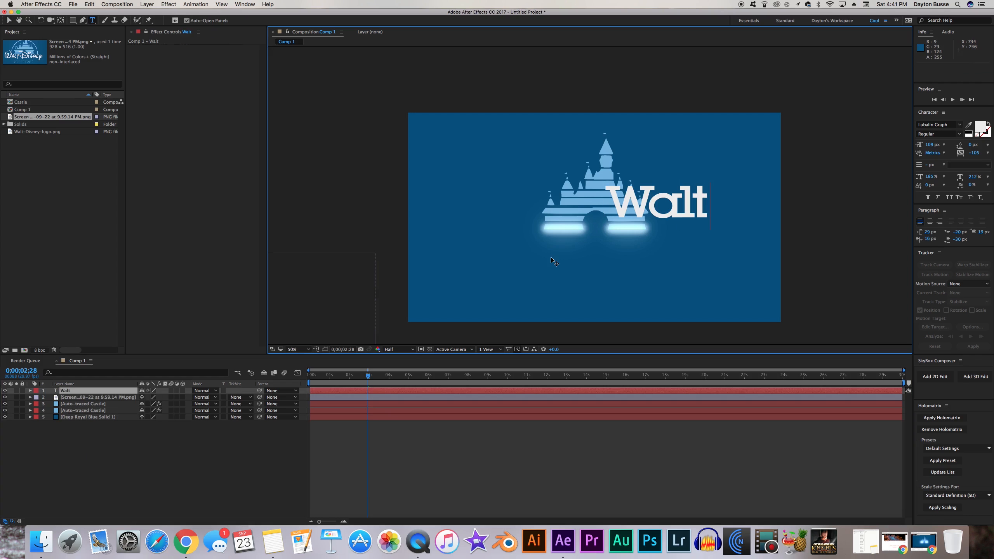
type(" Dibney")
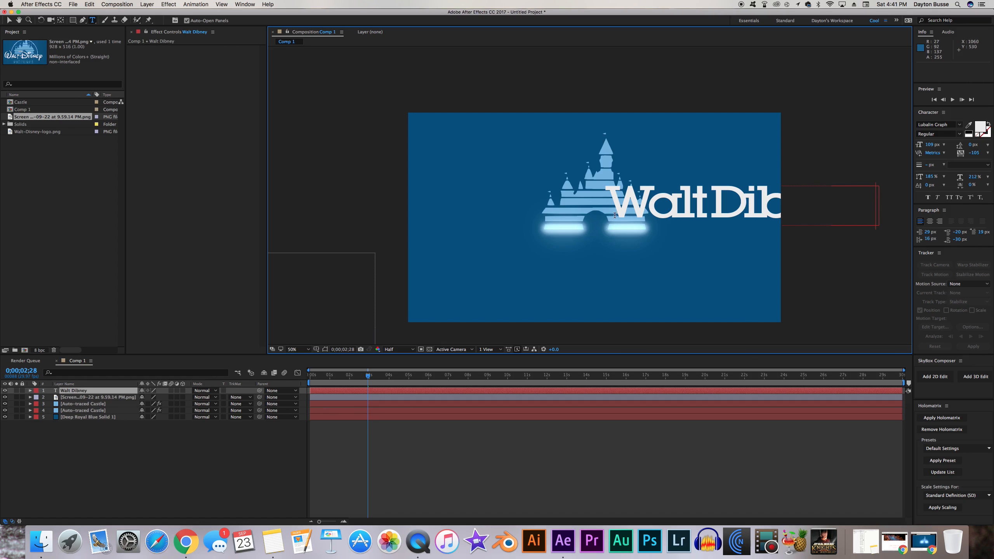
Step: Set the font of the whole "Walt Dibney" text to Waltograph
left_click_drag(617, 212, 883, 219)
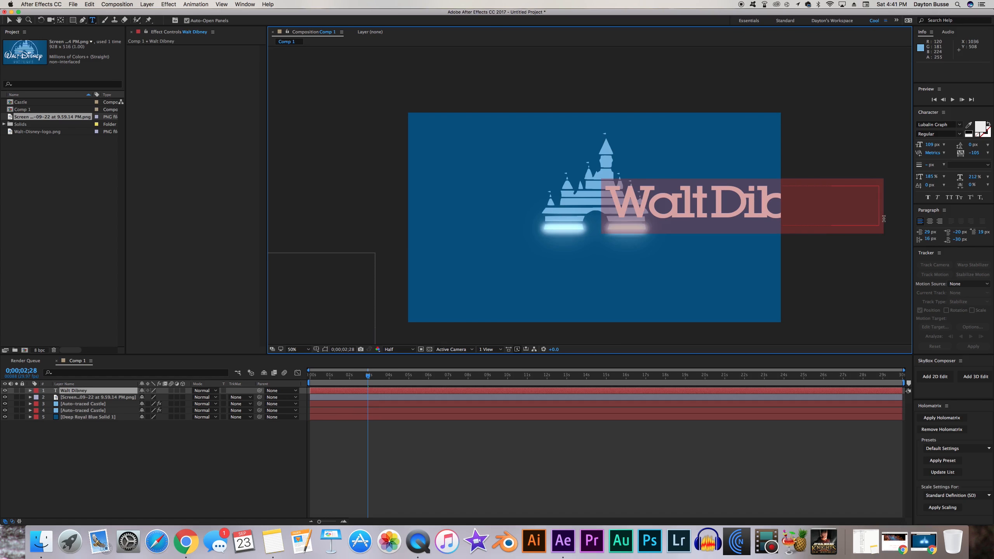
left_click(951, 123)
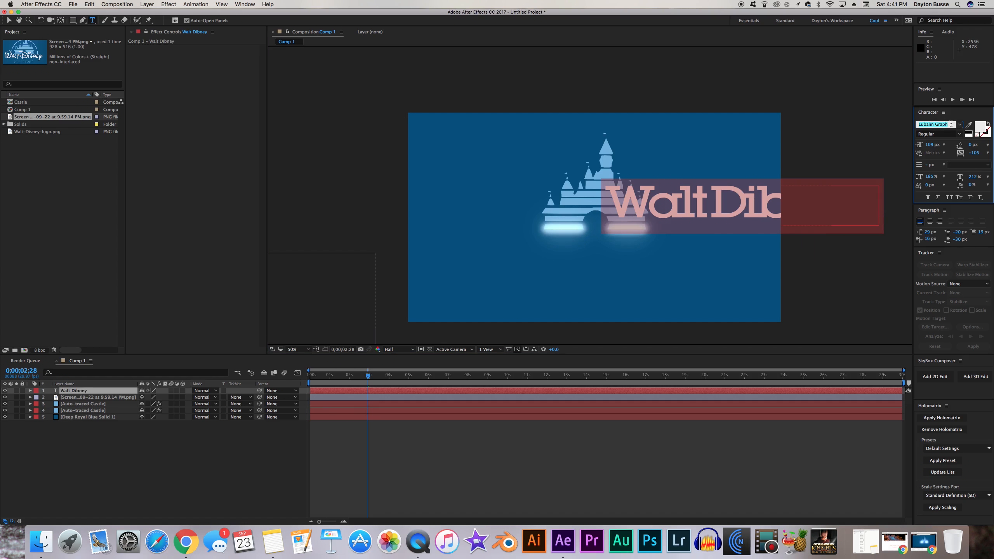
type("Waltograph")
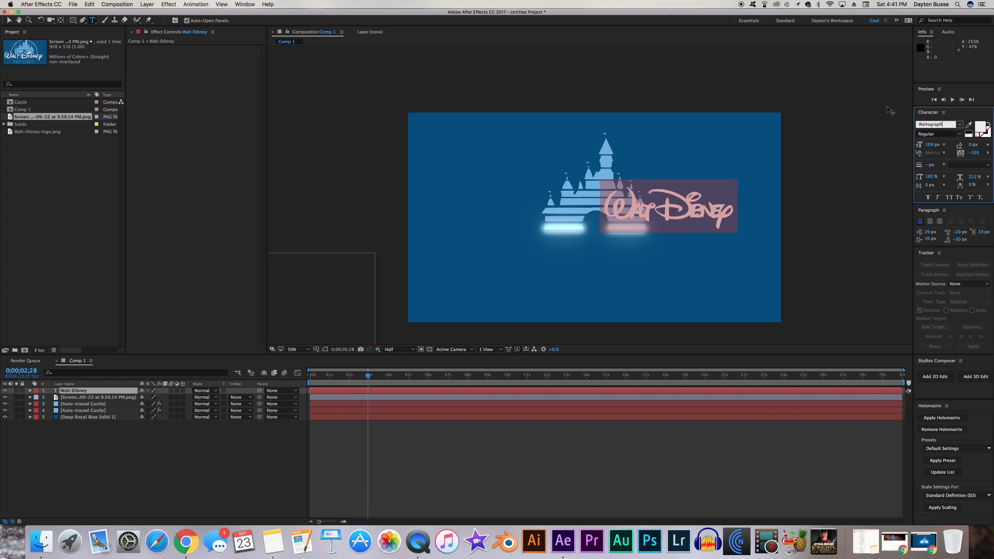
left_click(59, 475)
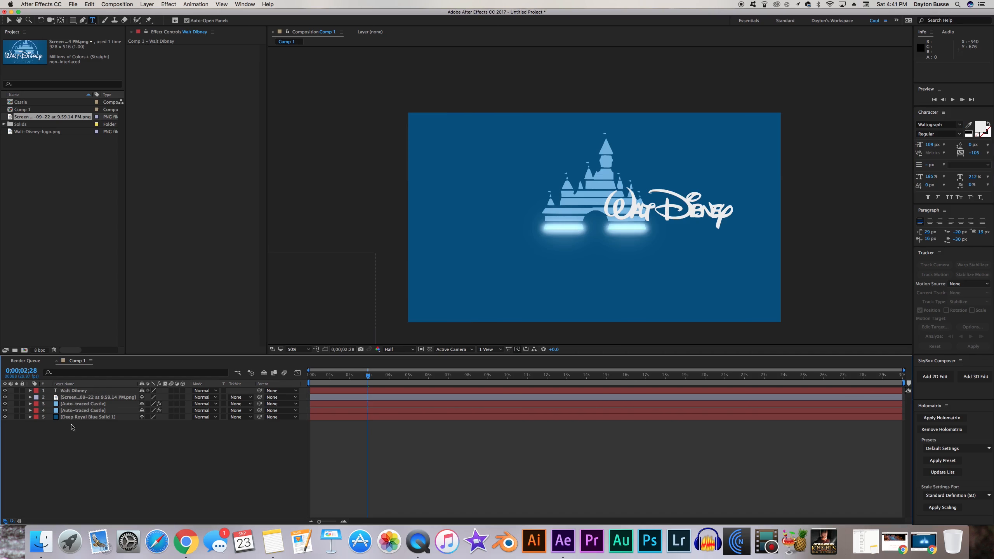
Step: Move the "Walt Dibney" text just beneath the castle, to about position 604, 722
left_click(91, 391)
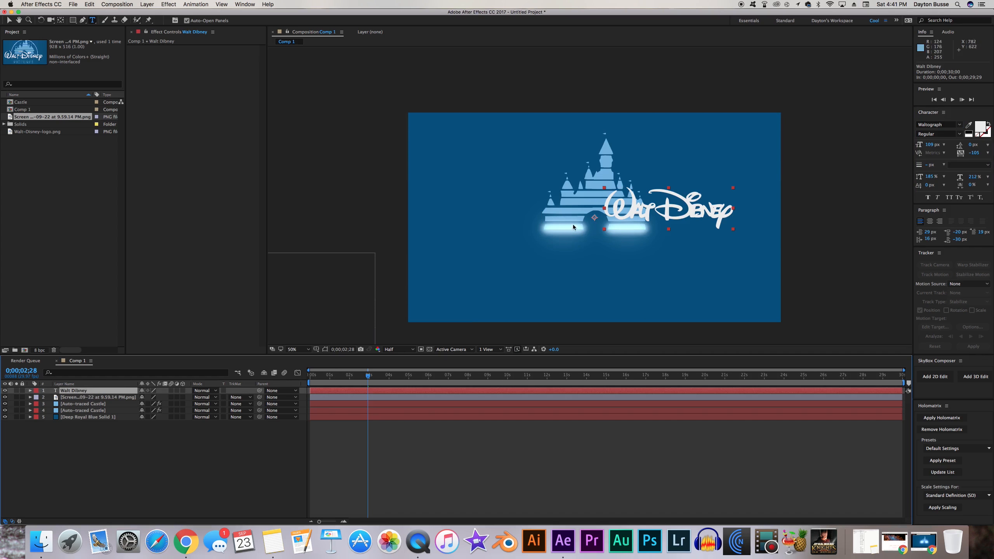
key("v")
left_click_drag(640, 188, 570, 224)
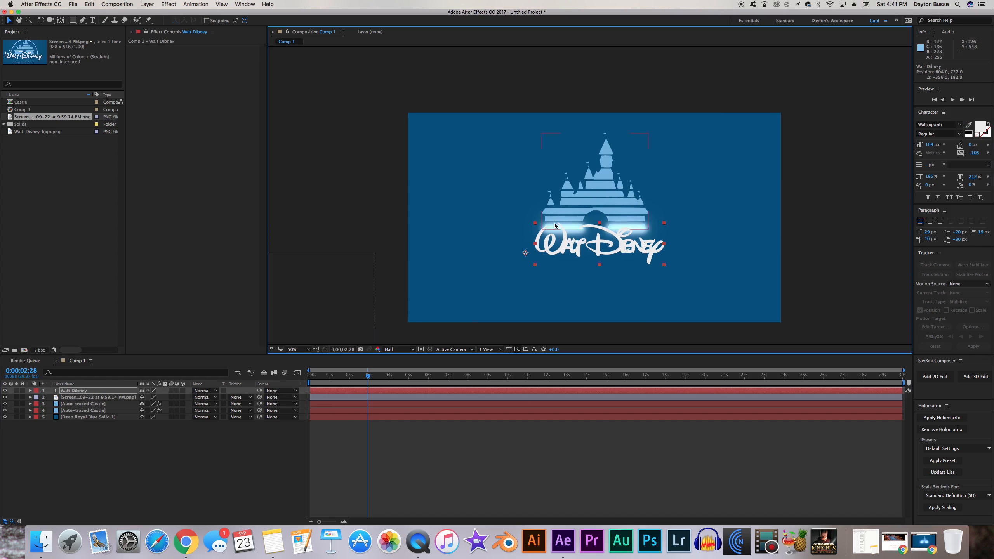
Step: Set the title text's tracking to 0 and its horizontal scale to 185%
left_click(974, 153)
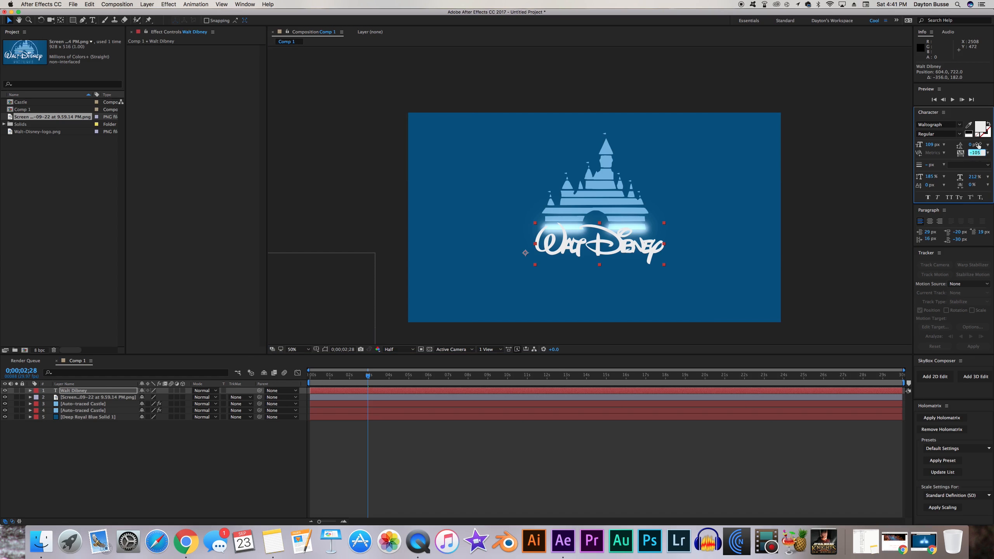
type("0")
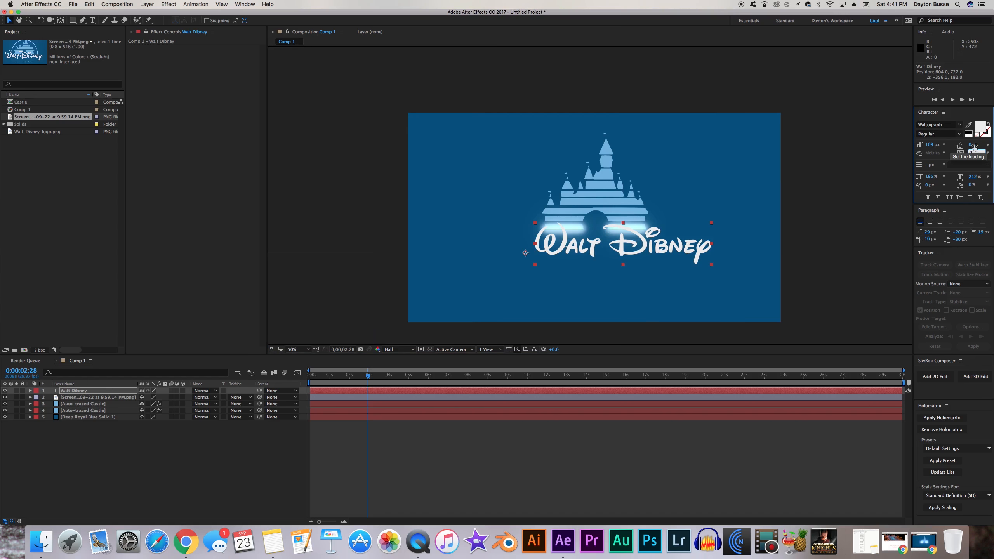
key("Return")
left_click(973, 178)
type("185")
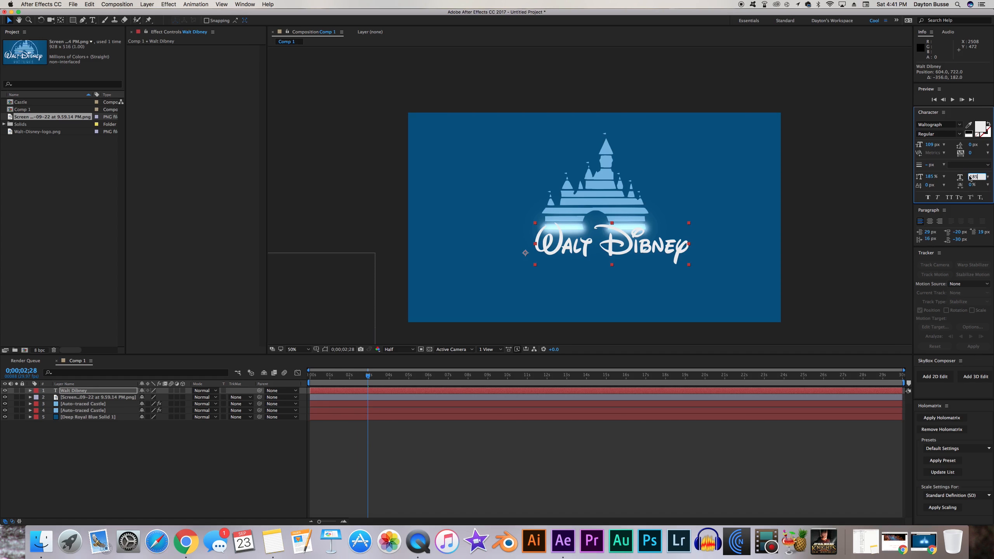
key("Return")
Step: Enlarge the title text to 136 px and center it over the castle's base
left_click_drag(636, 248, 614, 257)
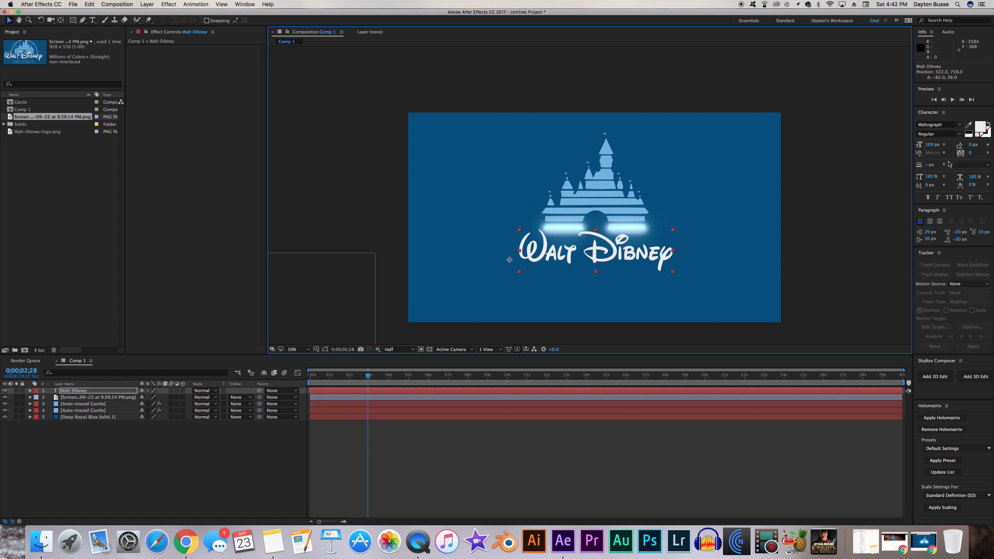
left_click_drag(930, 148, 940, 145)
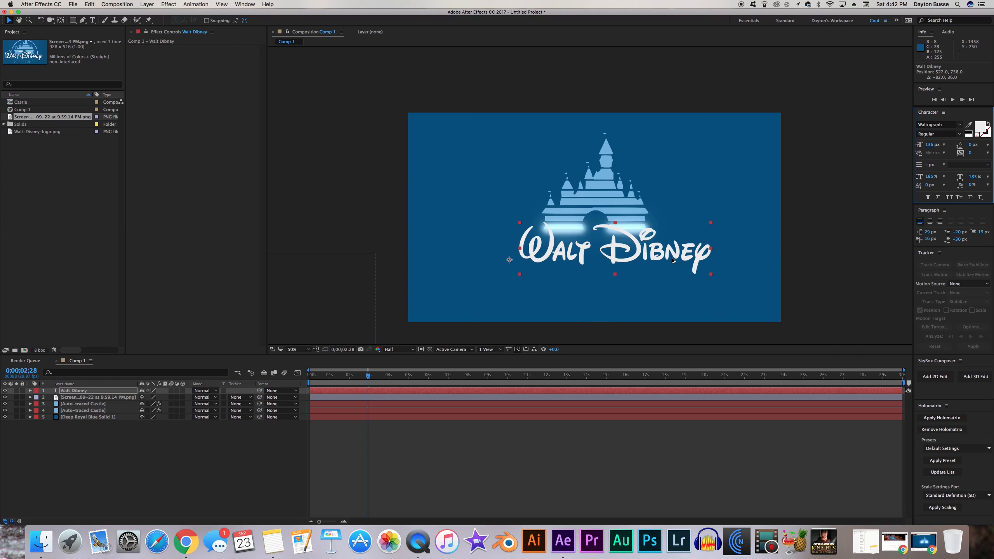
left_click_drag(674, 256, 595, 228)
Step: Compare the title with the reference screenshot, fine-tune the title's position to 386, 716, and move the screenshot back off the frame's left side
left_click(331, 301)
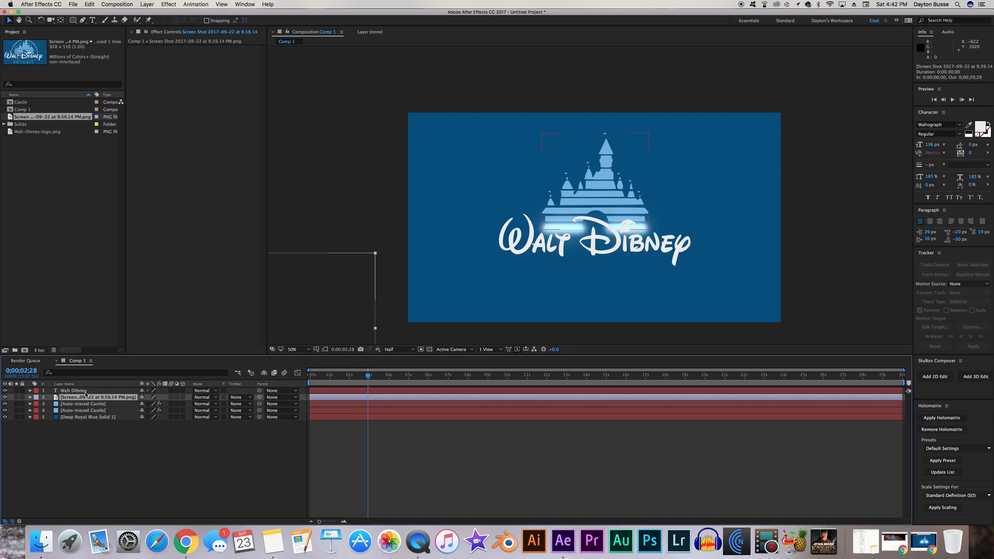
left_click_drag(331, 301, 602, 246)
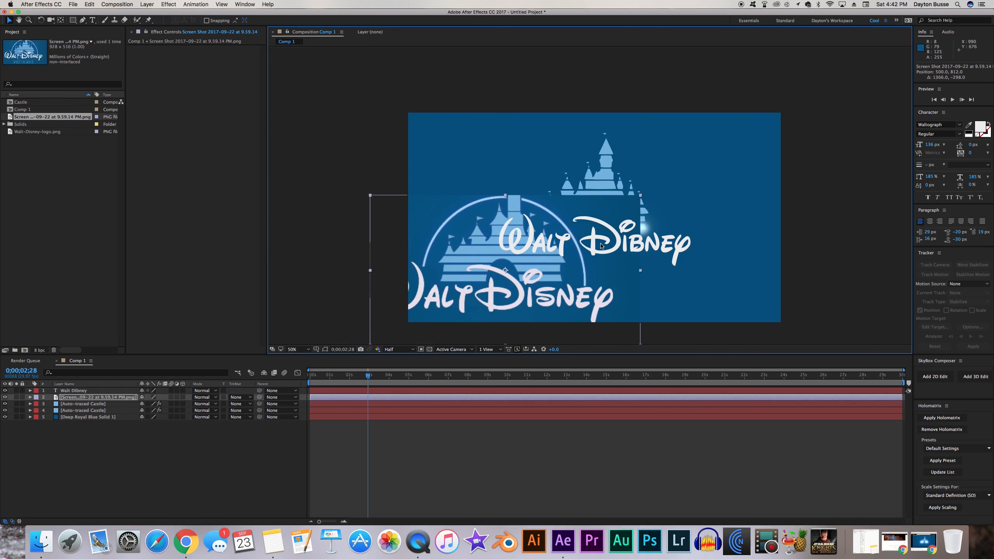
left_click_drag(540, 292, 609, 243)
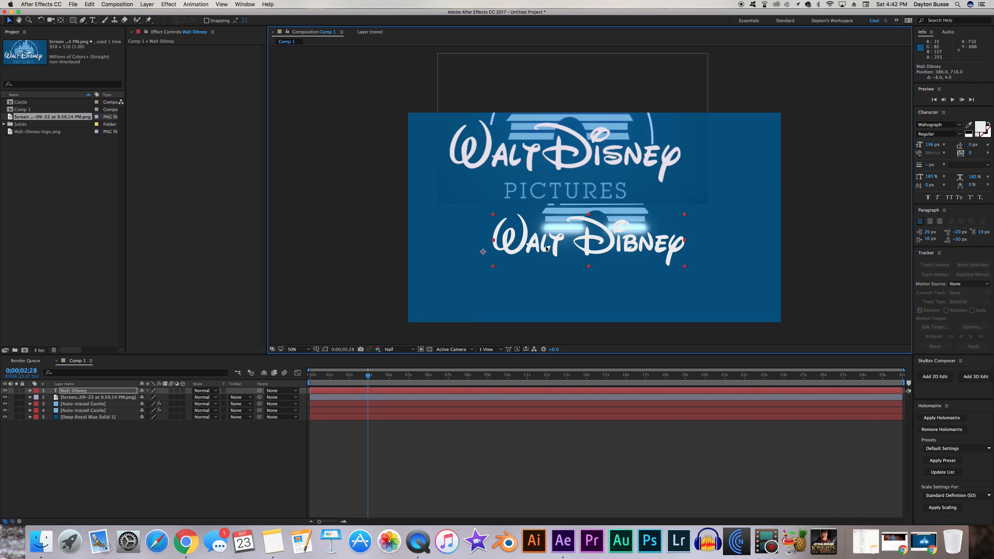
left_click_drag(563, 162, 276, 292)
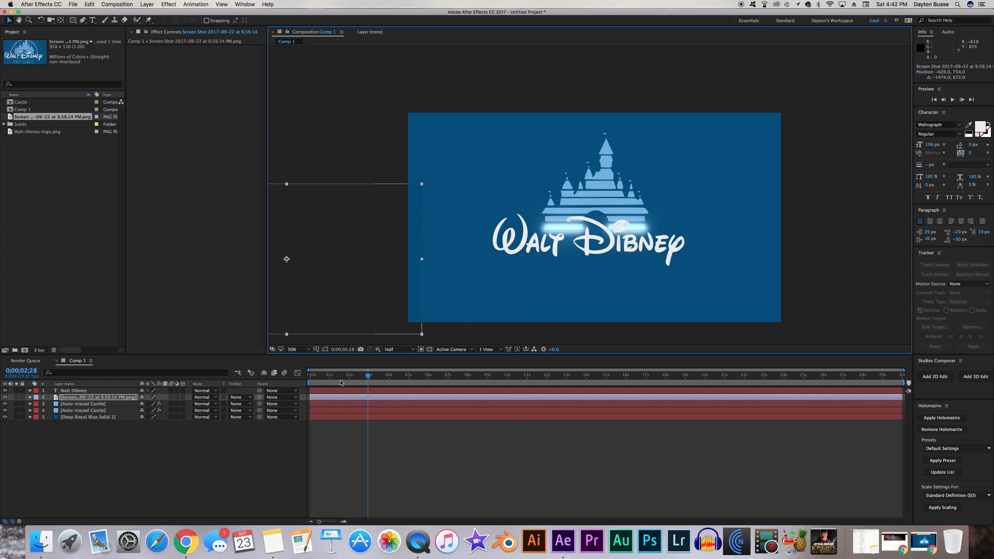
Step: Scrub to 0;00;02;26, and in Chrome study how the title is revealed in the YouTube reference video with its sound muted
left_click(342, 382)
left_click_drag(342, 382, 367, 379)
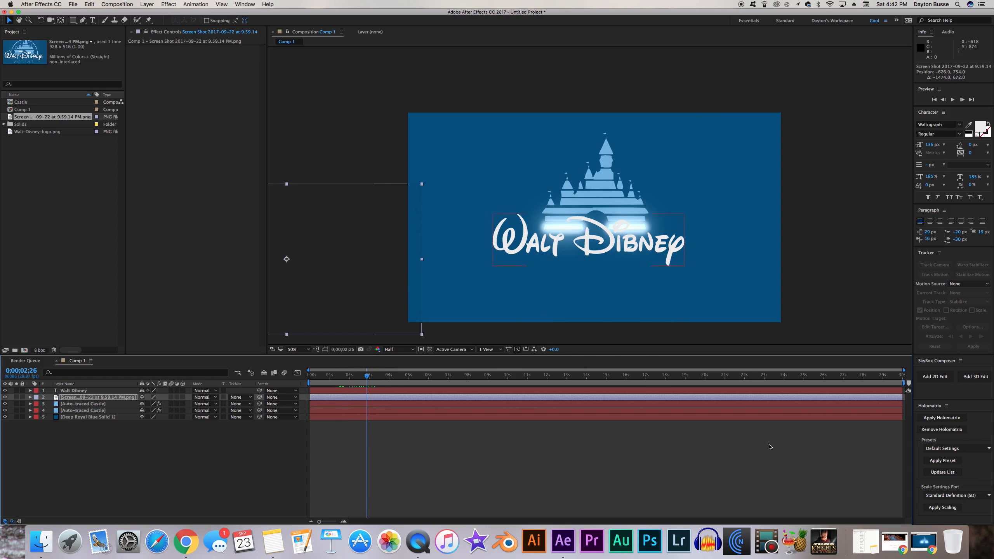
left_click(924, 542)
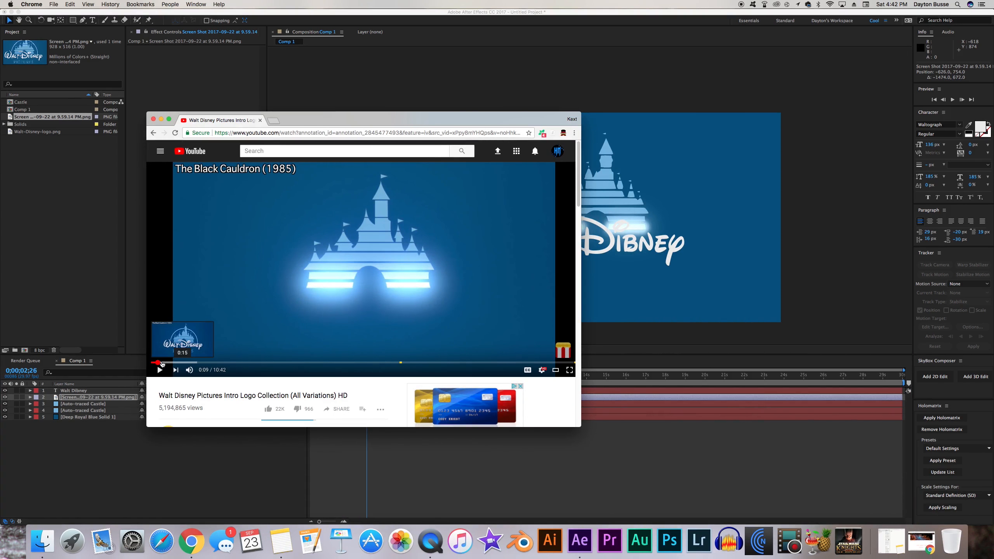
left_click(160, 370)
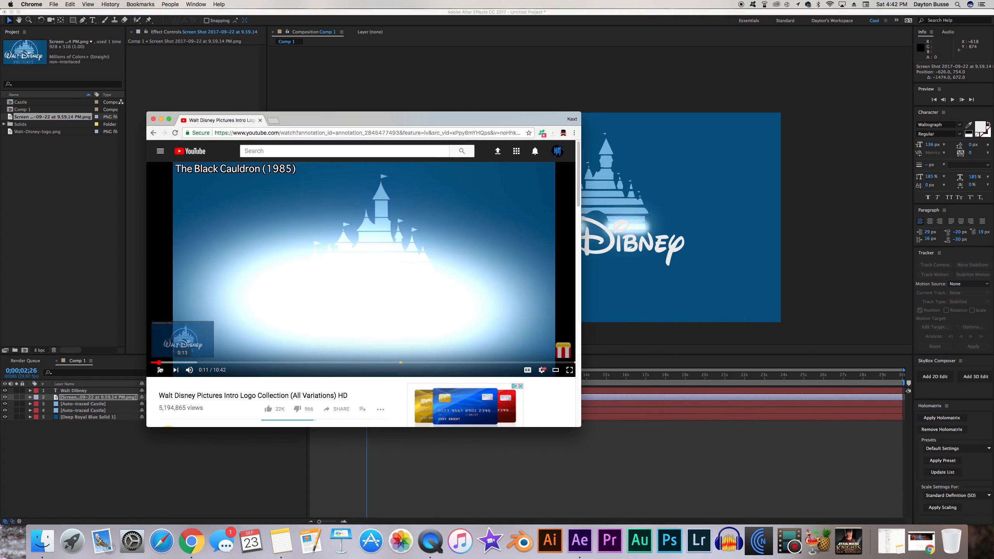
left_click(159, 370)
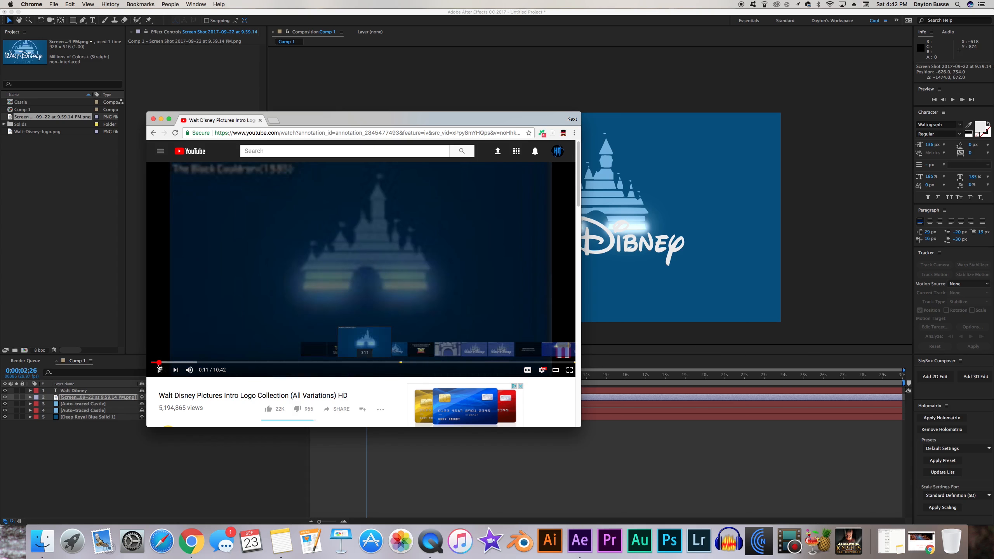
left_click(189, 370)
left_click(159, 369)
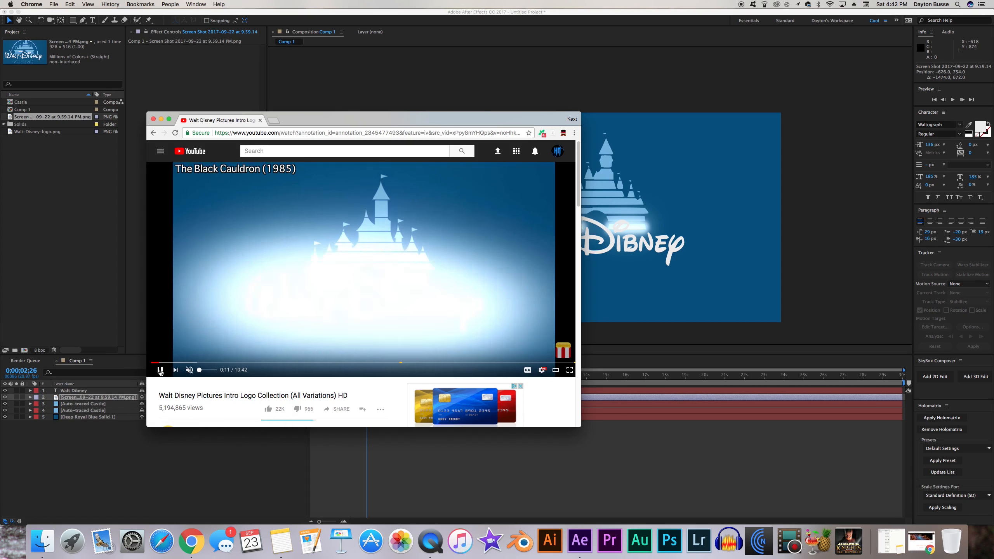
left_click(159, 369)
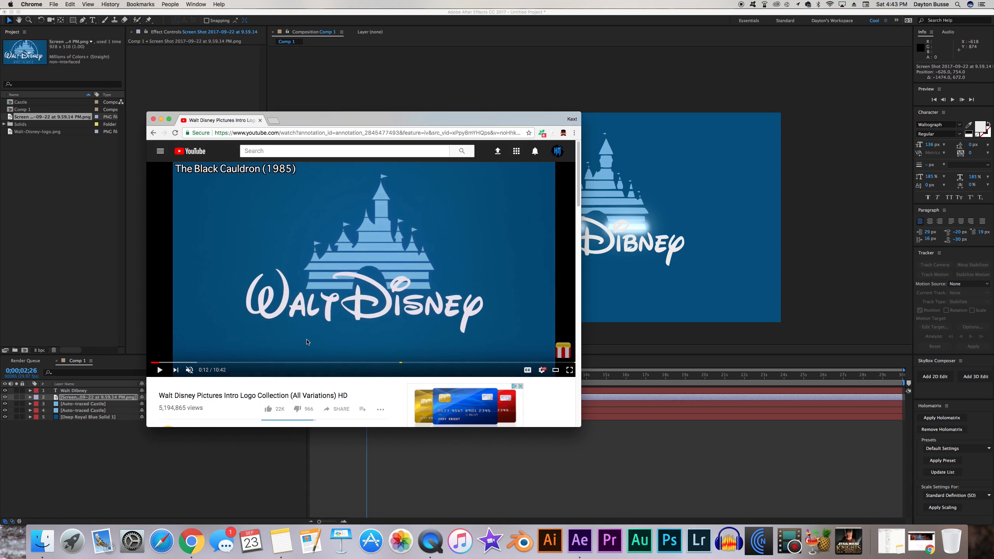
left_click(161, 120)
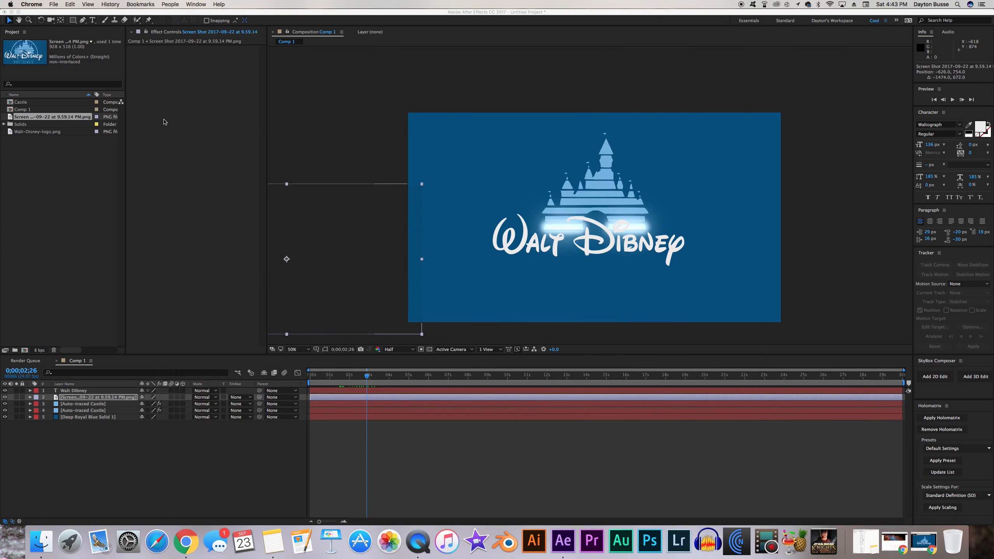
Step: Hide the "Walt Dibney" text layer and check the castle's glowing base up close
left_click(66, 390)
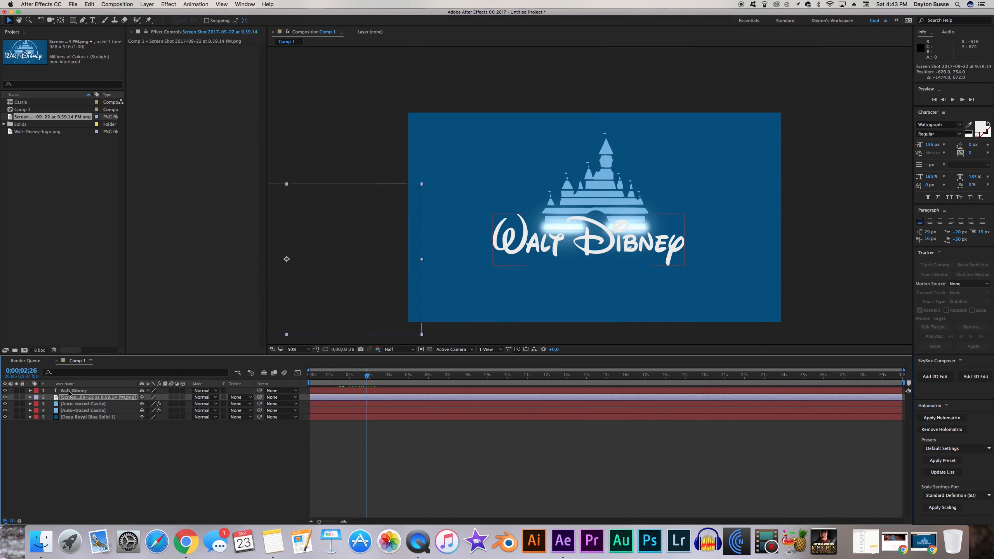
left_click(7, 391)
key("period")
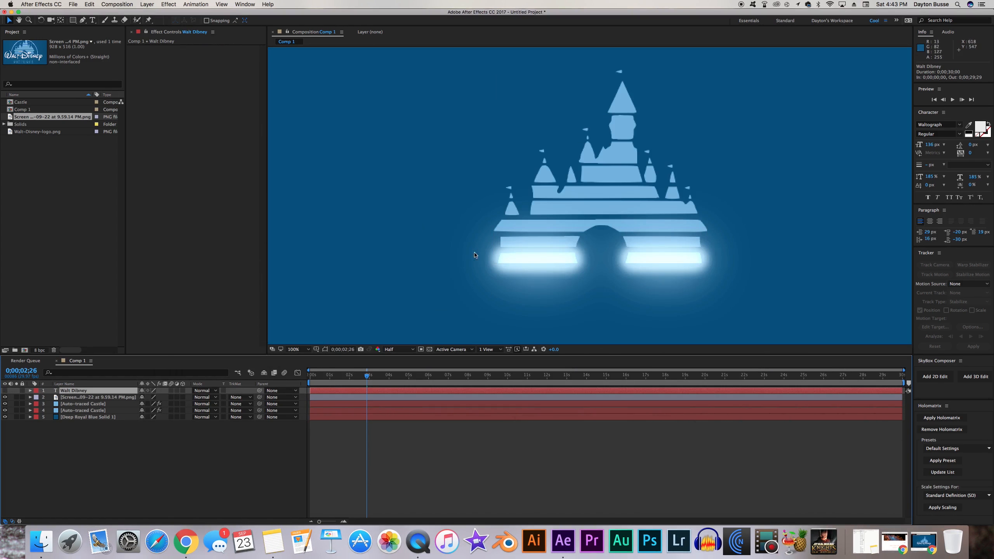
key("comma")
Step: Expand the Glow and Glow 2 settings on the upper Auto-traced Castle layer and make the first Glow's Color A a more saturated blue
left_click(85, 404)
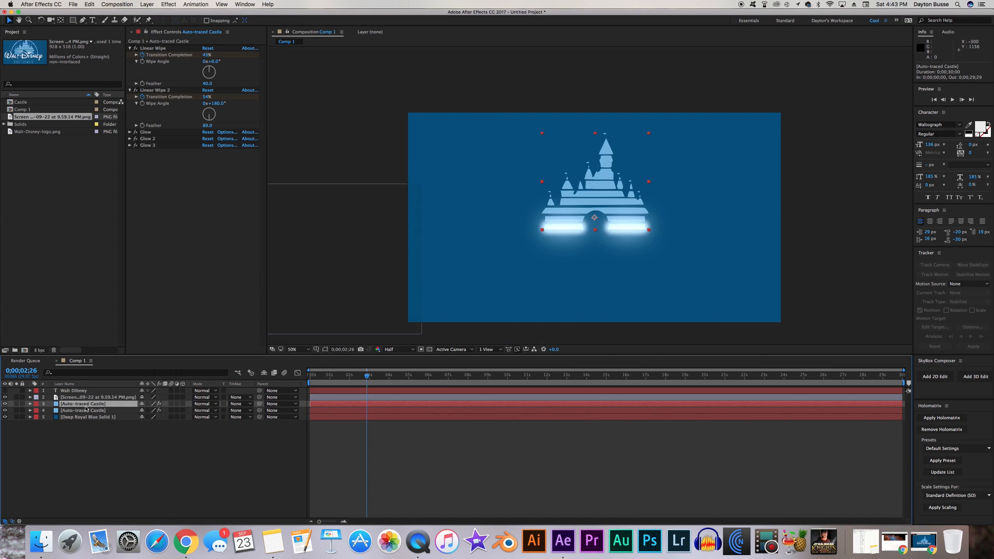
left_click(130, 139)
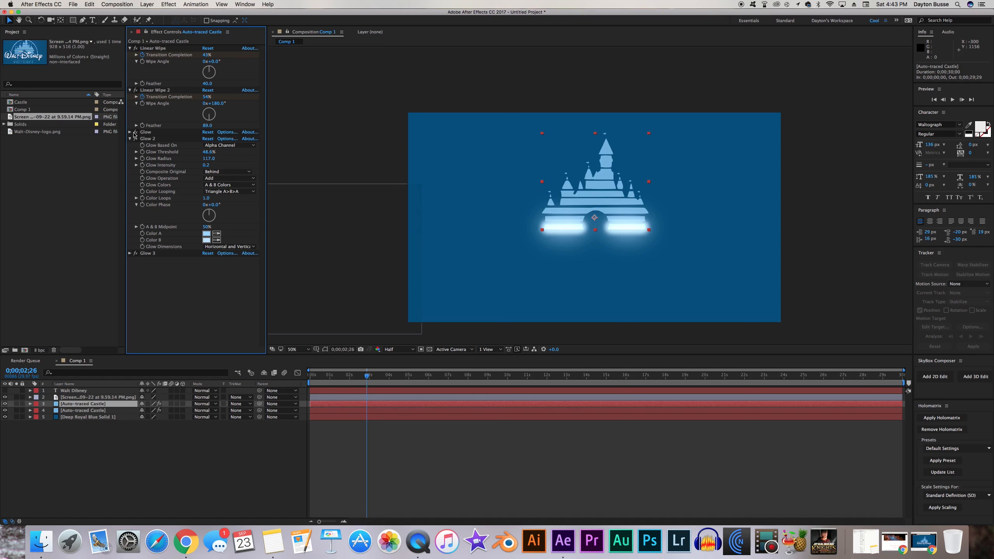
left_click(130, 133)
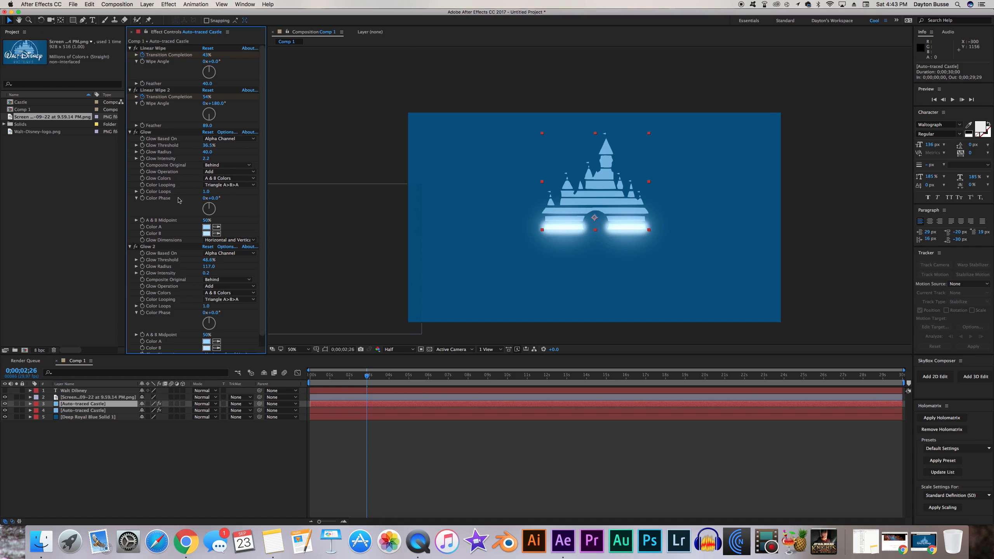
left_click(206, 229)
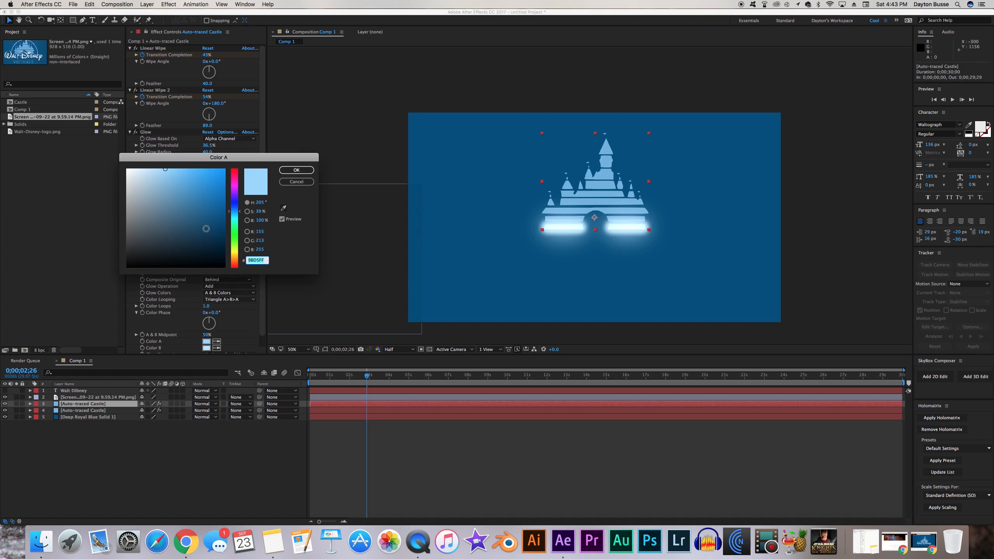
left_click_drag(190, 186, 183, 157)
left_click(296, 171)
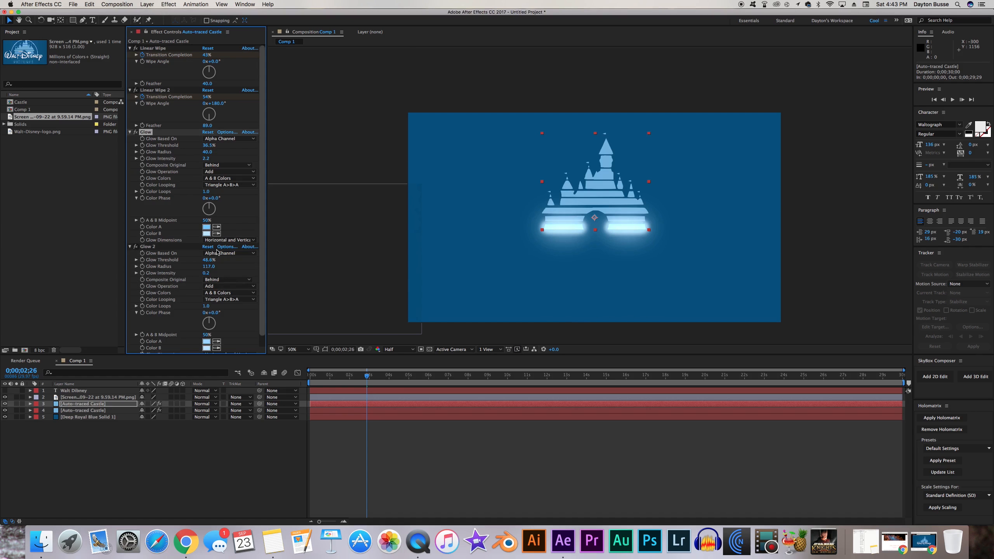
Step: Refine the first Glow's Color A to a light blue with hue 211°, saturation 55% and brightness 100%
left_click(206, 227)
left_click(236, 210)
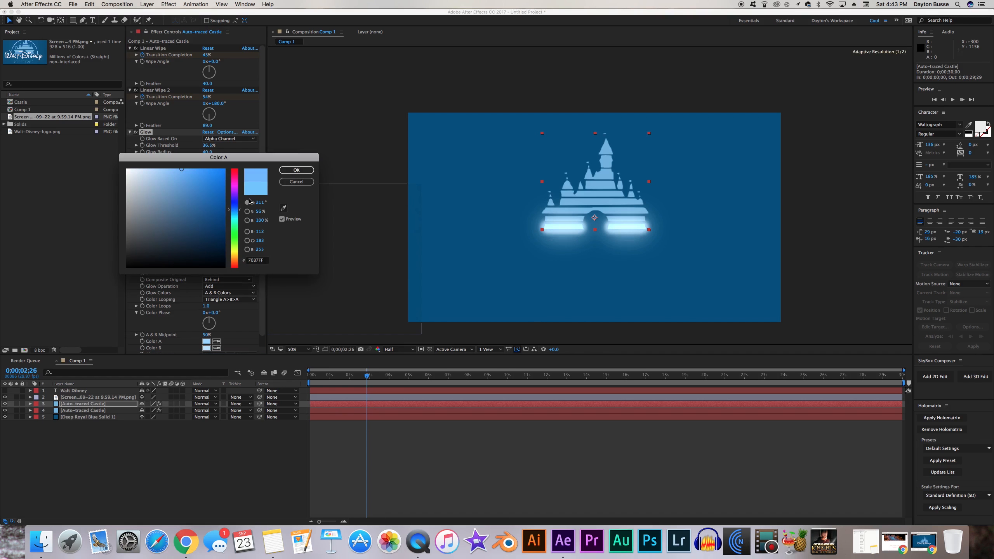
left_click(296, 170)
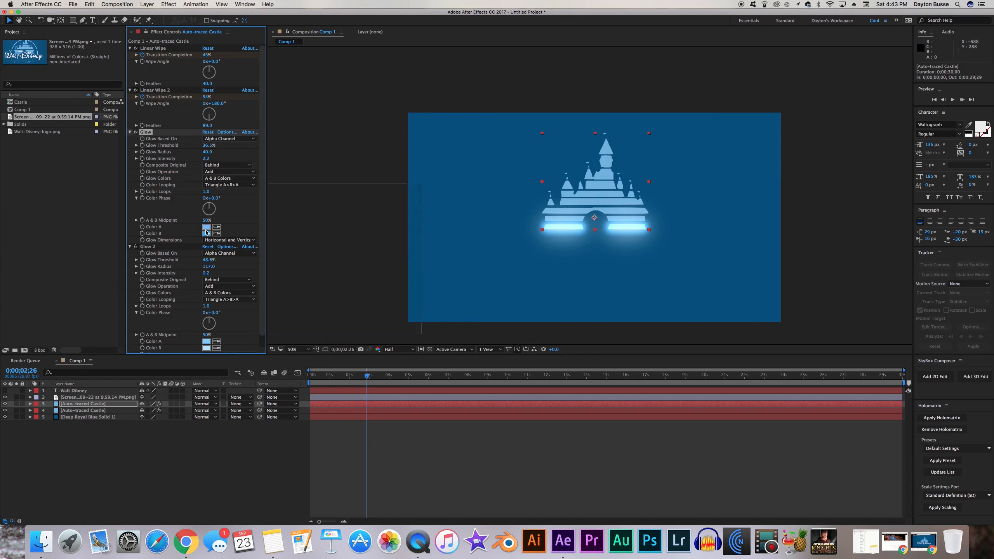
left_click(204, 228)
mouse_move(194, 182)
left_mouse_down()
mouse_move(162, 166)
mouse_move(217, 166)
mouse_move(181, 161)
left_mouse_up()
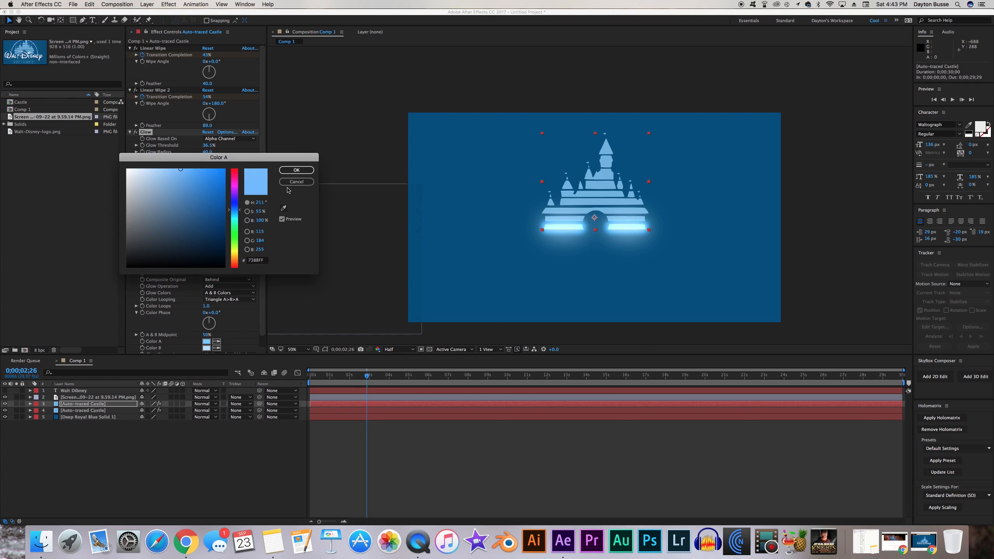
left_click(296, 170)
Step: Scrub through the castle reveal to 0;00;02;16, temporarily showing the "Walt Dibney" title to judge it against the glow
left_click(353, 383)
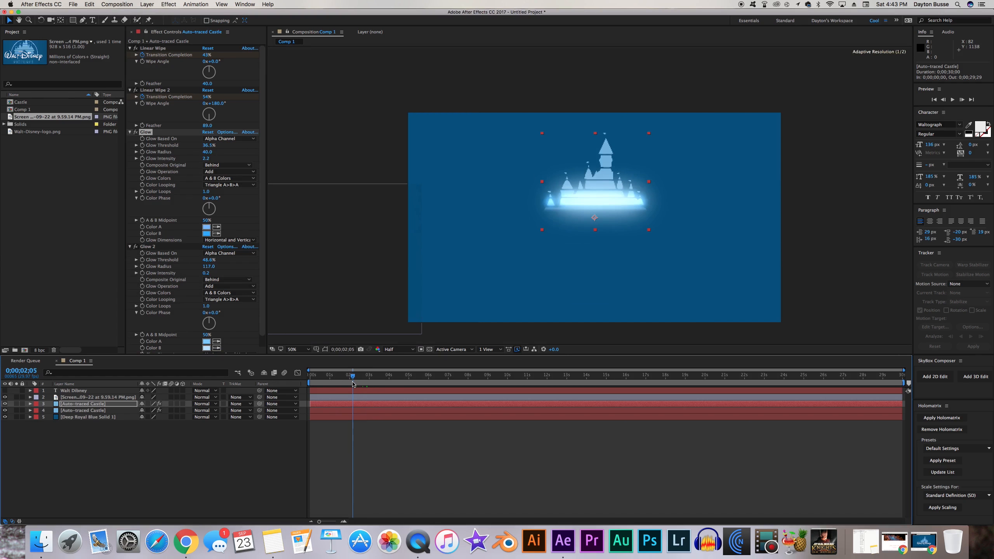
left_click_drag(353, 384, 357, 384)
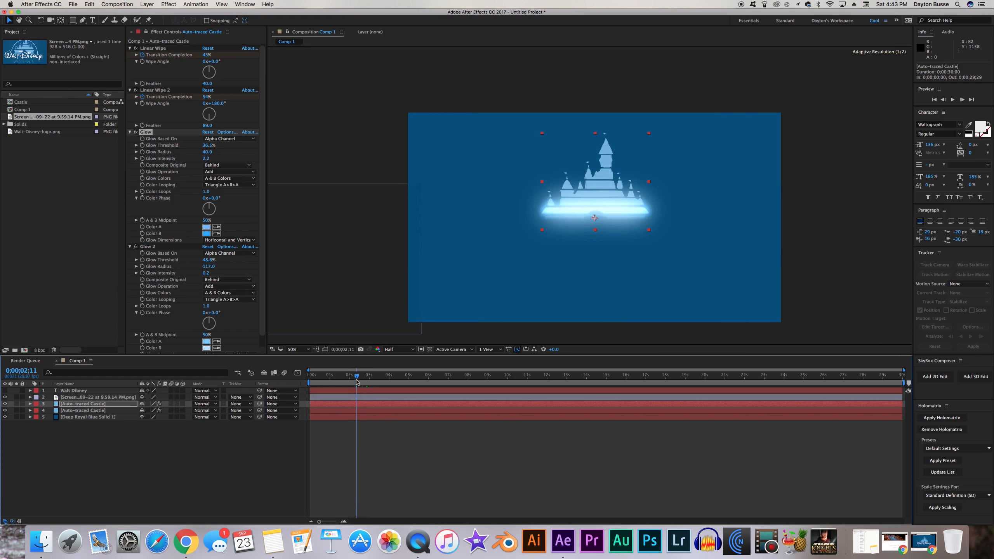
left_click(72, 390)
left_click(4, 391)
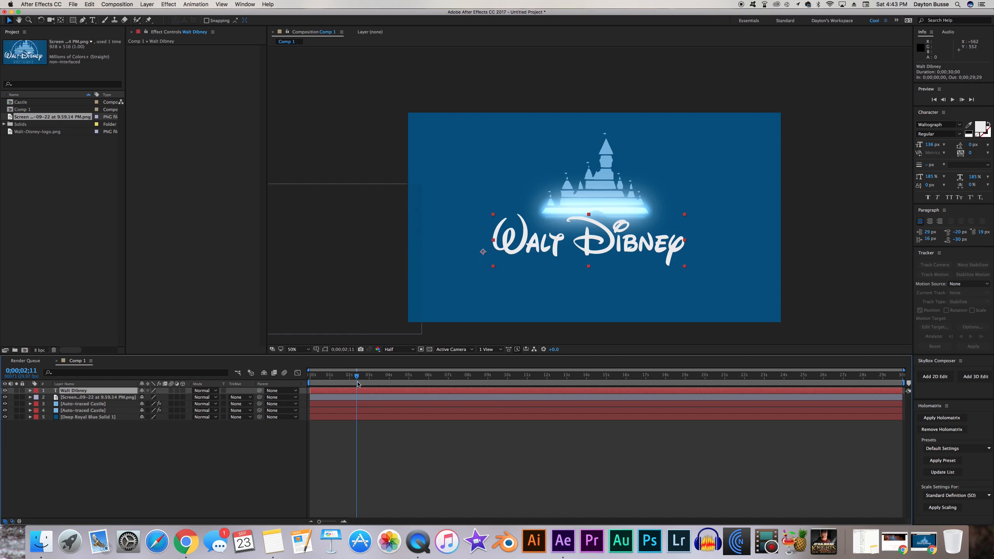
left_click_drag(355, 376, 360, 379)
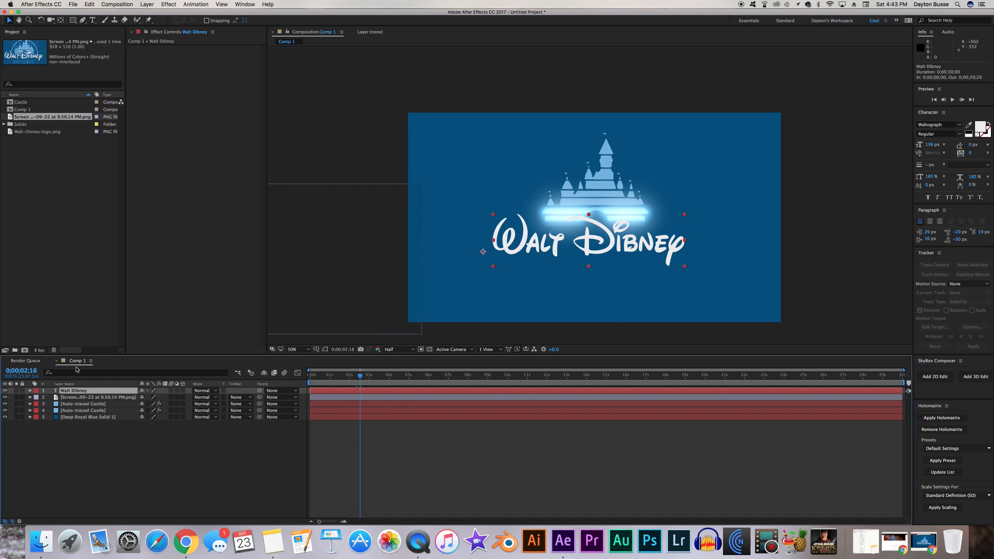
left_click(5, 391)
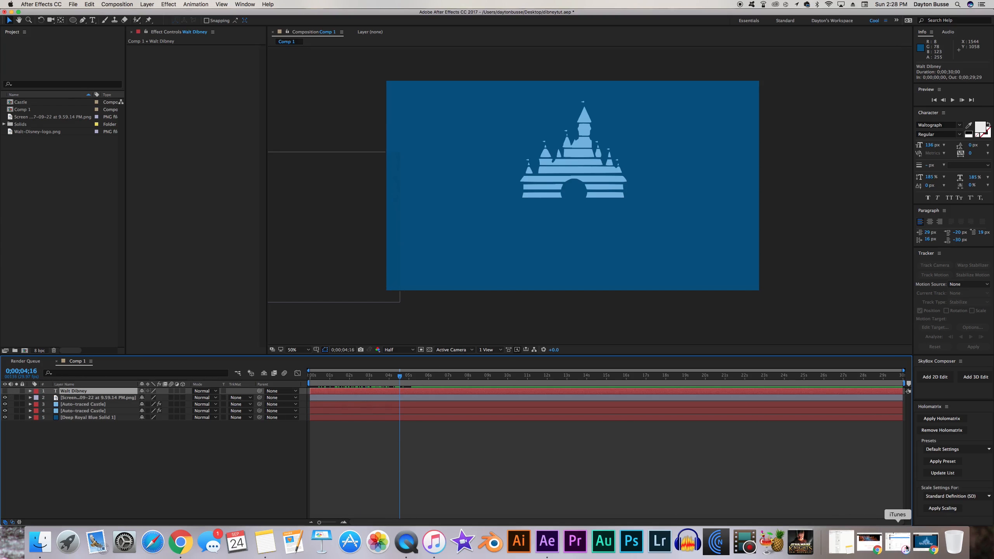
Step: In Chrome, replay the YouTube reference from 0:08, pausing to study the white flash that reveals the title, and minimize the window
left_click(917, 548)
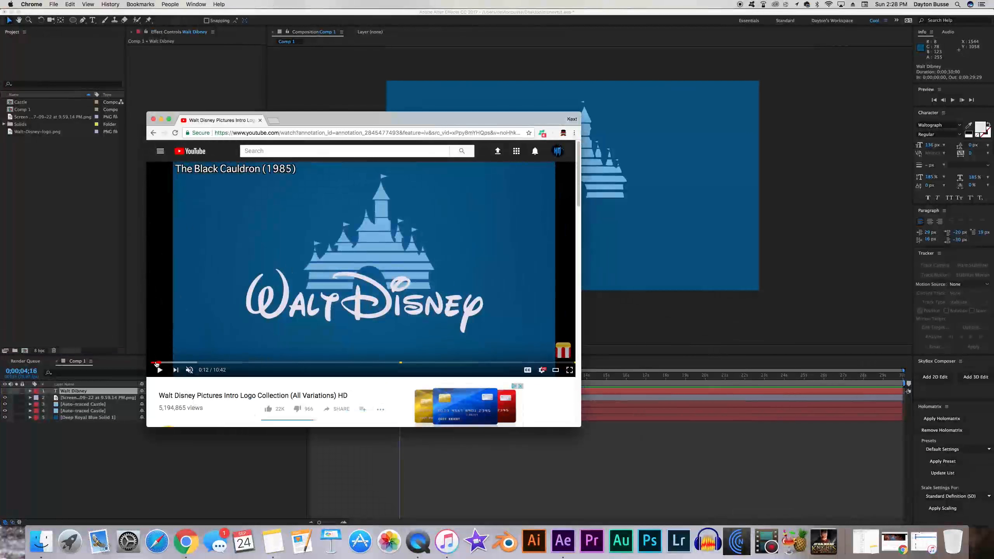
left_click(158, 363)
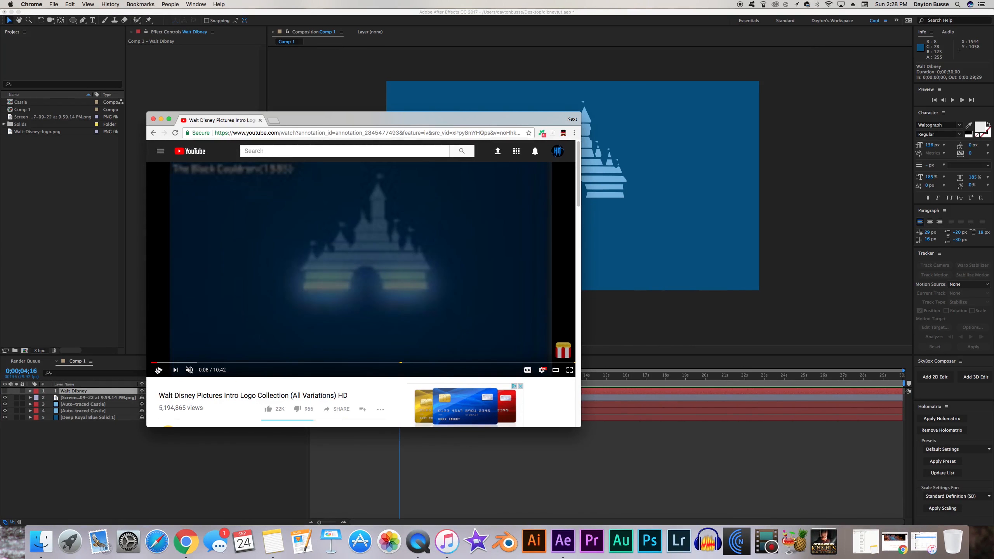
left_click(159, 370)
left_click(159, 371)
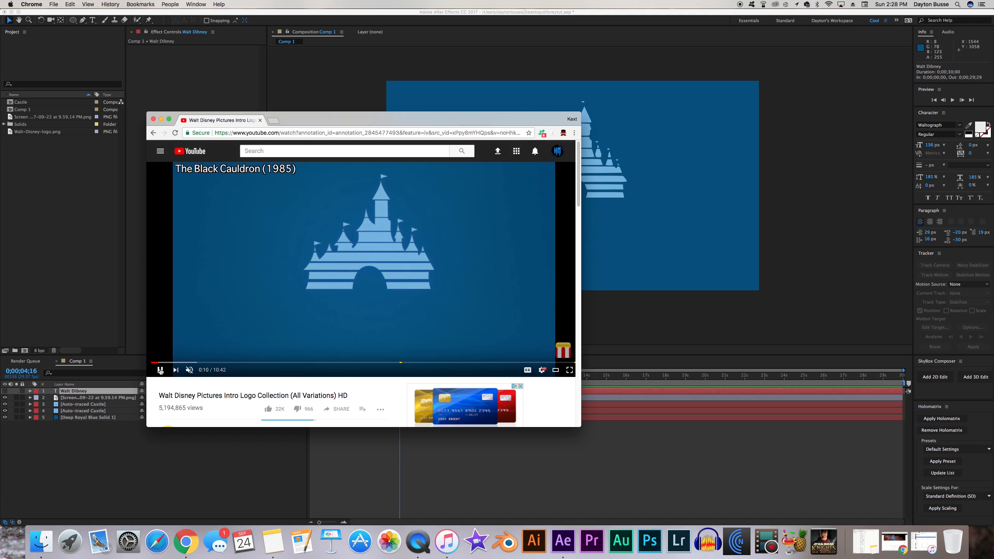
left_click(160, 371)
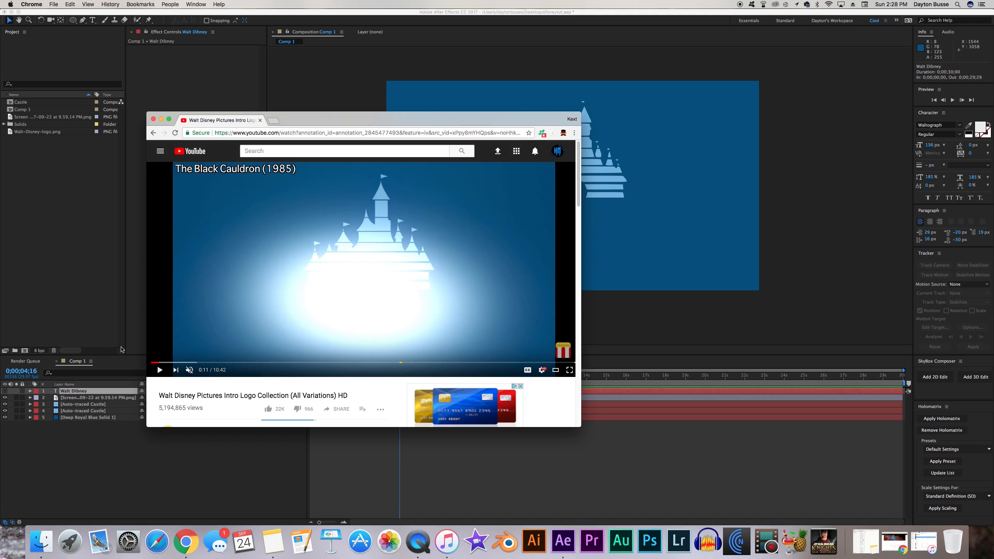
left_click(159, 371)
left_click(157, 371)
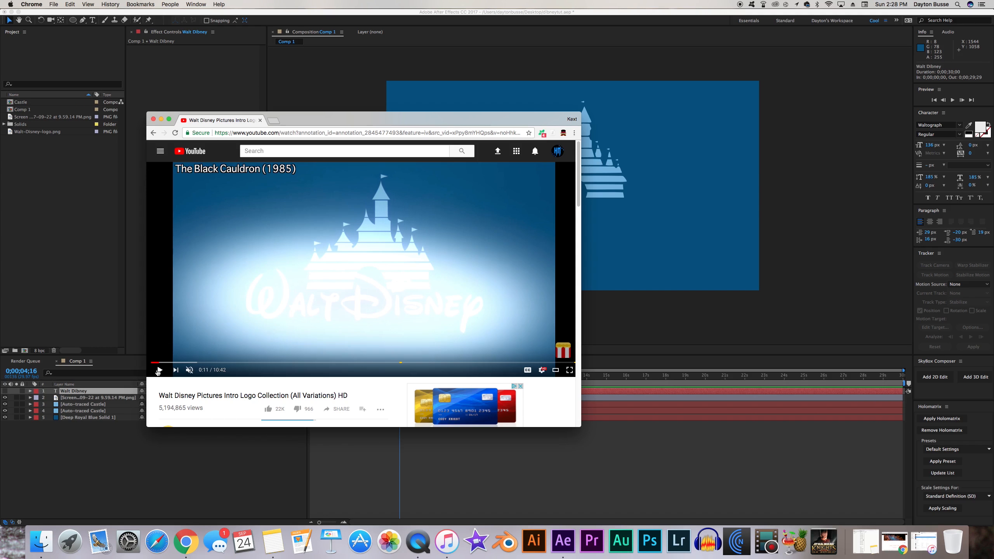
left_click(159, 370)
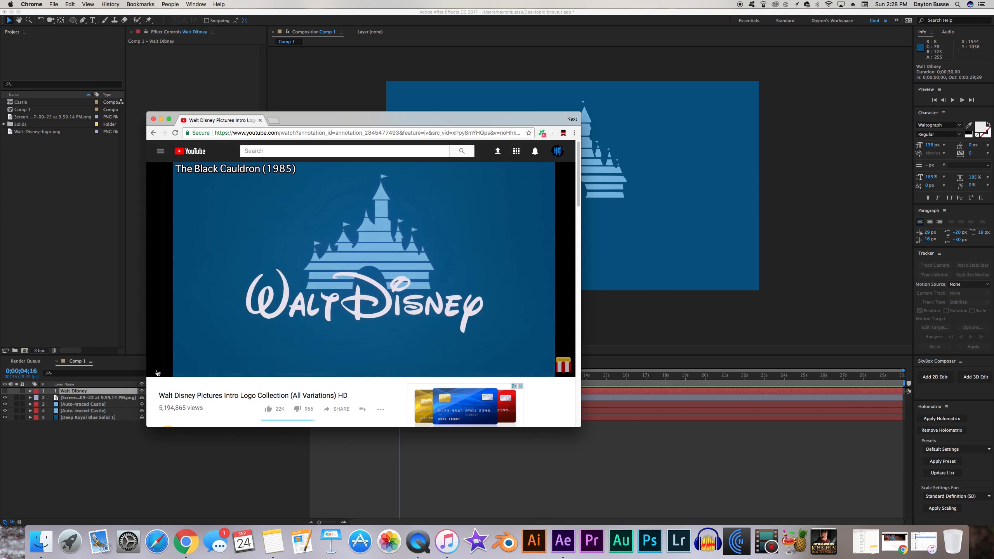
left_click(159, 371)
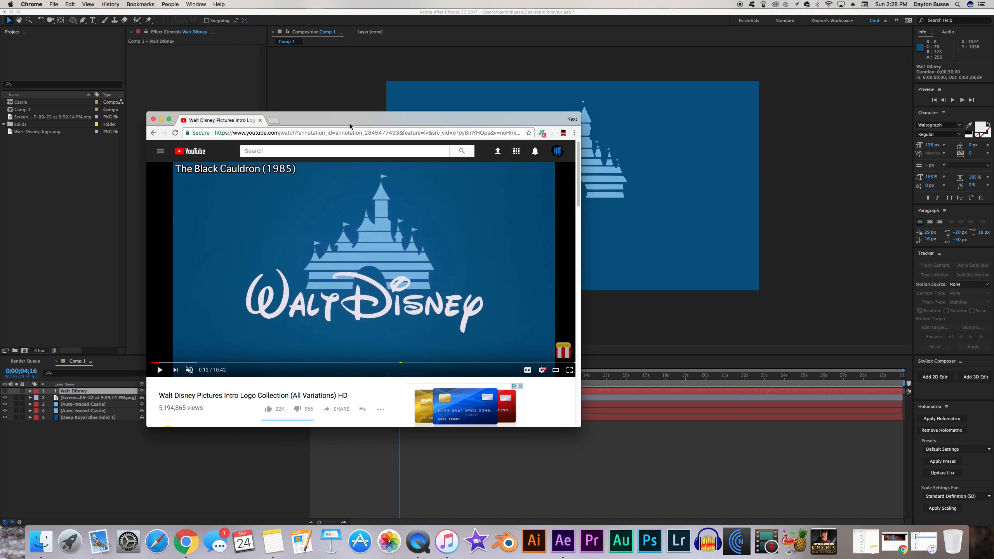
left_click(160, 119)
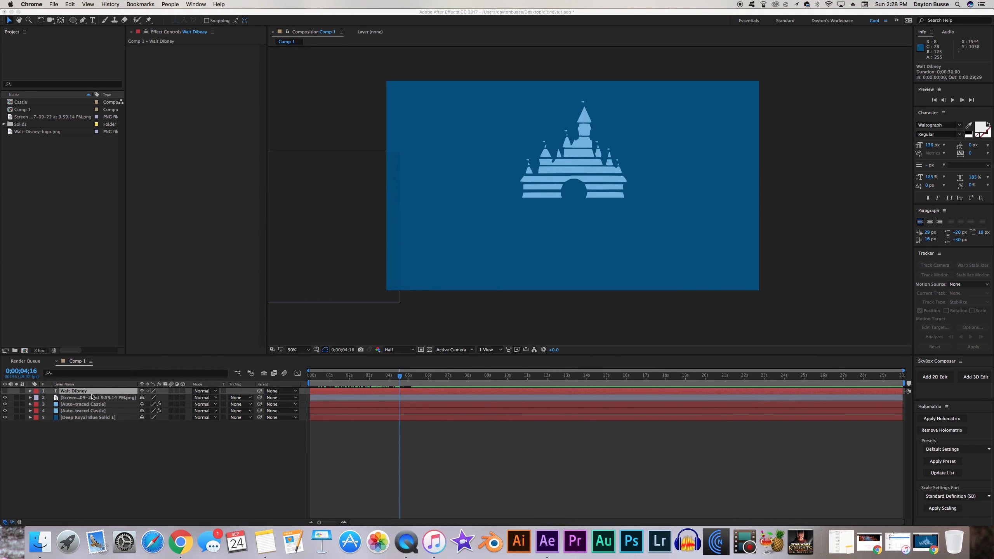
Step: Create a 1920 × 1080 px white solid named White Solid 1 in the composition
left_click(98, 438)
right_click(120, 445)
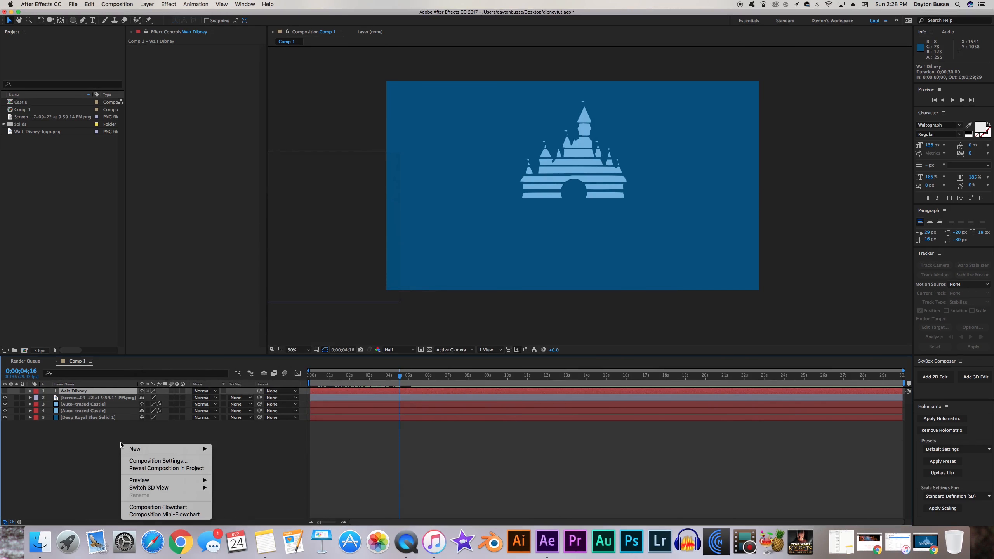
mouse_move(164, 449)
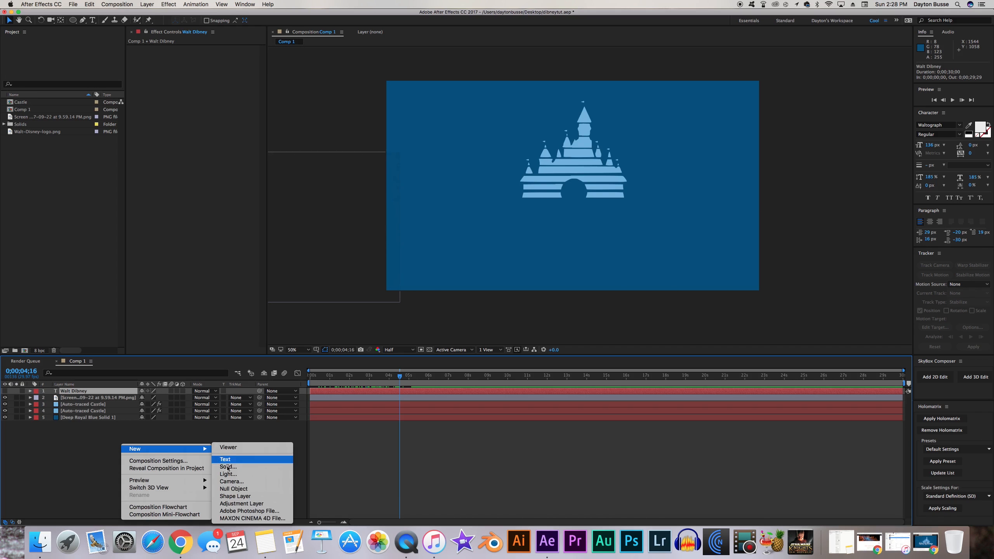
left_click(229, 467)
left_click(212, 379)
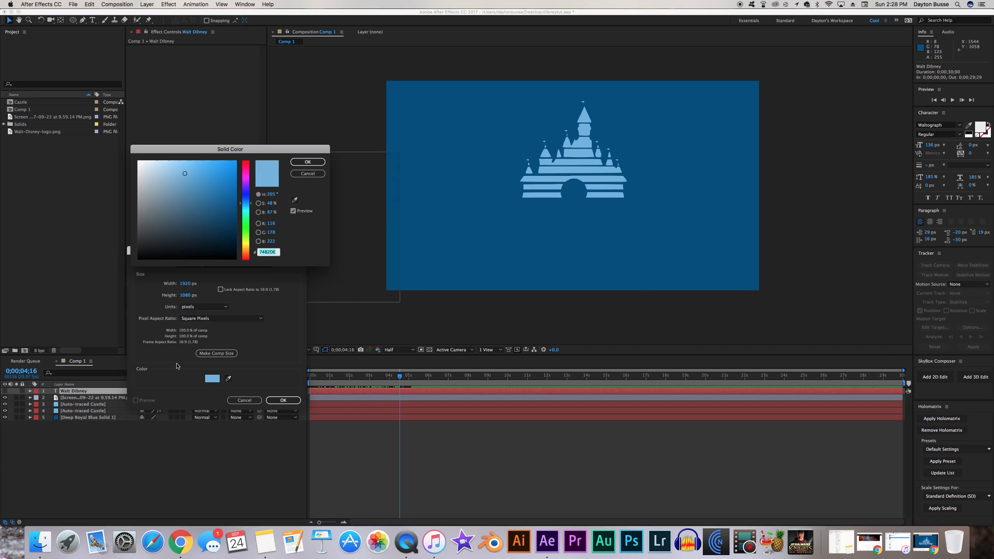
left_click(150, 207)
left_click_drag(139, 184, 108, 129)
left_click(308, 161)
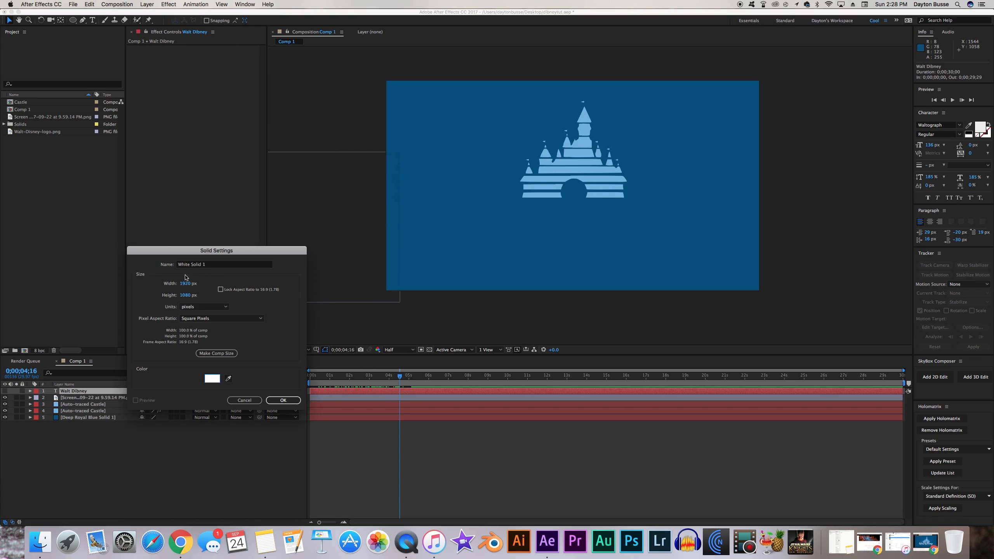
left_click(283, 400)
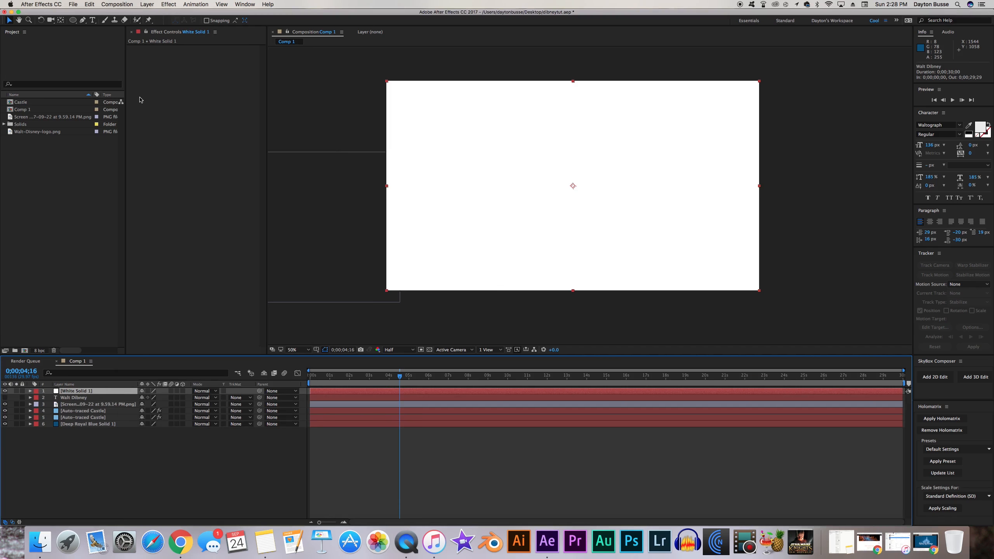
Step: Hide White Solid 1, show the "Walt Dibney" title, and draw an elliptical mask on the solid that encloses the title
left_click(4, 391)
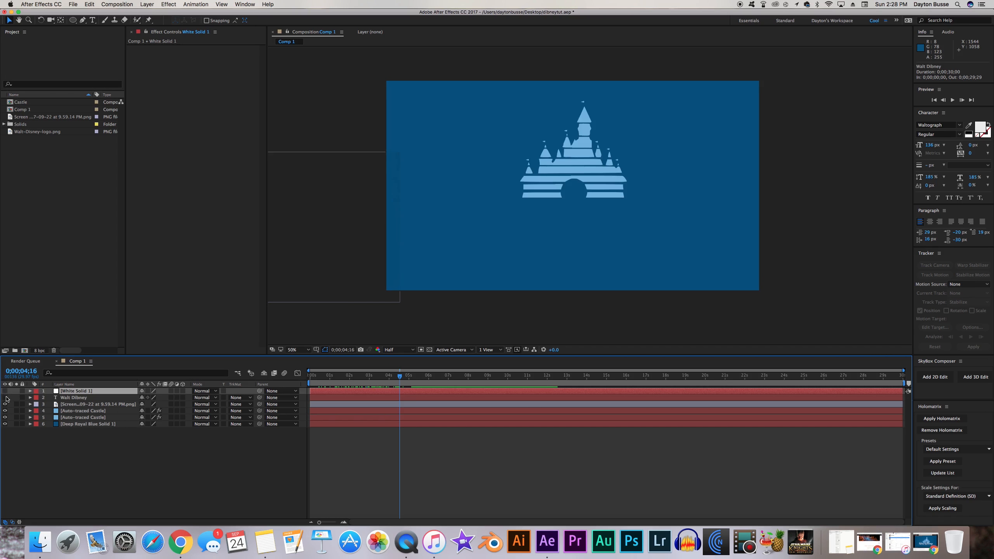
left_click(74, 397)
left_click(5, 397)
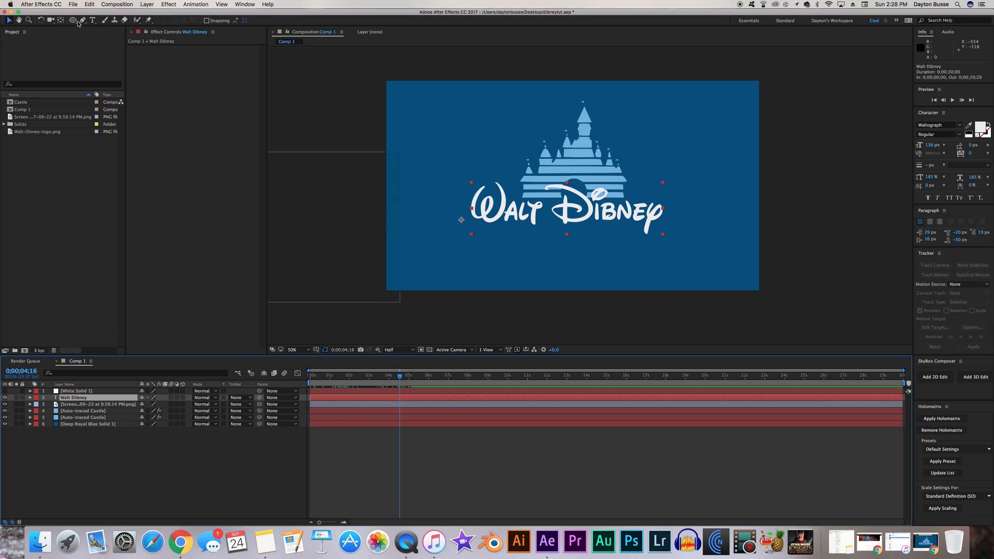
left_click_drag(75, 22, 104, 40)
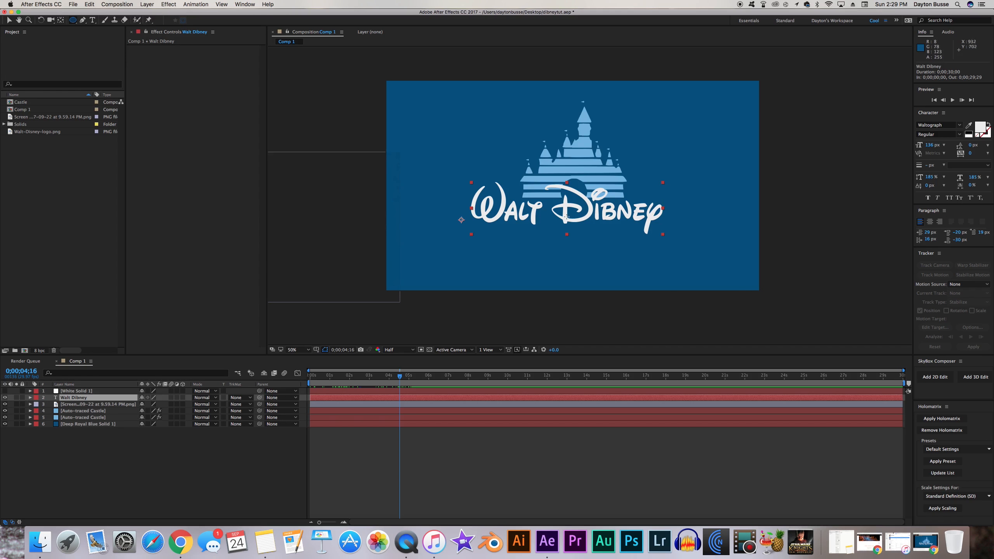
left_click(83, 392)
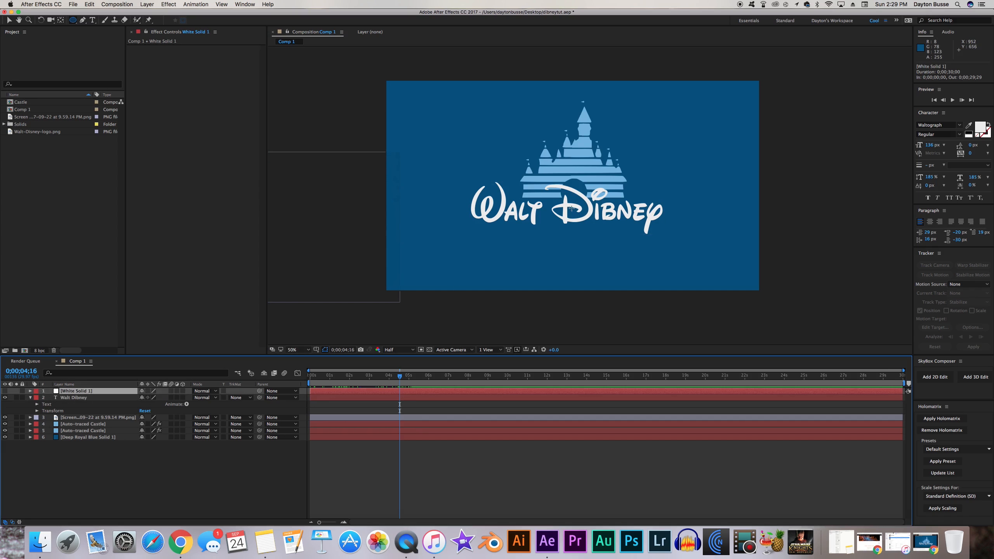
mouse_move(571, 208)
left_mouse_down()
mouse_move(622, 252)
mouse_move(662, 241)
mouse_move(682, 258)
mouse_move(675, 275)
mouse_move(652, 259)
mouse_move(684, 243)
mouse_move(692, 259)
mouse_move(677, 240)
mouse_move(675, 250)
mouse_move(688, 254)
mouse_move(679, 252)
left_mouse_up()
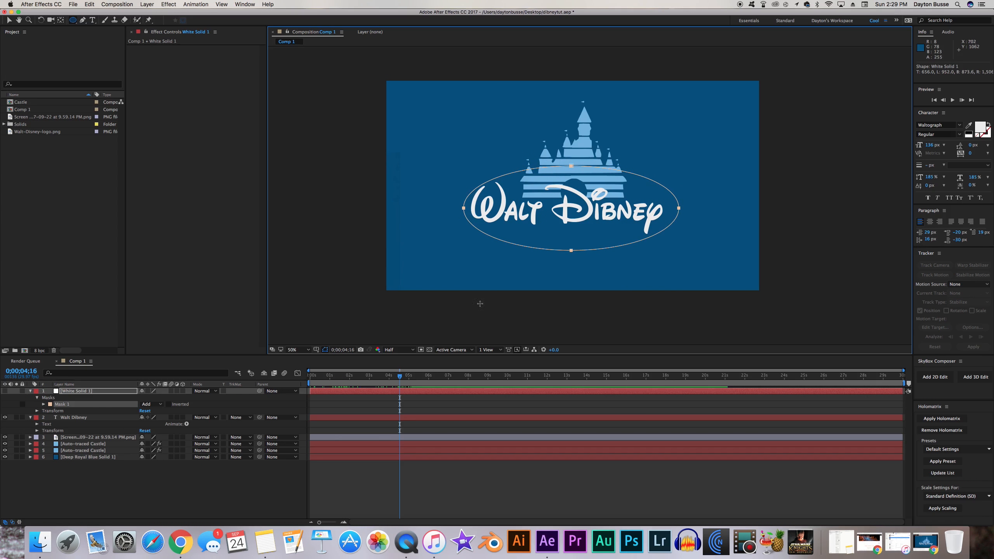
Step: Reveal the mask's feather property and flatten the ellipse by moving its bottom and top vertices closer to the title
key("f")
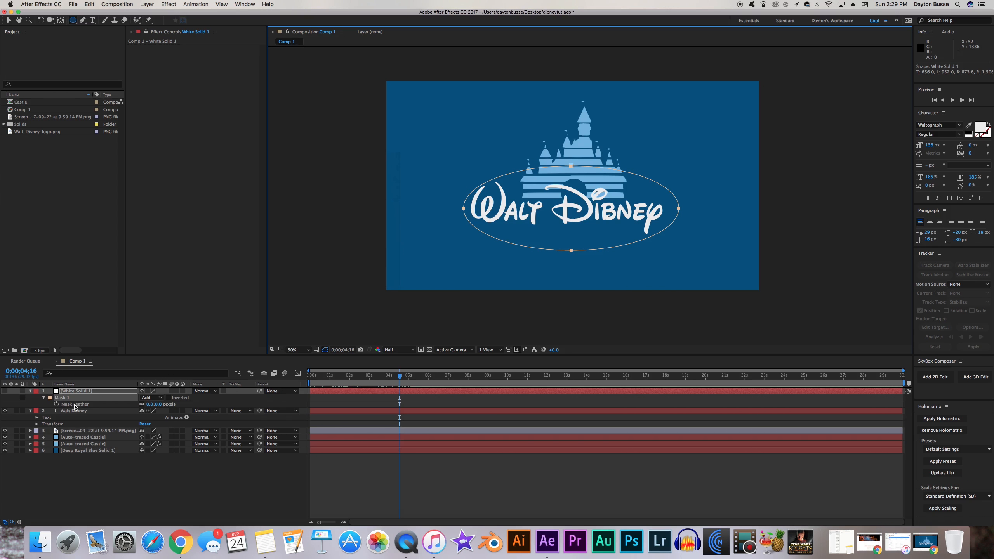
left_click(77, 406)
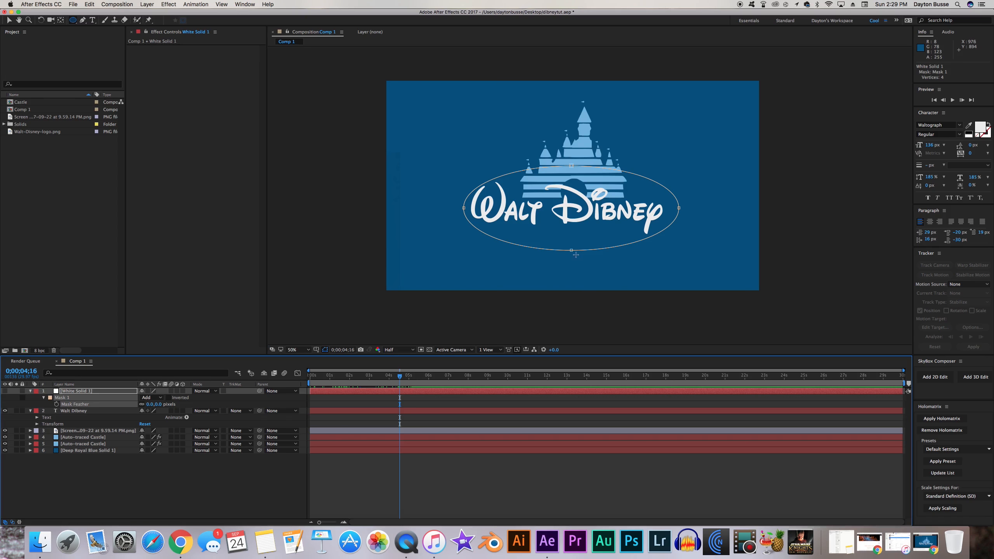
key("v")
left_click_drag(571, 251, 572, 238)
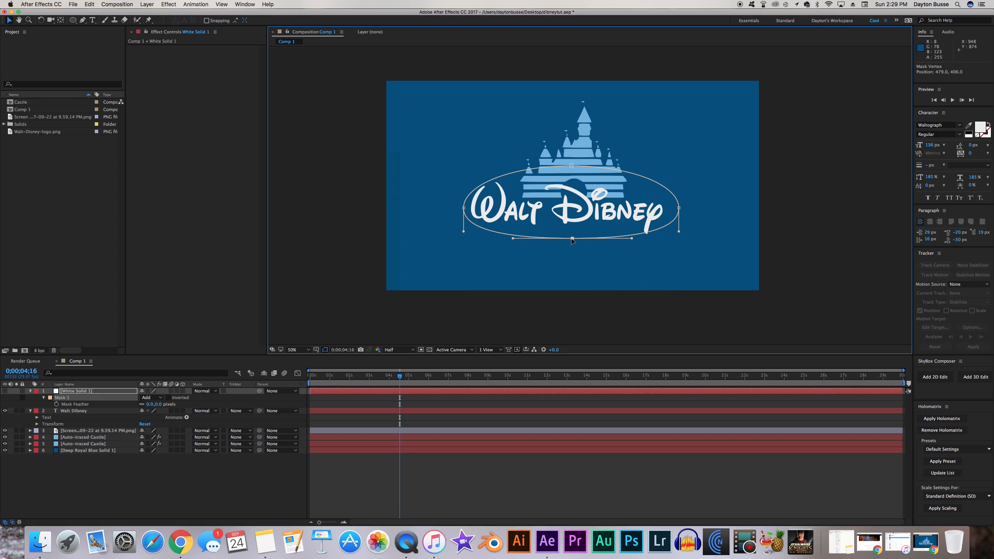
left_click_drag(571, 166, 572, 174)
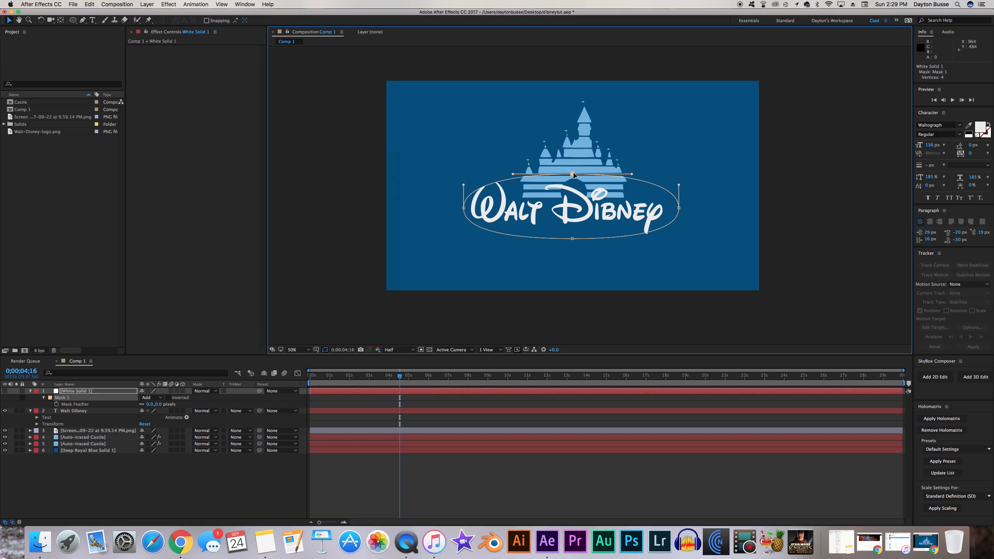
Step: Hide the "Walt Dibney" layer, show White Solid 1, and set the solid's blending mode to Add
left_click(82, 410)
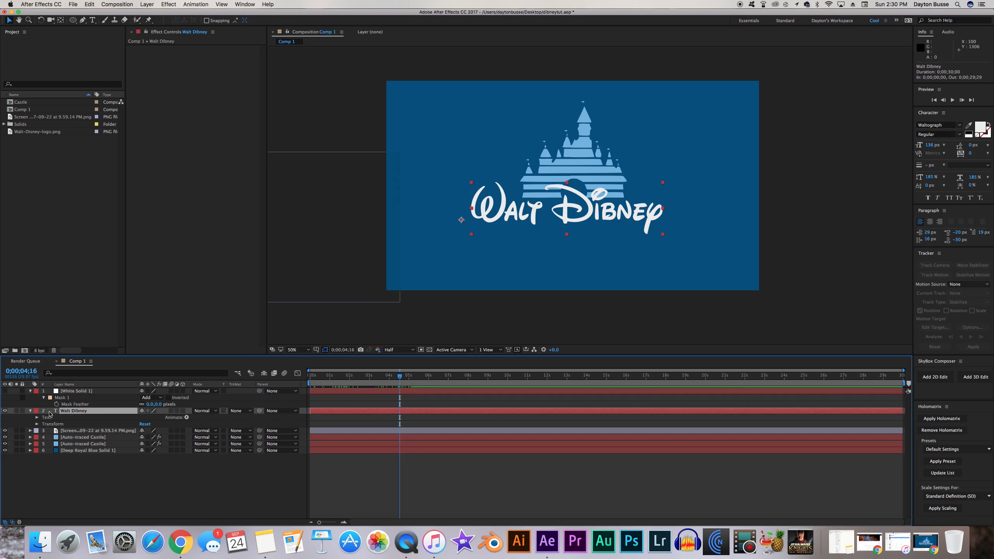
left_click(5, 411)
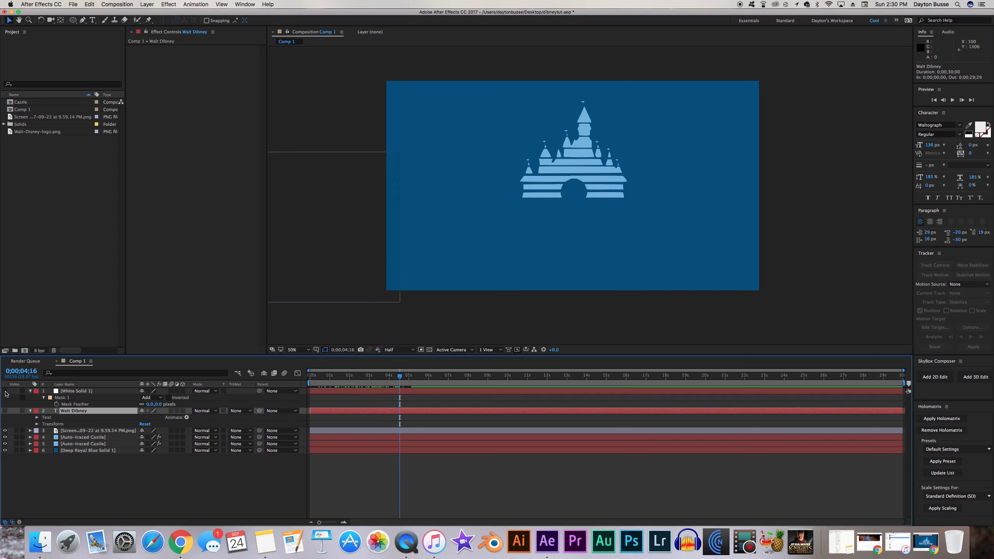
left_click(5, 391)
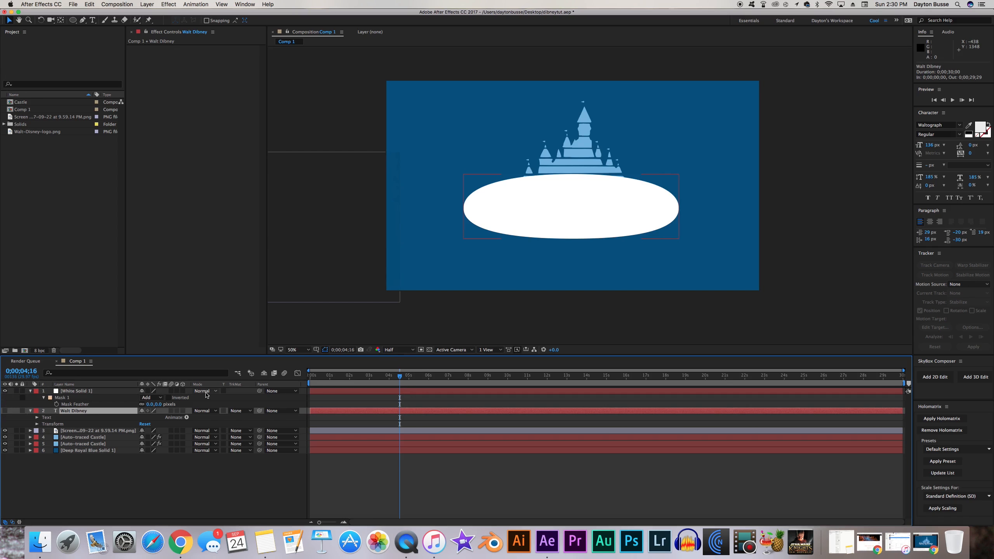
left_click(68, 390)
left_click(198, 391)
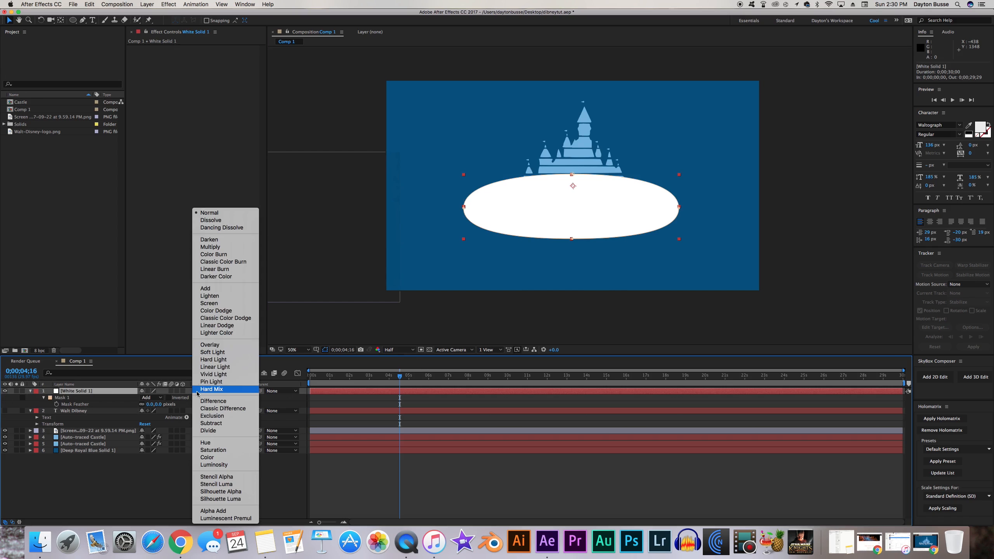
left_click(214, 289)
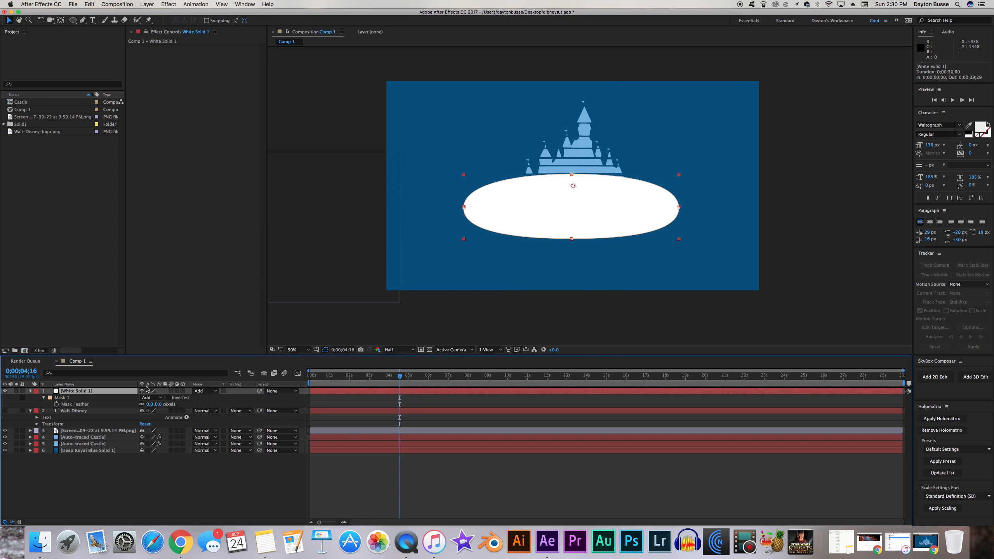
Step: Hide White Solid 1, compare with the reference intro video, and set the first Mask Path keyframe for Mask 1 at 0;00;03;15
left_click(60, 398)
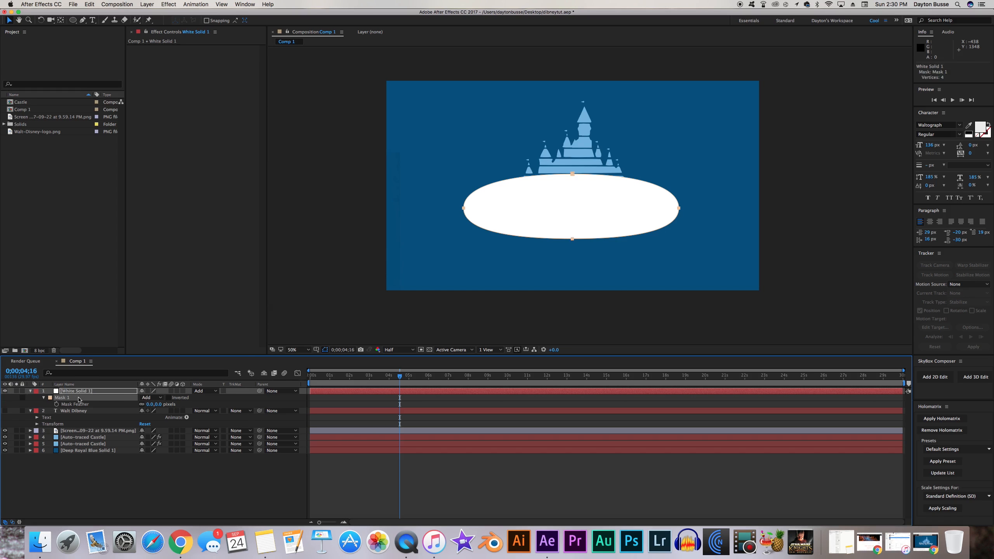
left_click(44, 398)
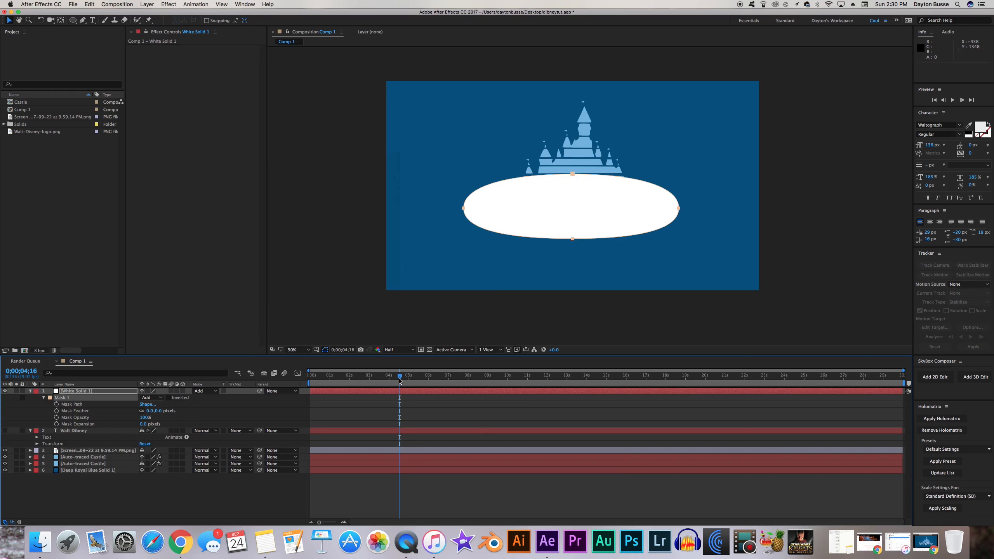
left_click_drag(400, 380, 366, 390)
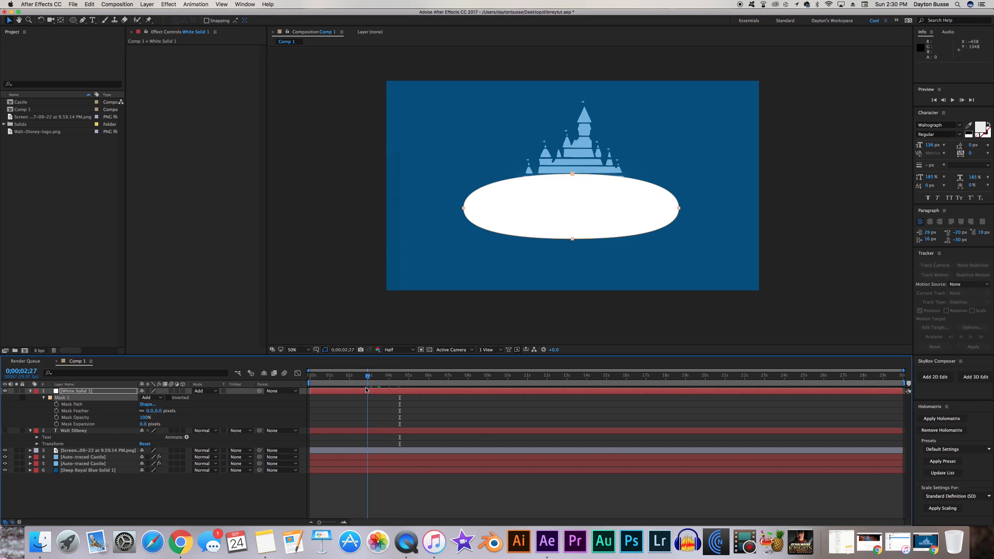
left_click(5, 392)
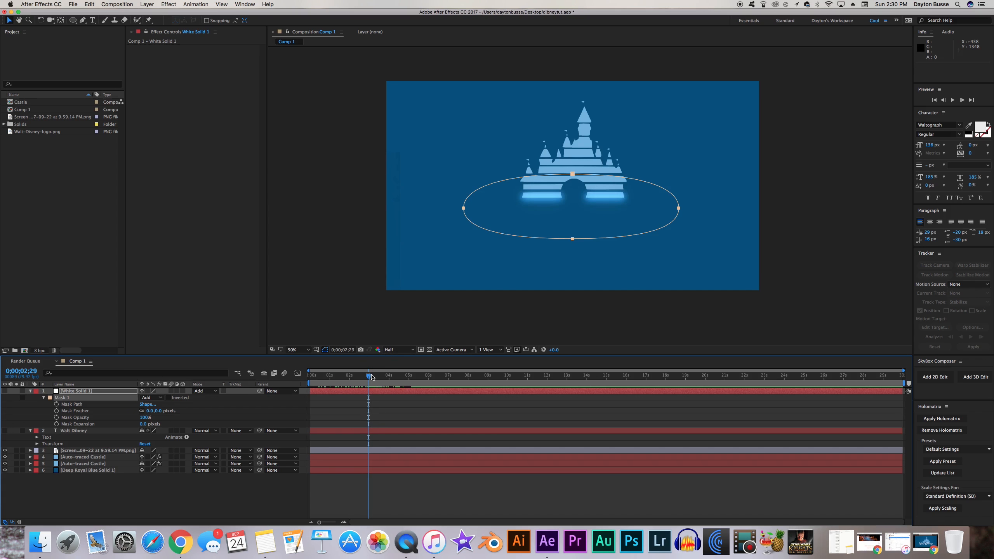
left_click_drag(370, 381, 381, 383)
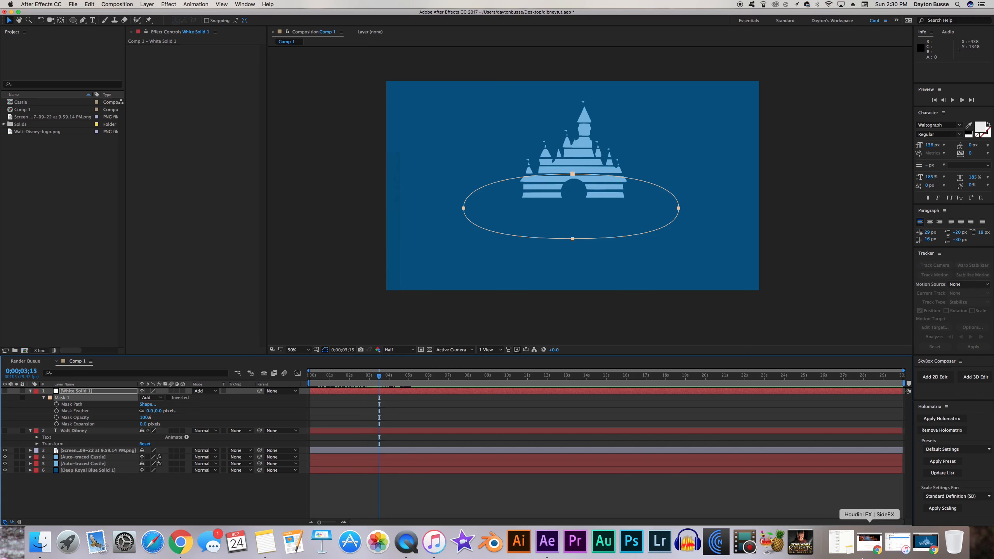
left_click(933, 547)
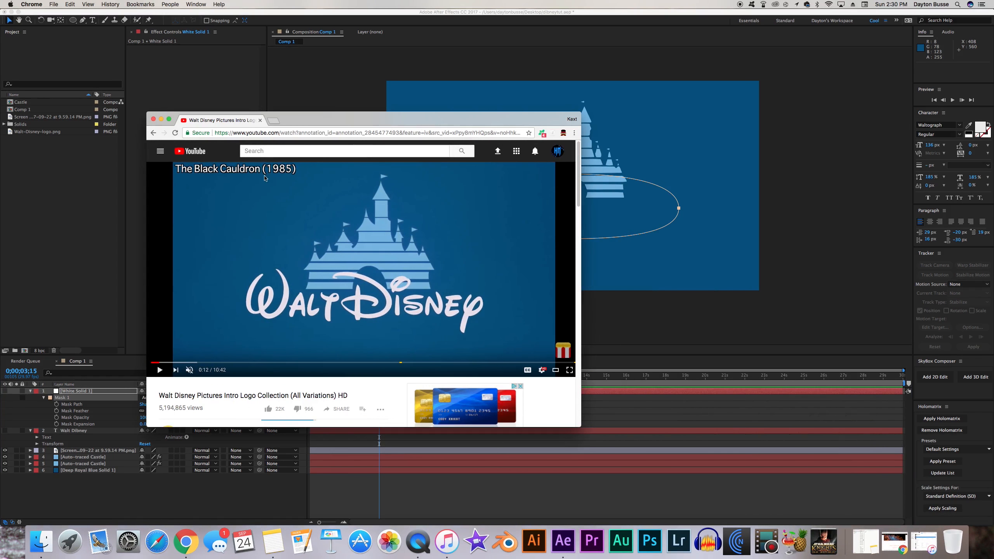
left_click(161, 121)
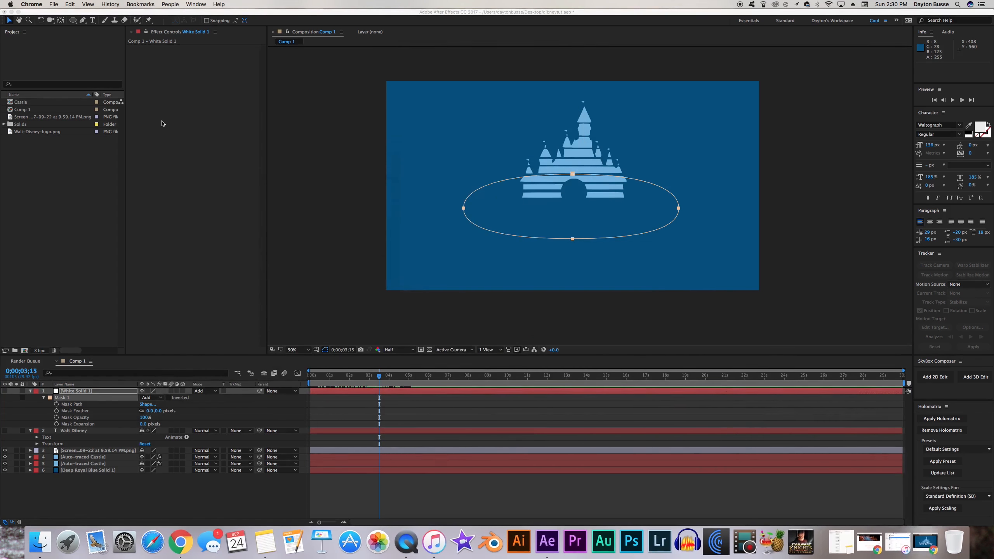
left_click(57, 405)
Step: Add Mask Path keyframes holding the current ellipse shape at 0;00;04;15 and 0;00;05;15
left_click_drag(379, 375, 399, 376)
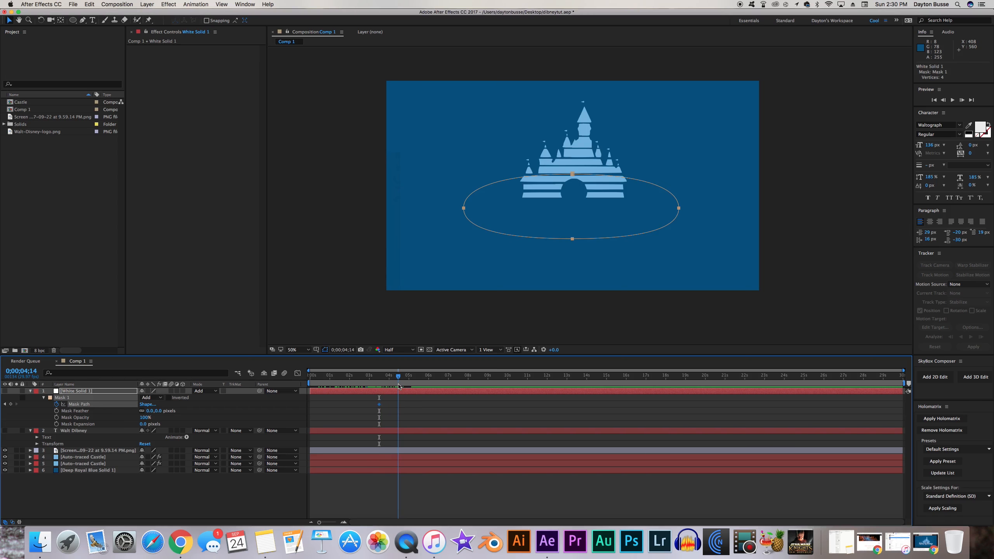
key("Page_Down")
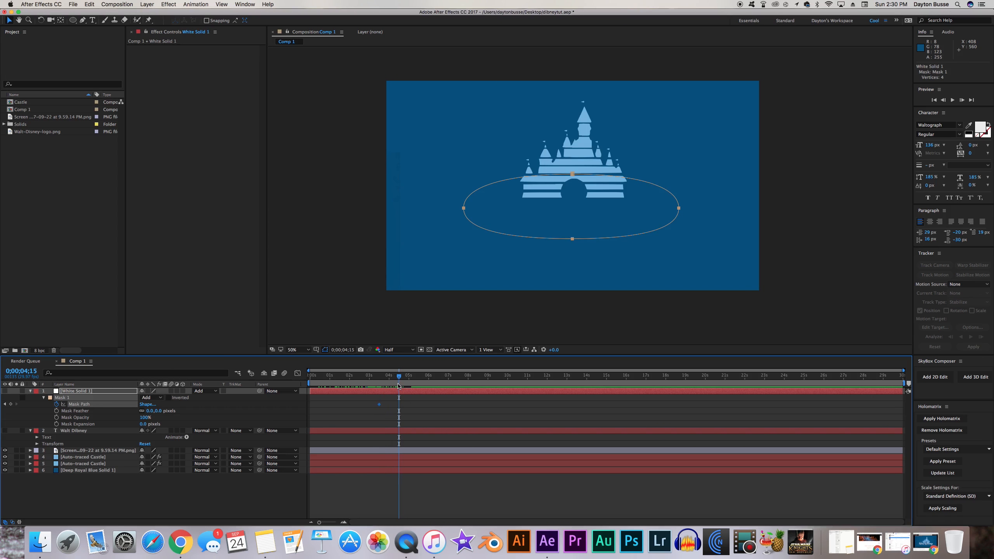
left_click(10, 405)
mouse_move(400, 376)
left_mouse_down()
mouse_move(420, 386)
mouse_move(399, 380)
left_mouse_up()
left_click(11, 405)
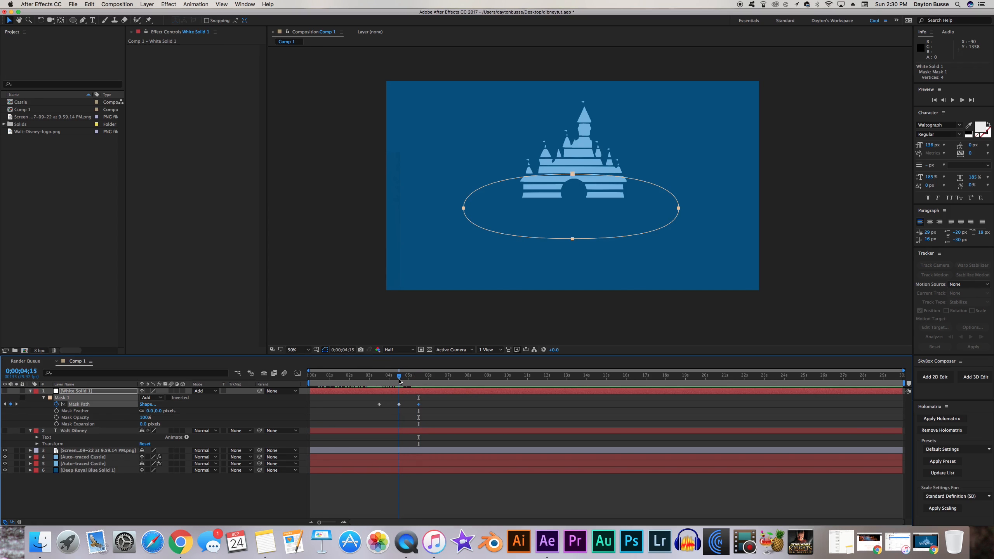
Step: At the 0;00;03;15 keyframe, shrink the mask ellipse about its center to a tiny oval just below the castle's arch
left_click(400, 405)
left_click_drag(399, 378, 380, 385)
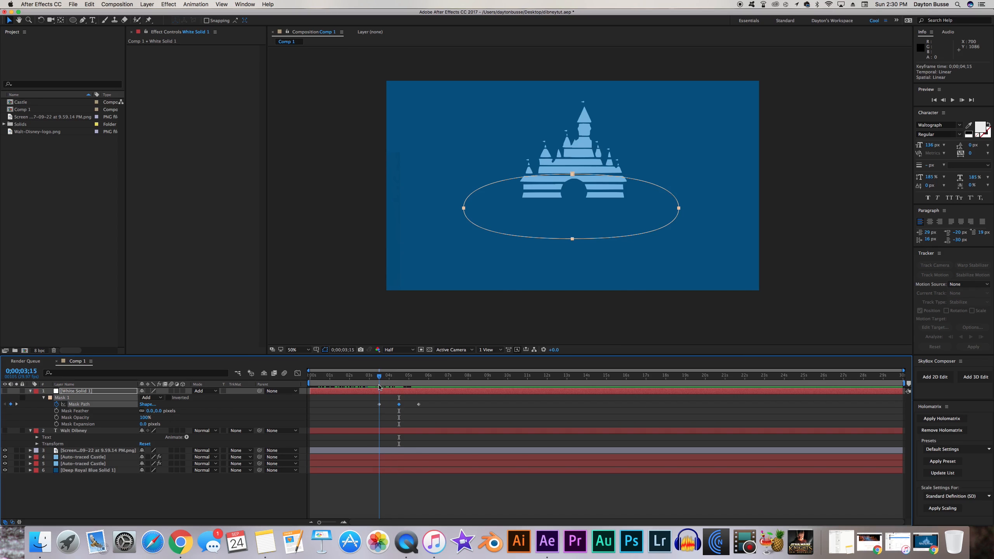
double_click(463, 213)
left_click_drag(464, 238, 566, 213)
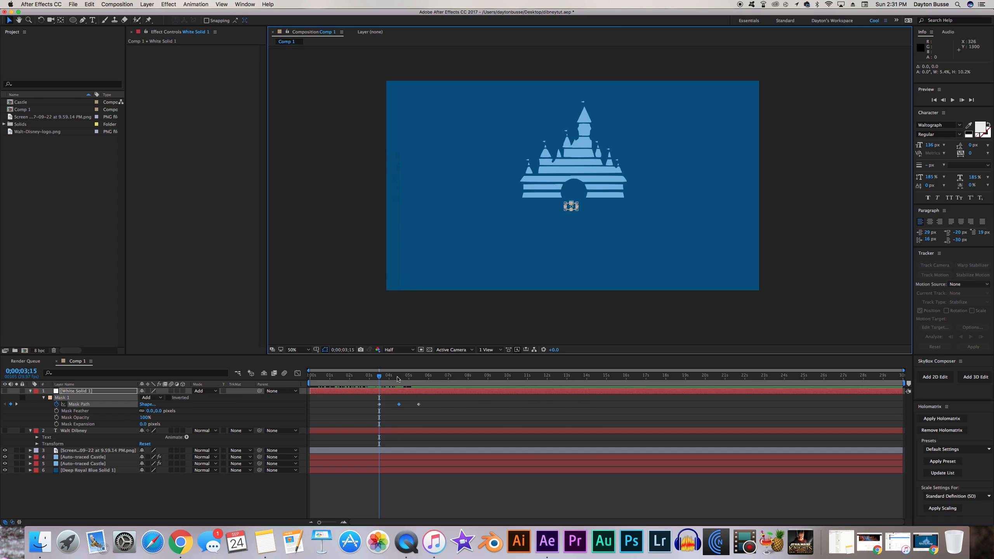
Step: At the 0;00;05;15 keyframe, enlarge the mask ellipse slightly outward from its center
left_click_drag(399, 378, 408, 379)
key("k")
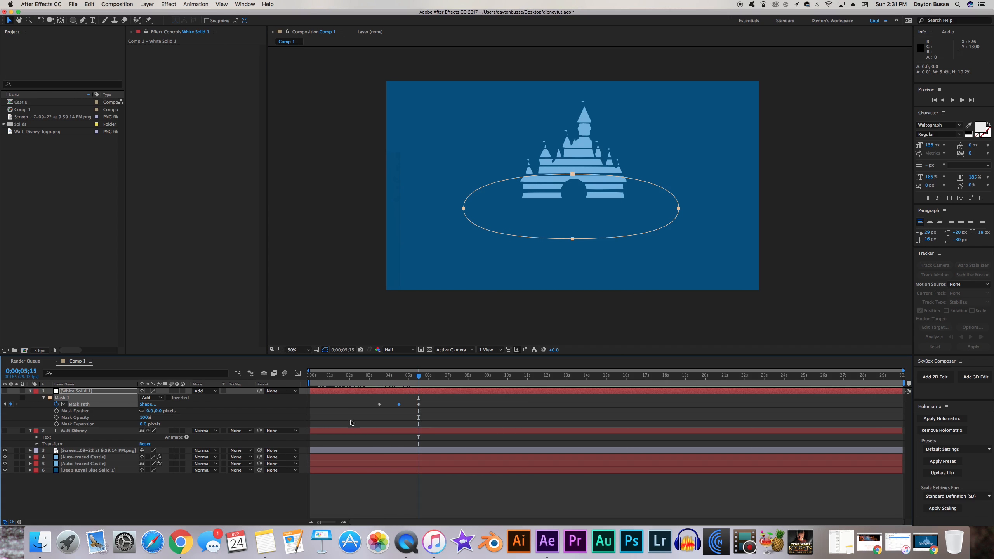
left_click(418, 404)
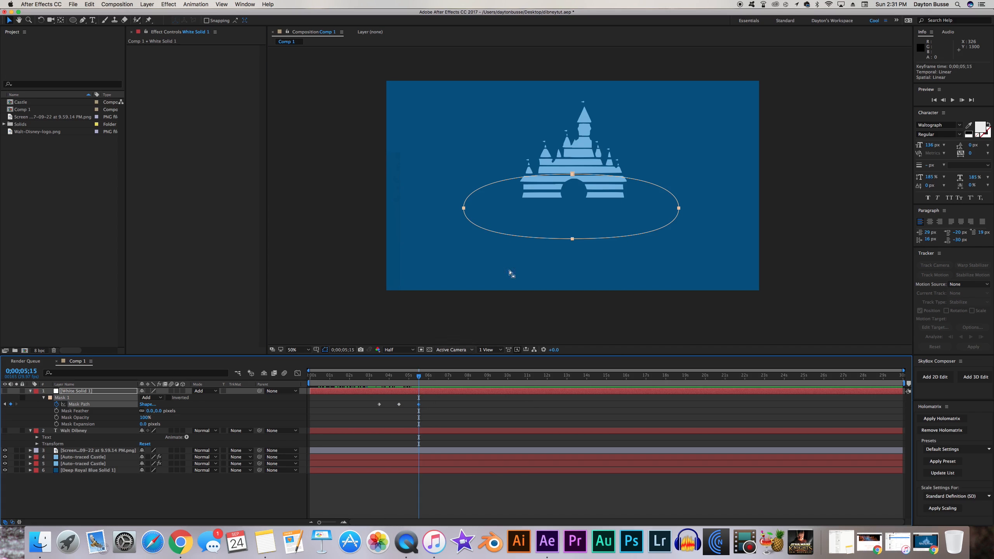
double_click(465, 207)
left_click_drag(462, 239, 438, 247)
Step: Show White Solid 1 at 0;00;04;15 and copy the three Glow effects from the upper Auto-traced Castle layer onto it
left_click_drag(419, 374, 400, 385)
left_click(5, 391)
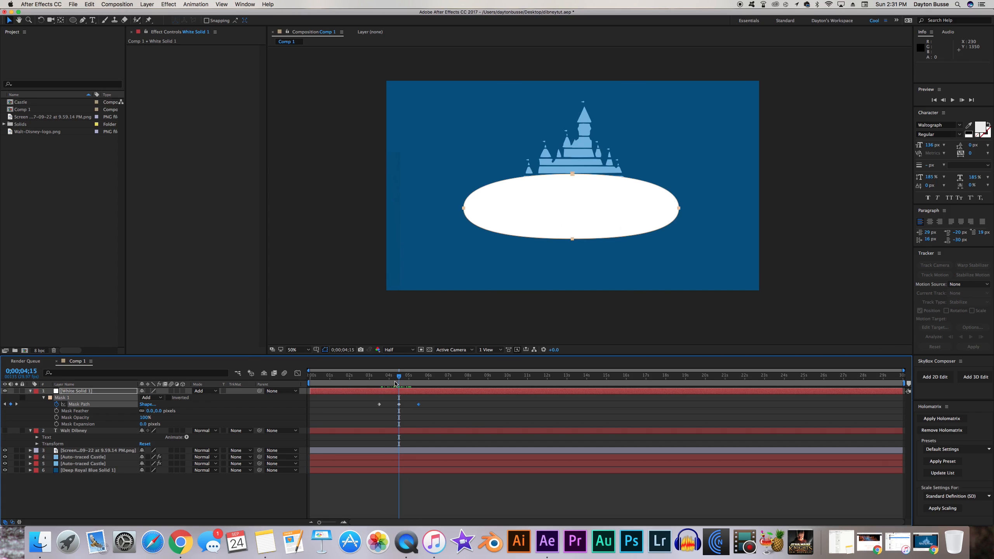
left_click(94, 457)
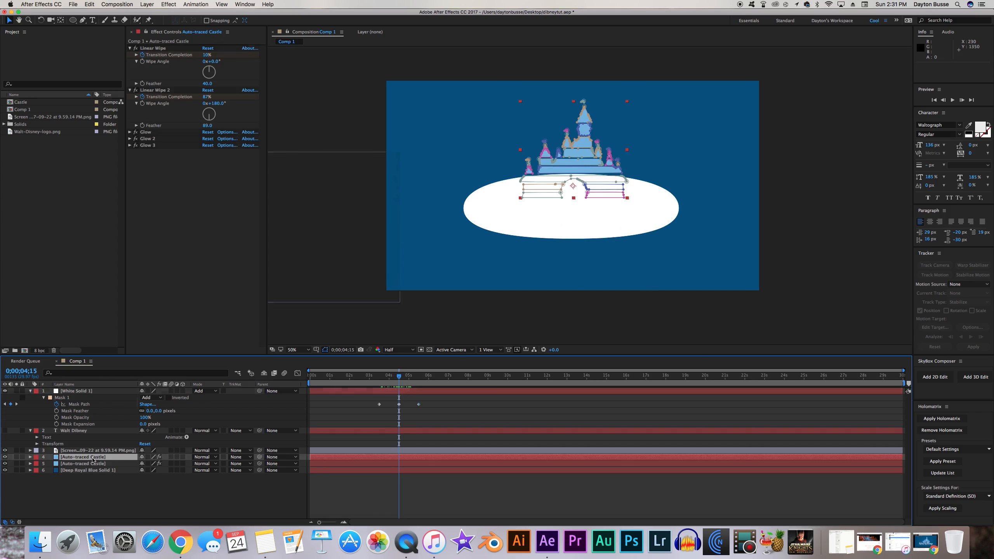
left_click(152, 133)
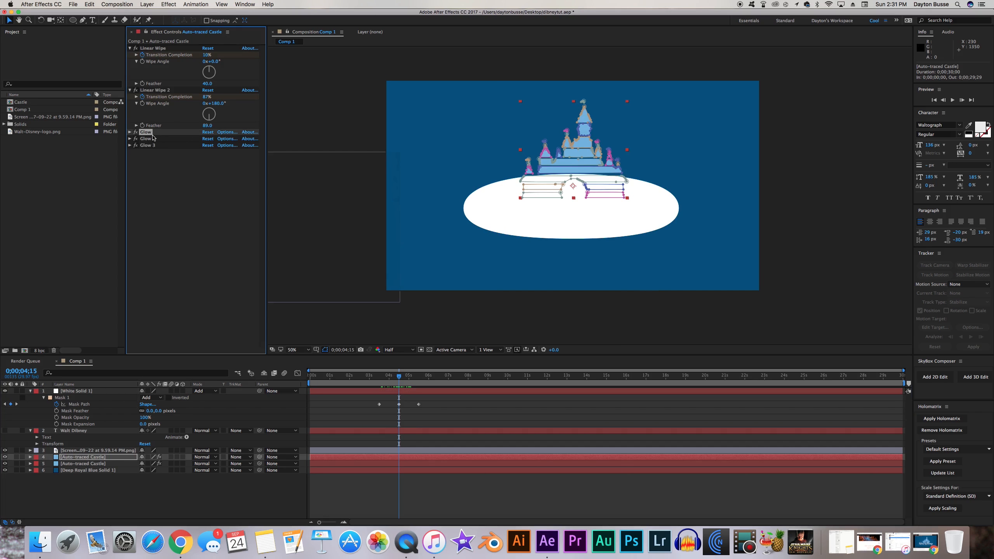
left_click(154, 145, "shift")
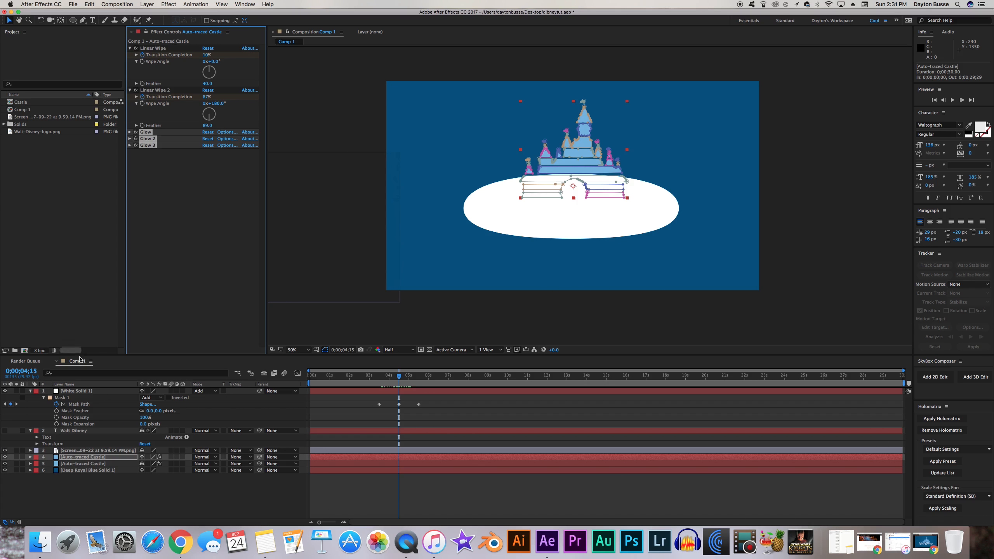
left_click(94, 392)
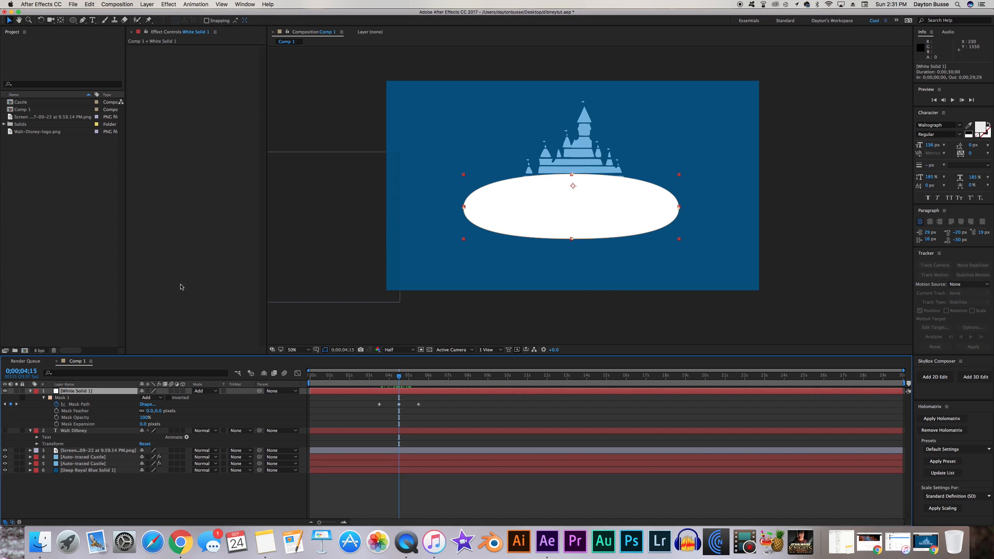
left_click(192, 150)
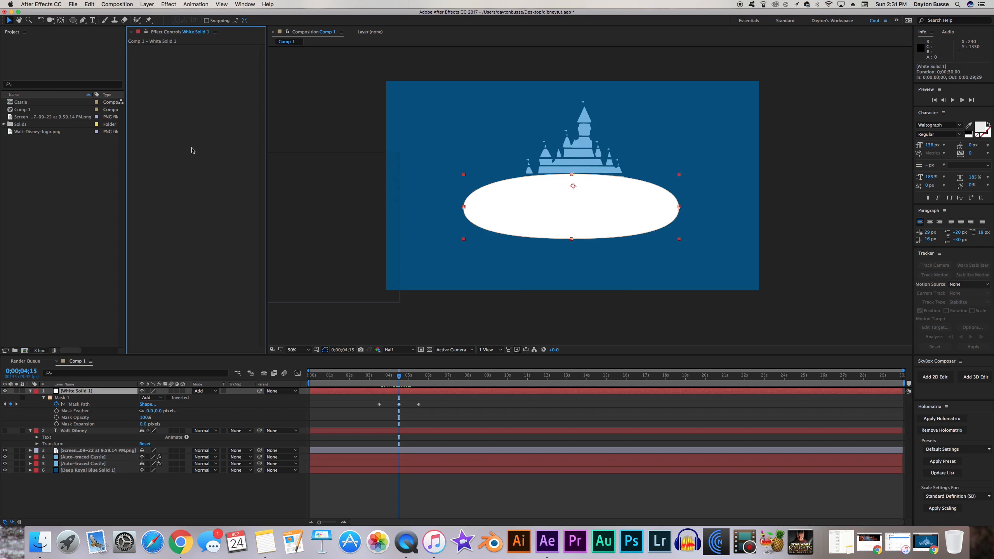
key("super+v")
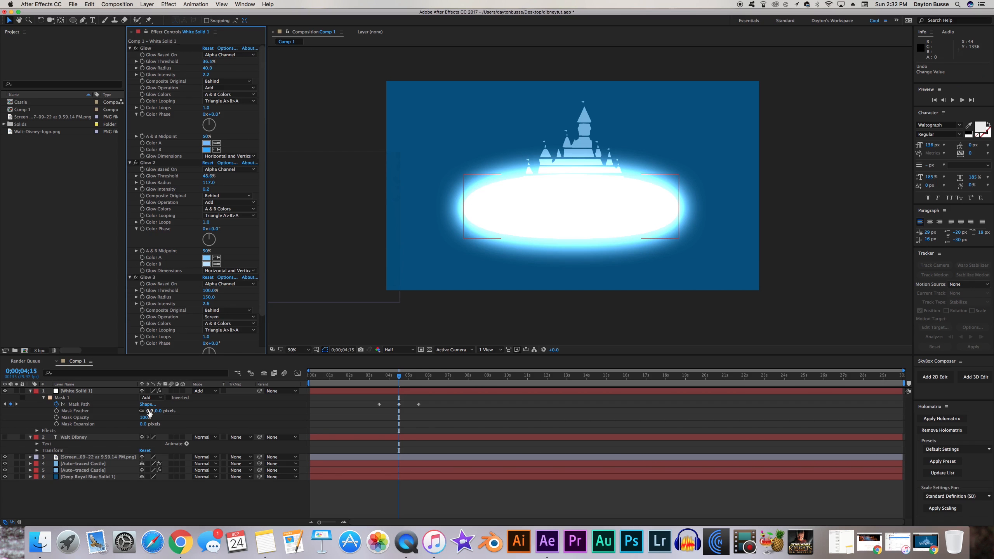
Step: Feather the solid's mask by 103 pixels and increase the radii of its three glows, with Glow 2 at 186 and Glow 3 at 205
left_click_drag(150, 413, 199, 423)
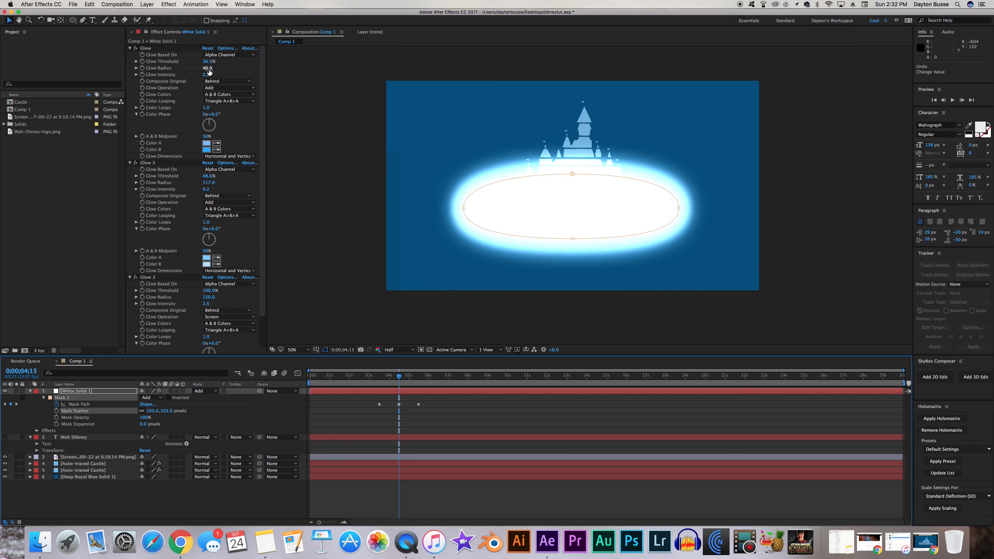
mouse_move(207, 67)
left_mouse_down()
mouse_move(240, 70)
mouse_move(217, 81)
left_mouse_up()
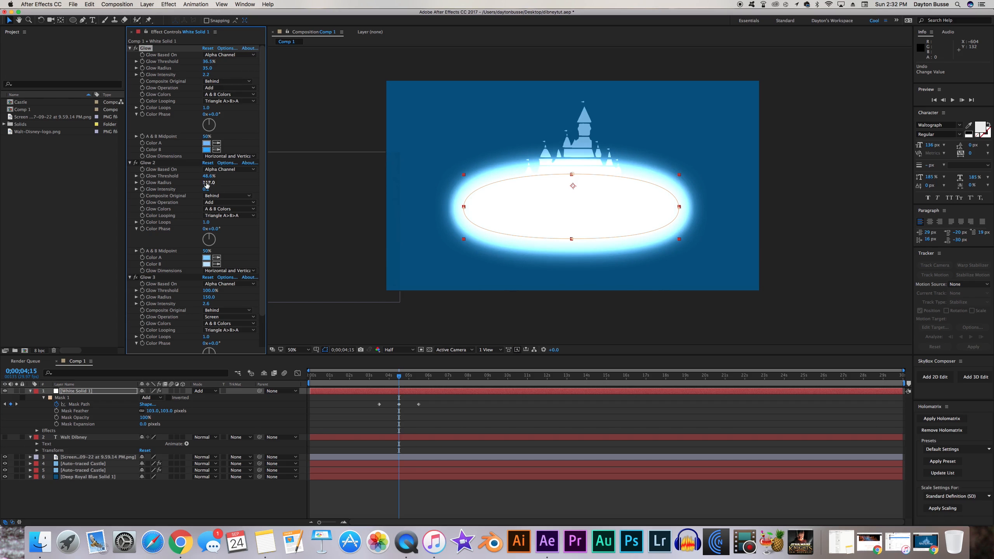
left_click_drag(209, 183, 226, 179)
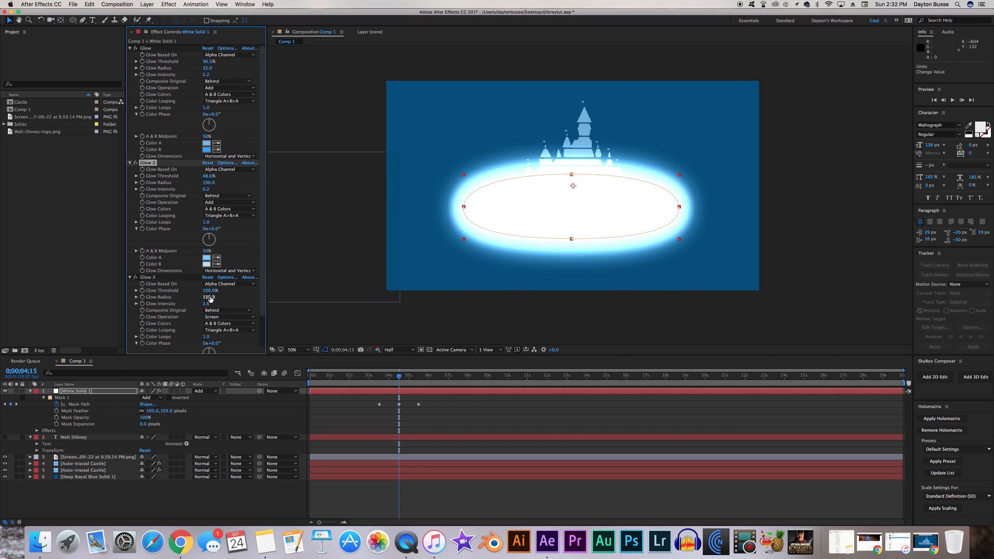
left_click_drag(209, 298, 228, 294)
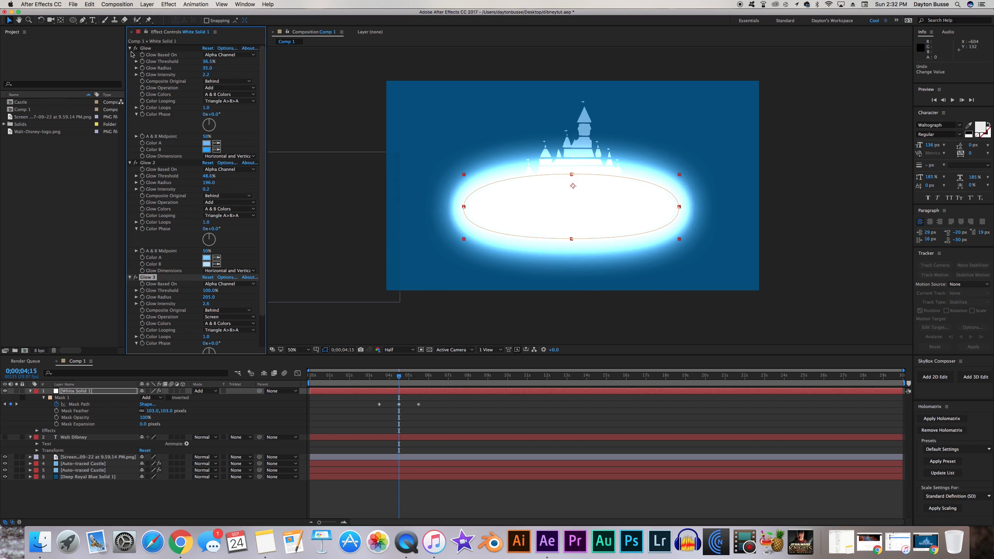
left_click(130, 48)
left_click(130, 55)
left_click(130, 61)
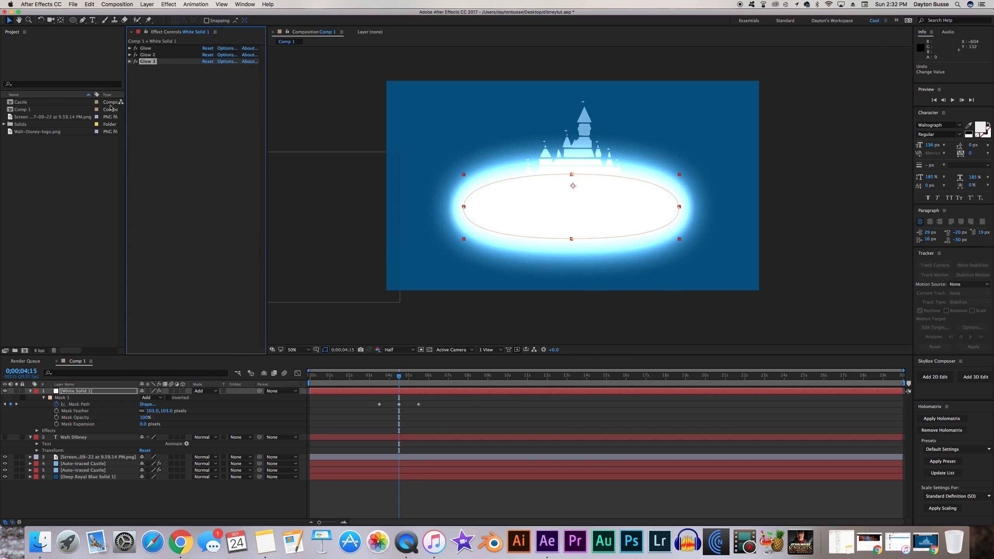
Step: Set the Mask Opacity of the solid's Mask 1 to 60%
mouse_move(144, 417)
left_mouse_down()
mouse_move(126, 424)
mouse_move(138, 423)
left_mouse_up()
left_click(142, 418)
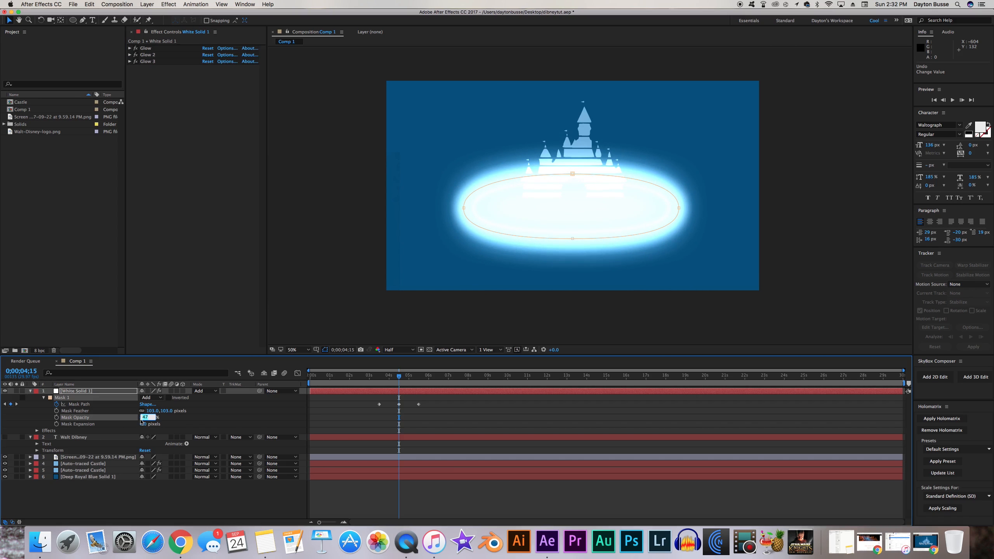
type("60")
key("Return")
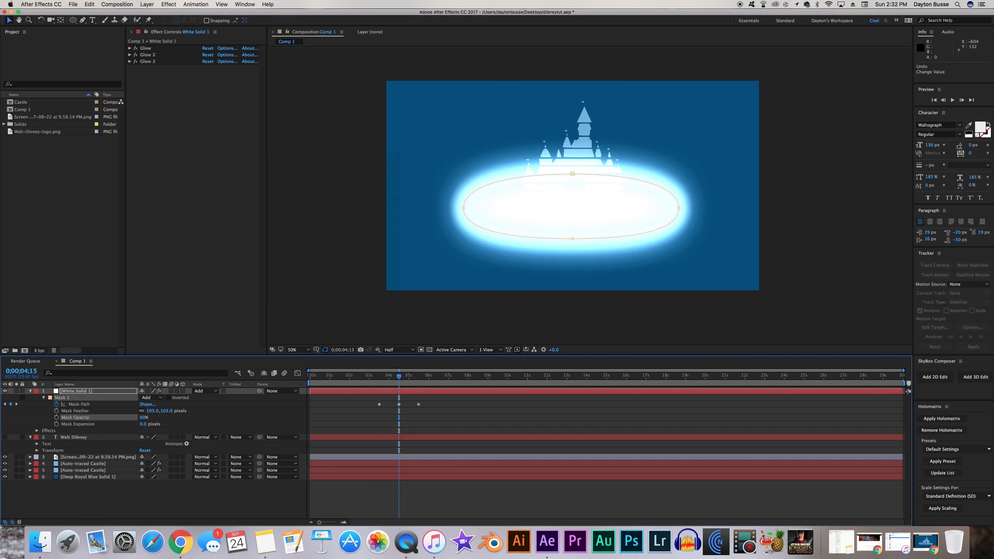
Step: Add a Curves effect to White Solid 1 and bow its Alpha channel curve slightly downward
left_click(179, 151)
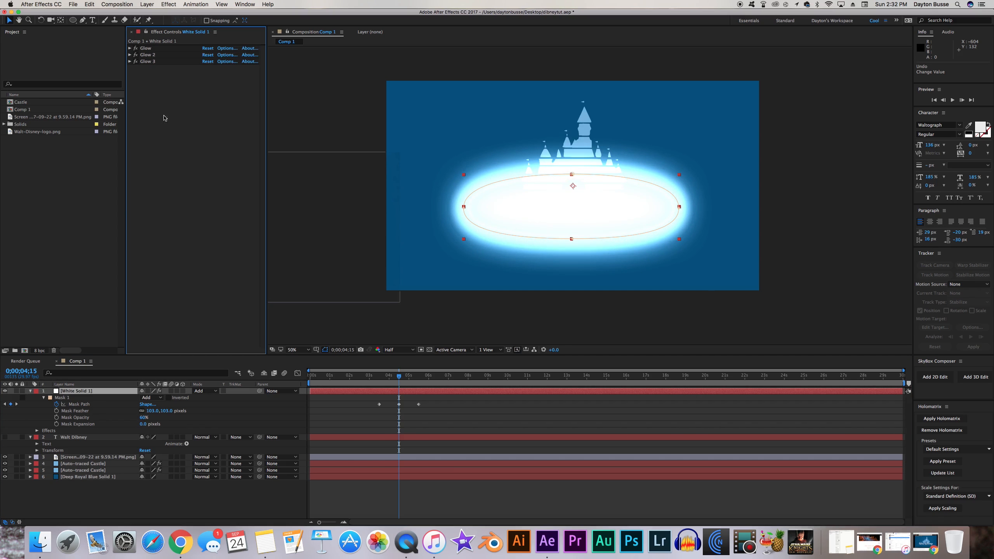
right_click(187, 117)
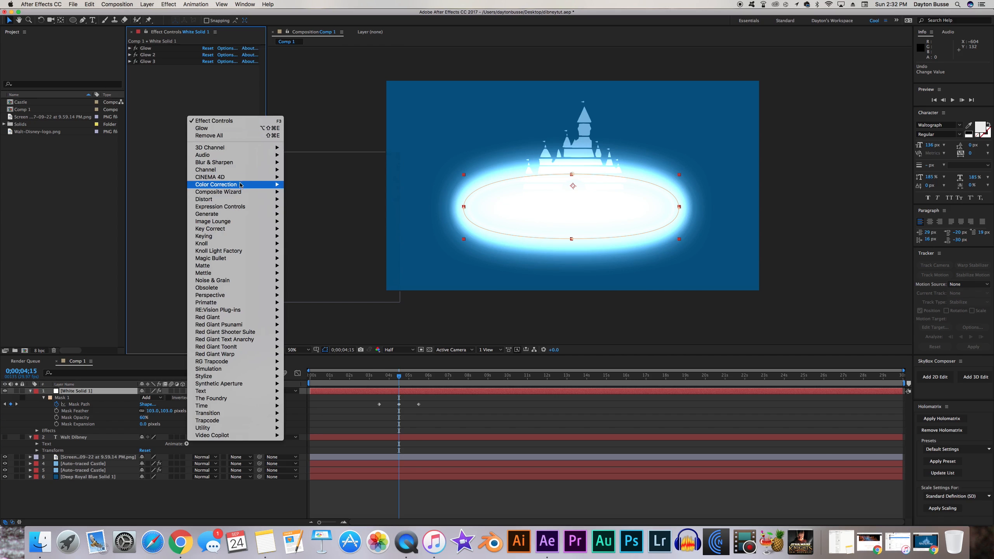
mouse_move(235, 184)
left_click(300, 317)
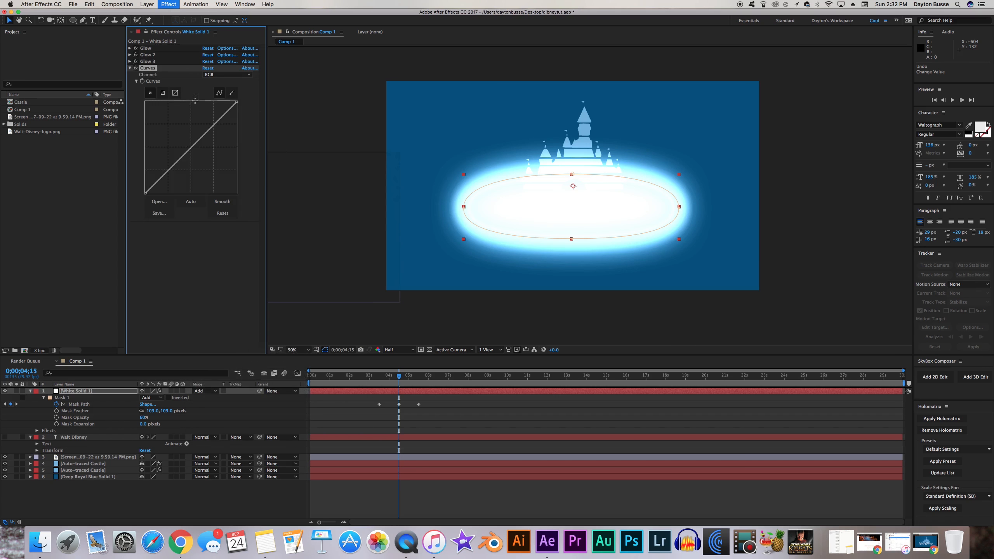
left_click(221, 75)
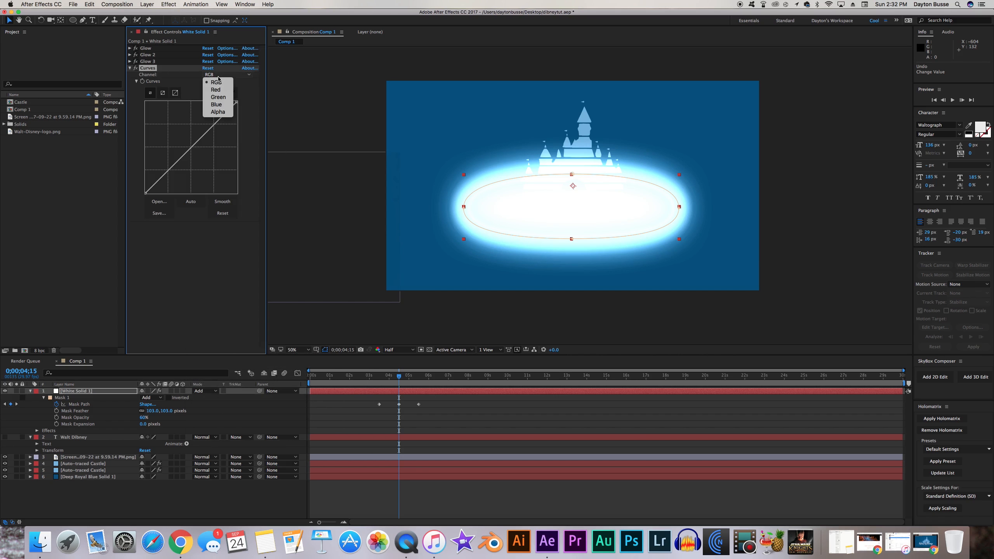
left_click(218, 112)
left_click_drag(192, 146, 213, 152)
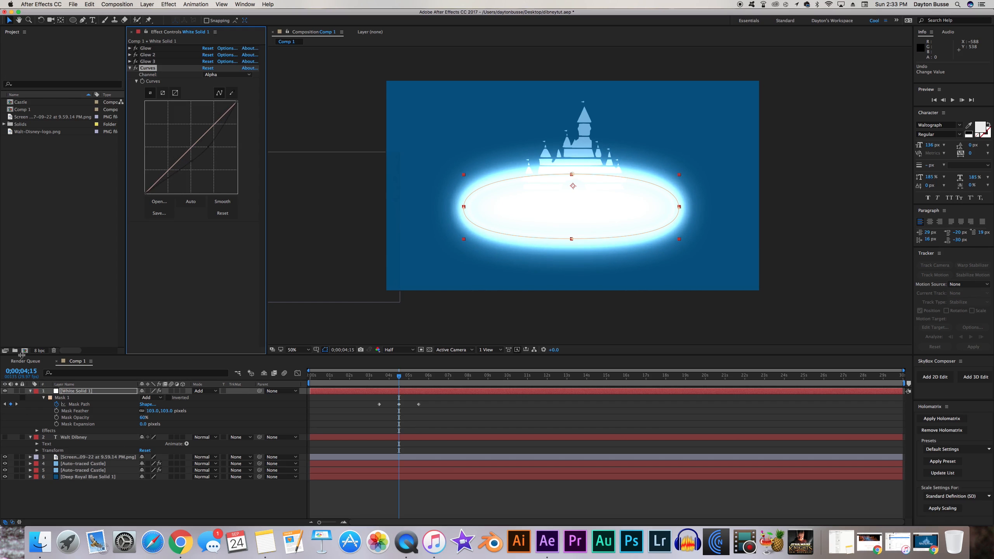
Step: Check the flash's glow edge up close and set the project's color depth to 32 bits per channel (float)
scroll(517, 246, "up", 1)
left_click_drag(371, 223, 563, 220)
scroll(500, 214, "up", 1)
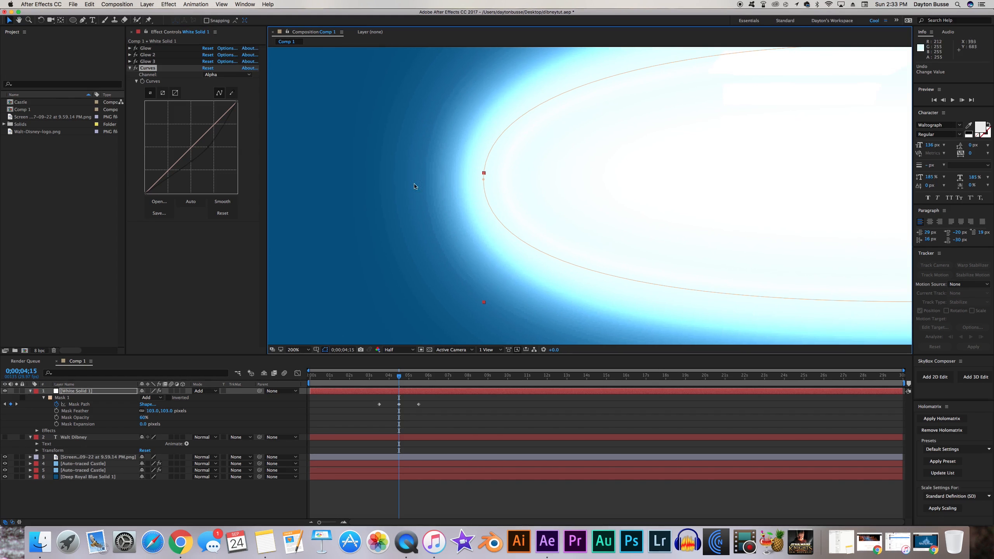
left_click(42, 353)
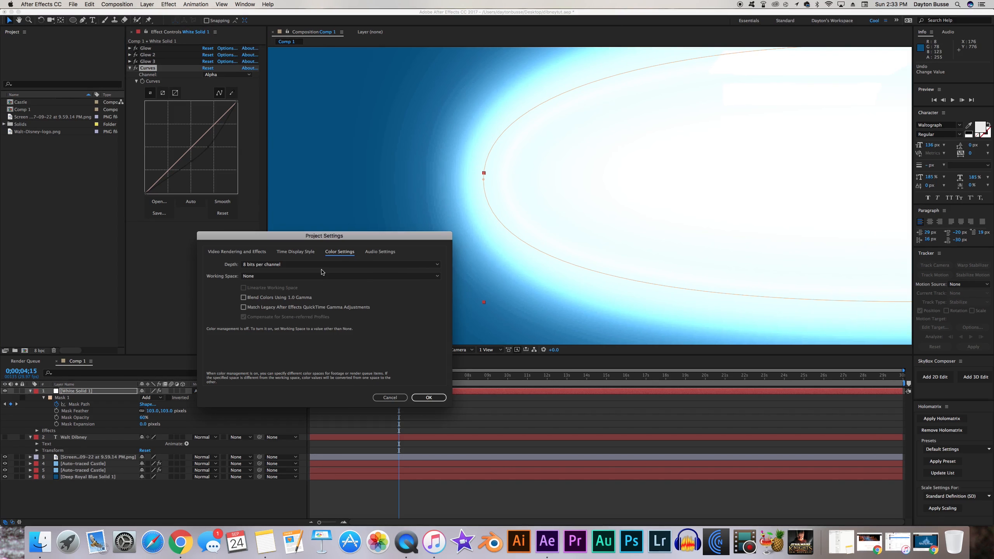
left_click(322, 267)
left_click(319, 282)
left_click_drag(364, 237, 468, 331)
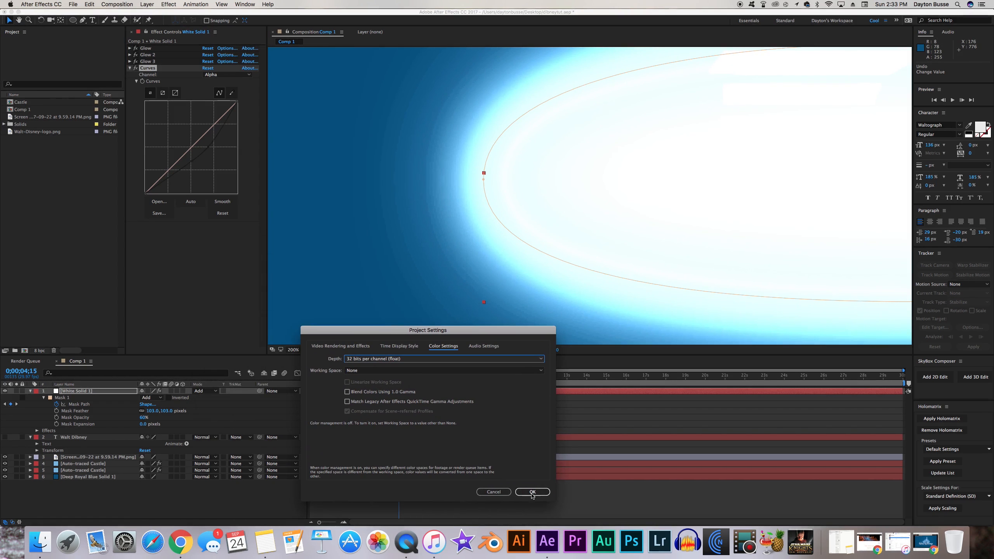
left_click(533, 492)
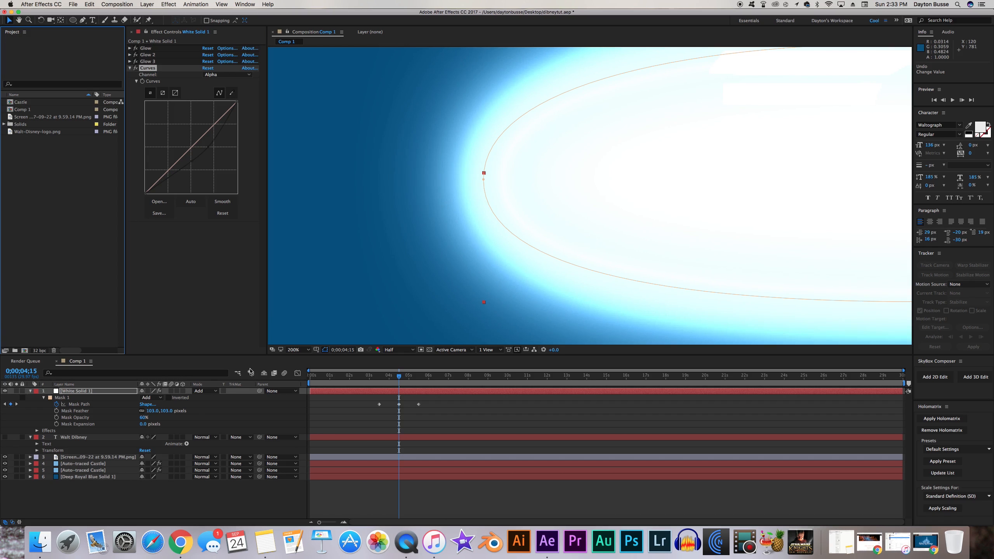
Step: Return the project's color depth to 8 bits per channel
left_click(32, 352)
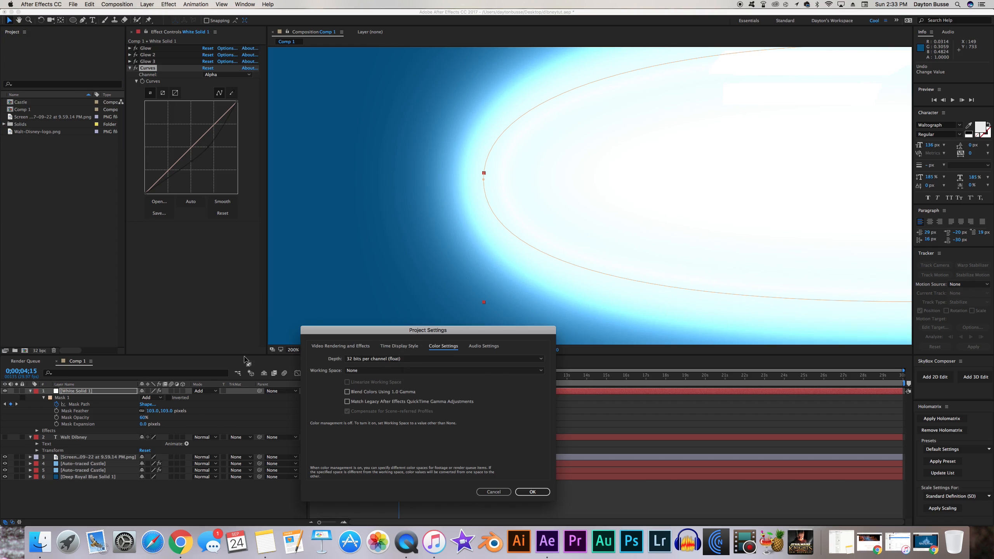
left_click(396, 360)
left_click(394, 367)
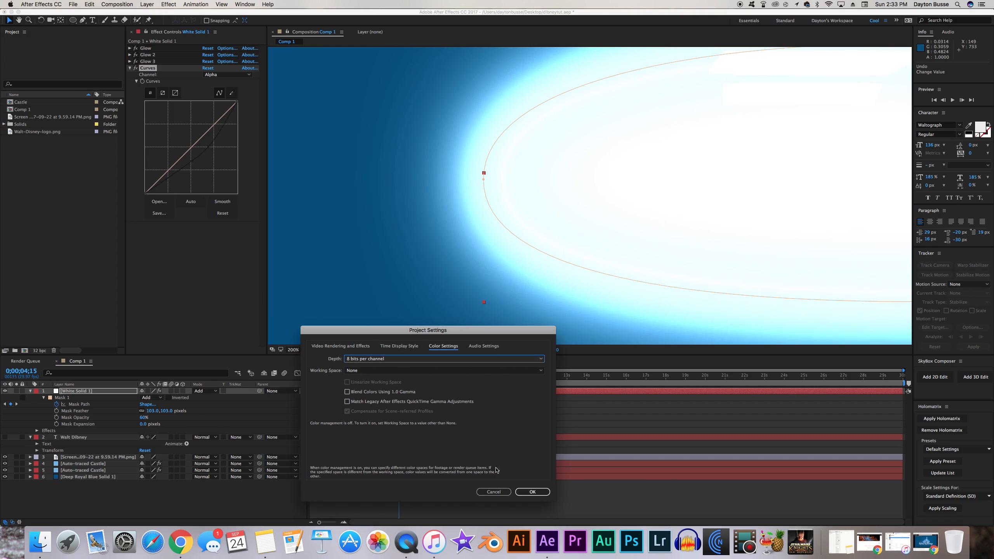
left_click(533, 492)
scroll(500, 275, "down", 2)
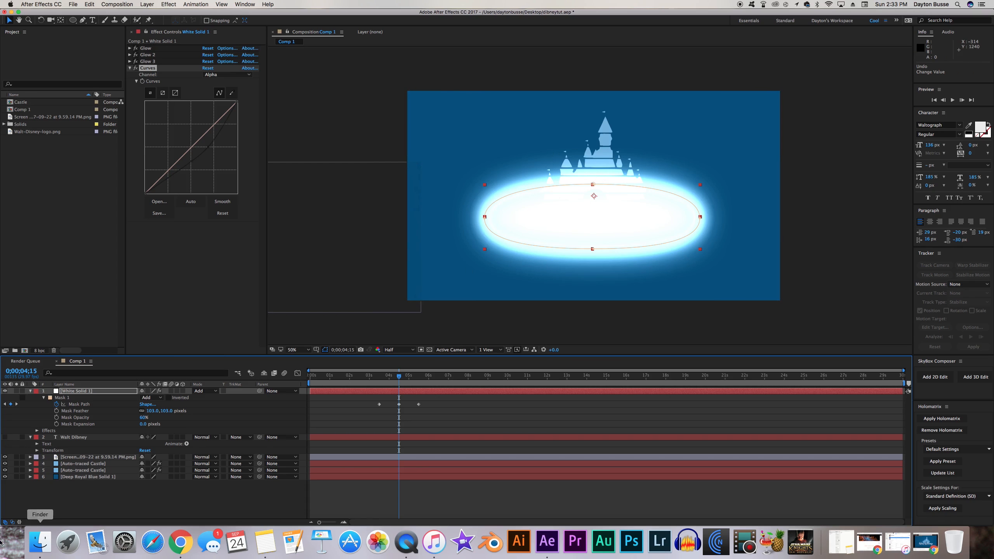
Step: Show the Walt Dibney text layer and scale White Solid 1's elliptical mask at 0;00;04;15 to about 96% width and 81% height
left_click(4, 438)
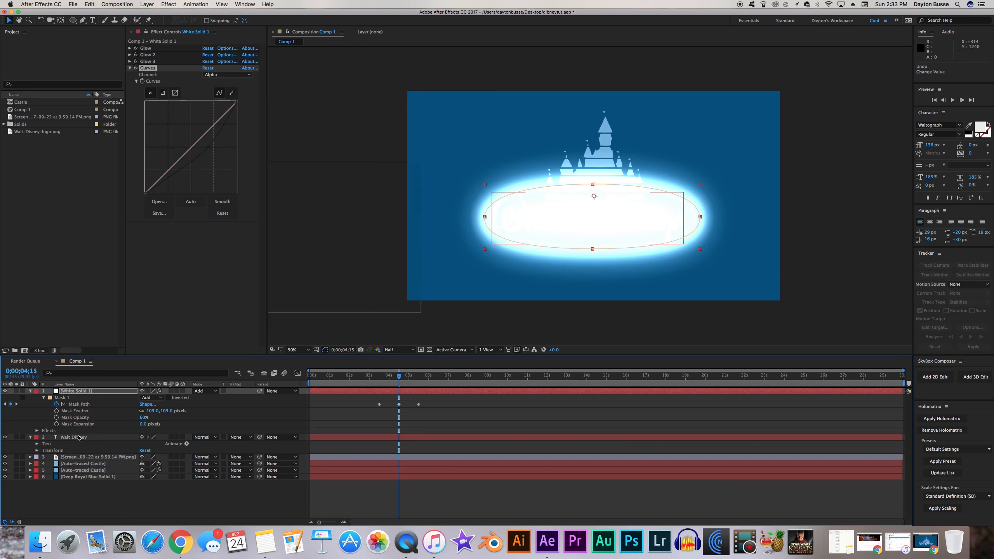
left_click(82, 391)
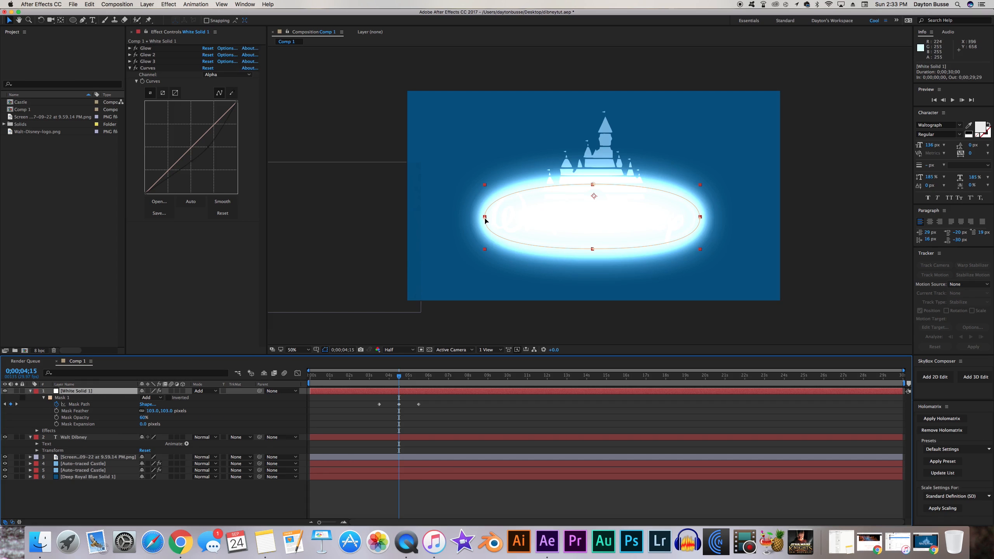
double_click(485, 220)
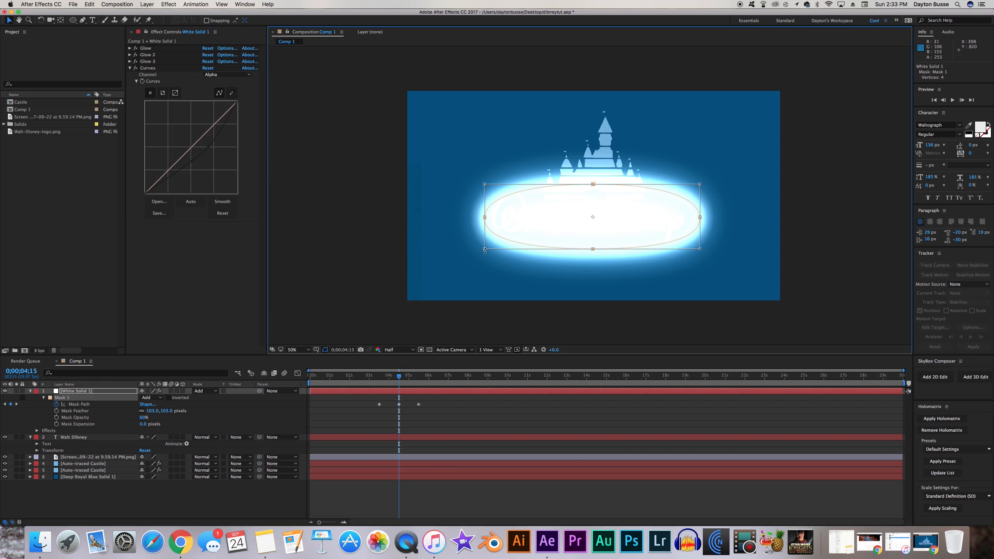
key("super+z")
mouse_move(484, 249)
left_mouse_down()
mouse_move(511, 237)
mouse_move(494, 250)
mouse_move(488, 242)
left_mouse_up()
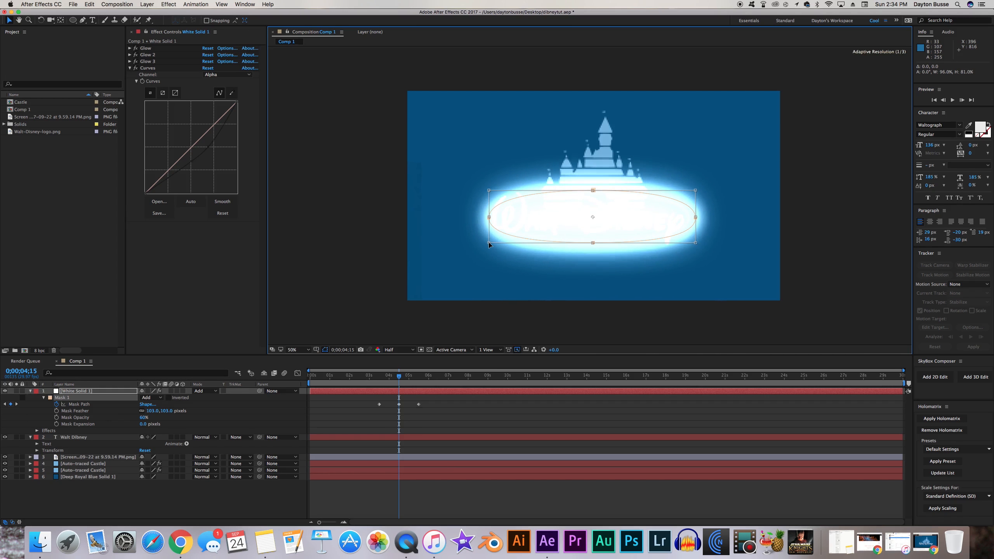
Step: Raise the Mask Opacity of White Solid 1's Mask 1 to 75%
mouse_move(397, 383)
left_mouse_down()
mouse_move(412, 385)
mouse_move(399, 388)
left_mouse_up()
left_click_drag(399, 385, 400, 386)
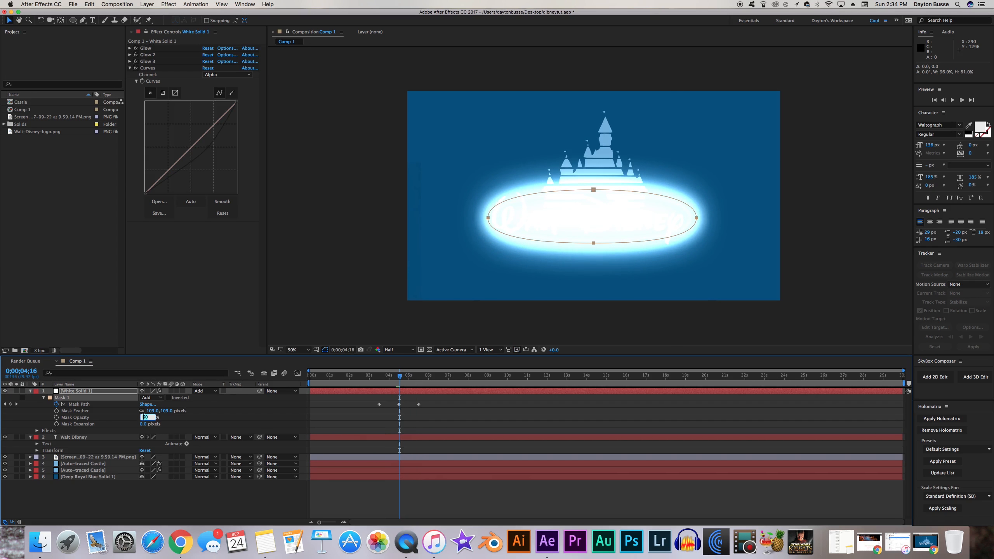
key("Return")
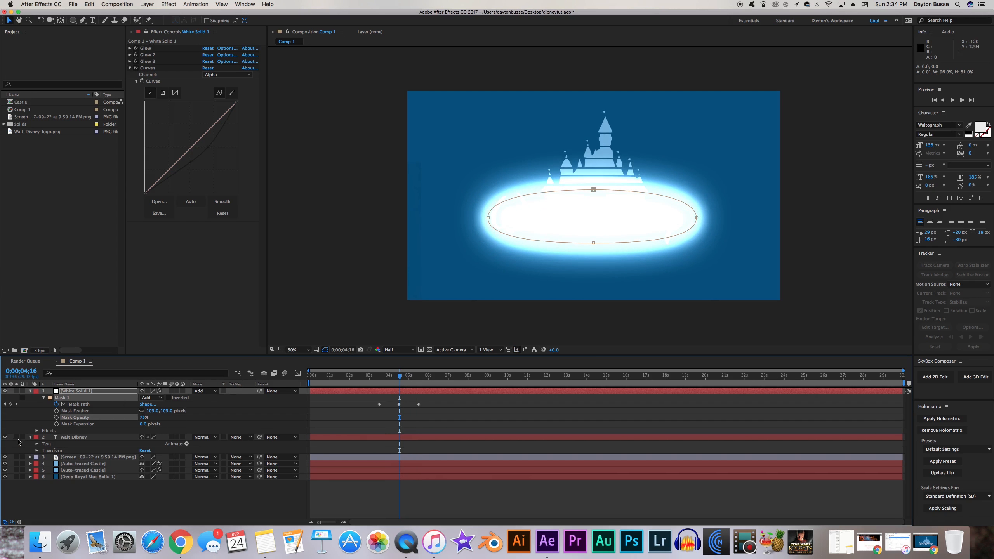
Step: Trim the start of the Walt Dibney text layer to 0;00;04;16 and scrub through the flash up to 0;00;04;15
left_click(328, 438)
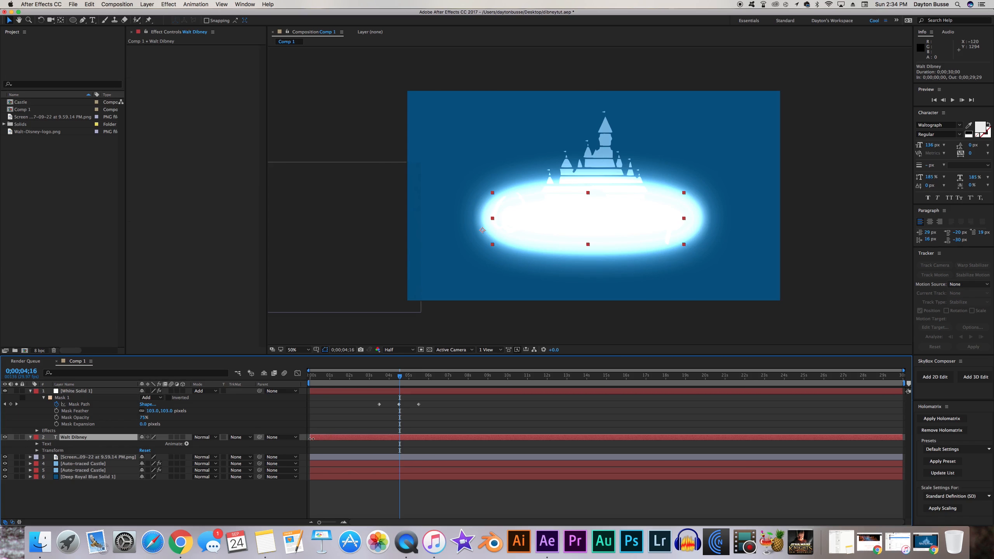
key("Page_Up")
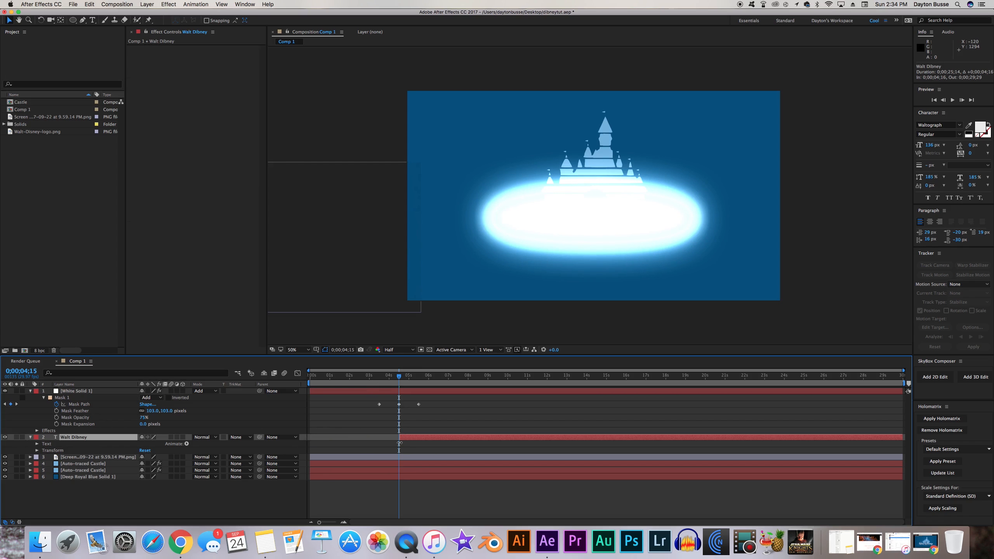
left_click_drag(380, 376, 399, 401)
left_click(399, 405)
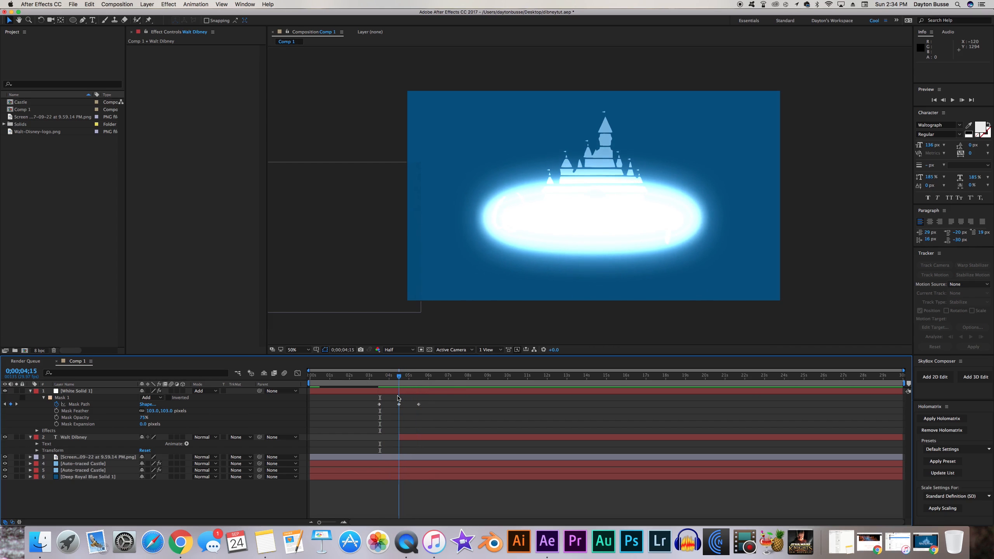
Step: Animate White Solid 1's Mask Feather from 103 pixels at 0;00;04;15 to 196 pixels at 0;00;05;15
left_click(57, 411)
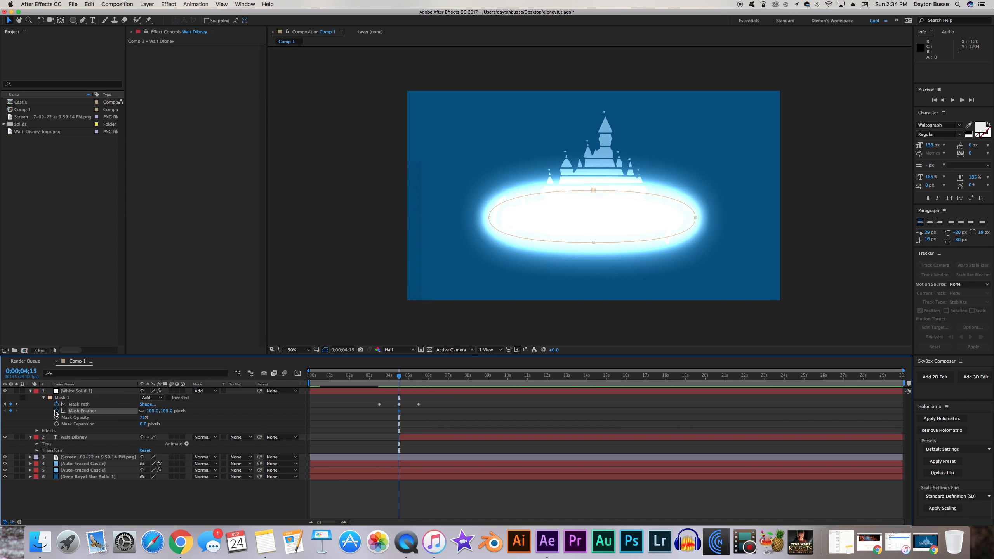
left_click_drag(420, 379, 419, 380)
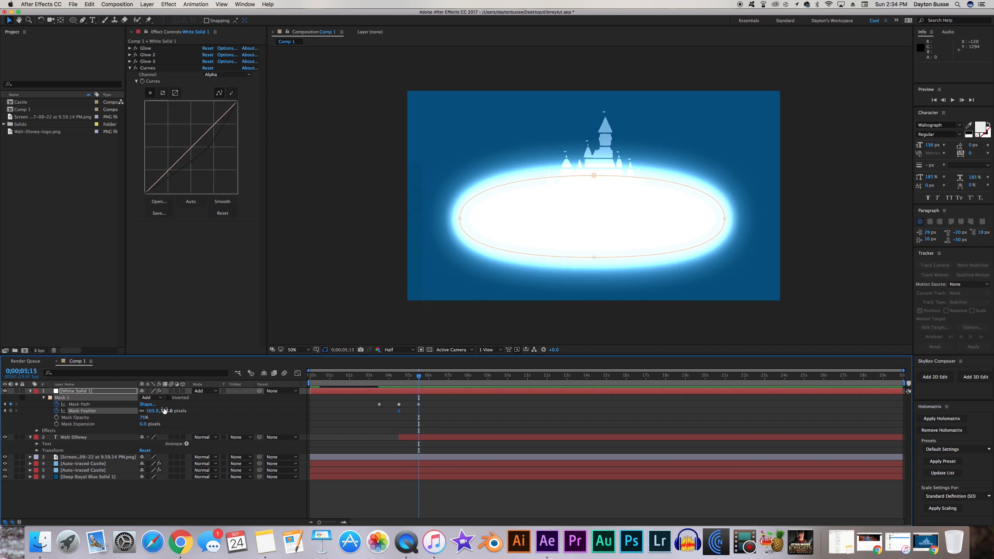
left_click_drag(165, 411, 200, 409)
Step: Animate the solid's Mask Opacity from 75% at 0;00;04;15 to 0% at 0;00;05;15
left_click(398, 386)
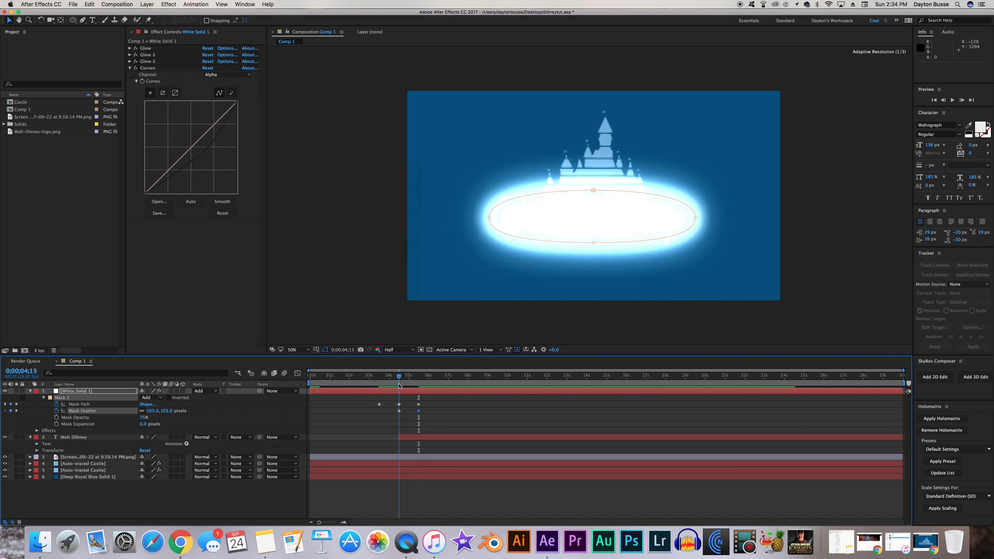
left_click_drag(398, 385, 399, 384)
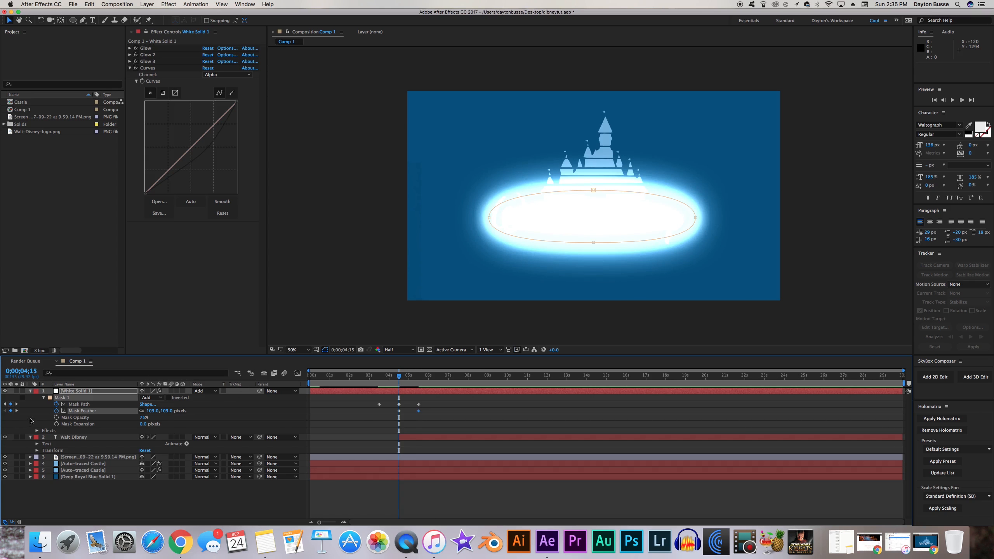
left_click(56, 418)
left_click_drag(414, 386, 417, 379)
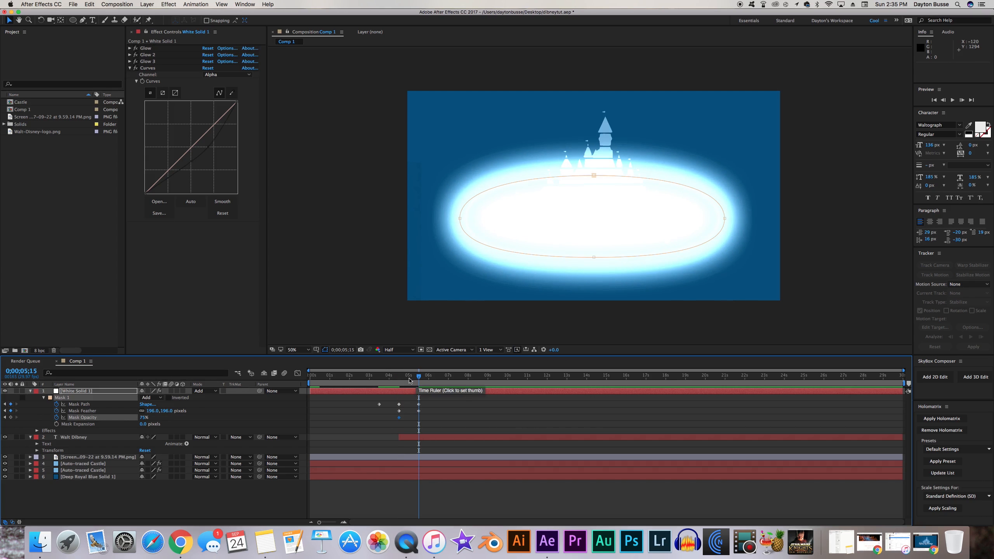
left_click_drag(137, 418, 111, 422)
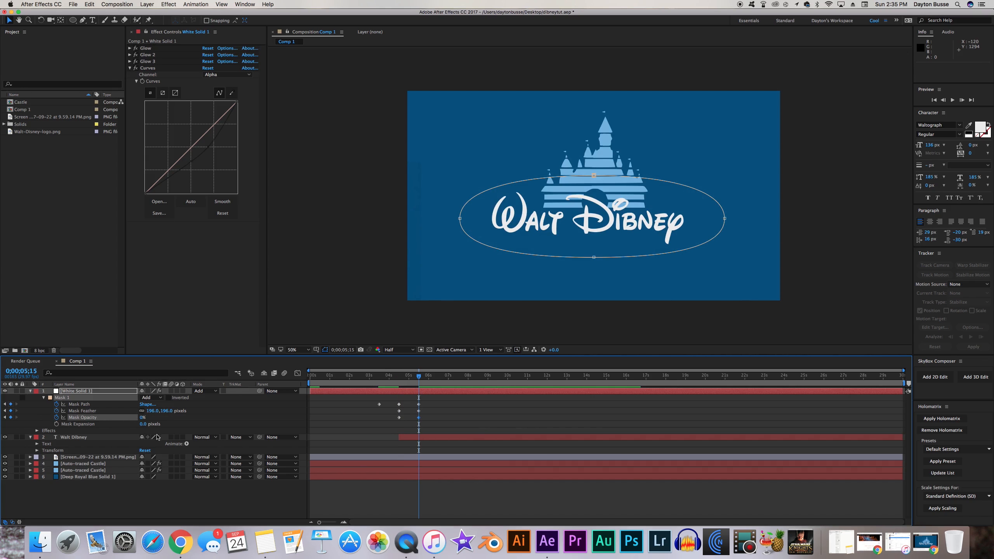
Step: Animate the solid's Mask Expansion from 0 pixels at 0;00;04;15 to 100 pixels at 0;00;05;15 and scrub through the fade
left_click(400, 378)
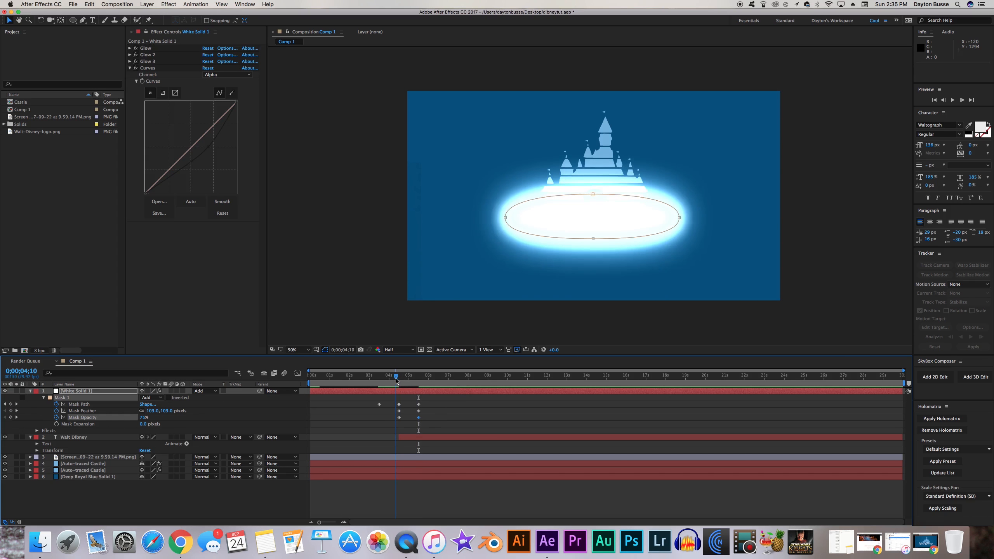
left_click(57, 424)
left_click(419, 381)
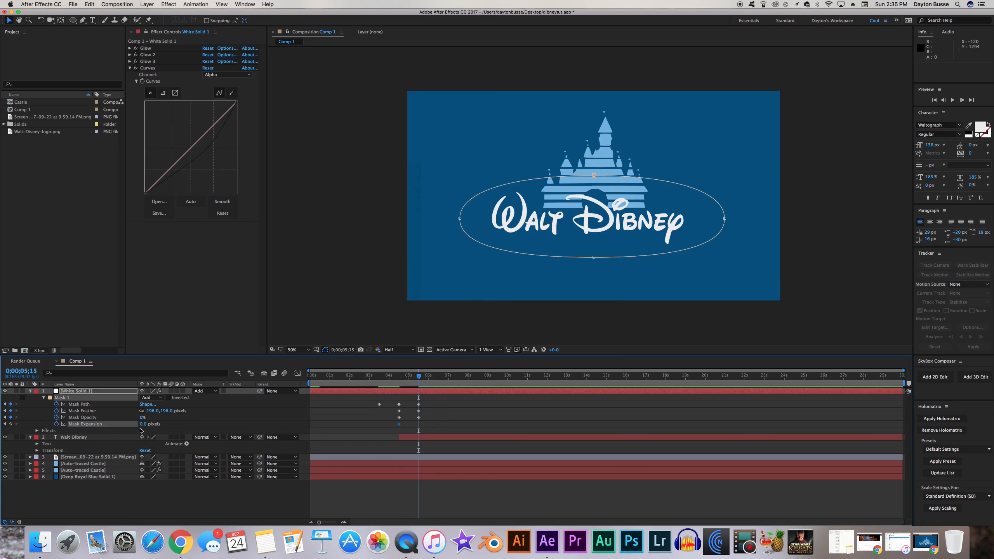
left_click_drag(147, 426, 142, 418)
left_click_drag(403, 379, 419, 379)
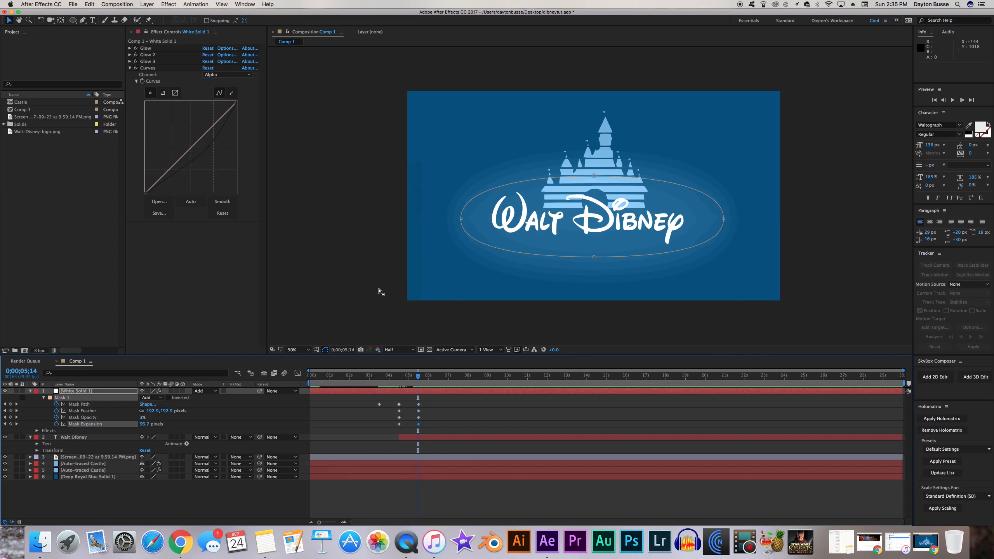
Step: Set the project's color depth to 32 bits per channel (float) and preview the end of the flash's fade
key("period")
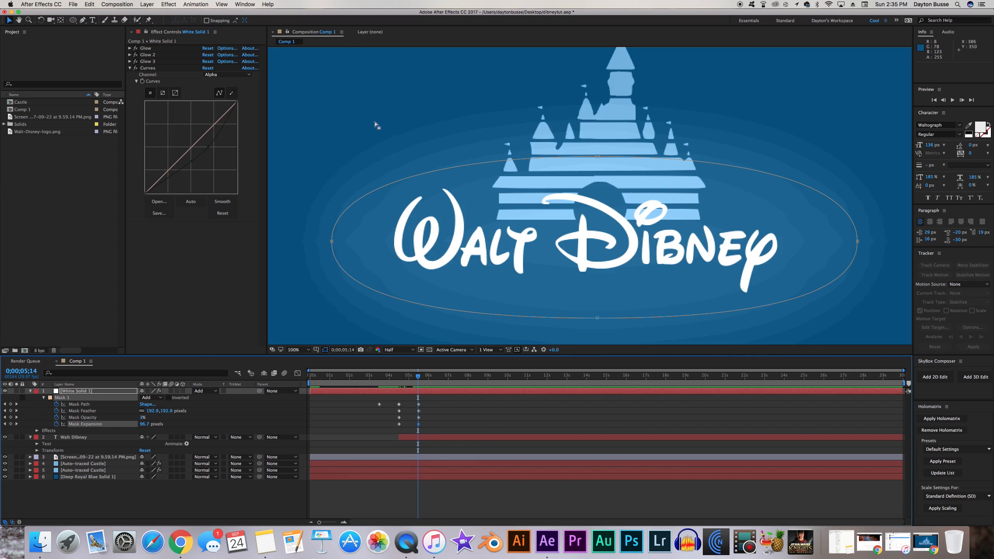
left_click(40, 351)
left_click(354, 358)
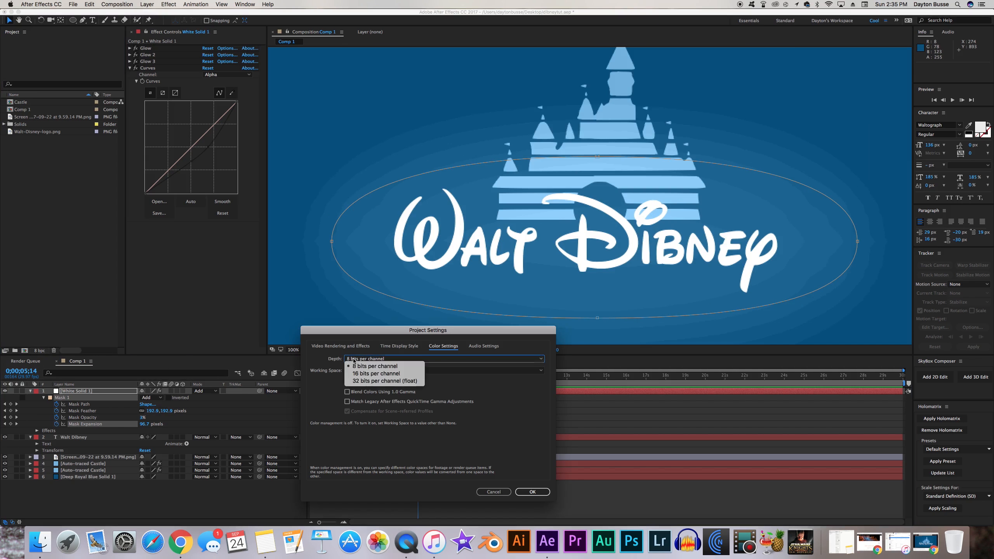
left_click(376, 380)
left_click(533, 492)
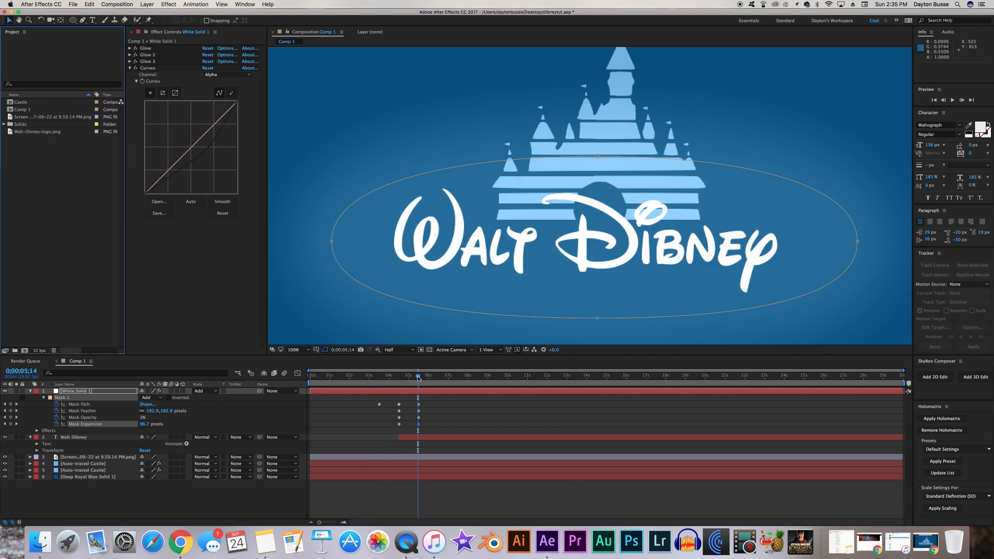
left_click_drag(418, 378, 415, 379)
key("space")
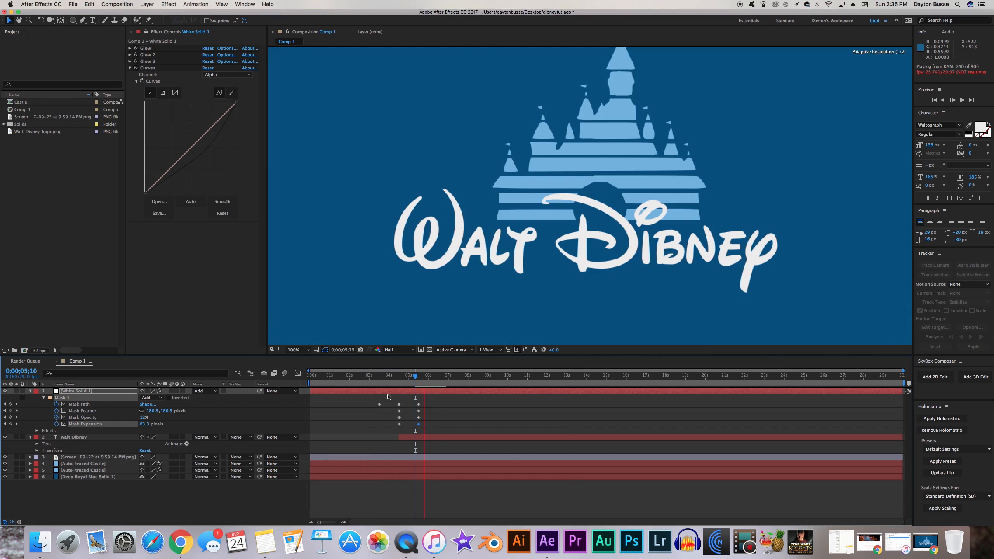
key("space")
Step: Restore the project's color depth to 8 bits per channel and play back the title reveal from 0;00;04;19
left_click(39, 350)
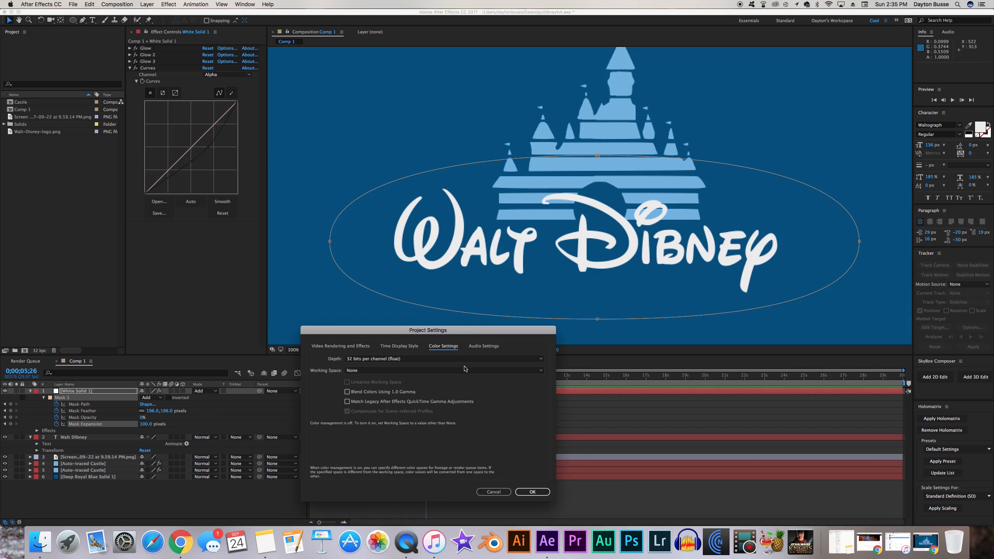
left_click(456, 361)
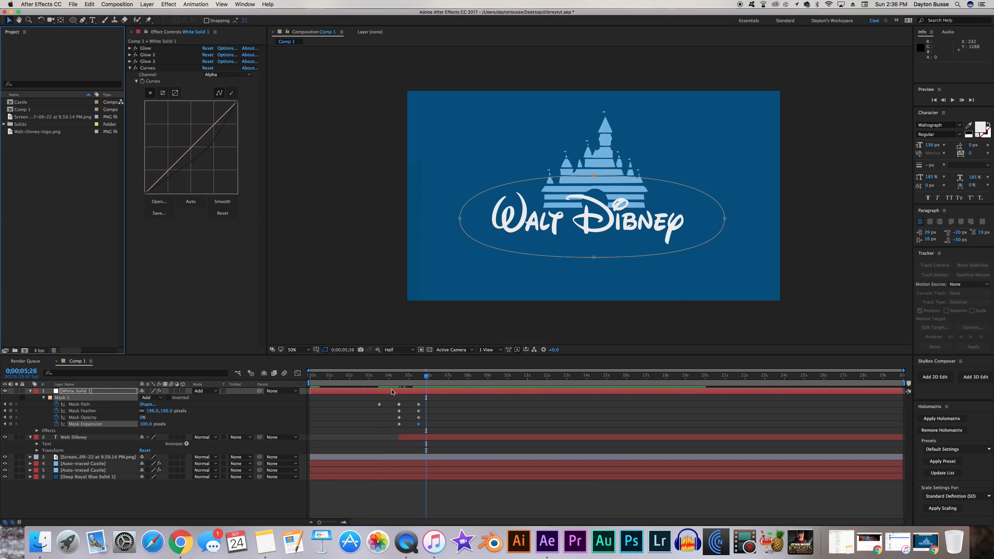
left_click(402, 376)
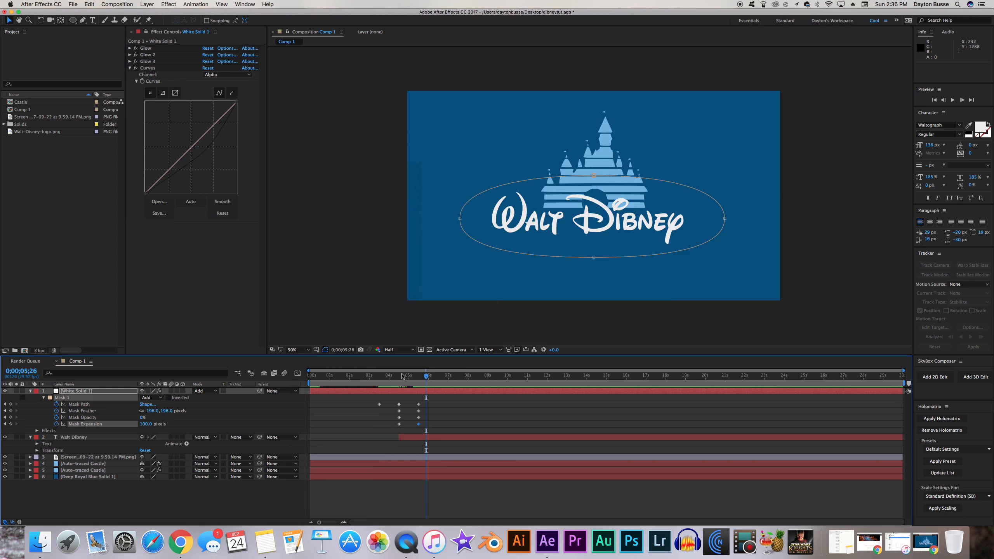
left_click(402, 376)
key("space")
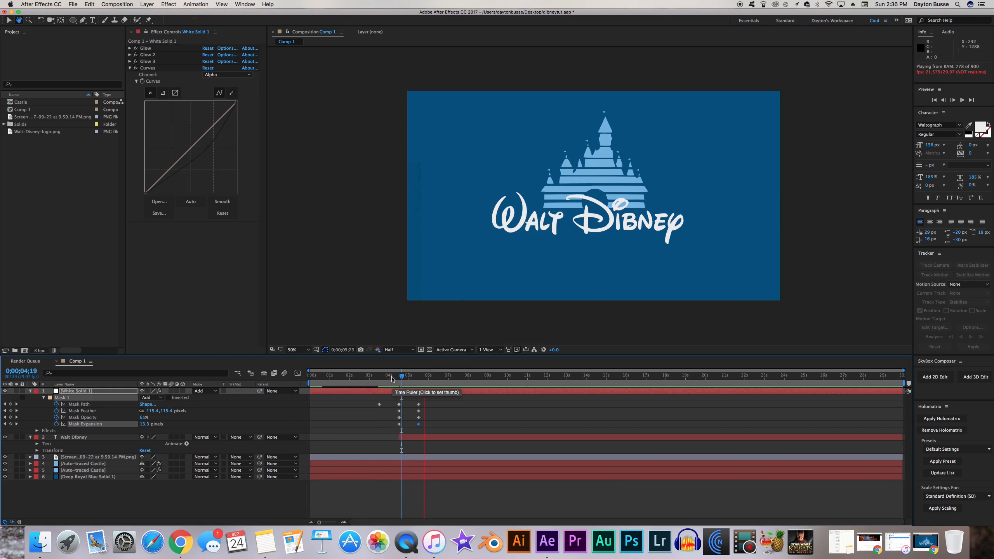
key("space")
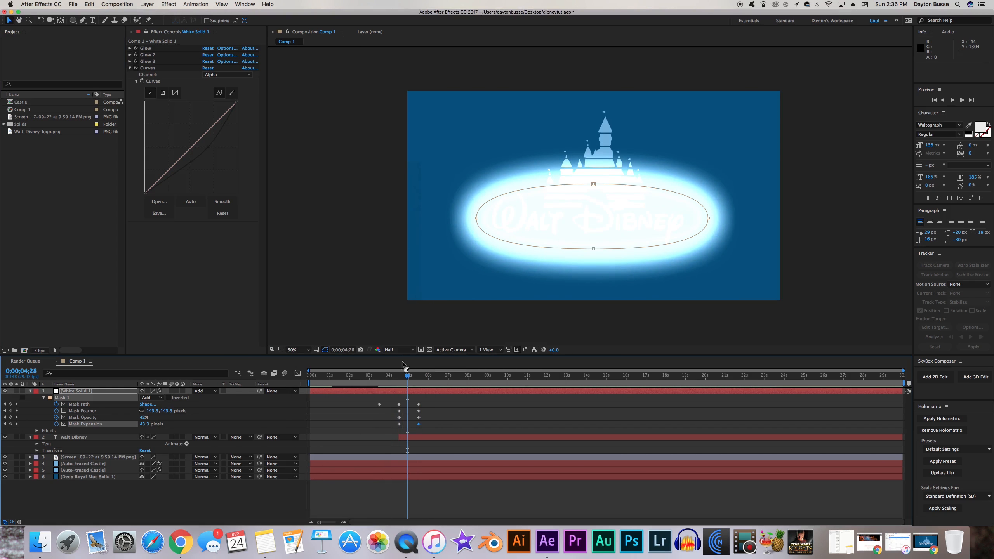
Step: Move the solid's middle mask keyframes slightly earlier and its last mask keyframes to 0;00;05;06, and scrub back through the flash
left_click_drag(397, 381, 412, 417)
left_click(402, 416)
left_click_drag(387, 377, 383, 377)
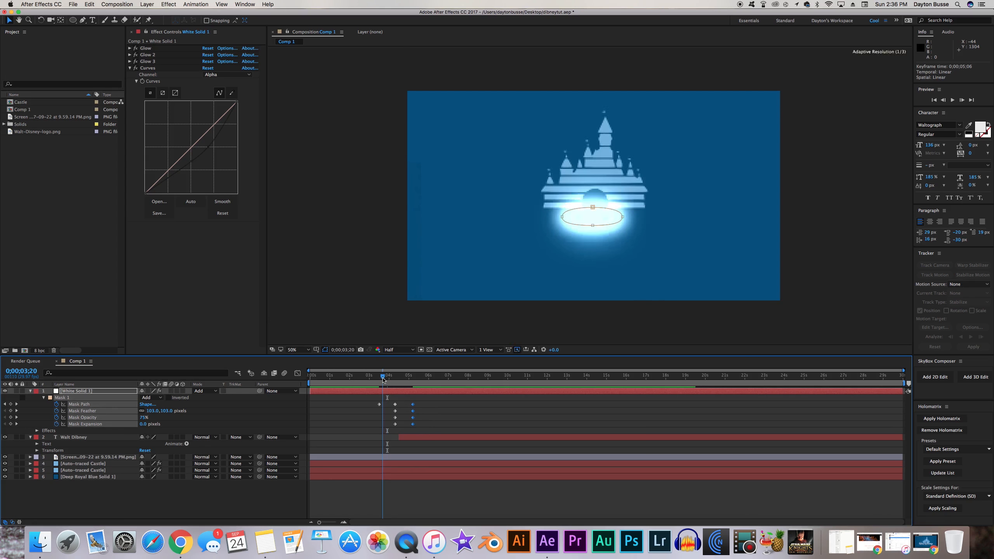
Step: Play back the flash and apply Easy Ease to all of the white solid's Mask Path keyframes
key("space")
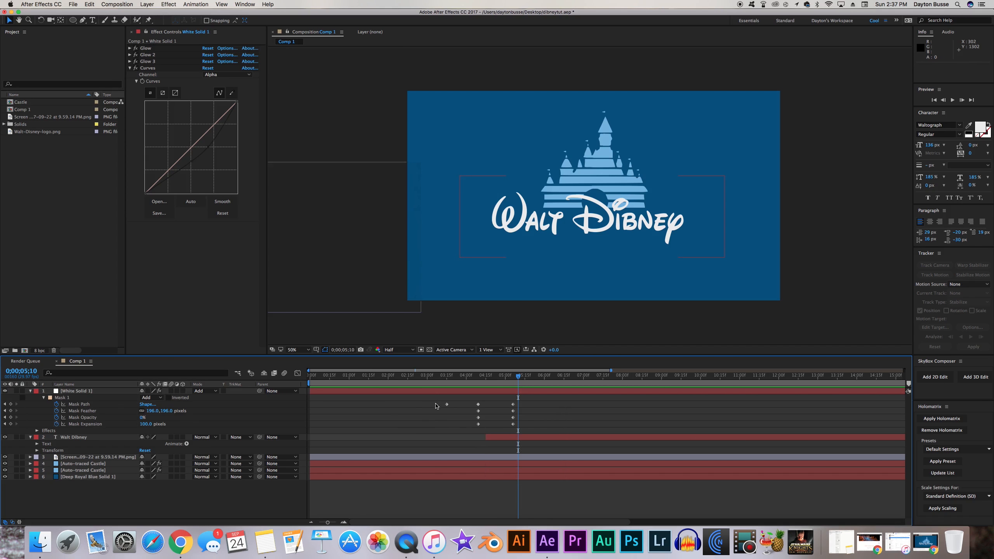
left_click_drag(435, 408, 527, 402)
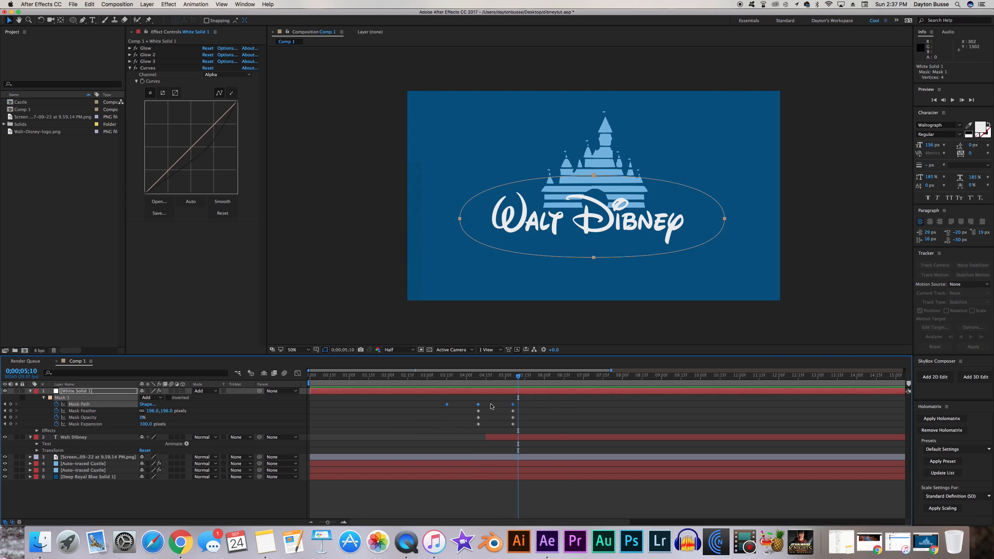
right_click(479, 407)
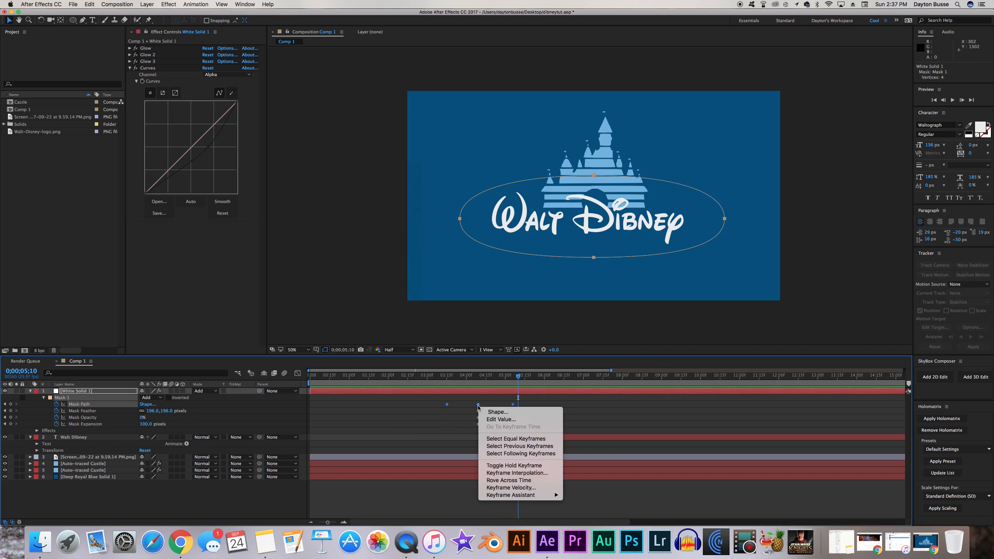
mouse_move(511, 496)
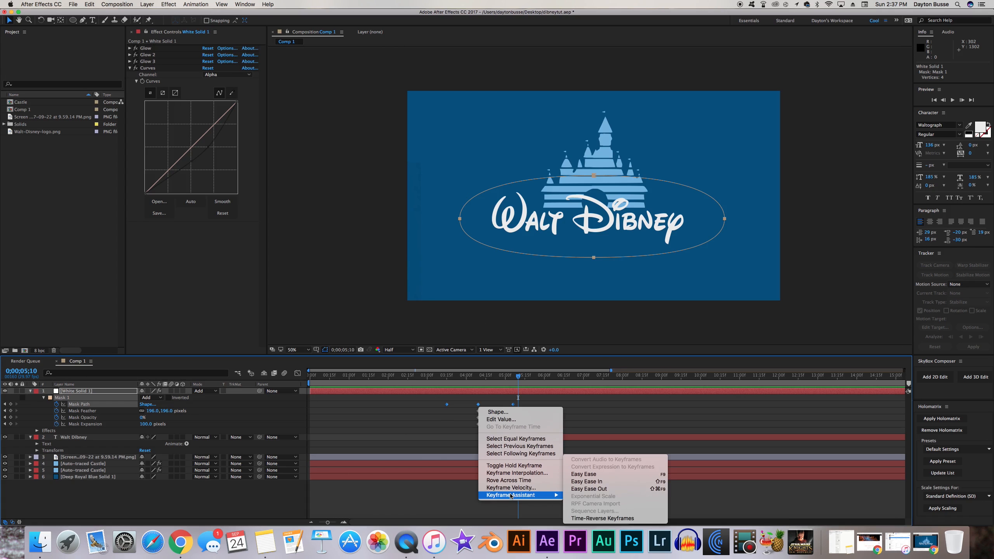
left_click(584, 474)
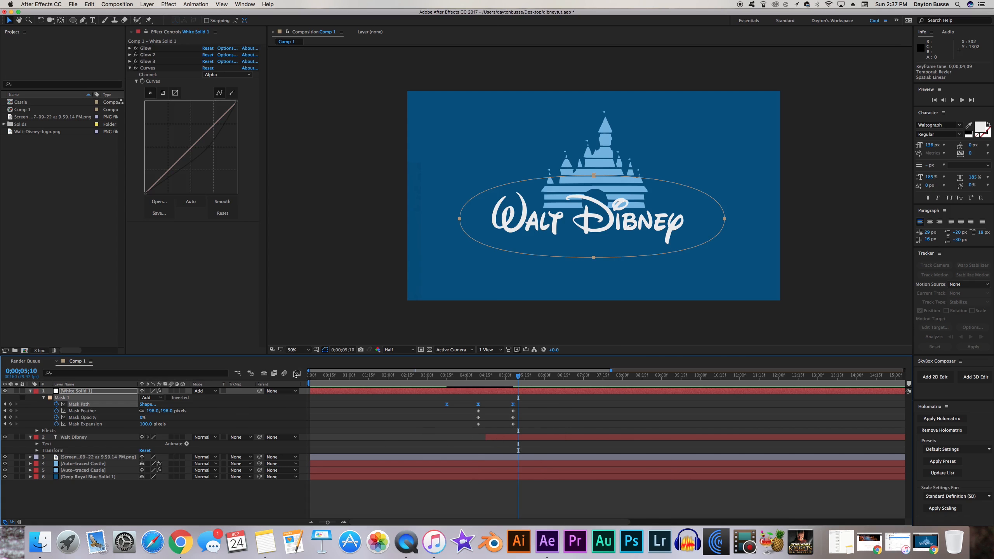
Step: Reshape the Mask Path speed graph into one smooth arch peaking at the 0;00;04;09 keyframe, and preview the flash
left_click(297, 374)
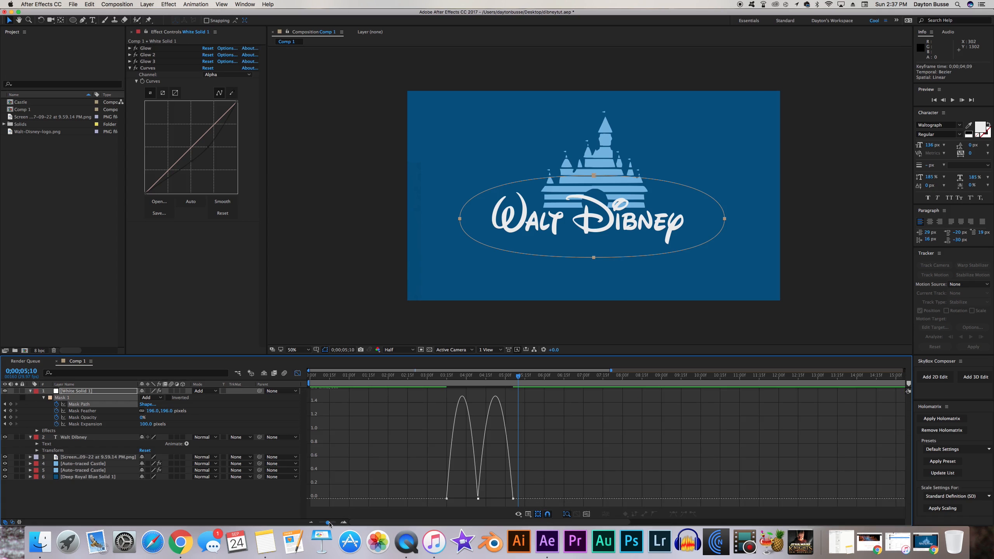
left_click_drag(329, 523, 334, 523)
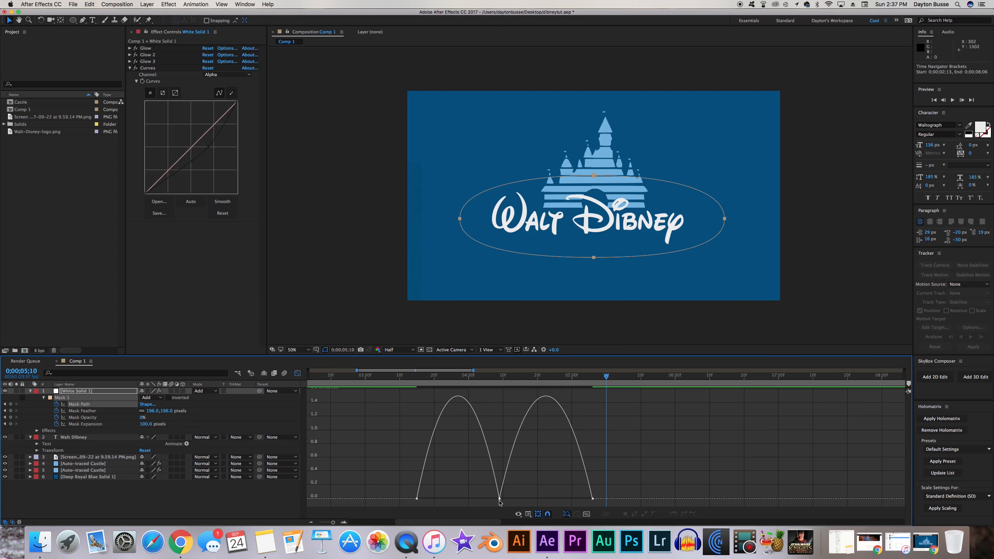
mouse_move(500, 501)
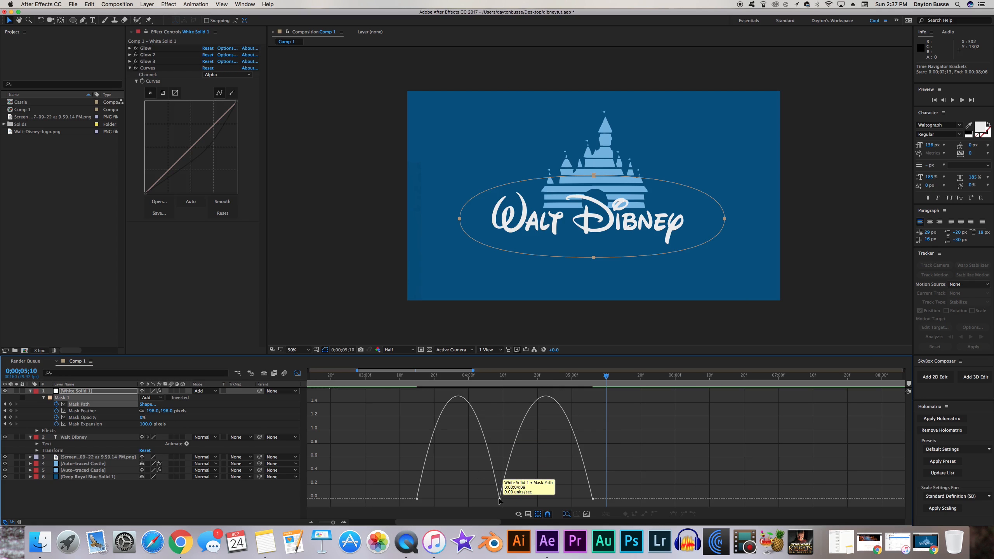
left_click_drag(499, 500, 496, 440)
left_click_drag(496, 498, 496, 402)
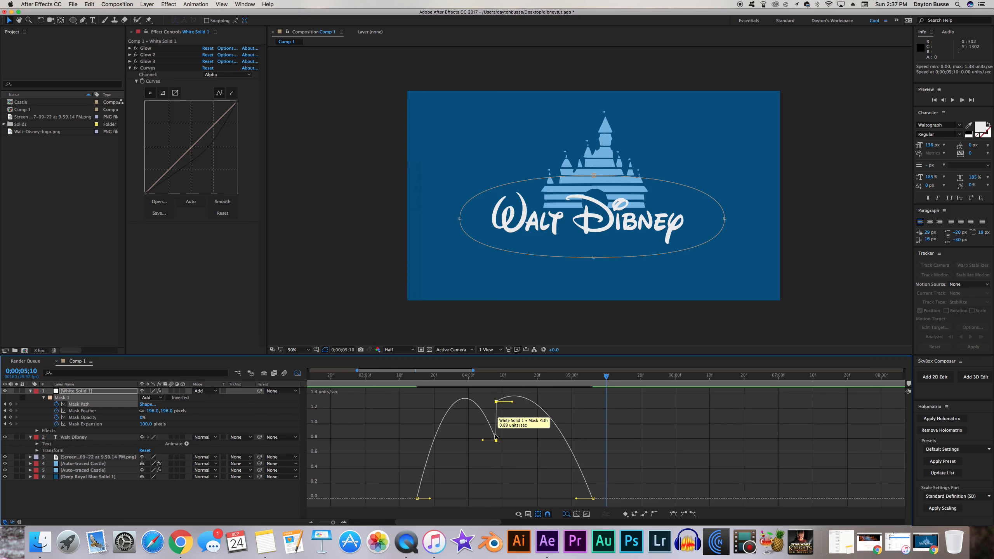
left_click_drag(497, 441, 466, 382)
key("space")
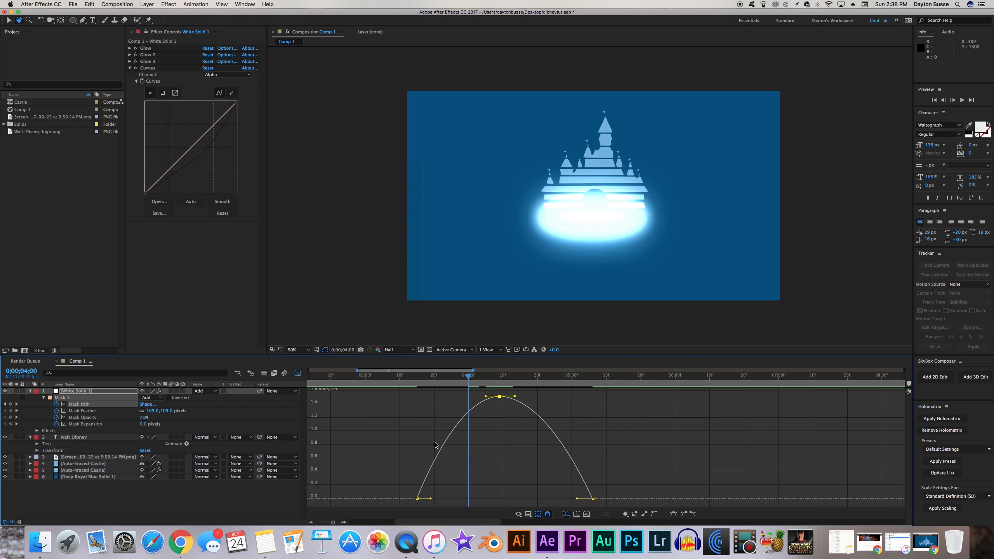
key("space")
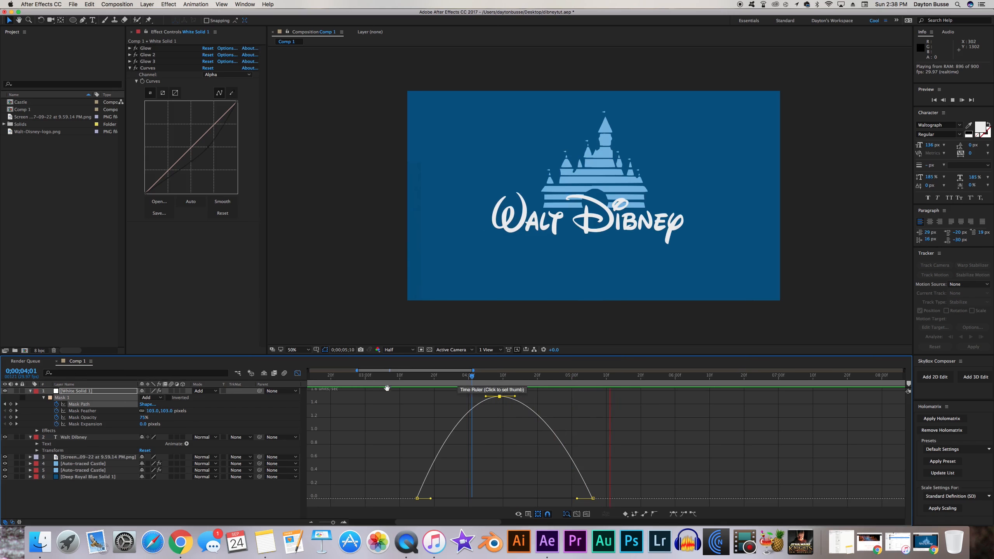
left_click(298, 374)
Step: Try moving the solid's last mask keyframes to 0;00;05;15, preview the flash, and undo the move
left_click(559, 415)
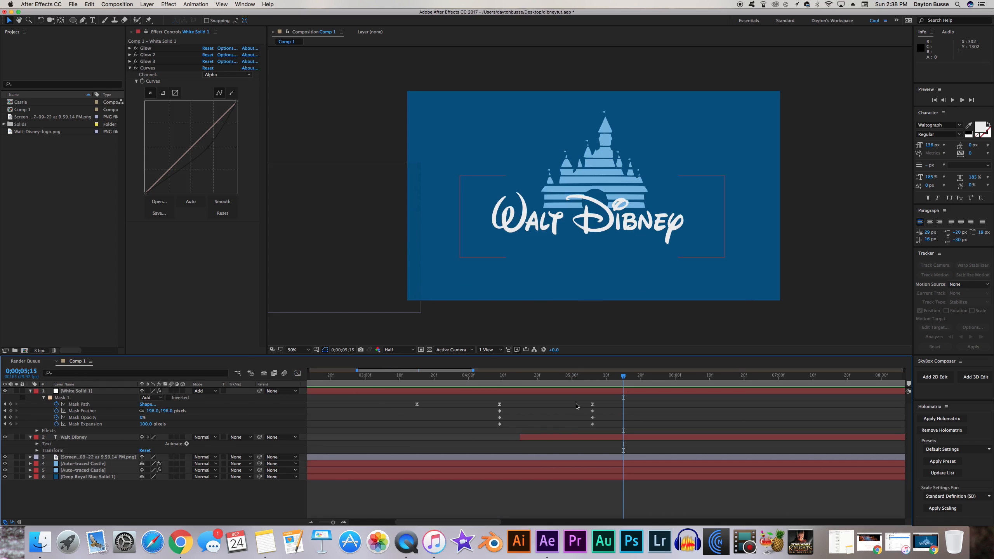
left_click_drag(577, 399, 623, 407)
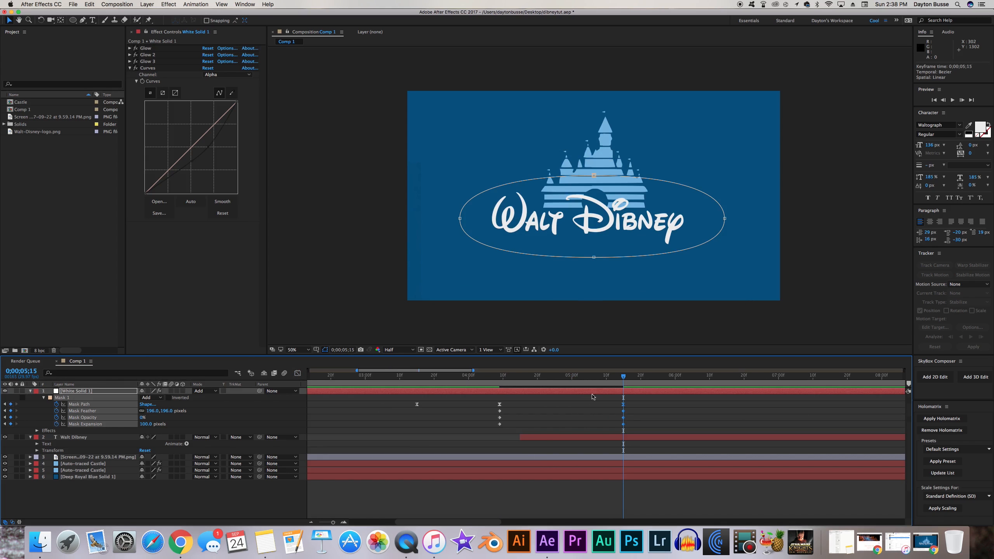
left_click(468, 379)
key("space")
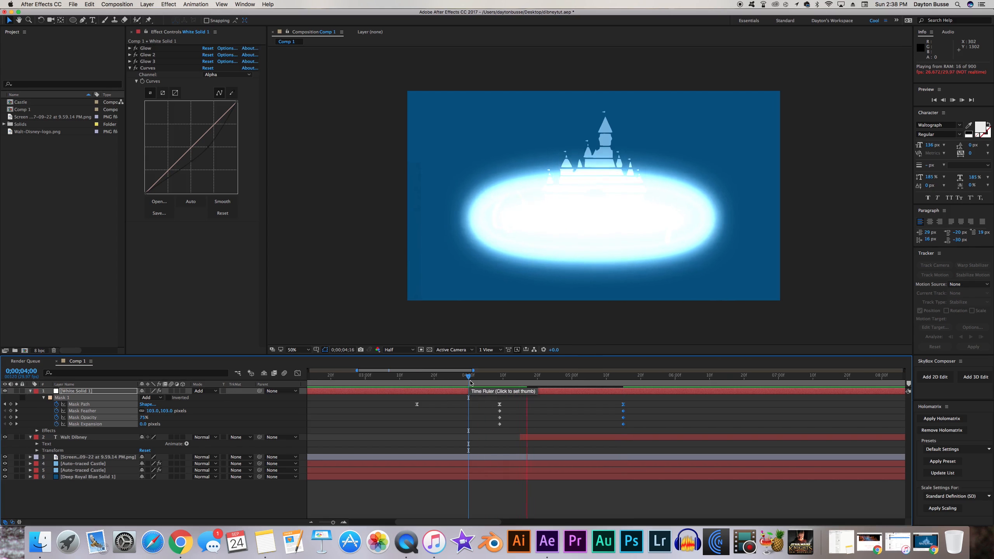
key("super+z")
left_click_drag(331, 524, 324, 523)
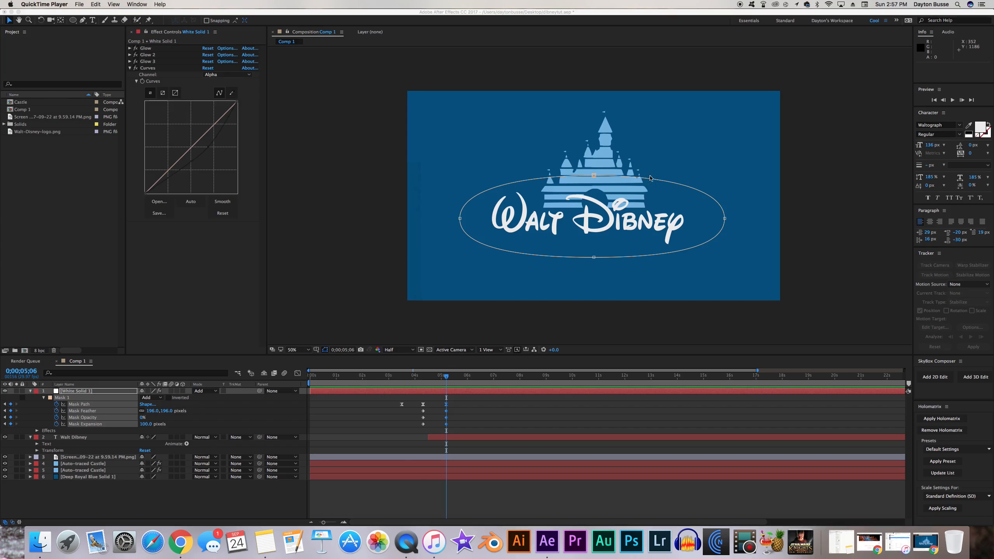
Step: Collapse the white solid and Walt Dibney layers and add a new shape layer to the composition
left_click(447, 386)
left_click_drag(449, 383, 449, 383)
key("Page_Up")
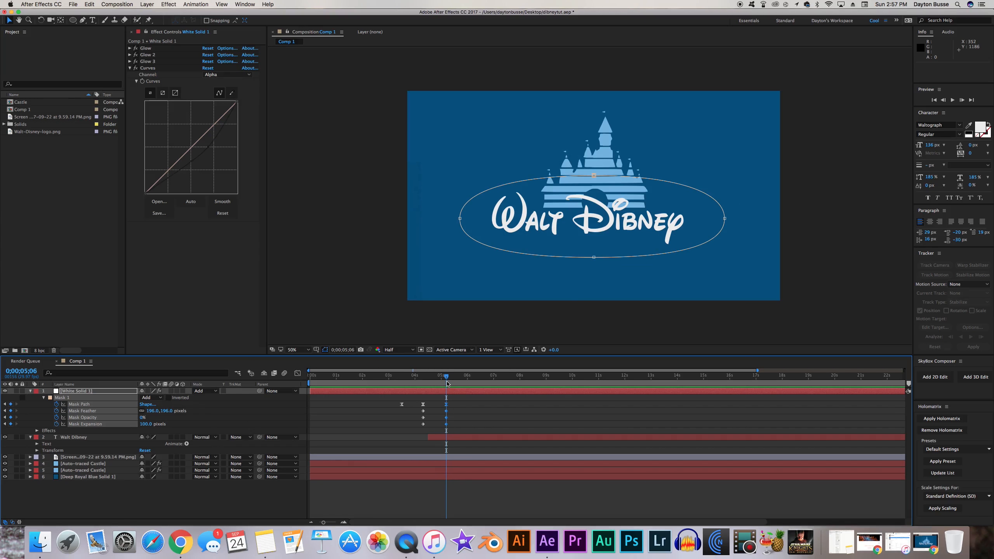
left_click(31, 391)
left_click(31, 398)
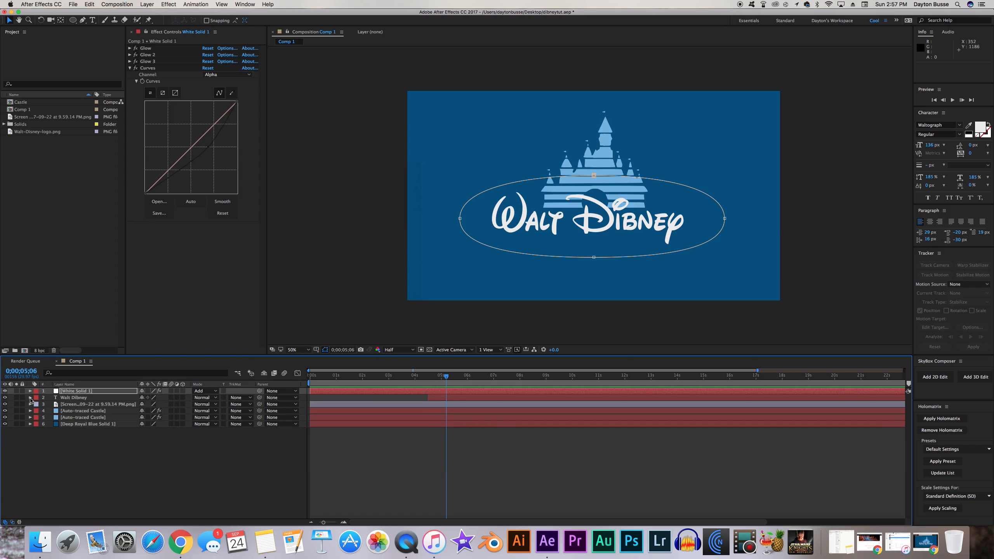
left_click(72, 461)
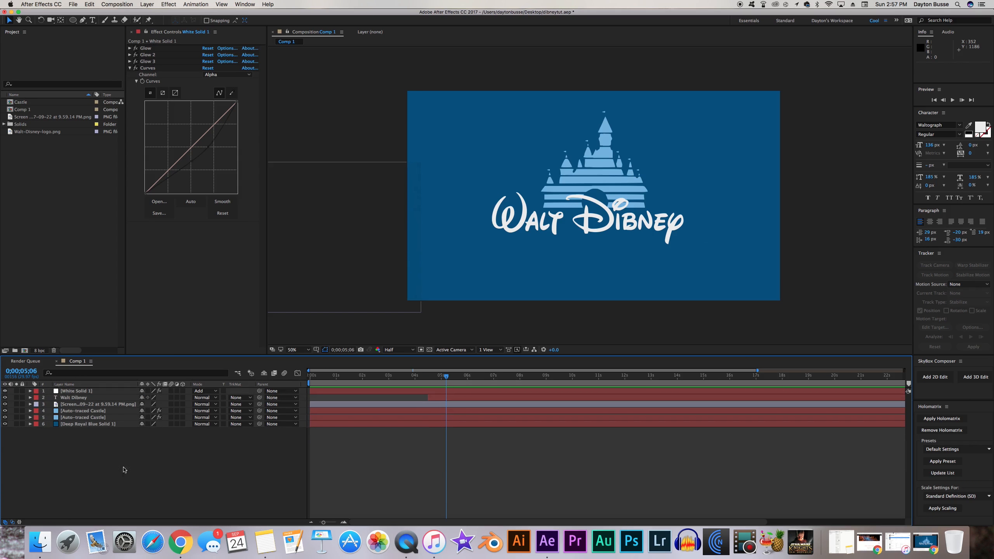
right_click(105, 451)
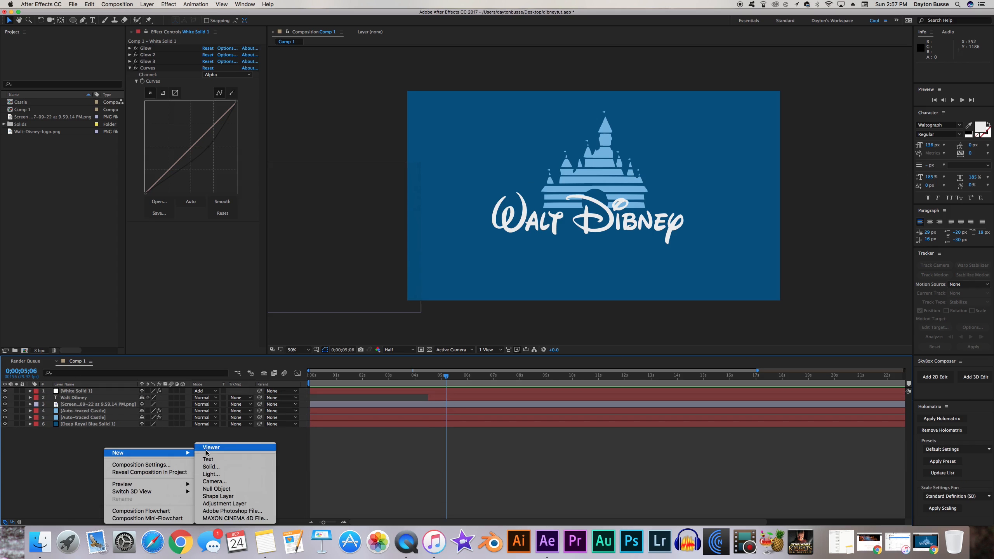
mouse_move(174, 458)
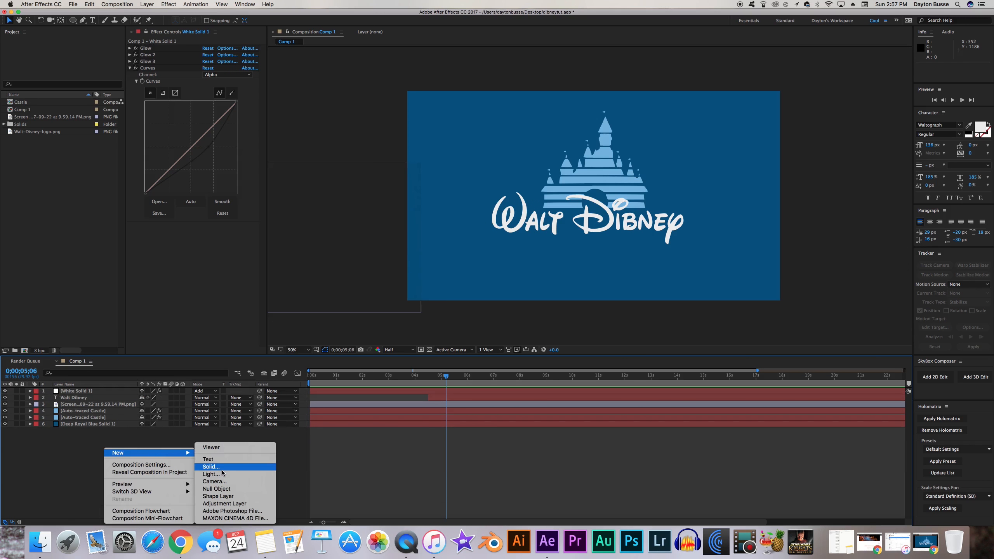
left_click(217, 496)
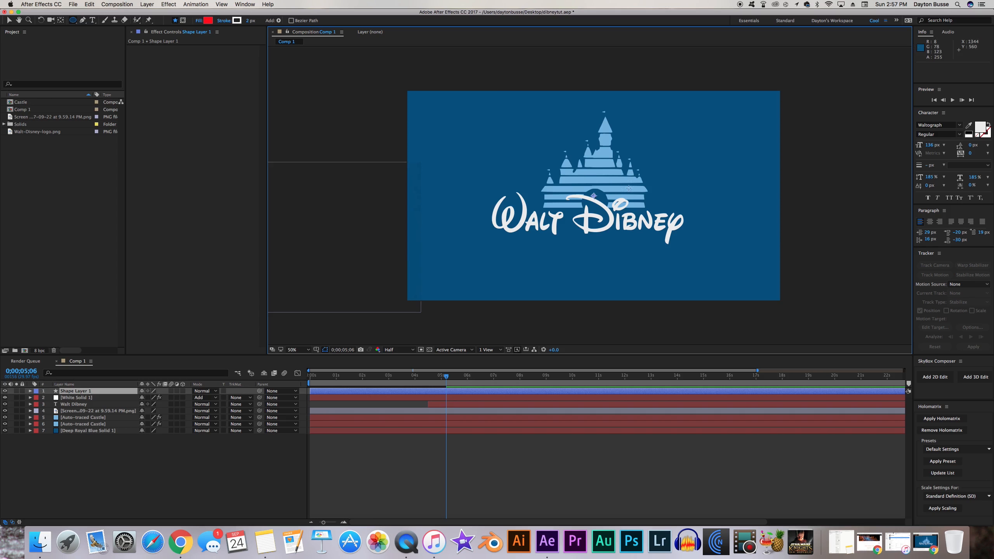
Step: Draw a circle on the shape layer, centred near the castle's archway and reaching up to the tallest tower
key("period")
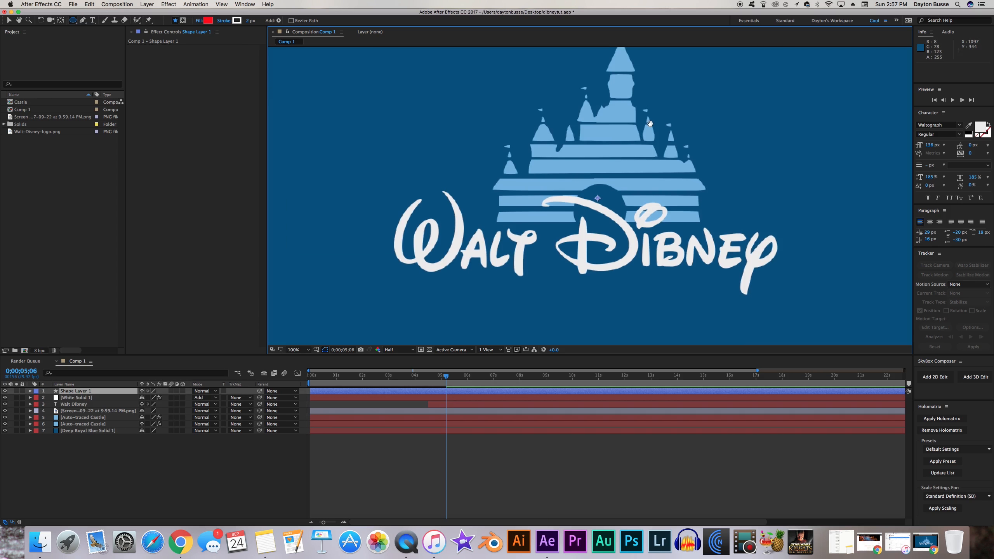
scroll(603, 227, "up", 5)
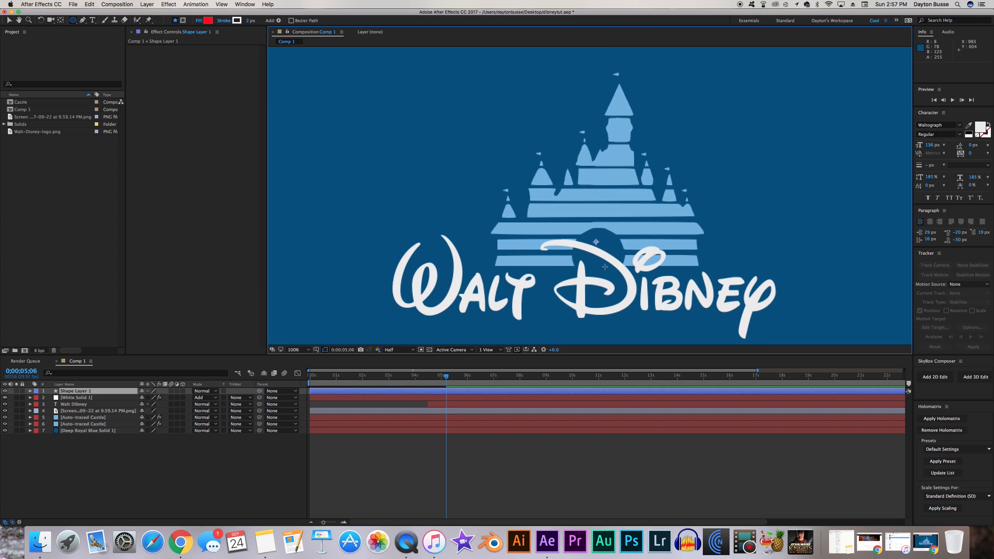
key("comma")
mouse_move(593, 230)
left_mouse_down()
mouse_move(630, 282)
mouse_move(639, 265)
mouse_move(653, 279)
mouse_move(640, 261)
mouse_move(661, 290)
left_mouse_up()
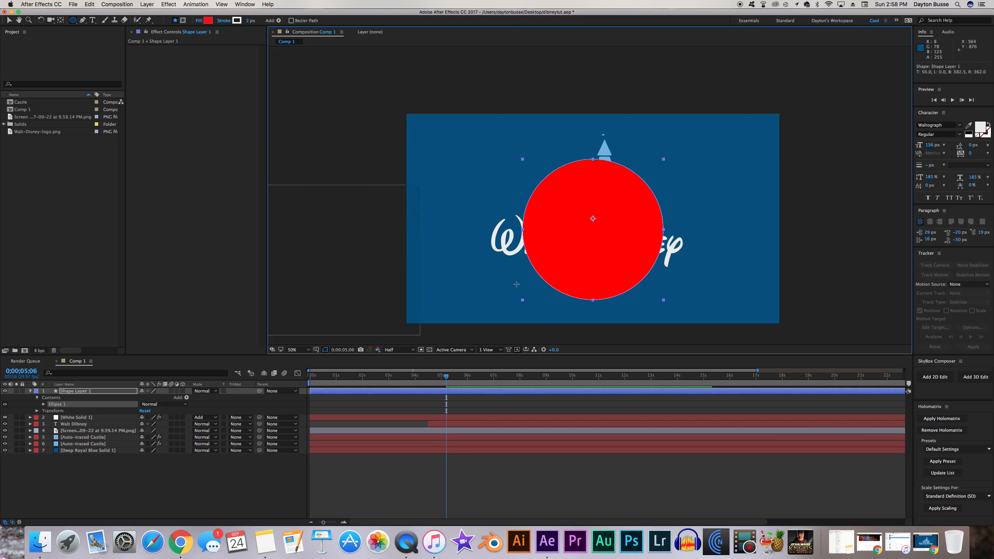
Step: Set the circle's fill opacity to 0% and its stroke width to 7
left_click(44, 405)
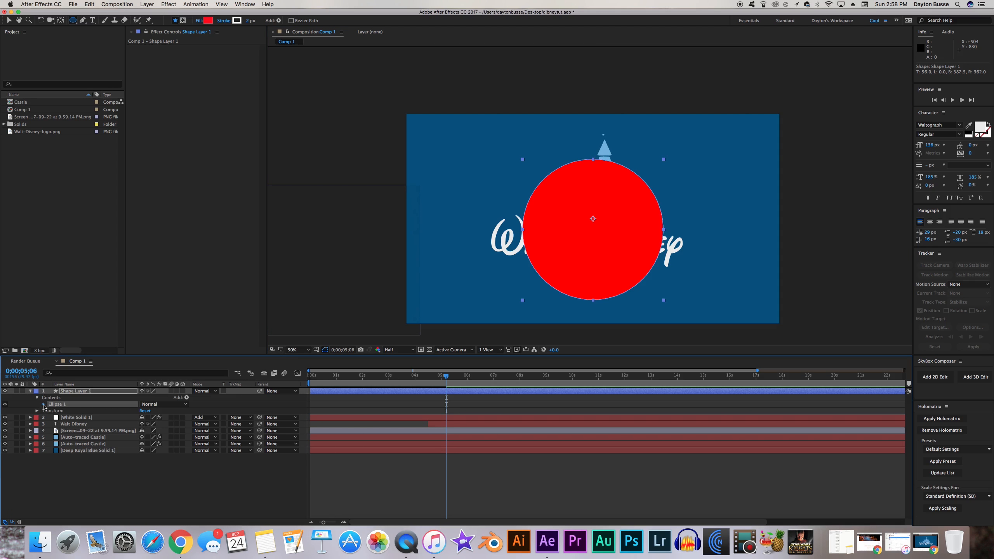
left_click(50, 425)
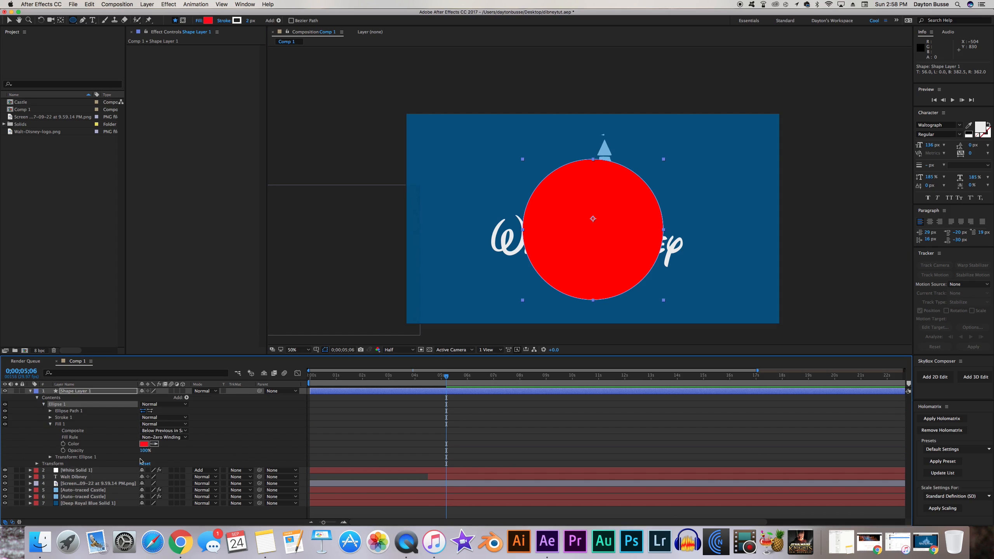
left_click_drag(142, 450, 69, 454)
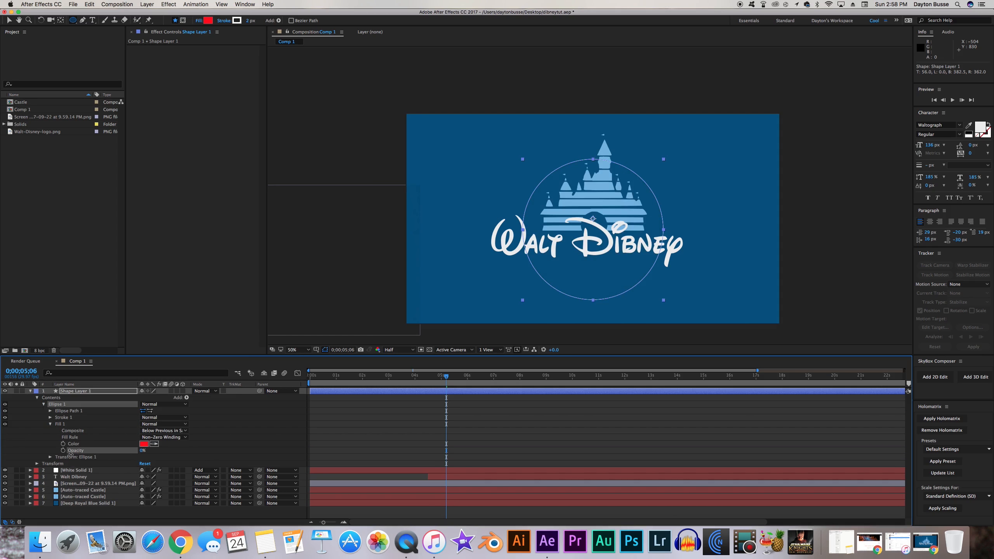
left_click(50, 425)
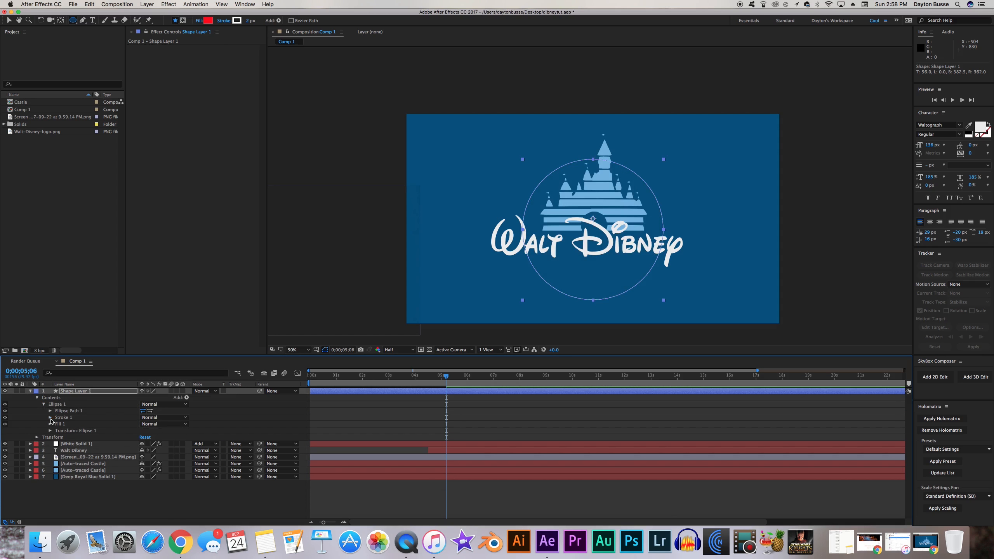
left_click(50, 418)
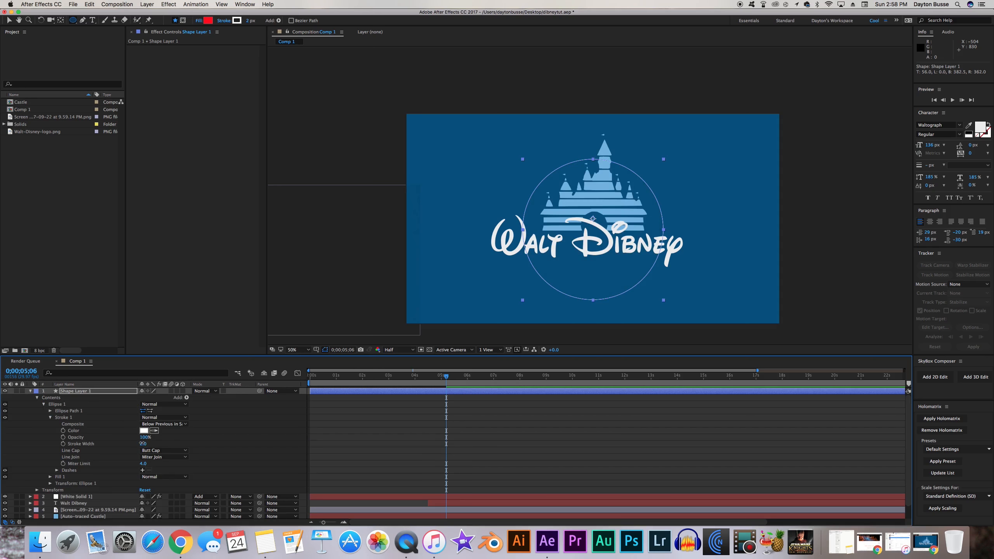
left_click(143, 444)
key("Return")
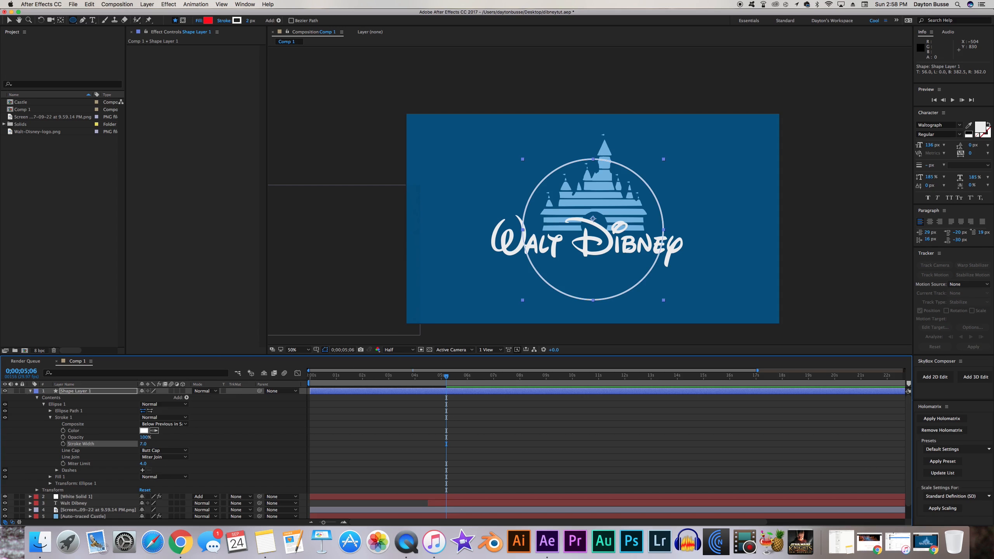
Step: Move the Disney reference screenshot layer to about 20, 372 so its arc sits beside the new circle for comparison
scroll(83, 464, "down", 1)
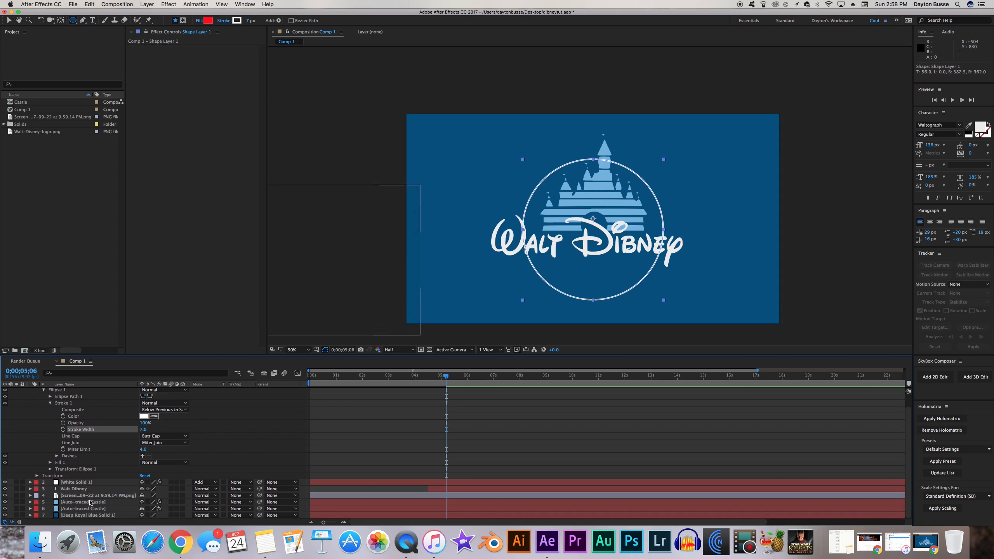
left_click(90, 496)
key("v")
left_click_drag(309, 288, 435, 213)
key("period")
left_click_drag(500, 181, 635, 226)
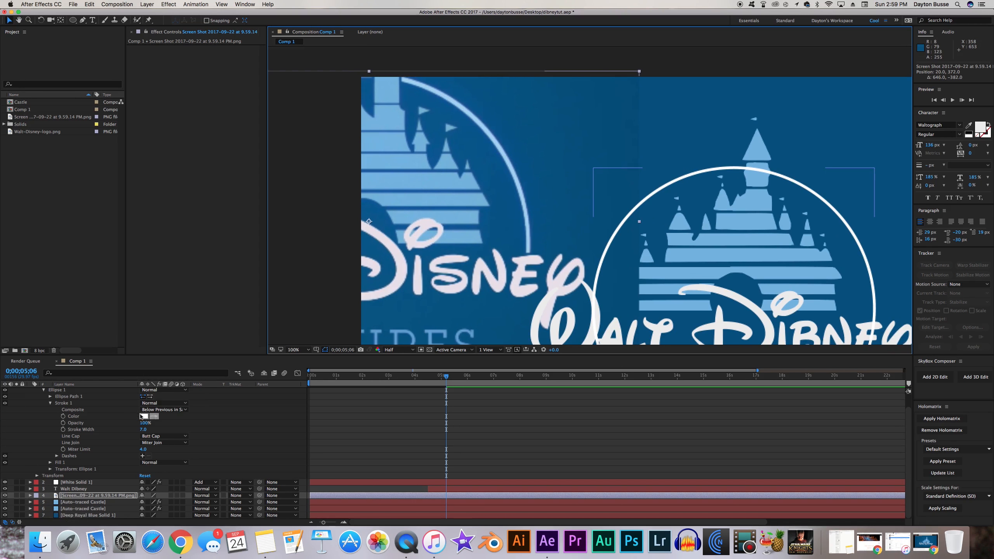
Step: Sample the circle's stroke color from the arc in the reference screenshot and set the stroke width to 8
left_click(103, 418)
left_click(153, 417)
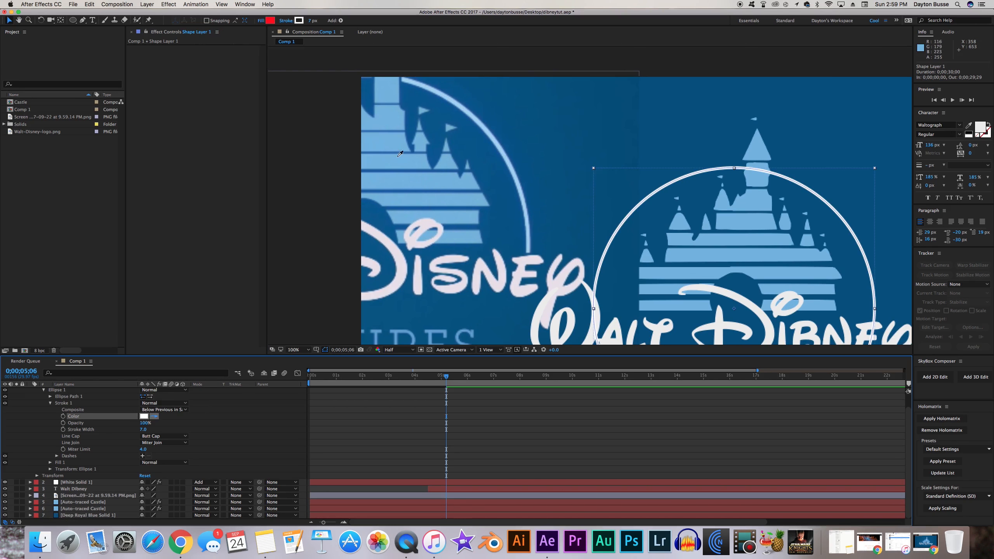
left_click(492, 137)
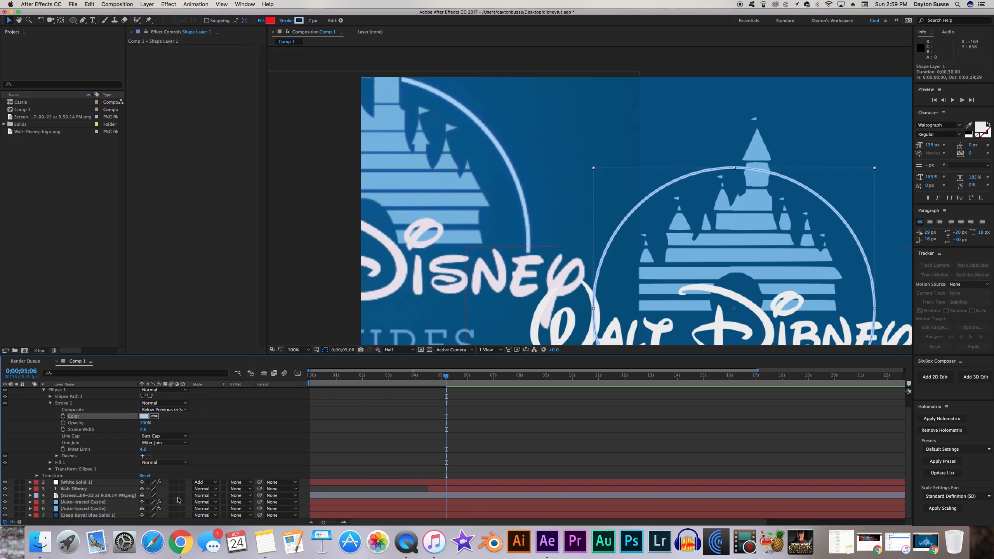
left_click(242, 460)
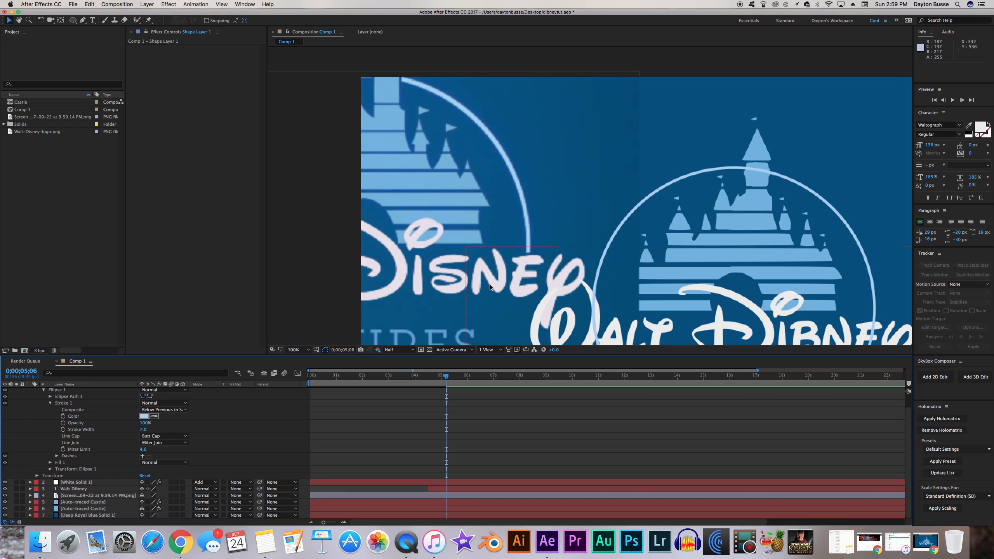
left_click(149, 429)
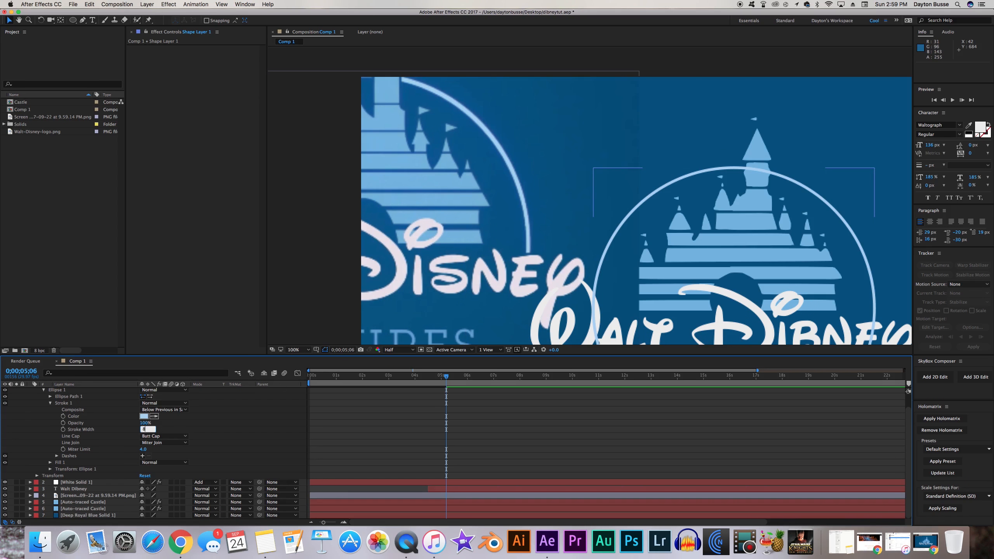
key("Return")
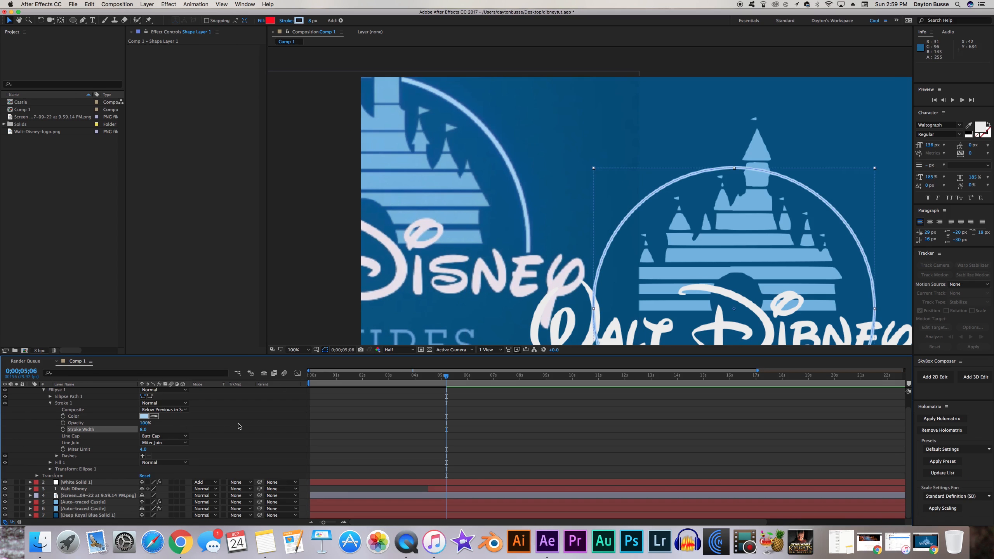
Step: Collapse Shape Layer 1 and move the reference screenshot layer off the left side of the composition
scroll(44, 432, "up", 2)
left_click(31, 391)
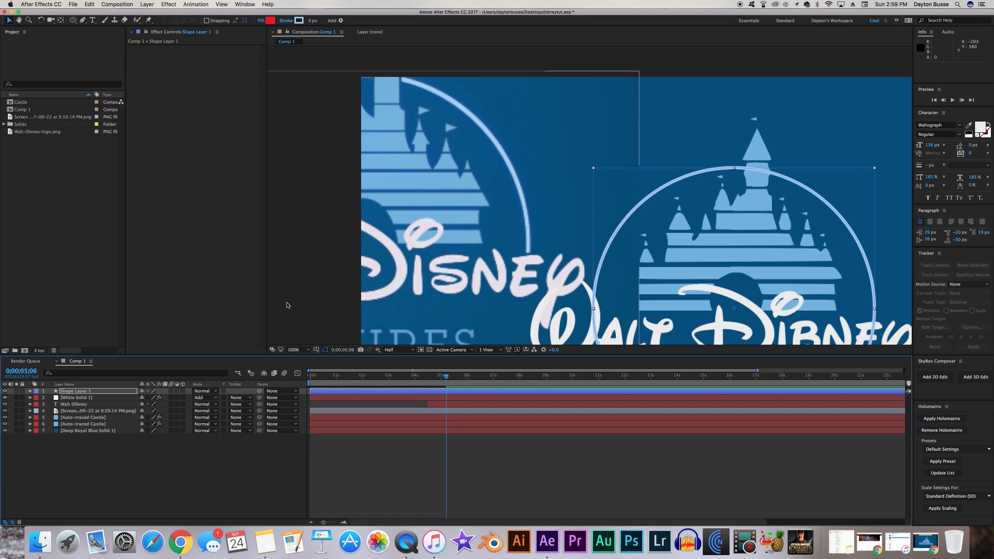
left_click(113, 410)
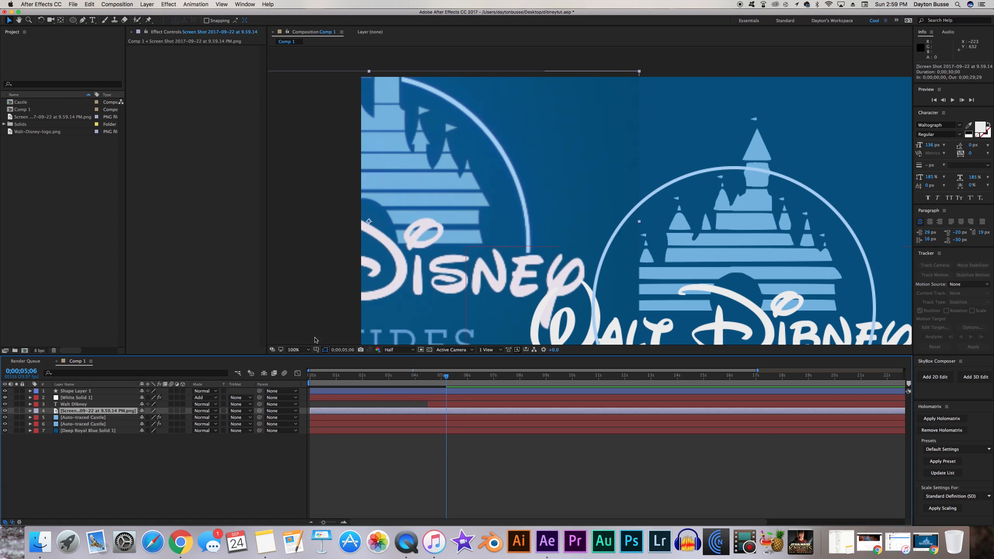
scroll(473, 284, "down", 2)
left_click_drag(563, 208, 482, 226)
scroll(482, 226, "up", 2)
scroll(482, 226, "down", 1)
left_click_drag(680, 244, 592, 236)
scroll(592, 236, "up", 1)
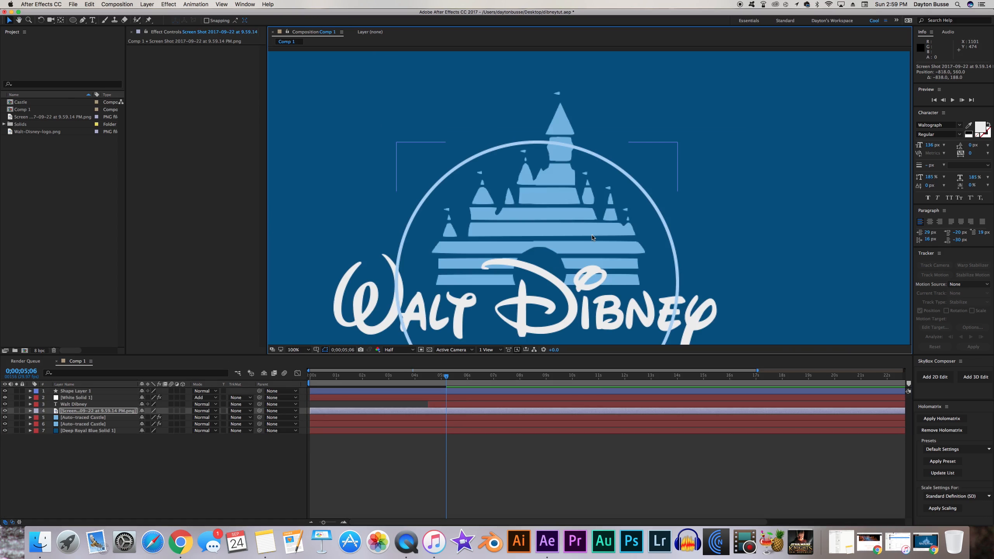
scroll(576, 227, "down", 1)
scroll(575, 220, "up", 1)
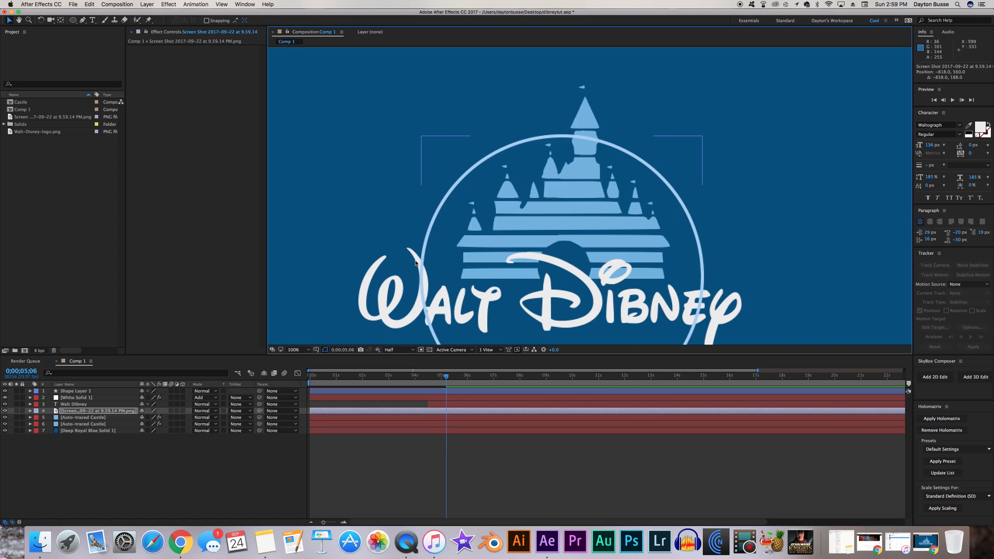
scroll(588, 191, "down", 1)
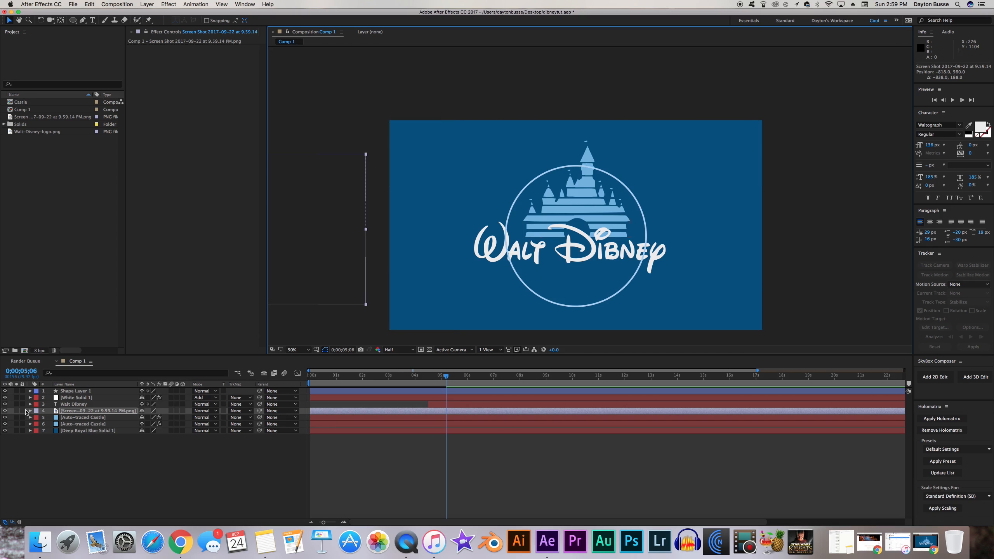
Step: Add a Trim Paths operator to Shape Layer 1 and expand its properties
left_click(86, 391)
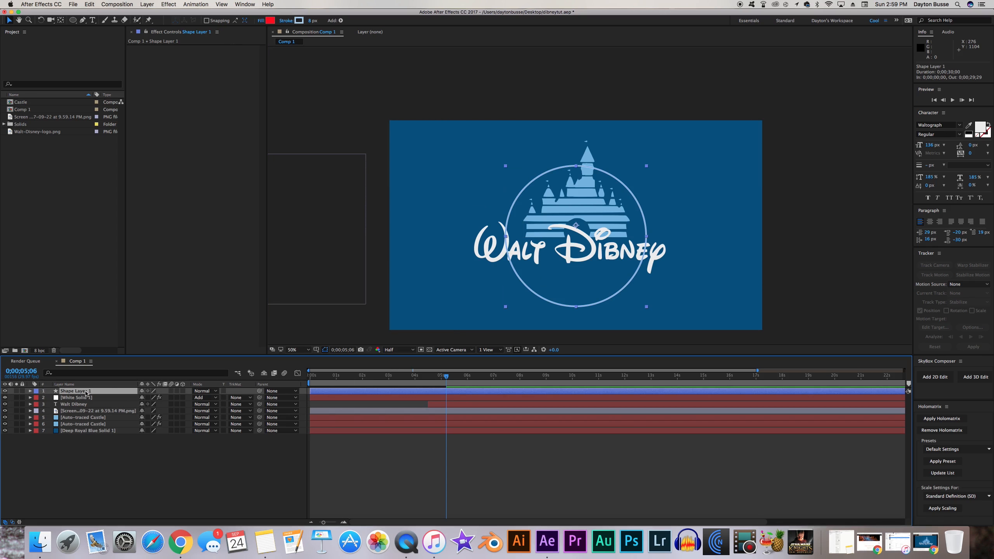
left_click(31, 391)
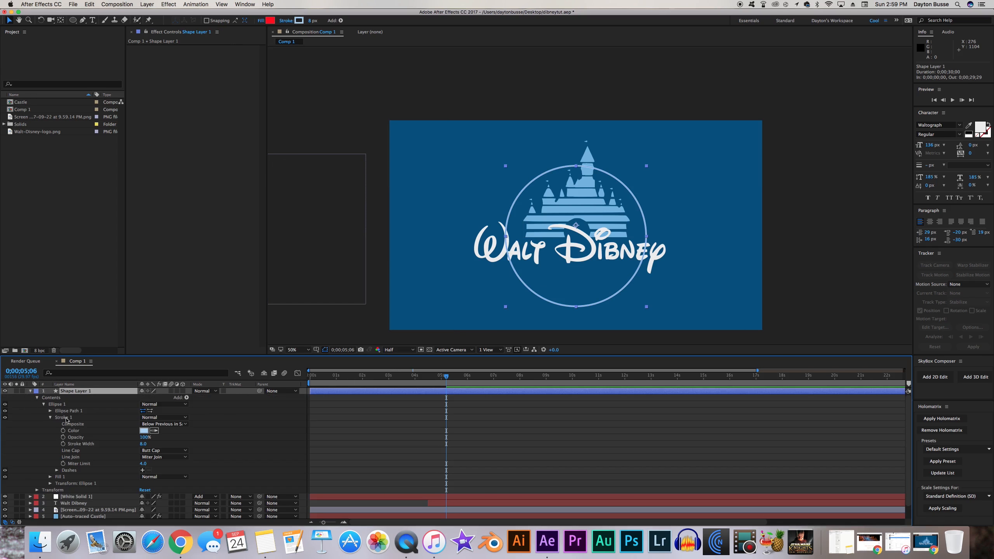
left_click(50, 418)
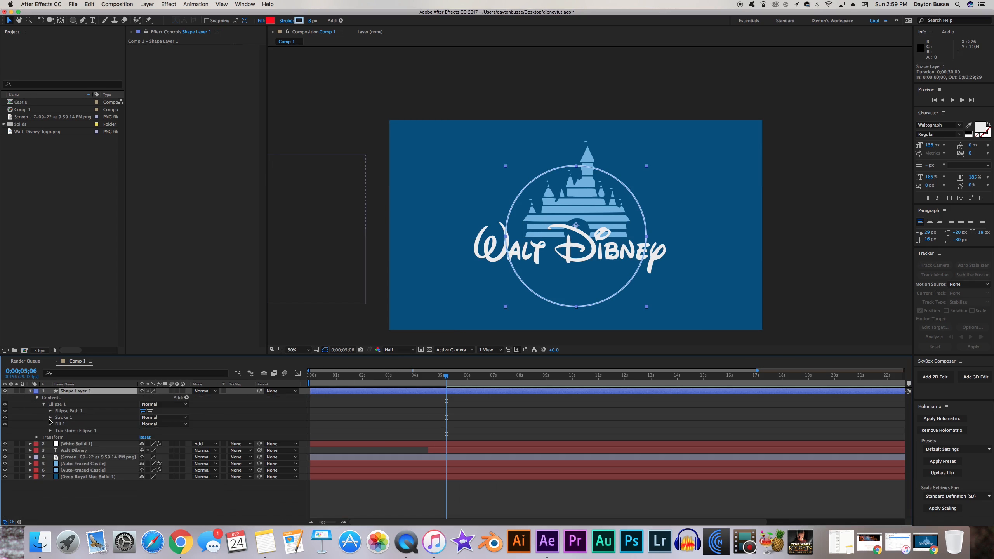
left_click(187, 398)
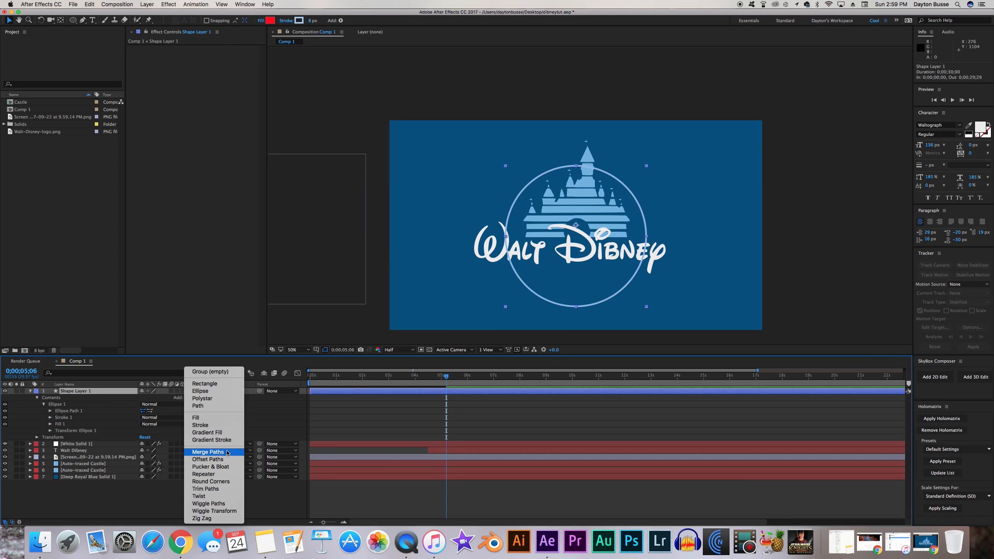
left_click(218, 490)
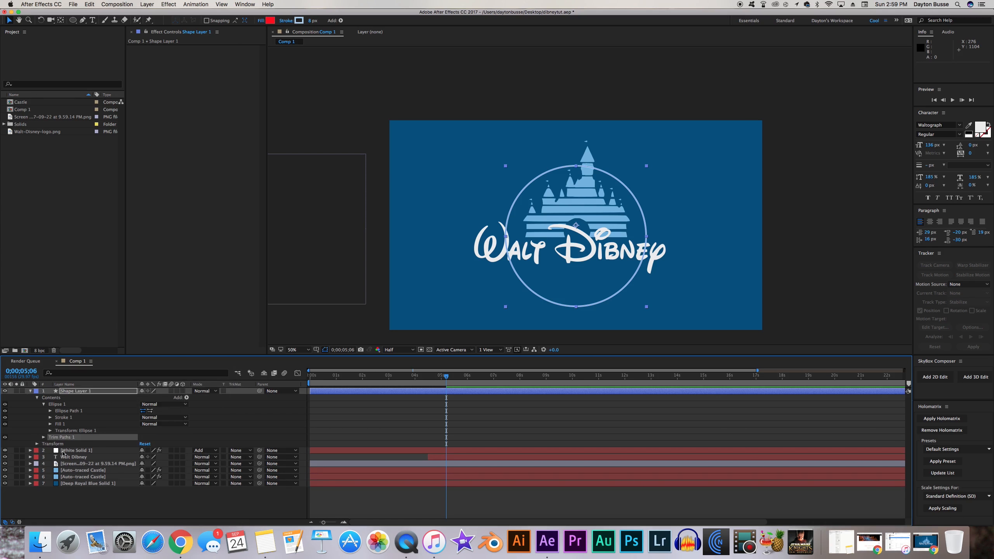
left_click(43, 437)
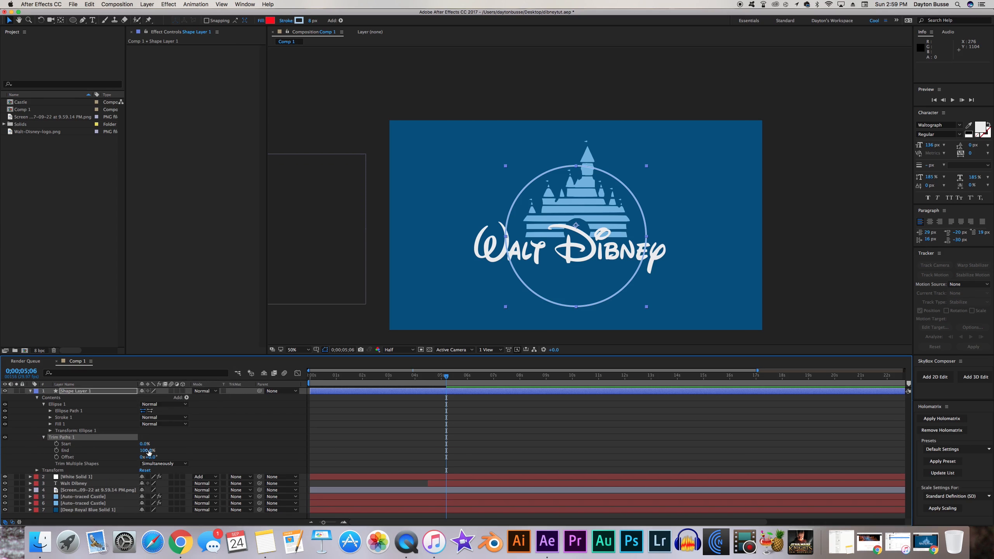
Step: Try a higher Trim Paths Start value on the circle and undo the change
left_click(144, 444)
left_click_drag(144, 444, 171, 444)
key("super+z")
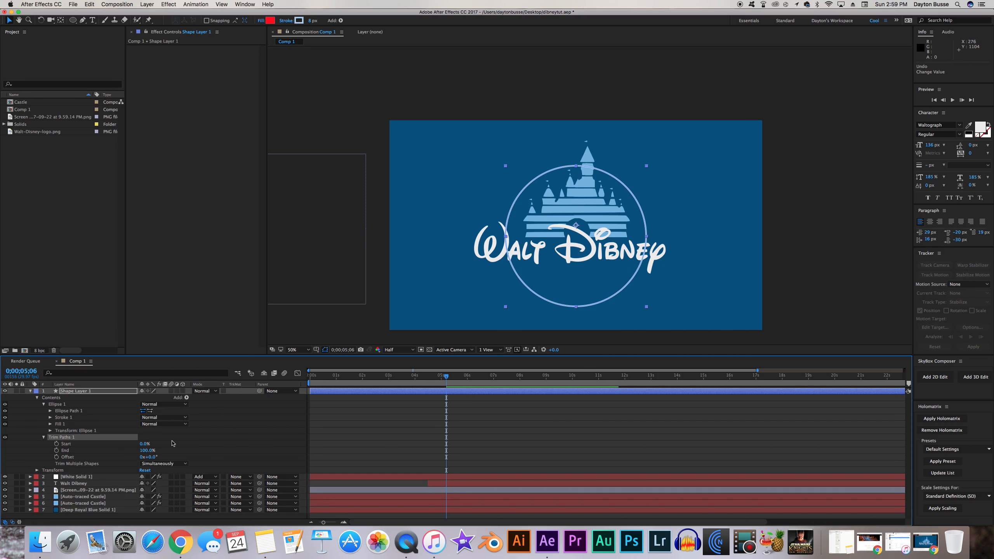
Step: Set the circle's Trim Paths End to 45% and Start to 2%
left_click(148, 451)
left_click(153, 451)
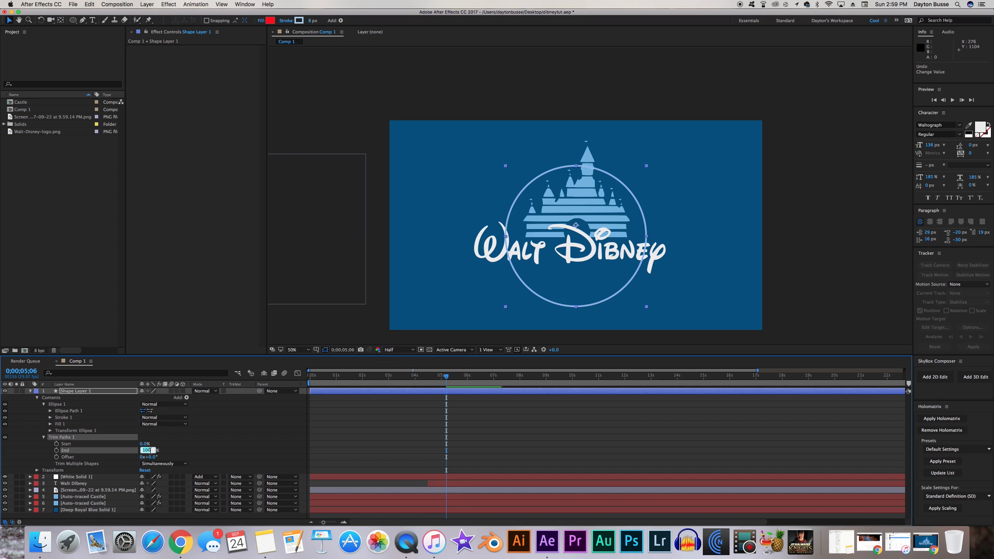
type("45")
key("Return")
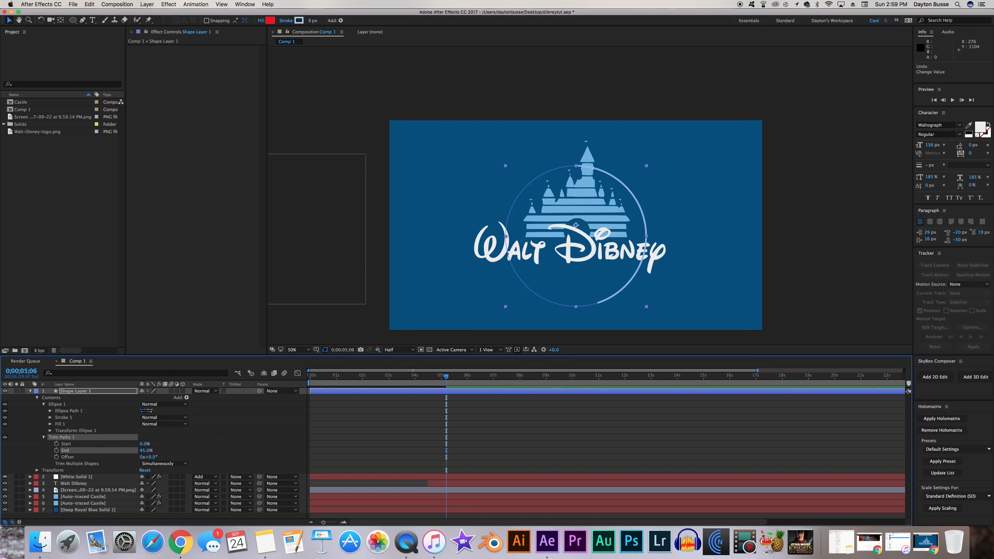
left_click(145, 444)
type("2")
key("Return")
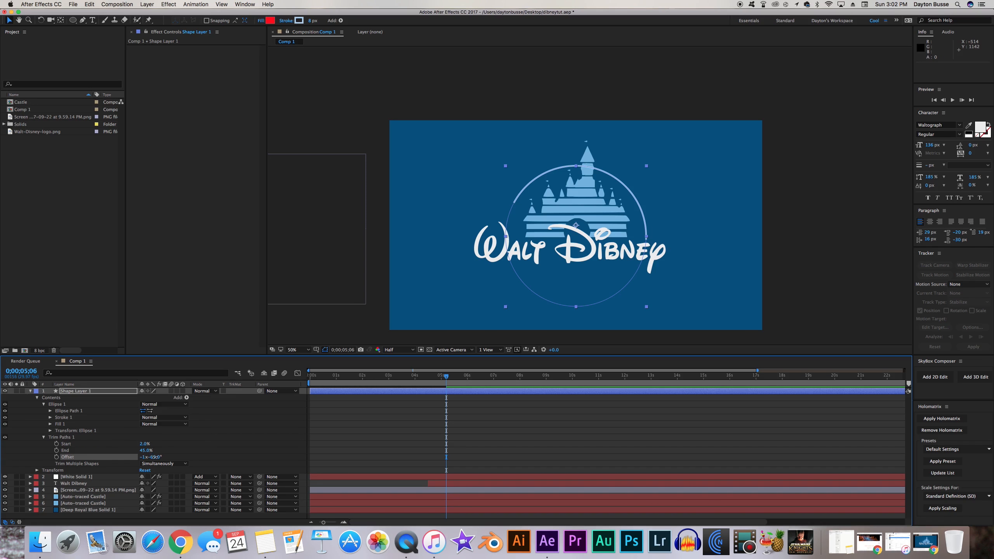
Step: Set the Trim Paths Offset to -1x-87° and End to 50% so the arc curves over the castle
left_click_drag(149, 457, 150, 458)
left_click(152, 451)
type("50")
key("Return")
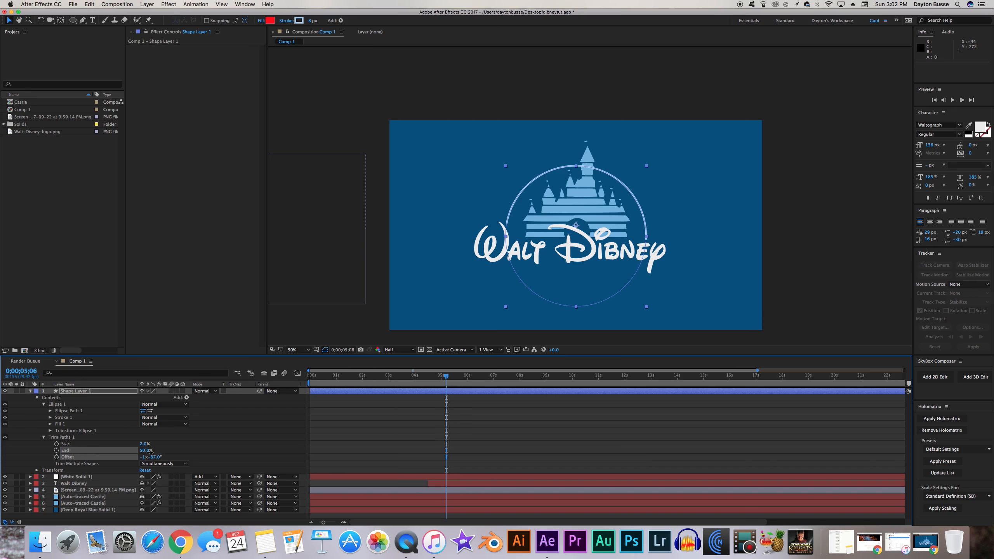
scroll(590, 299, "up", 1)
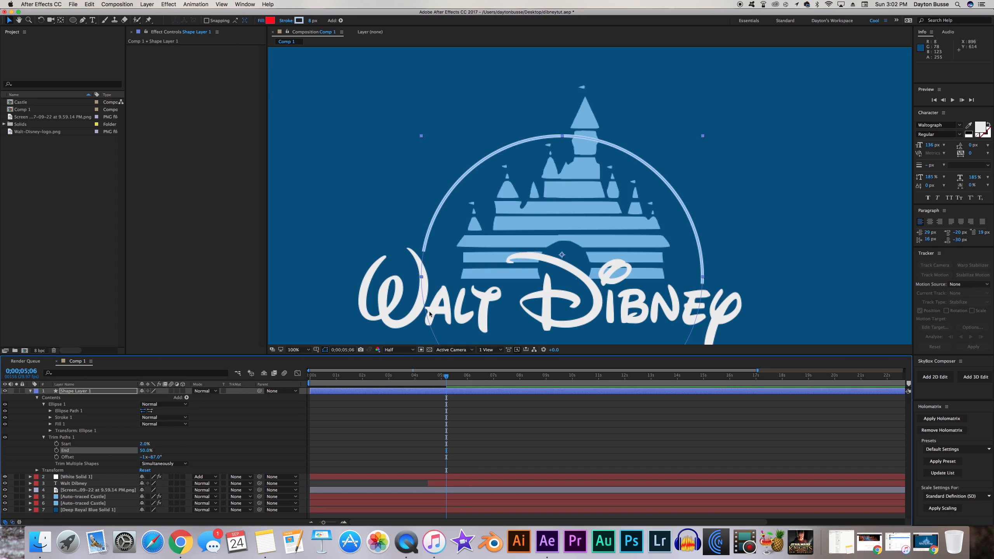
left_click(264, 447)
scroll(548, 188, "down", 1)
scroll(575, 218, "up", 1)
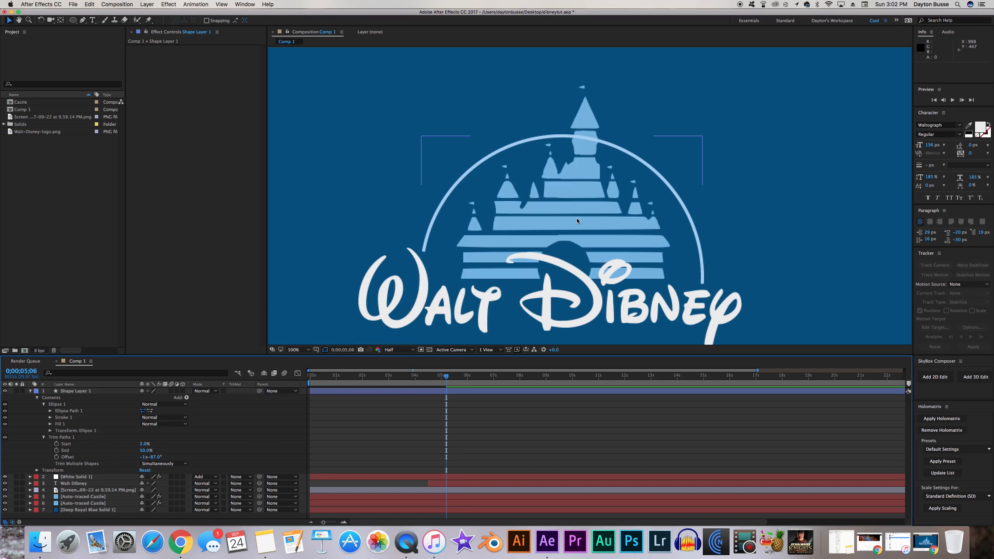
Step: Move Shape Layer 1 beneath both Auto-traced Castle layers, above the Deep Royal Blue Solid, and expand its properties
left_click(67, 410)
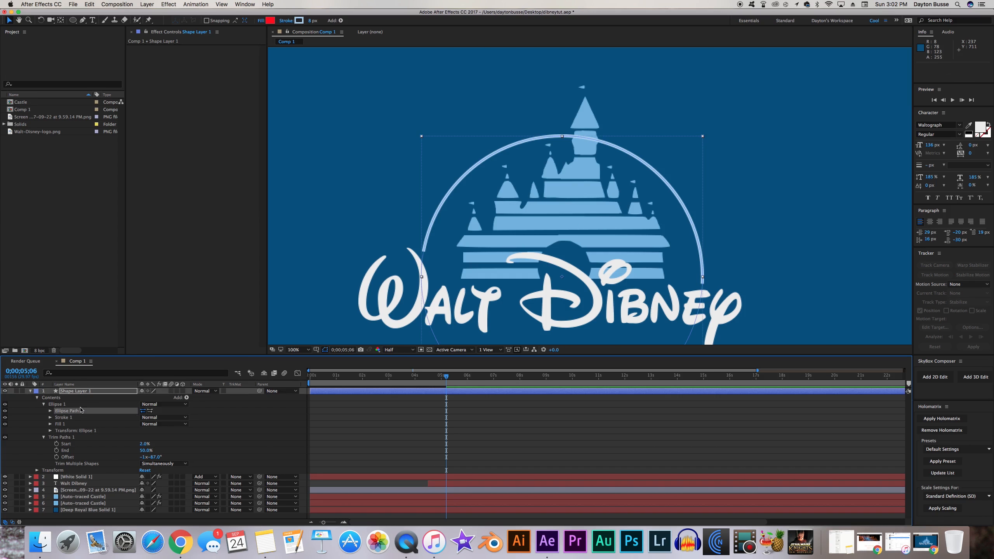
scroll(571, 114, "up", 2)
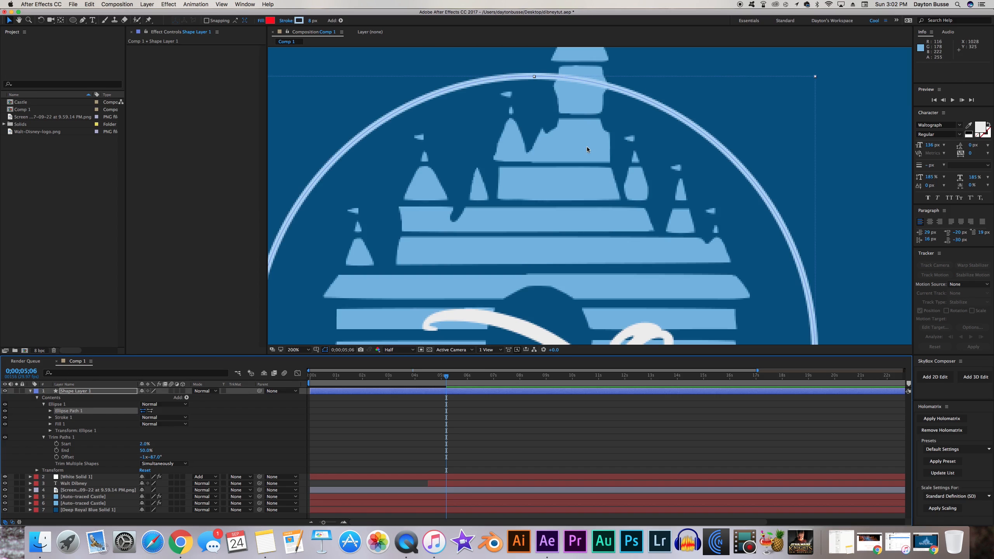
scroll(589, 161, "down", 1)
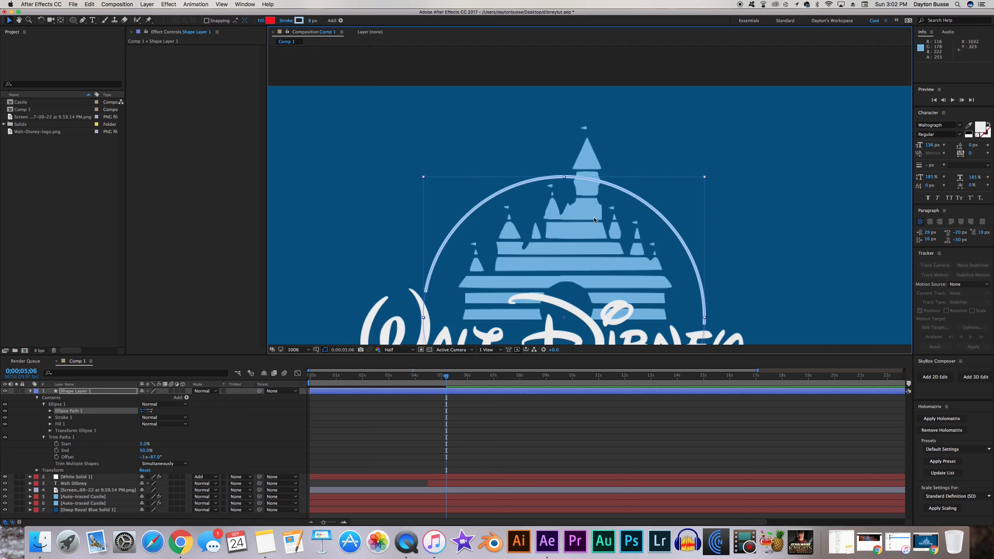
left_click(97, 391)
key("u")
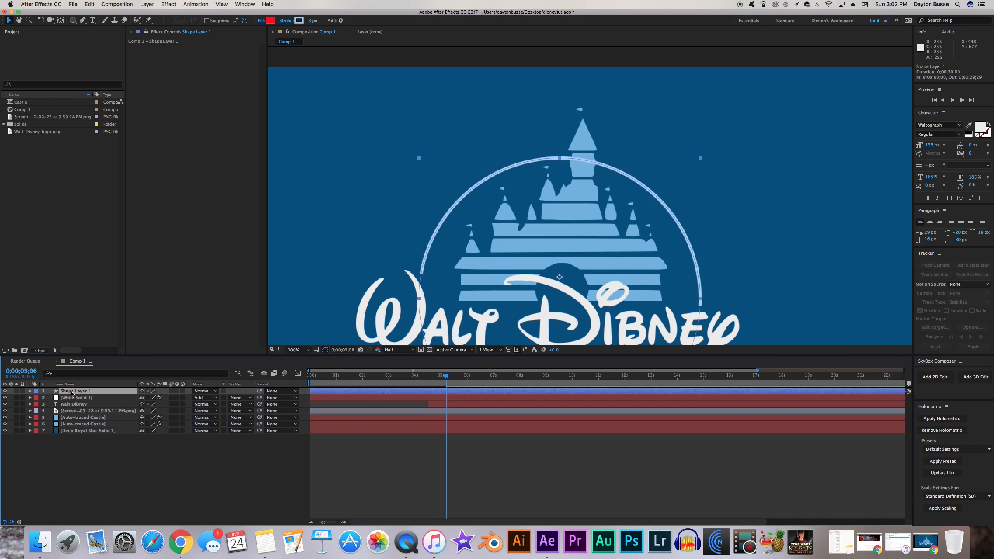
left_click_drag(71, 392, 81, 426)
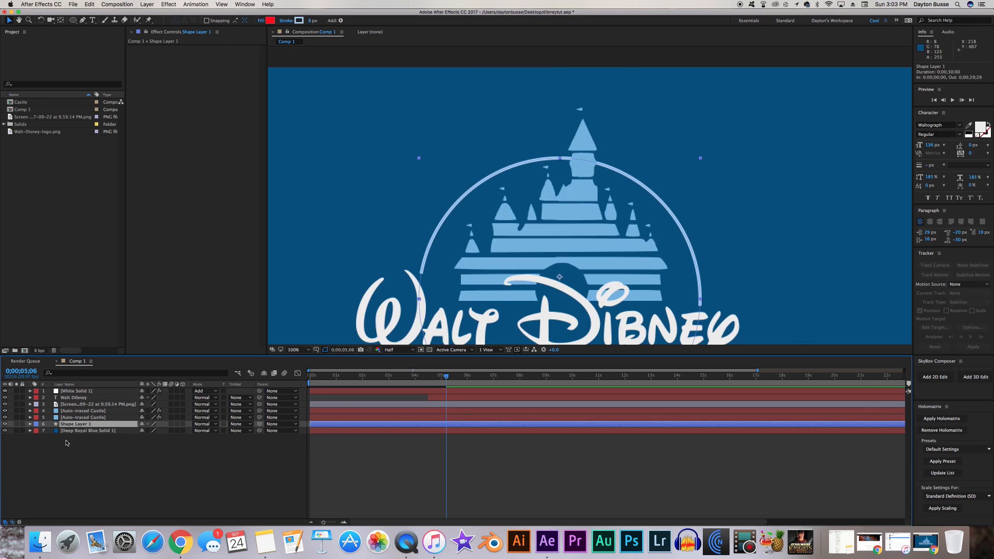
left_click(31, 425)
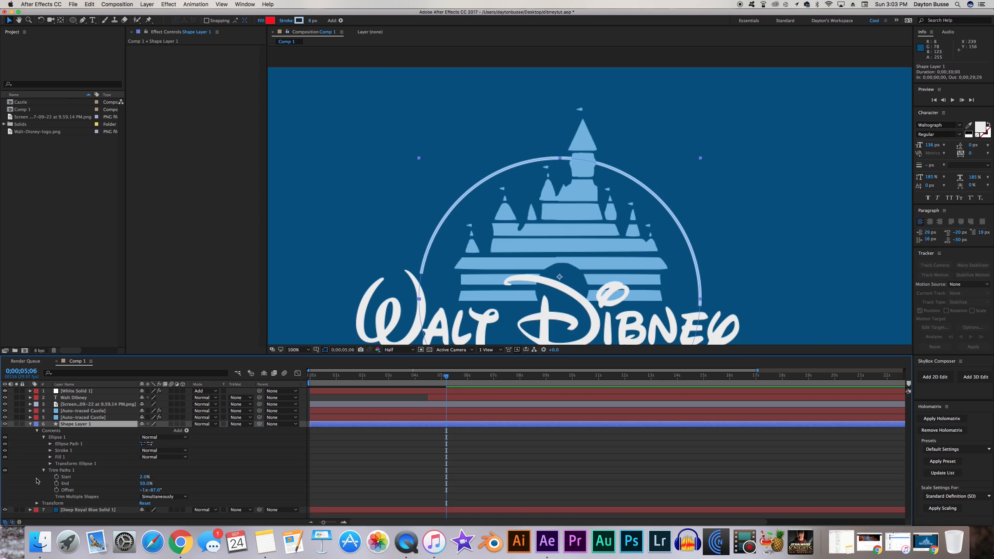
Step: Try a different Trim Paths End value on the arc and undo the change
left_click(66, 483)
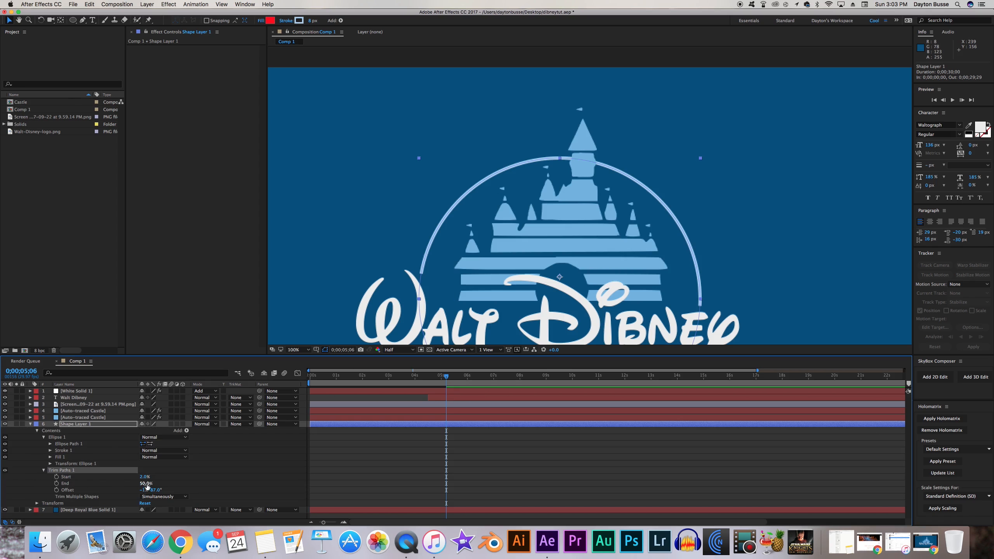
left_click_drag(146, 484, 154, 485)
key("super+z")
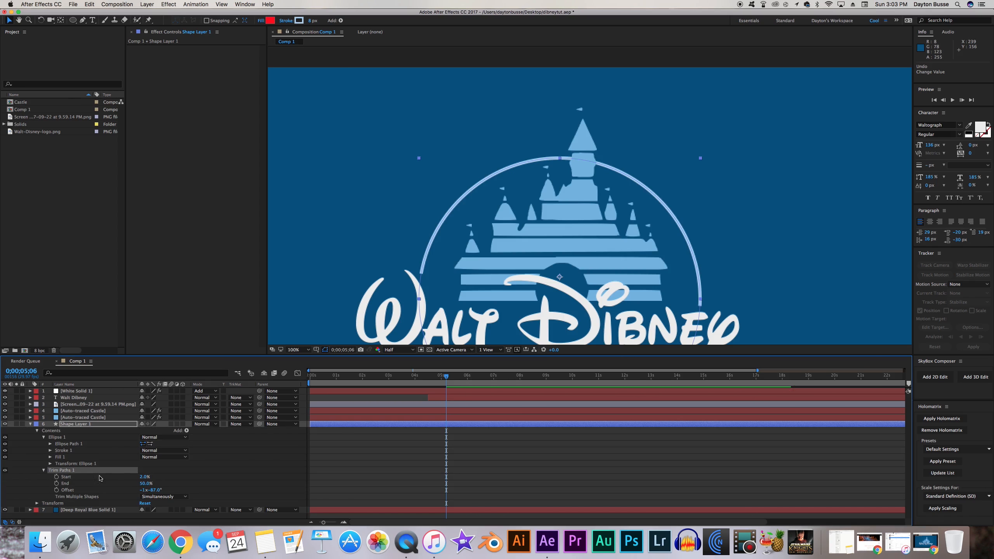
Step: Keyframe the Trim Paths Start at 0;00;05;10 with a value of 50%
left_click_drag(441, 383, 448, 387)
key("comma")
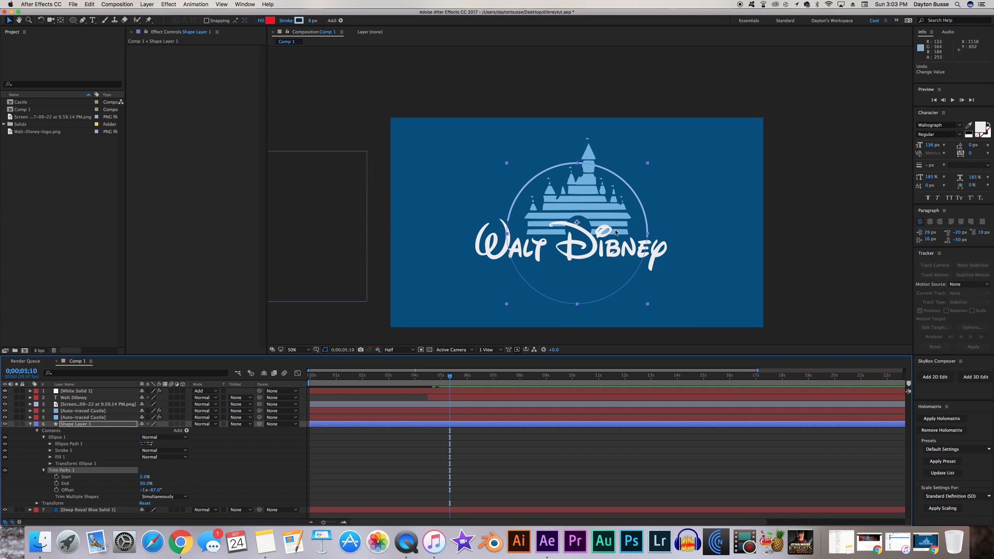
key("period")
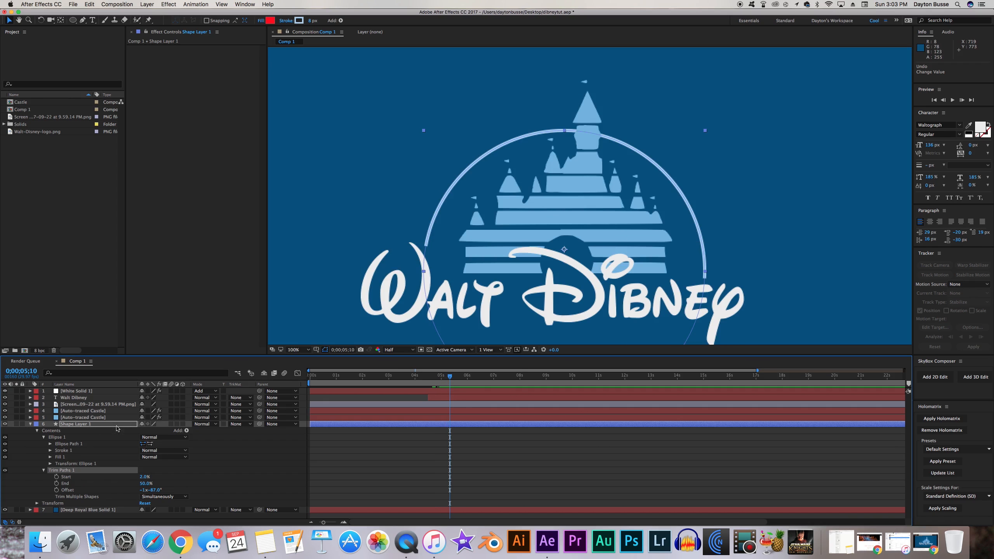
left_click(57, 477)
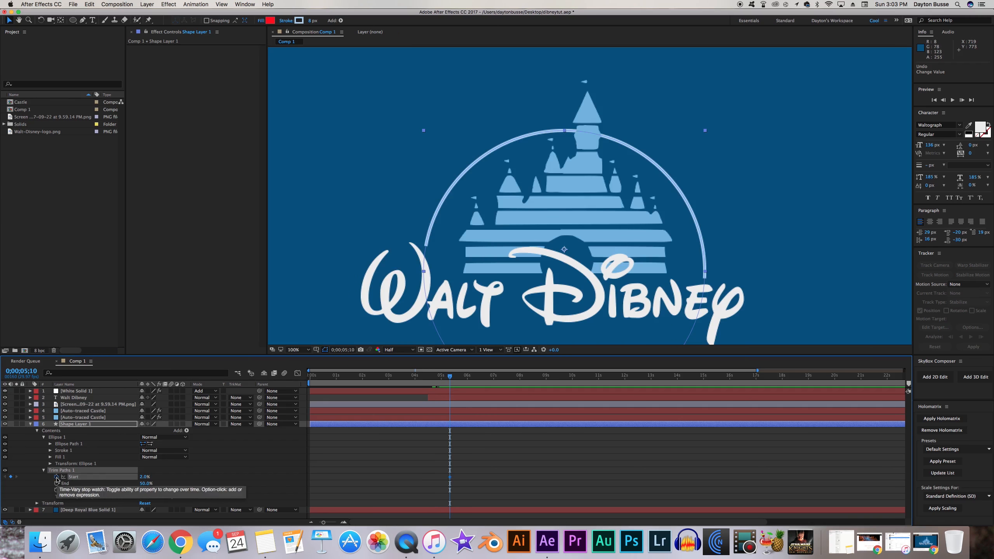
left_click(144, 477)
type("50")
key("Return")
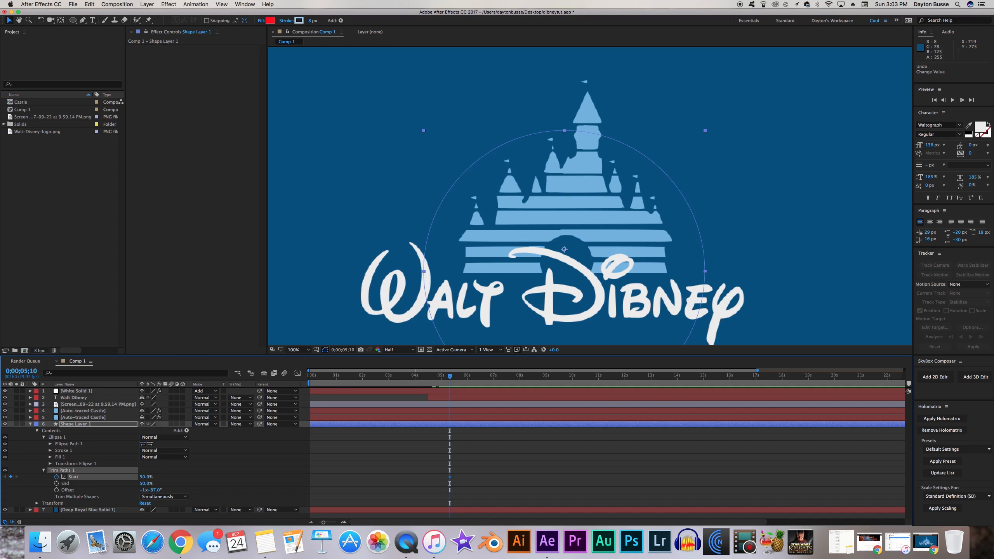
Step: Add a second Trim Paths Start keyframe at 0;00;06;00 with a value of 2%
left_click_drag(450, 379, 467, 385)
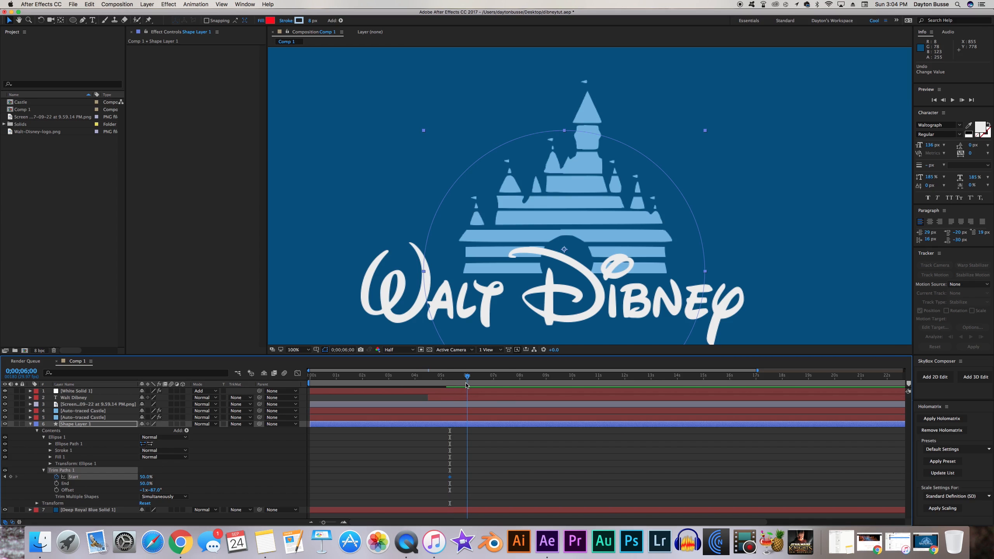
left_click(11, 476)
left_click(146, 476)
key("Return")
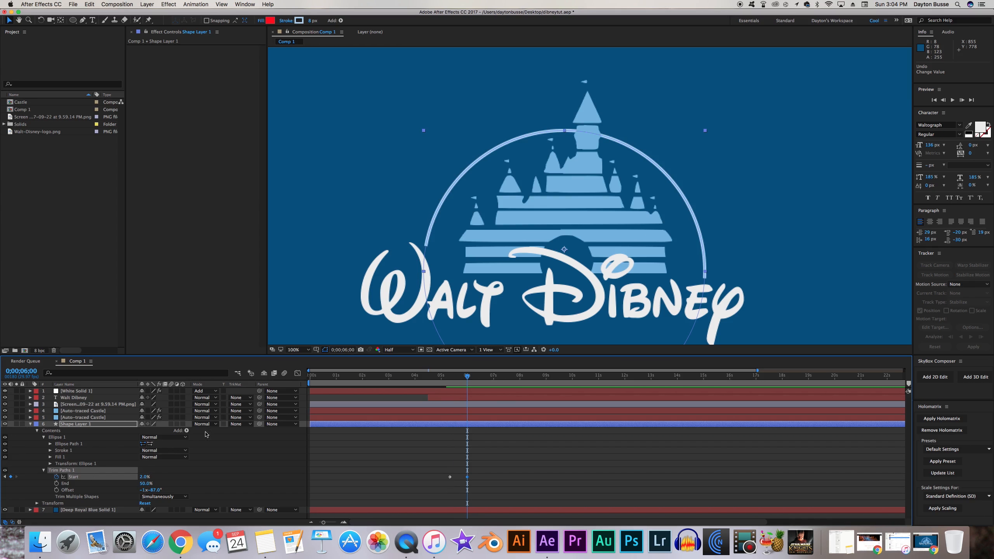
Step: Preview the arc's draw-on animation from 0;00;05;09, collapse Shape Layer 1, and scrub to 0;00;05;17
key("F2")
left_click_drag(467, 377, 449, 378)
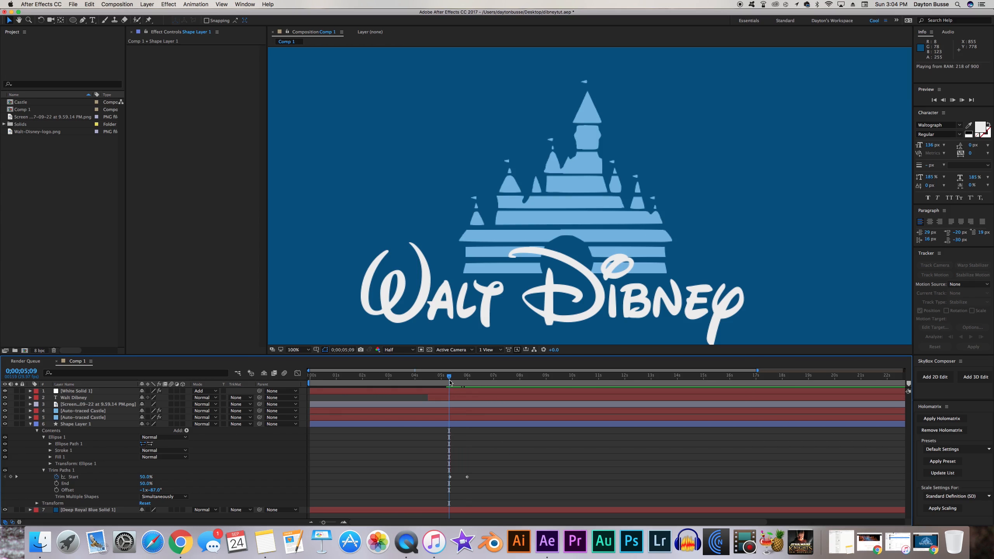
key("space")
key("space")
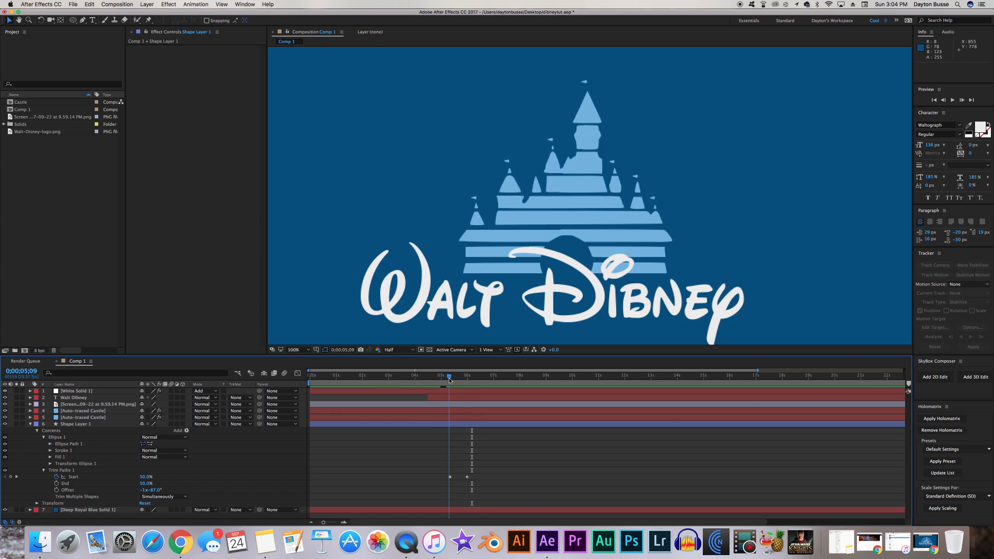
left_click(31, 424)
left_click_drag(448, 382, 456, 380)
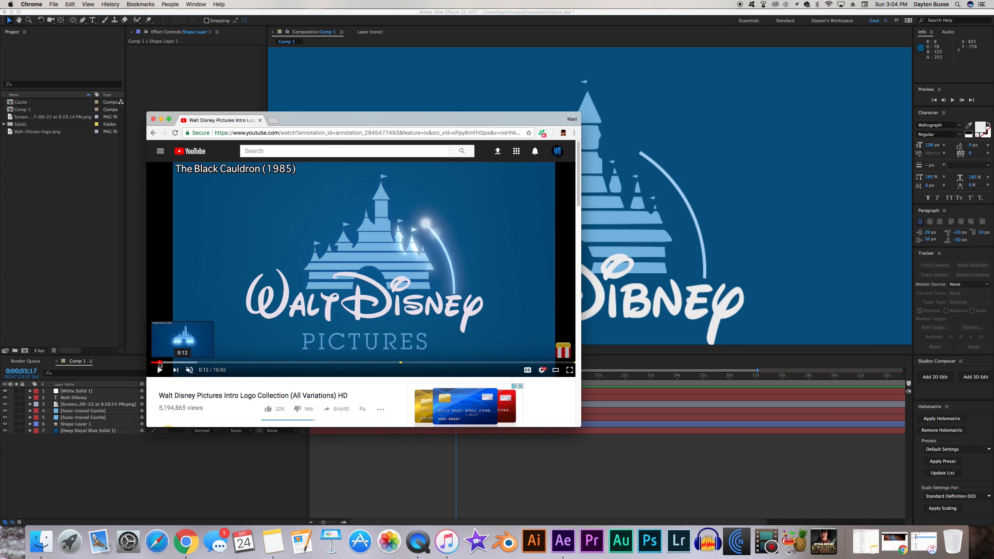
Step: Examine the light leading the arc around 0:12 to 0:13 in the reference Disney intro video and put the browser away
left_click(160, 363)
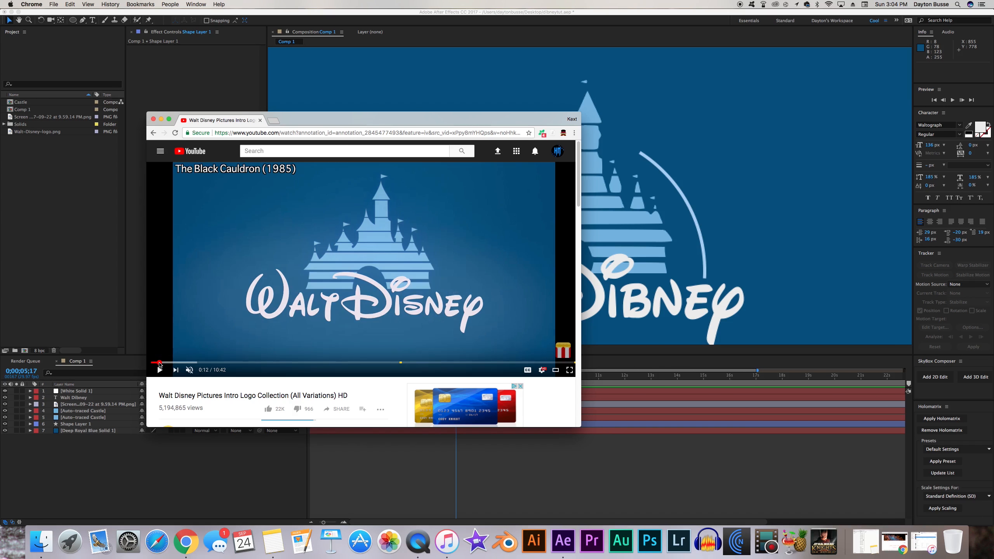
left_click(159, 370)
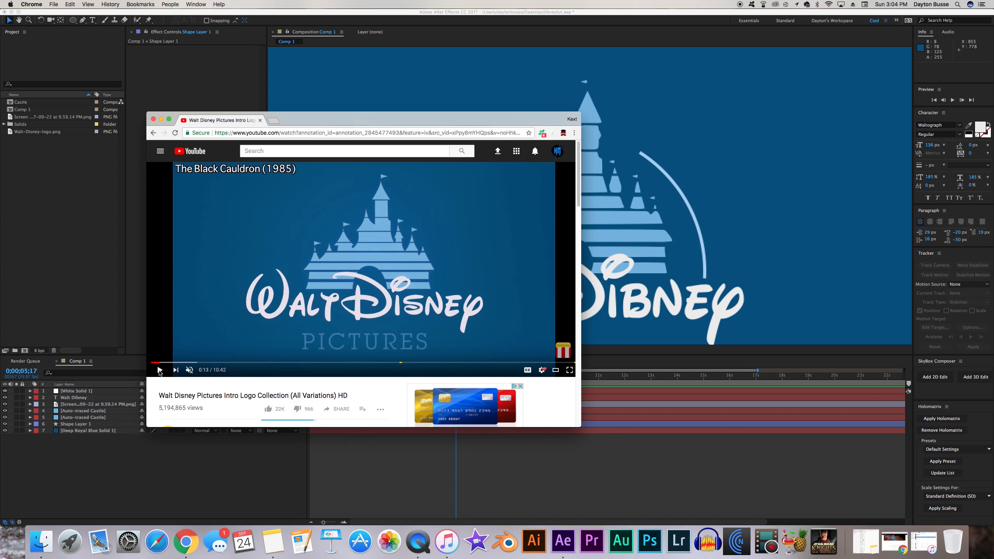
left_click(159, 370)
left_click(159, 370)
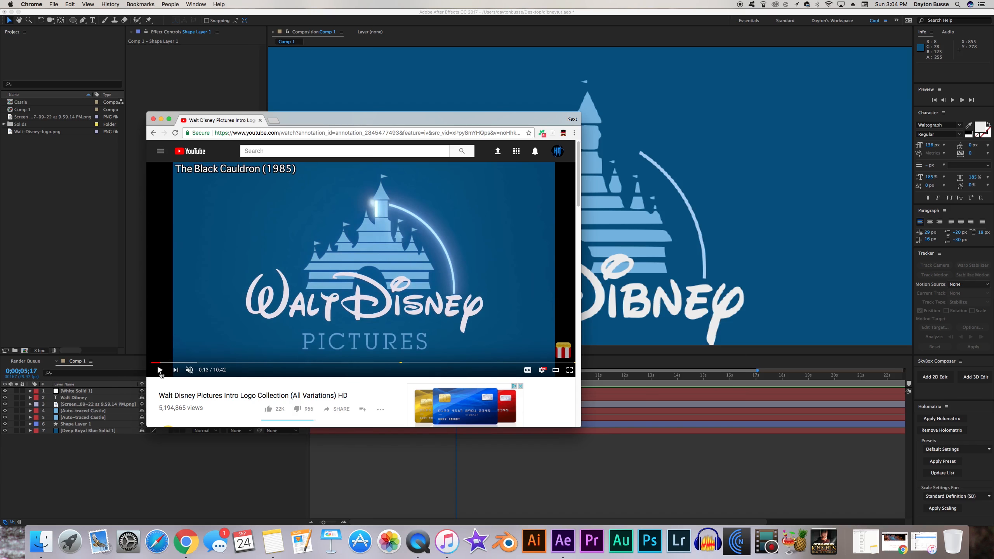
left_click(160, 372)
left_click(160, 372)
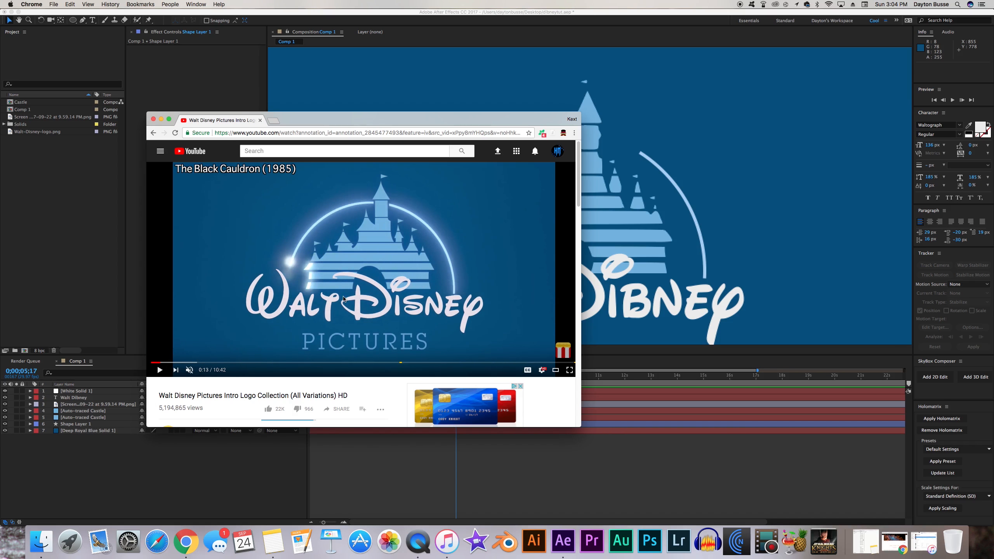
left_click(162, 120)
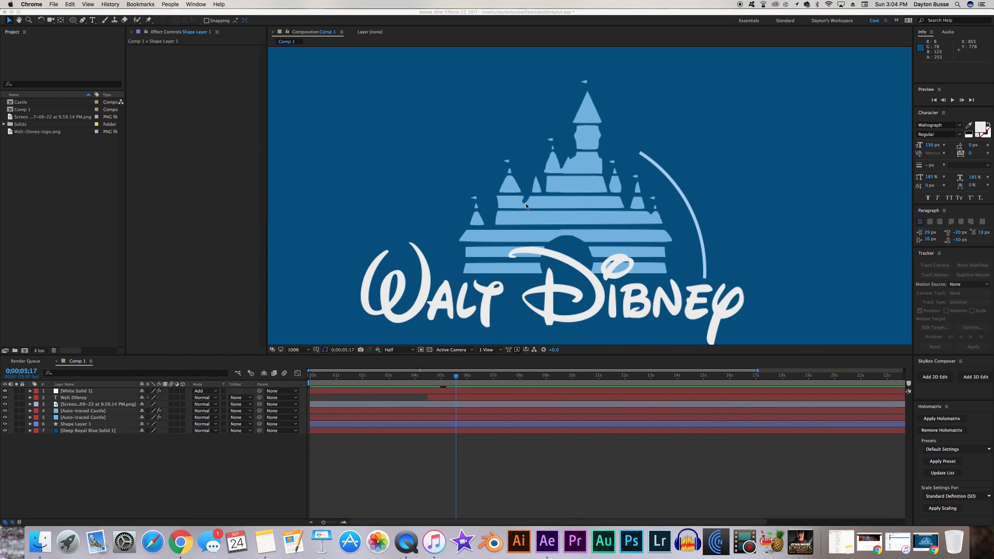
Step: Create a new 30-second composition with the HDTV 1080 29.97 preset and save the project
left_click(24, 351)
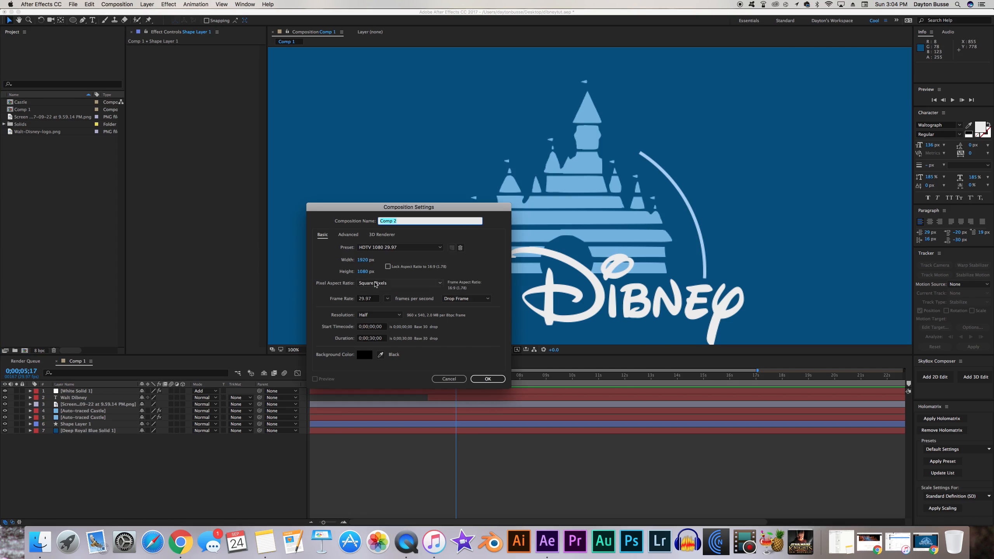
left_click(488, 378)
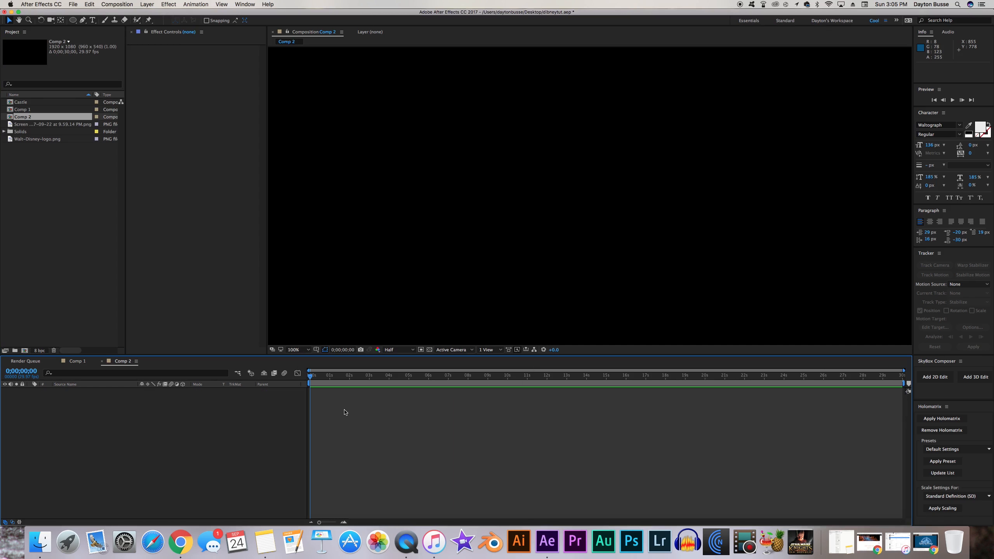
key("comma")
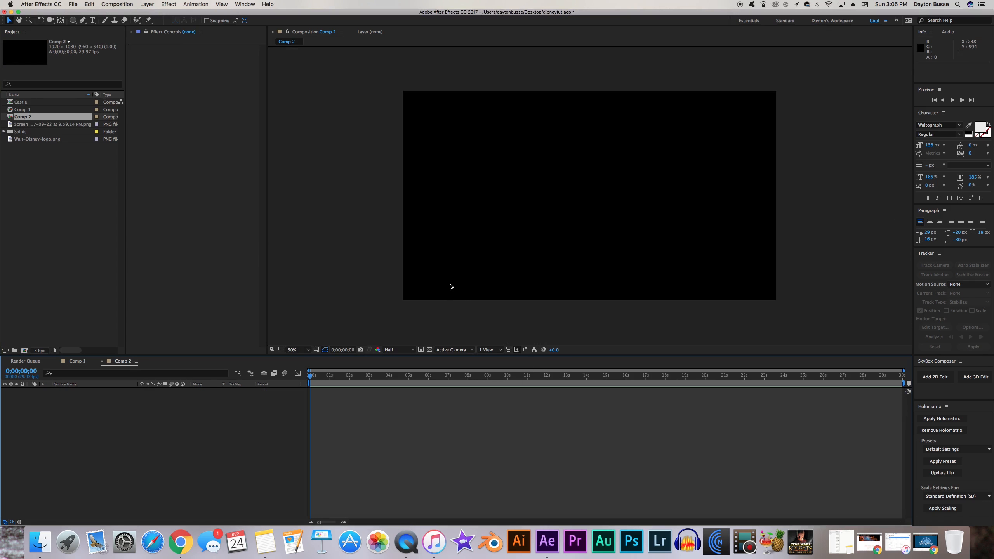
key("super+s")
Step: Add a white solid layer to the new composition
right_click(185, 415)
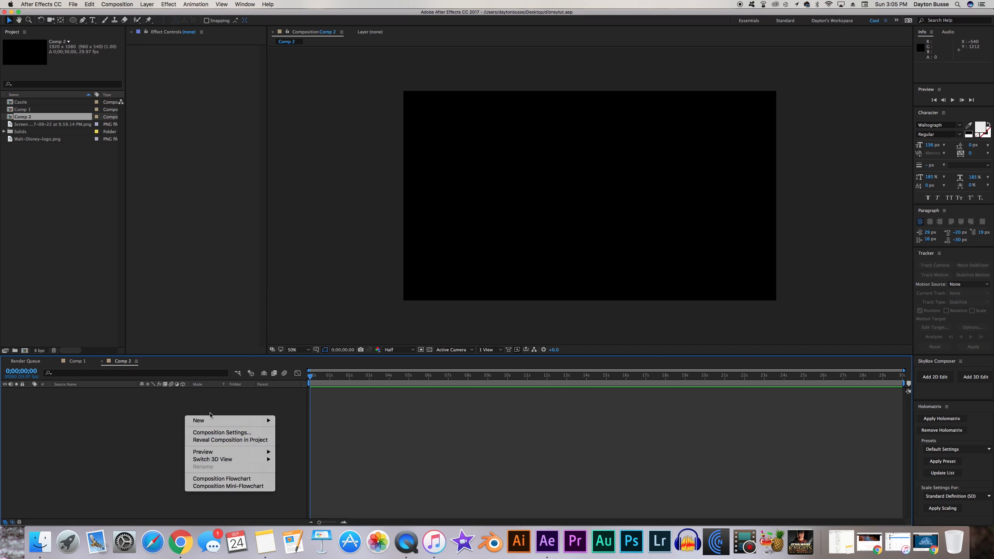
mouse_move(213, 420)
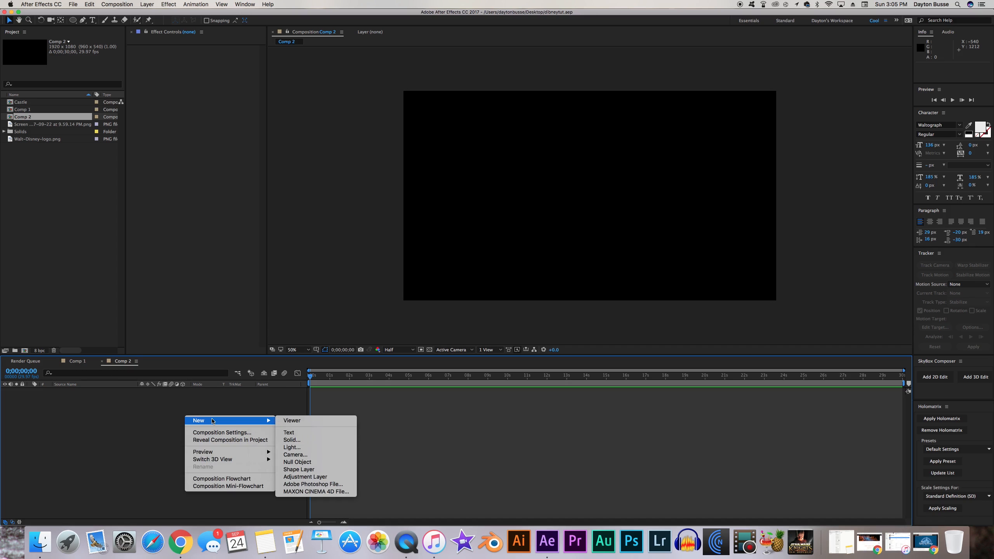
left_click(311, 440)
left_click(285, 399)
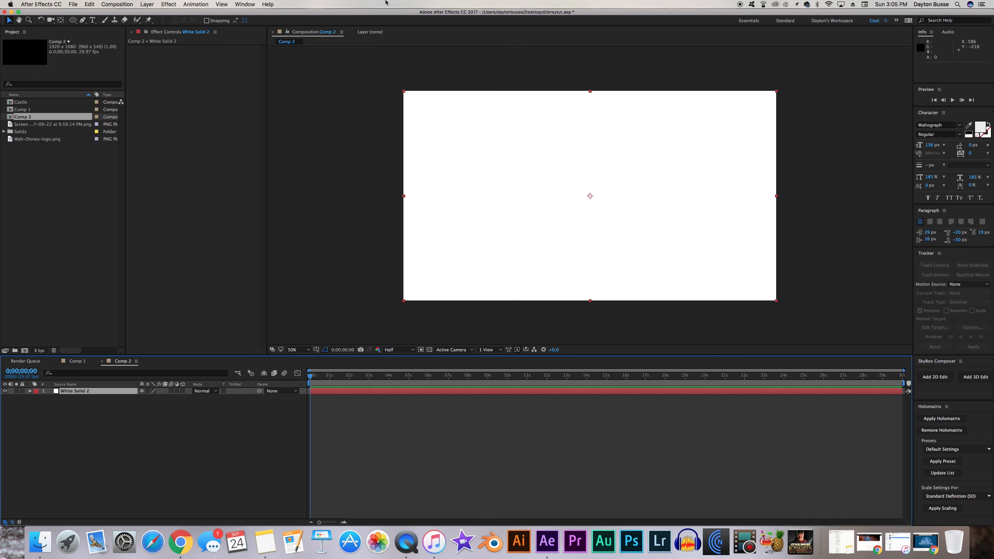
Step: Apply the Circle effect to the white solid with radius 103 and outer feather 76
right_click(188, 76)
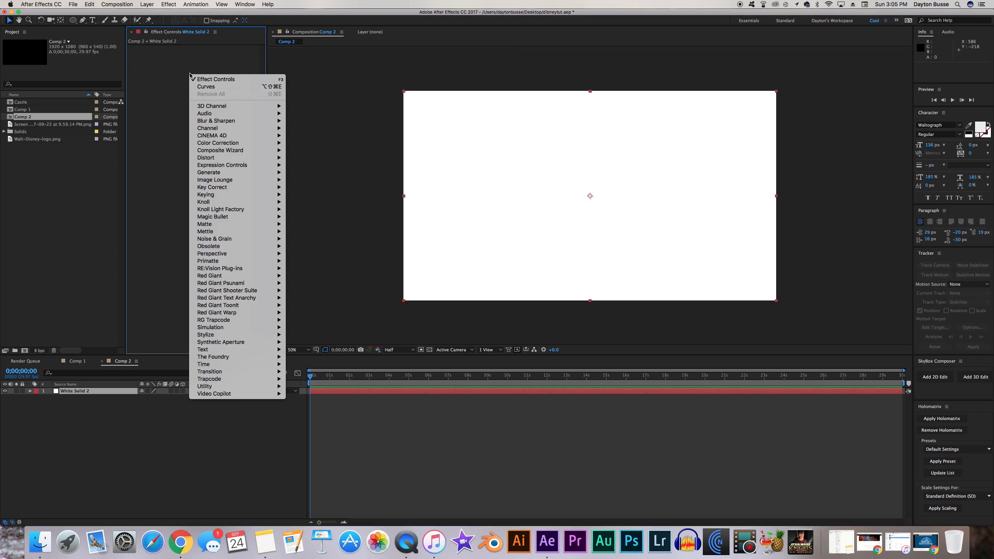
mouse_move(270, 173)
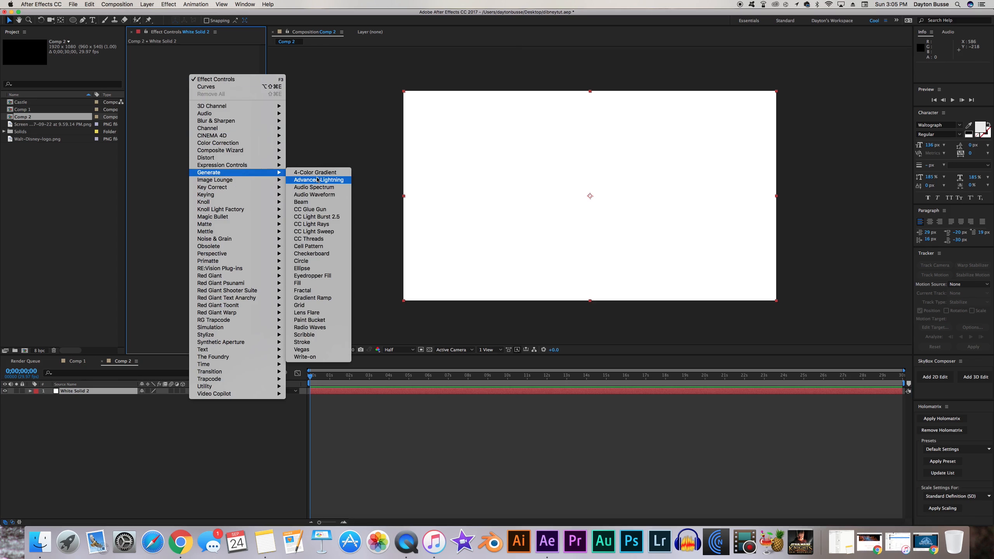
left_click(302, 261)
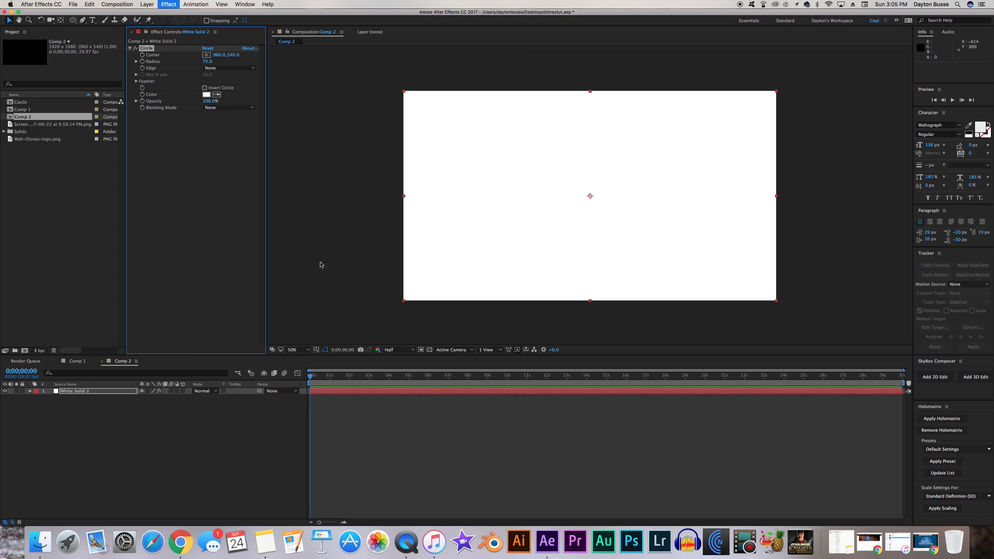
mouse_move(206, 61)
left_mouse_down()
mouse_move(229, 62)
mouse_move(222, 88)
mouse_move(248, 87)
mouse_move(208, 66)
left_mouse_up()
left_click(137, 81)
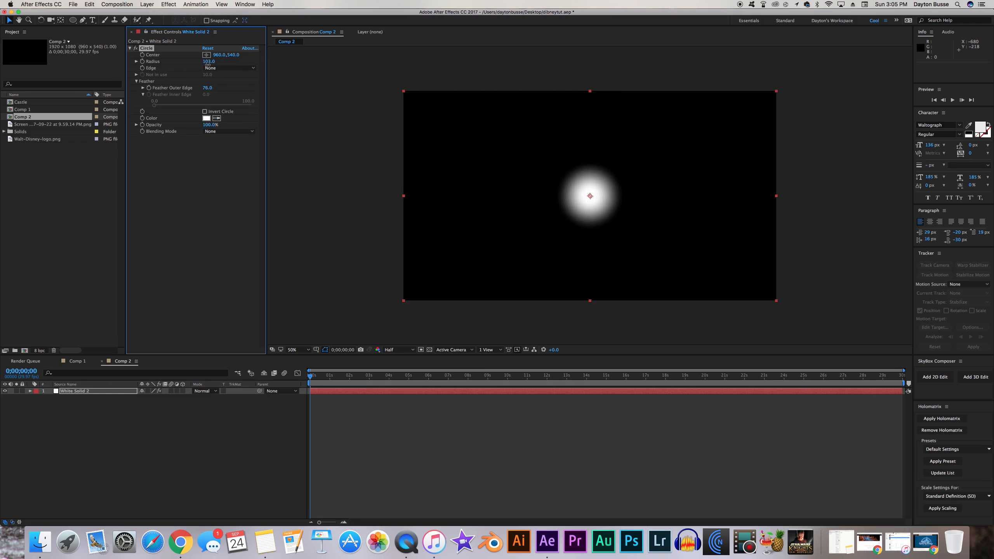
Step: Try the circle's opacity at 50%, then set it to 75%
left_click(211, 124)
type("50")
key("Return")
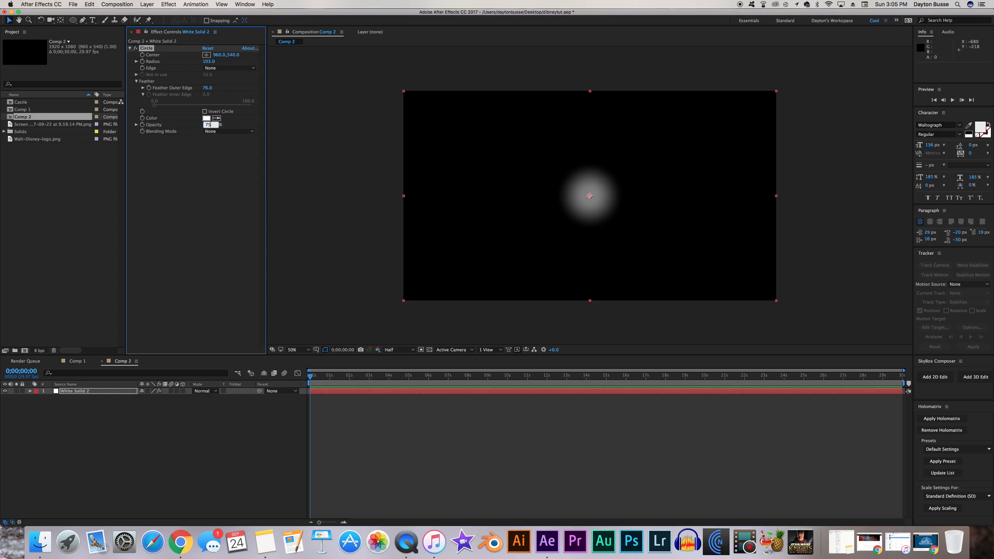
type("75")
key("Return")
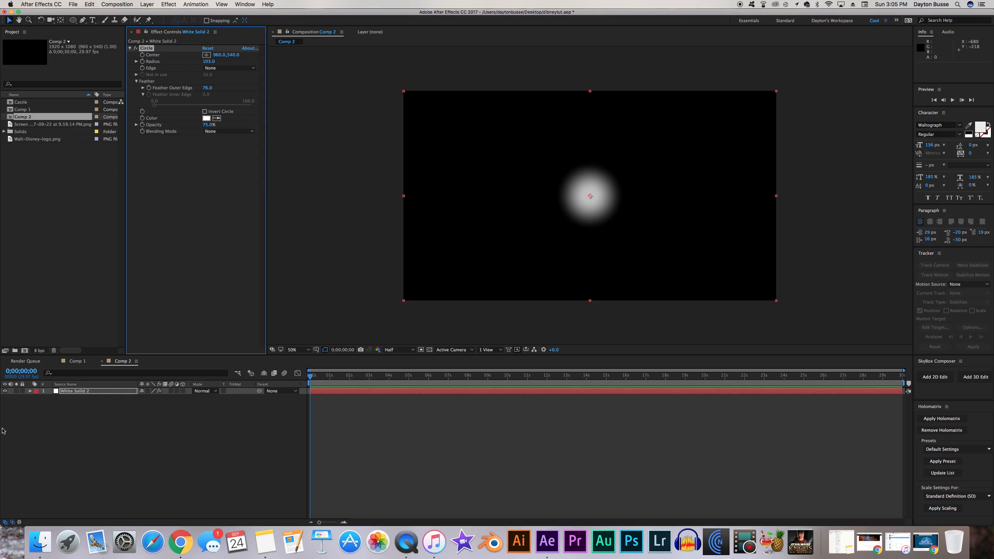
Step: Duplicate the white circle layer and set the copy's radius to 41 and outer feather to 62
left_click(87, 396)
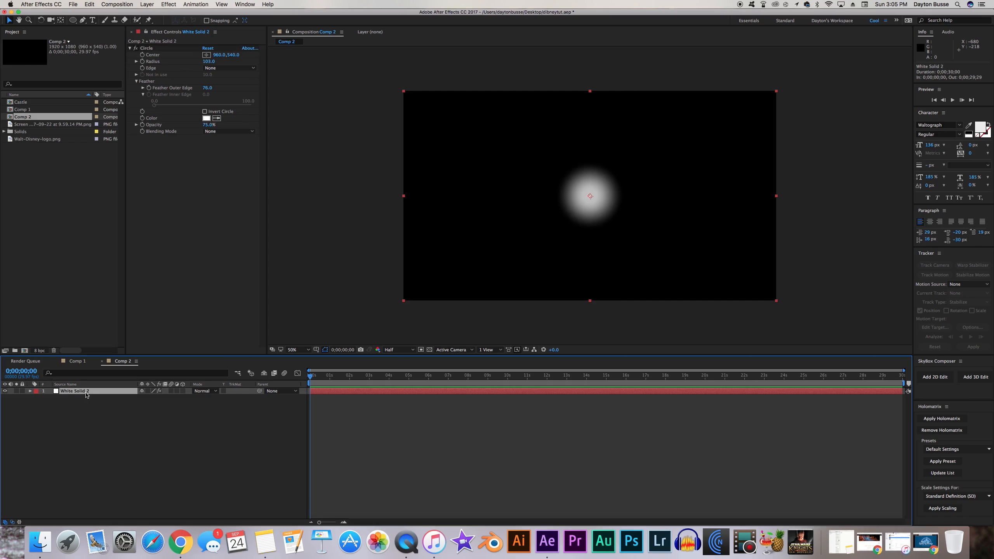
key("super+d")
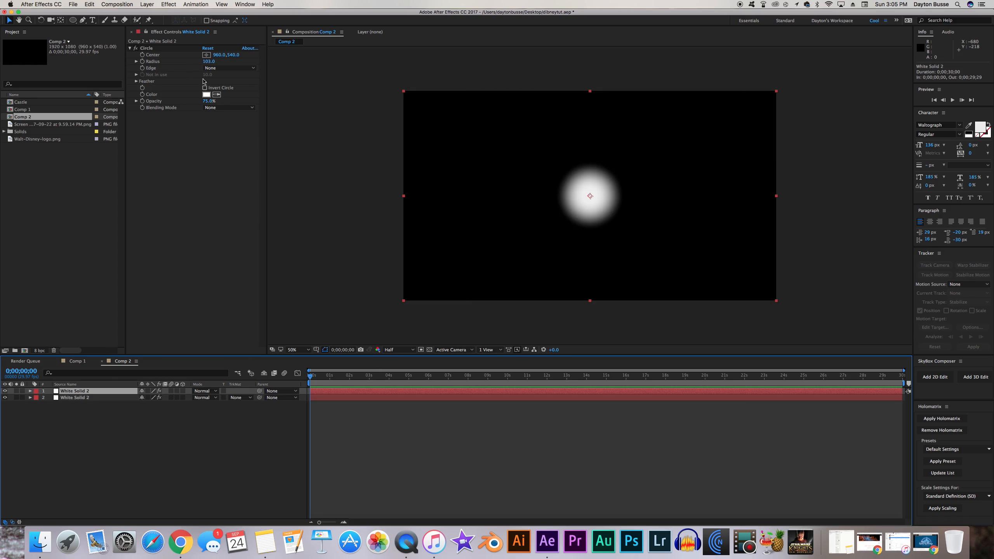
left_click_drag(209, 61, 200, 87)
left_click(137, 81)
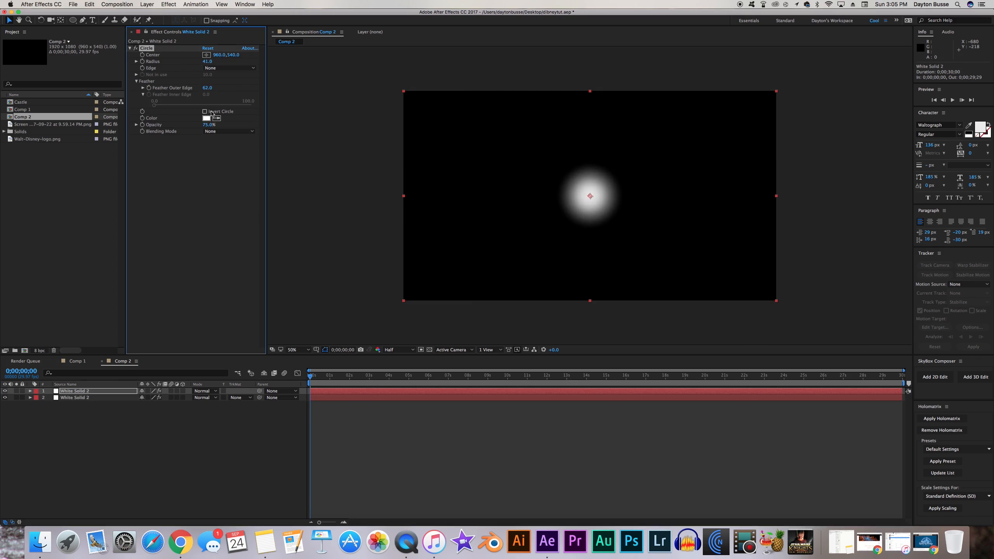
Step: Set the duplicated circle's opacity to 85% and reduce its radius to 29
left_click(209, 125)
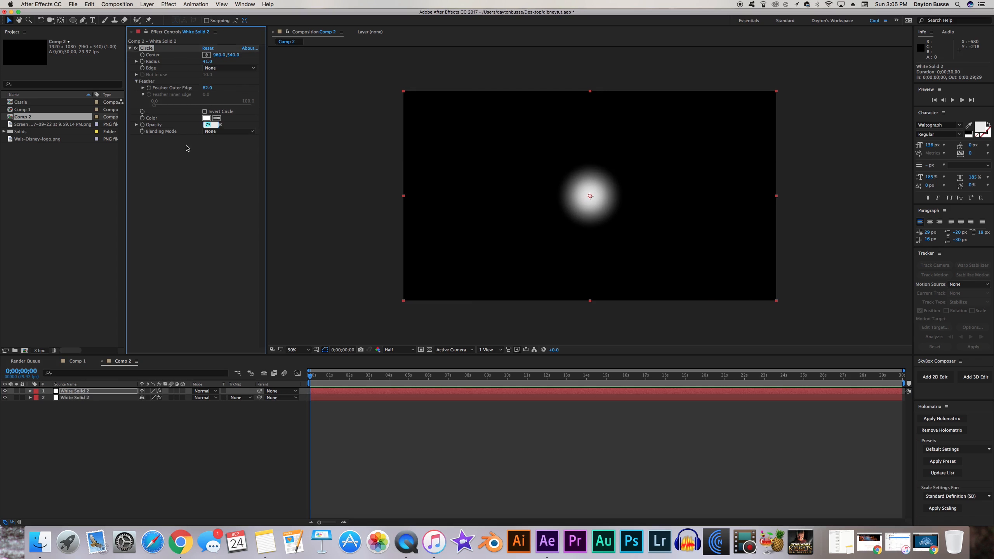
type("85")
key("Return")
mouse_move(207, 61)
left_mouse_down()
mouse_move(216, 67)
mouse_move(202, 62)
left_mouse_up()
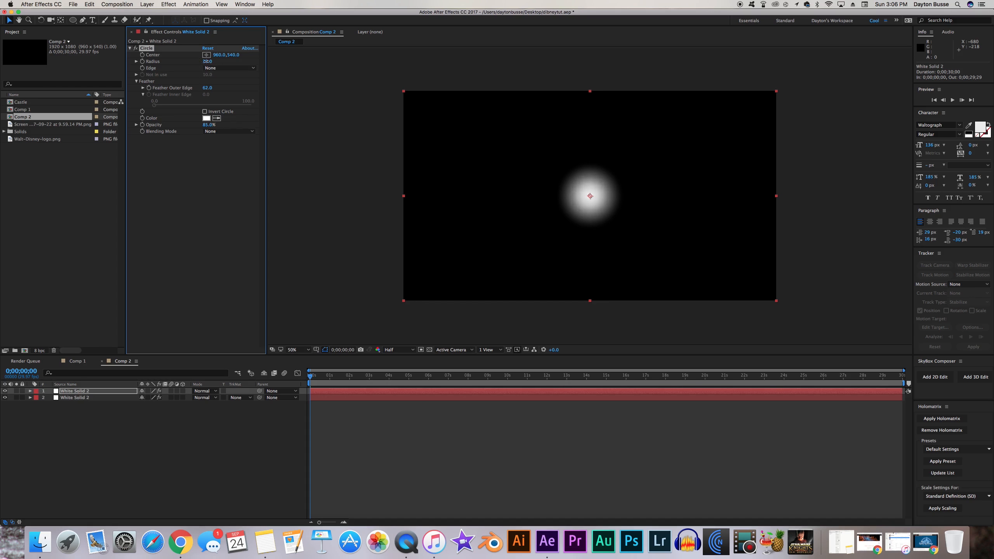
Step: Duplicate the top circle layer as a bright core with radius 30, outer feather 28 and opacity 100%, and collapse its effect settings
left_click(74, 394)
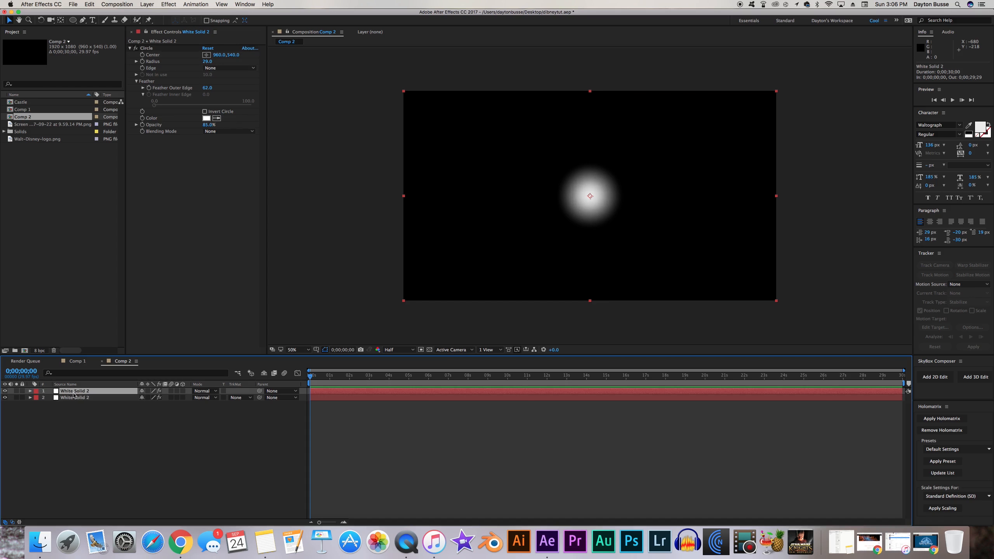
key("ctrl+d")
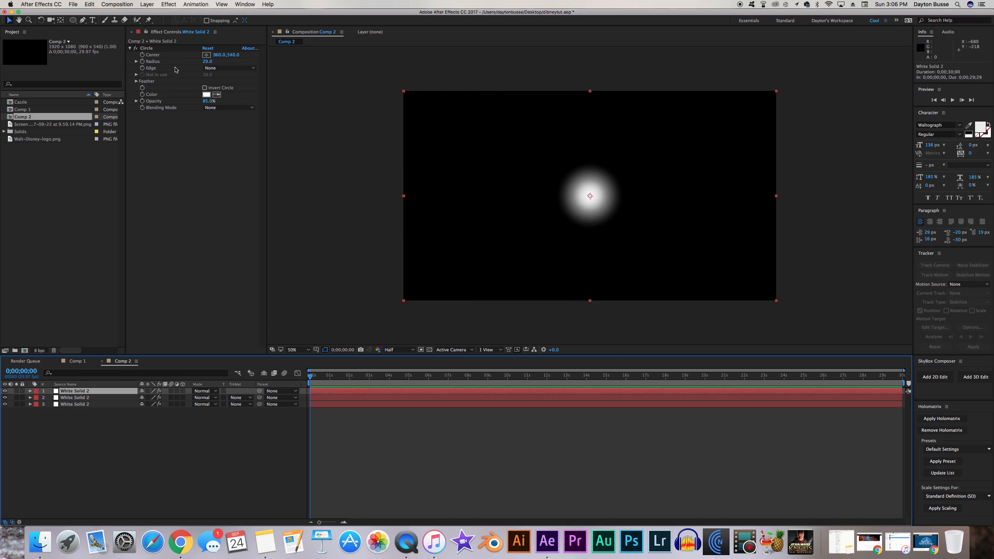
left_click_drag(208, 62, 203, 63)
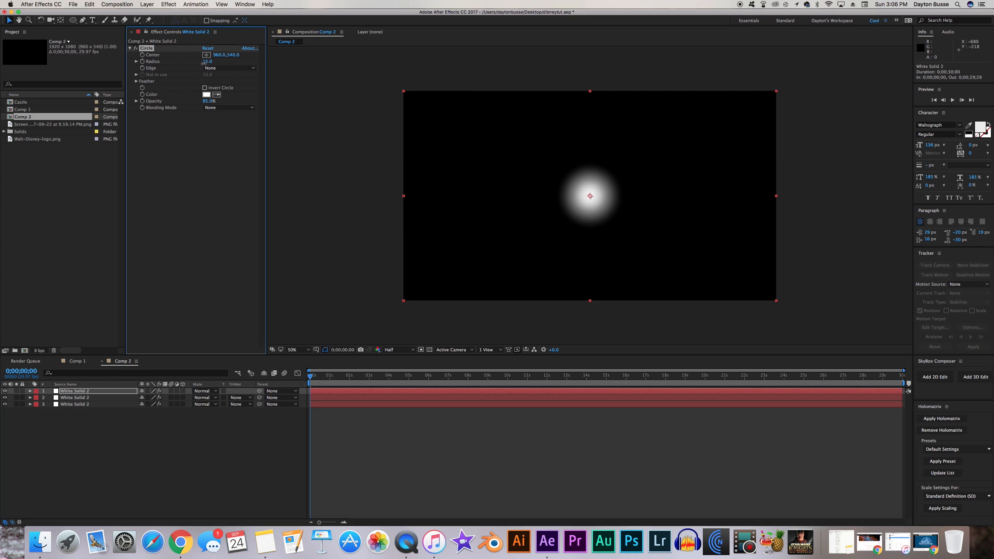
left_click(136, 81)
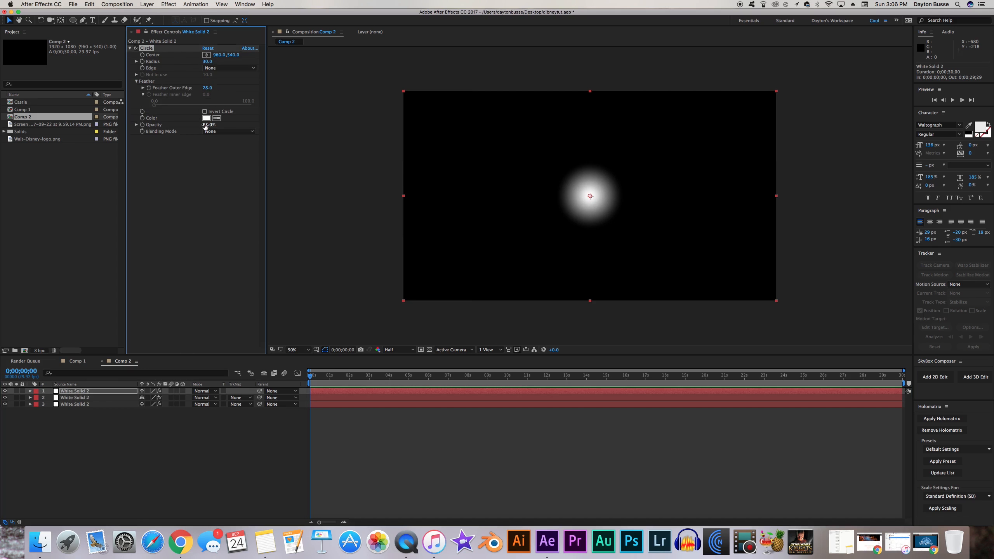
left_click_drag(207, 125, 275, 125)
left_click(196, 433)
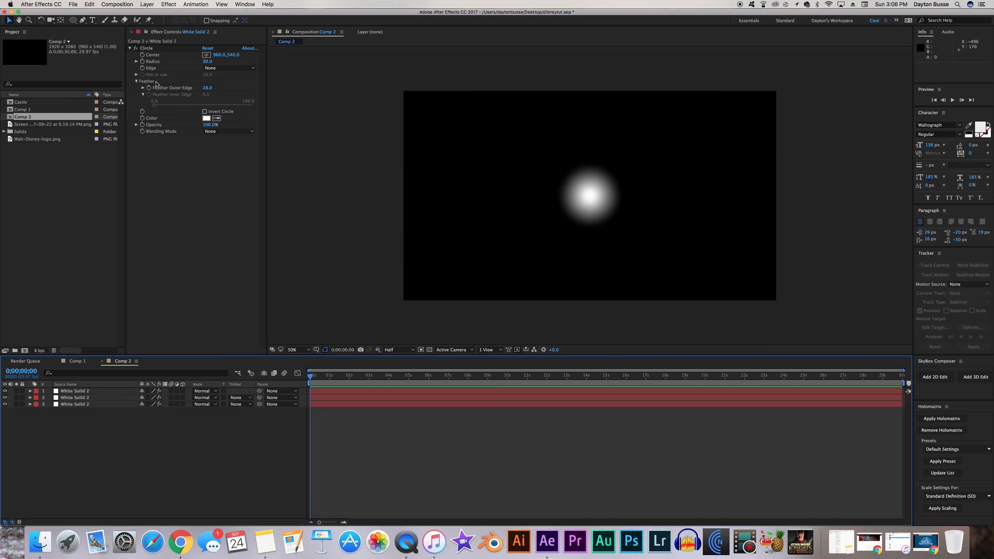
left_click(130, 49)
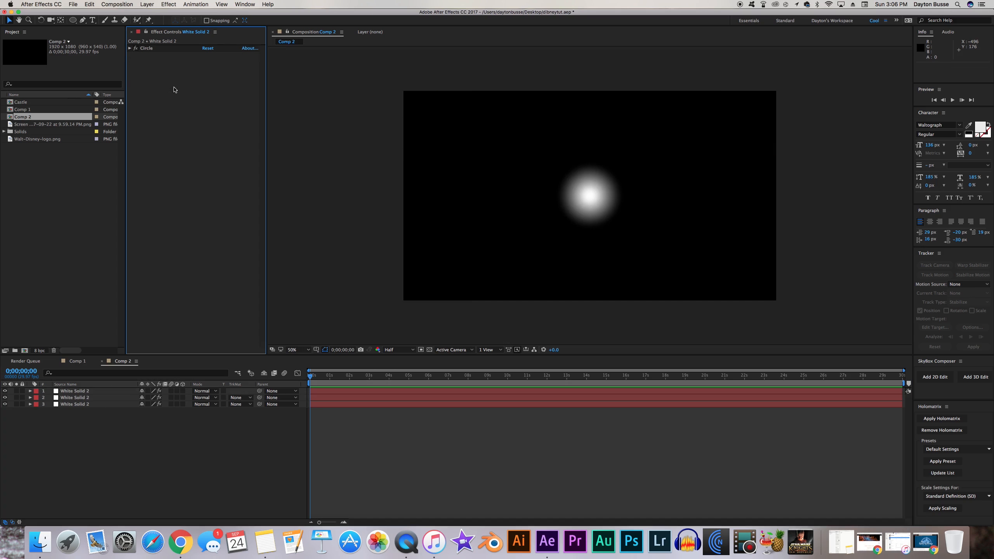
Step: Pre-compose all three white circle layers into Pre-comp 1, moving all attributes into it
left_click(79, 391)
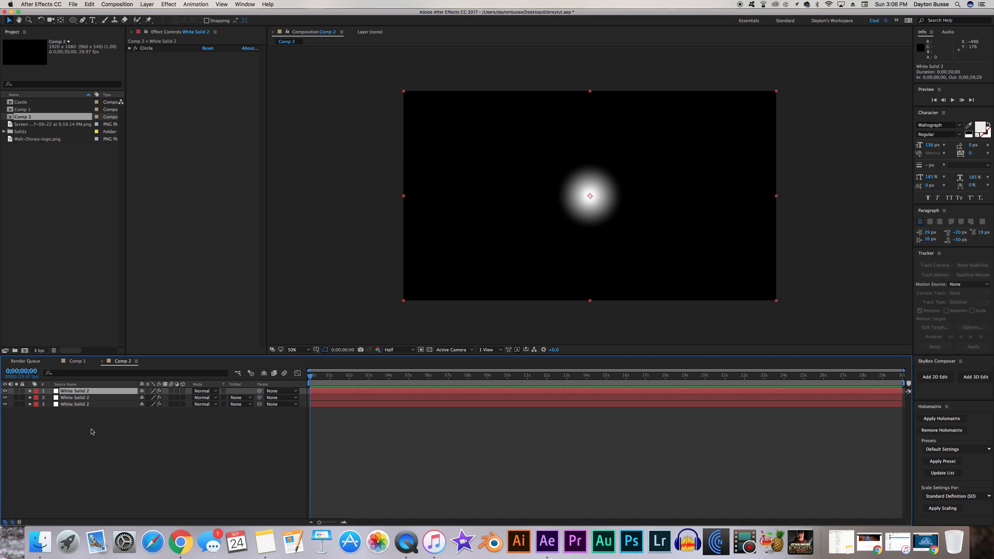
left_click_drag(84, 448, 84, 392)
right_click(88, 403)
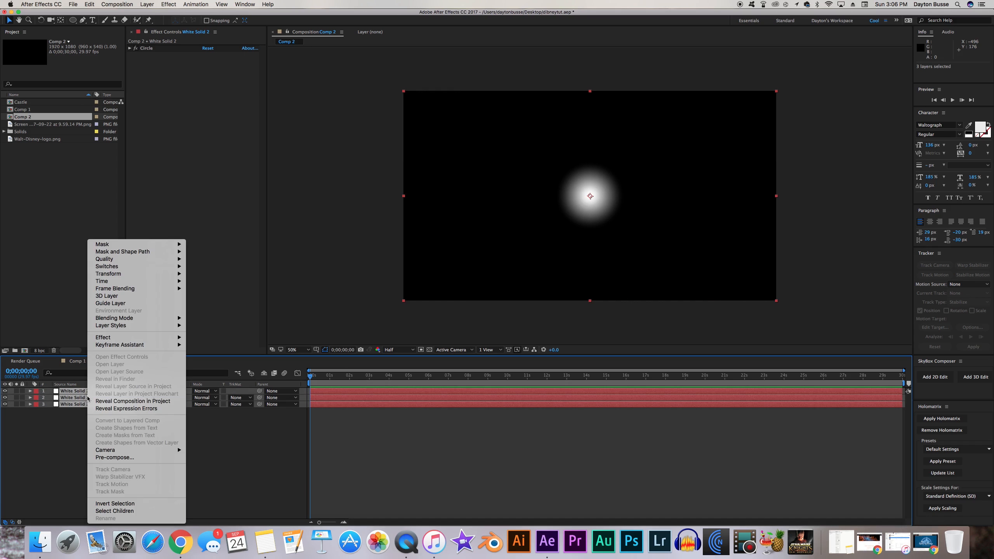
left_click(117, 457)
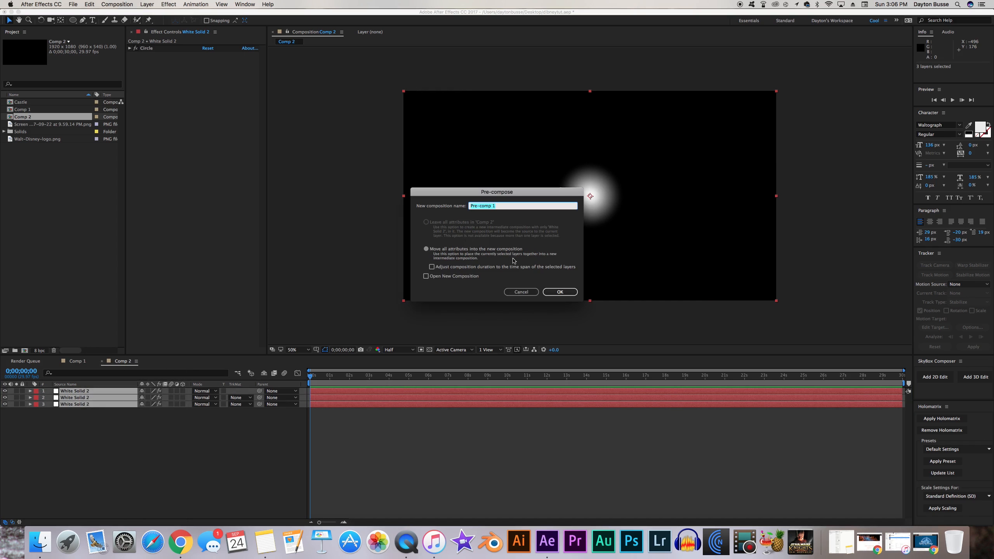
left_click(564, 289)
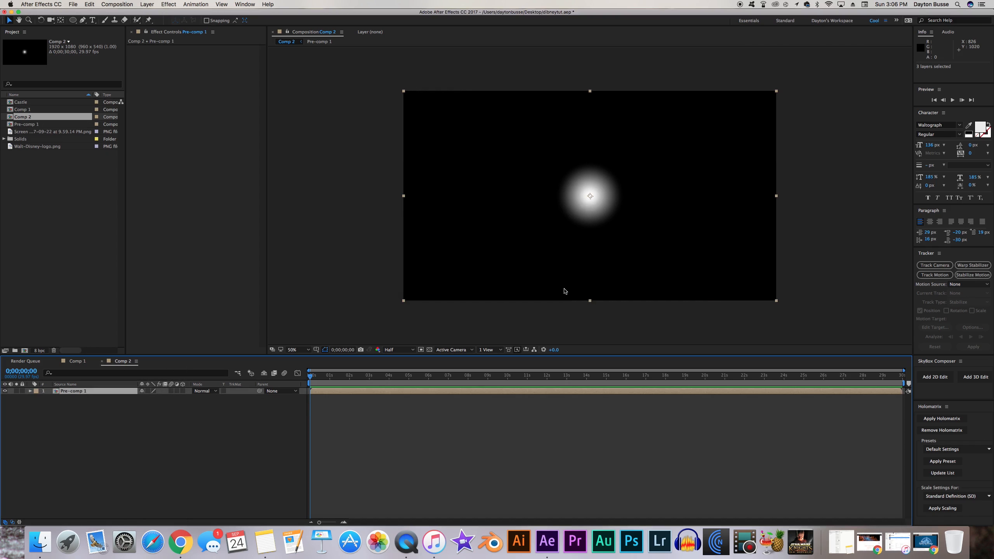
Step: Apply the Solid Composite channel effect to the Pre-comp 1 layer
left_click(199, 62)
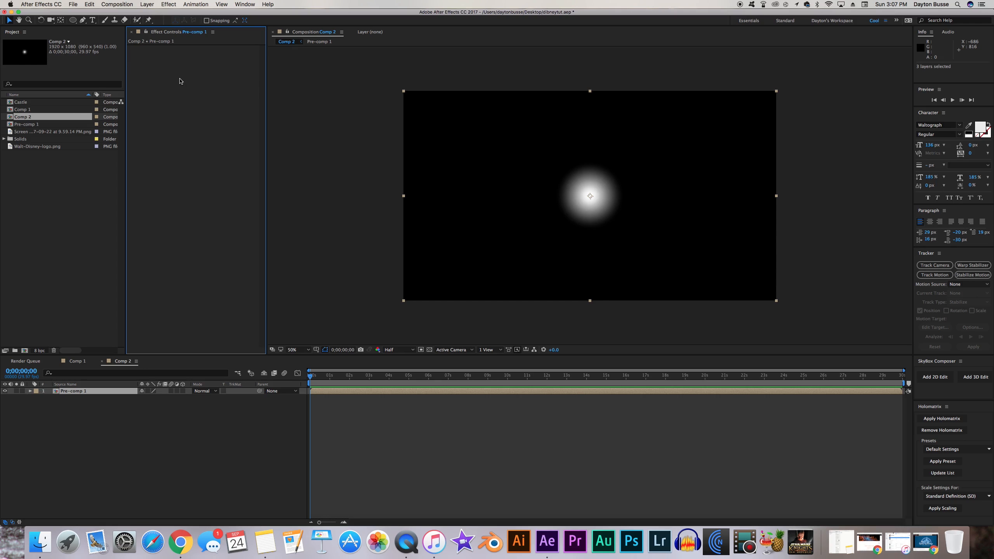
right_click(167, 81)
mouse_move(199, 134)
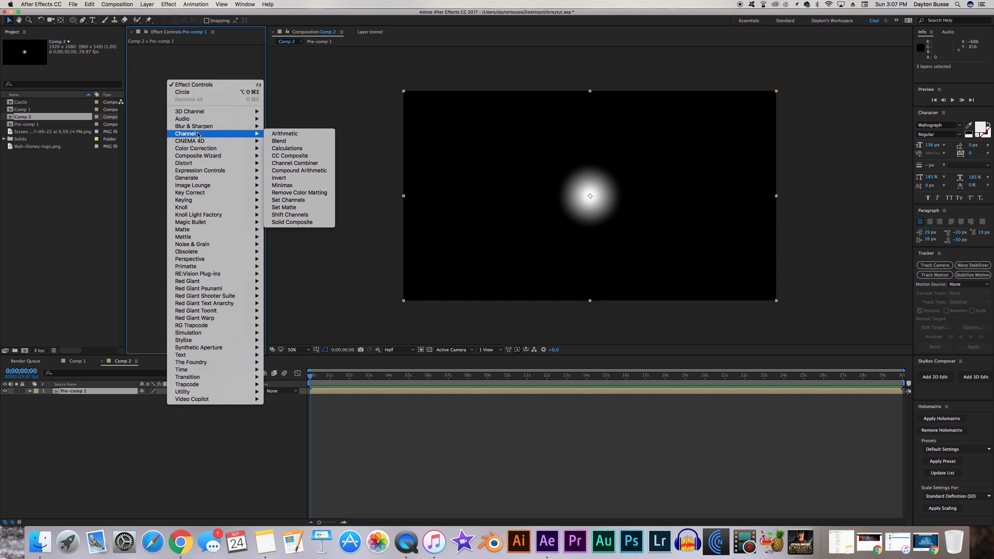
left_click(292, 222)
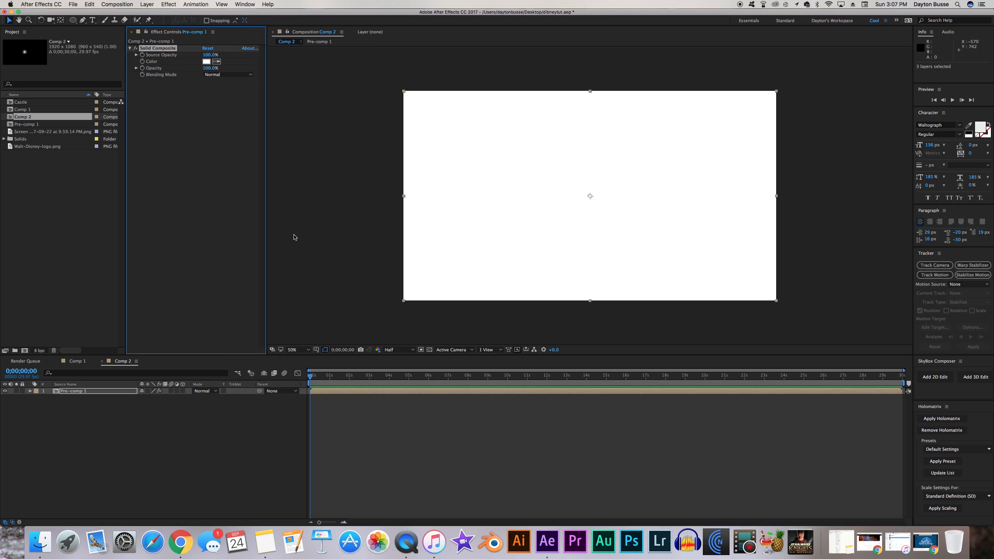
Step: Set the Solid Composite color to black behind the glow and check the result against the transparency grid
left_click(207, 62)
left_click_drag(184, 187, 126, 272)
left_click(298, 162)
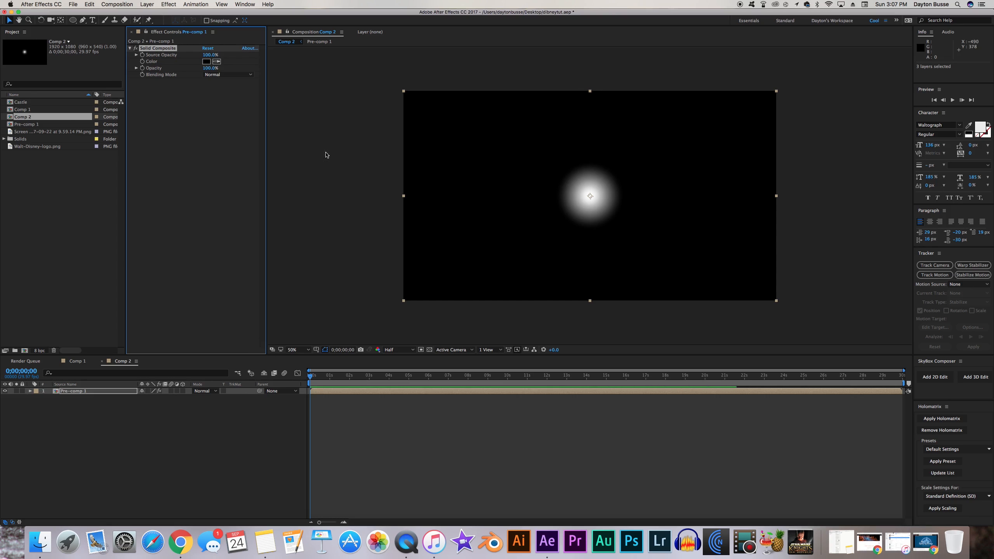
left_click(429, 351)
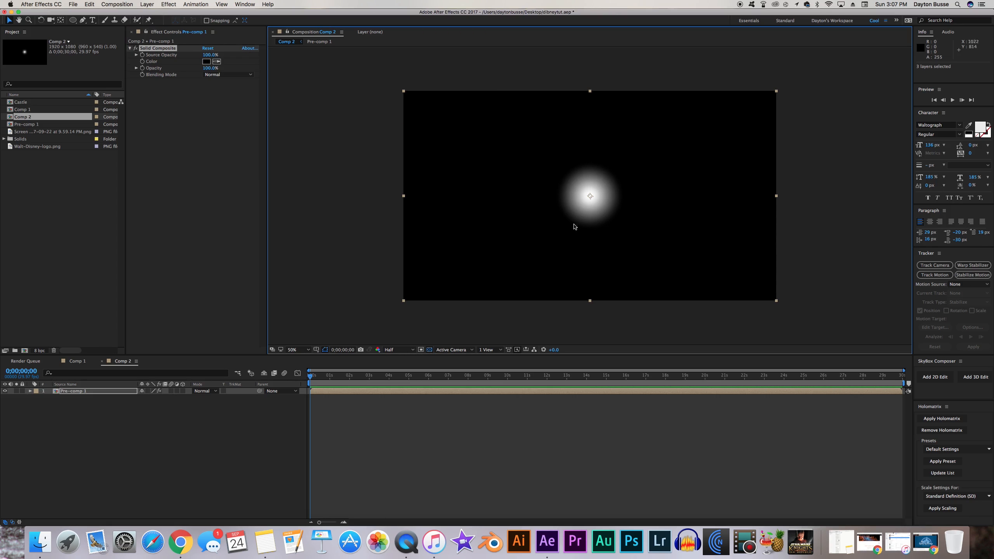
left_click(429, 350)
Step: Place Comp 2 as the top layer of Comp 1 and set its blending mode to Add
left_click(70, 362)
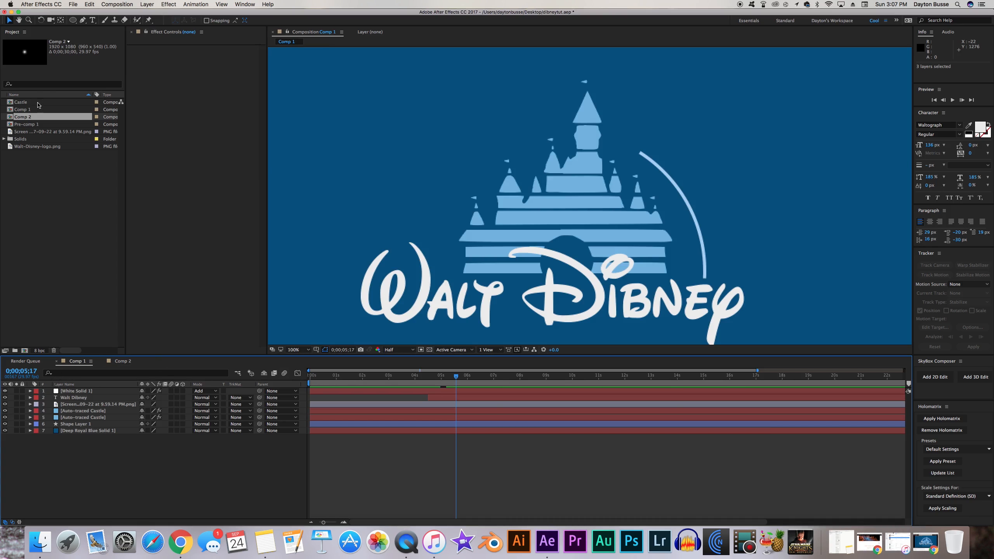
left_click_drag(28, 120, 77, 392)
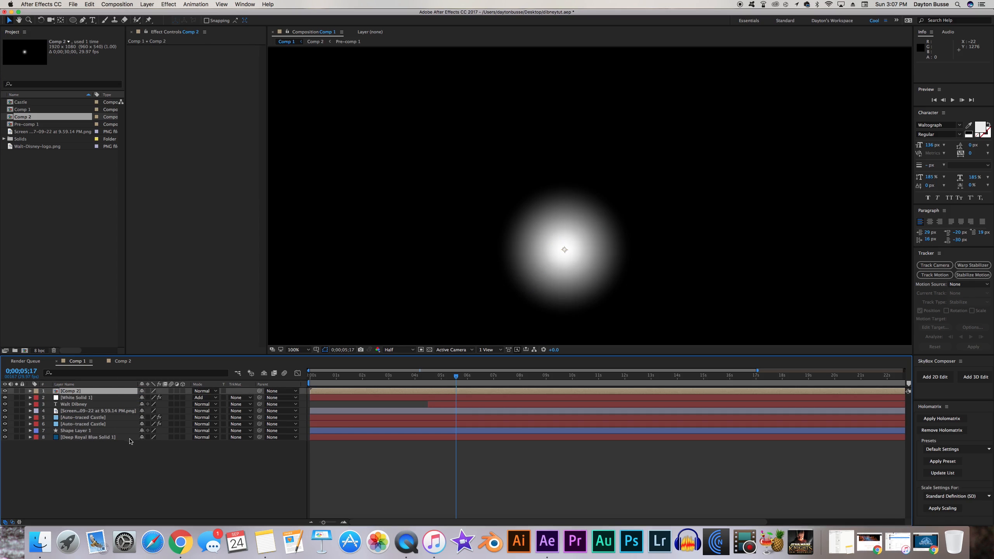
left_click(197, 392)
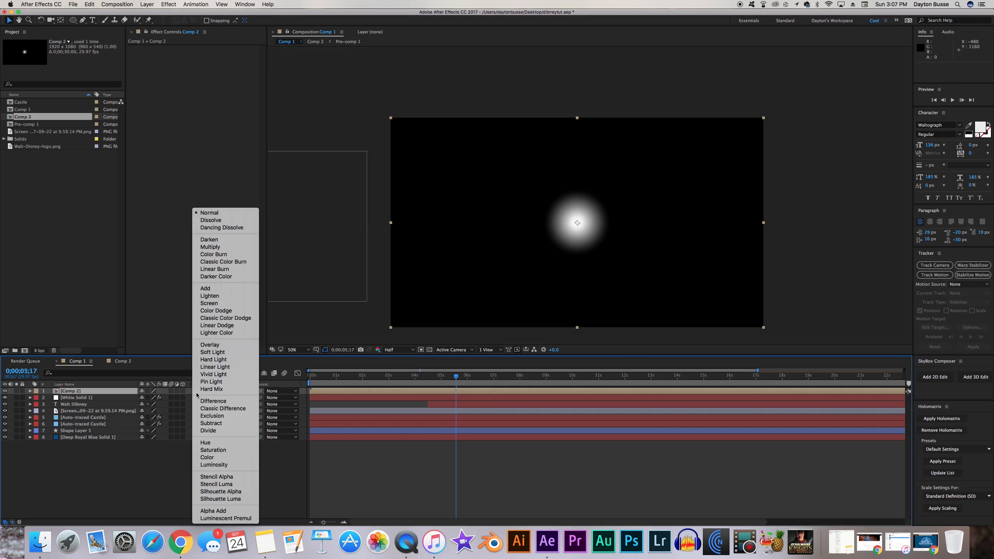
left_click(211, 288)
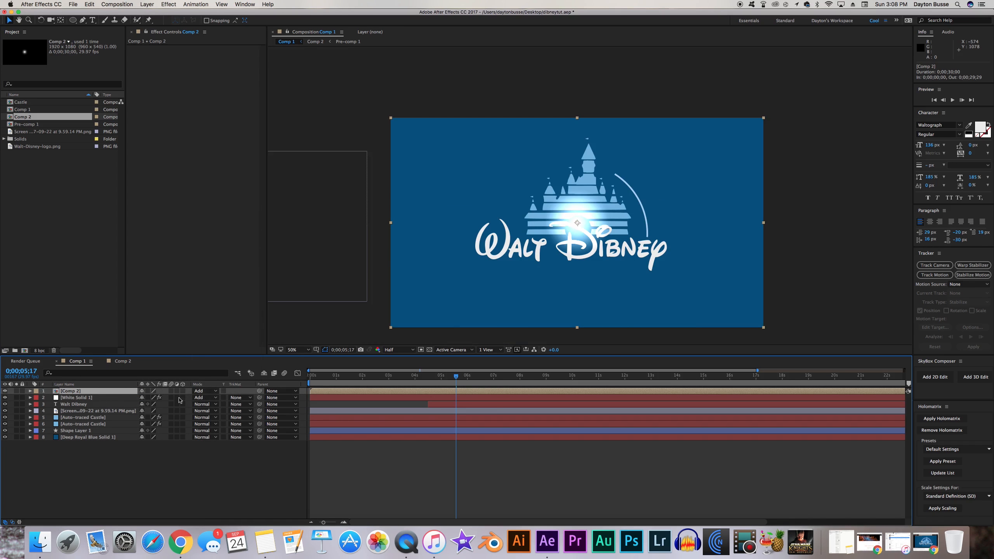
Step: Scale the Comp 2 layer to 40% and move it onto the arc's leading end, at position 1152, 290
key("s")
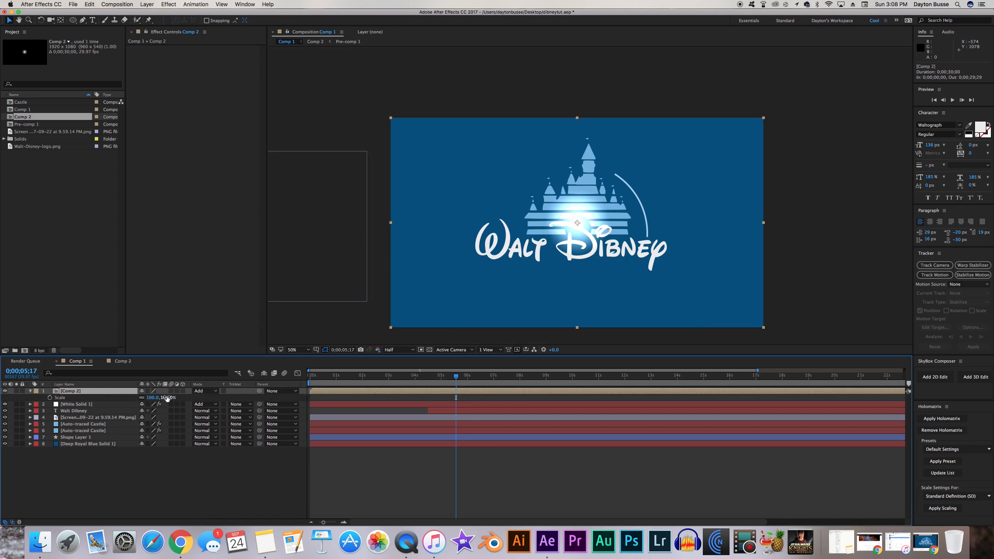
left_click_drag(167, 398, 138, 404)
left_click(150, 399)
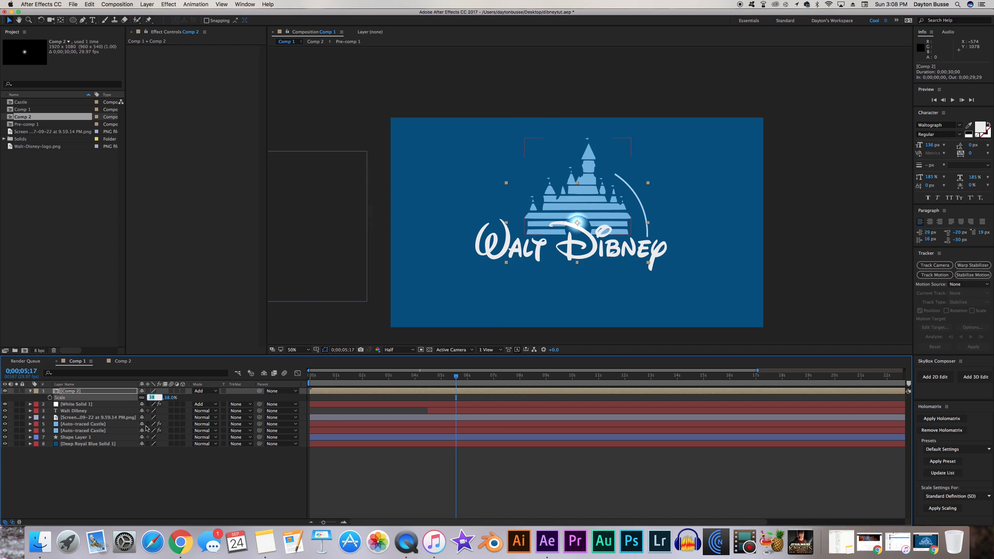
key("Return")
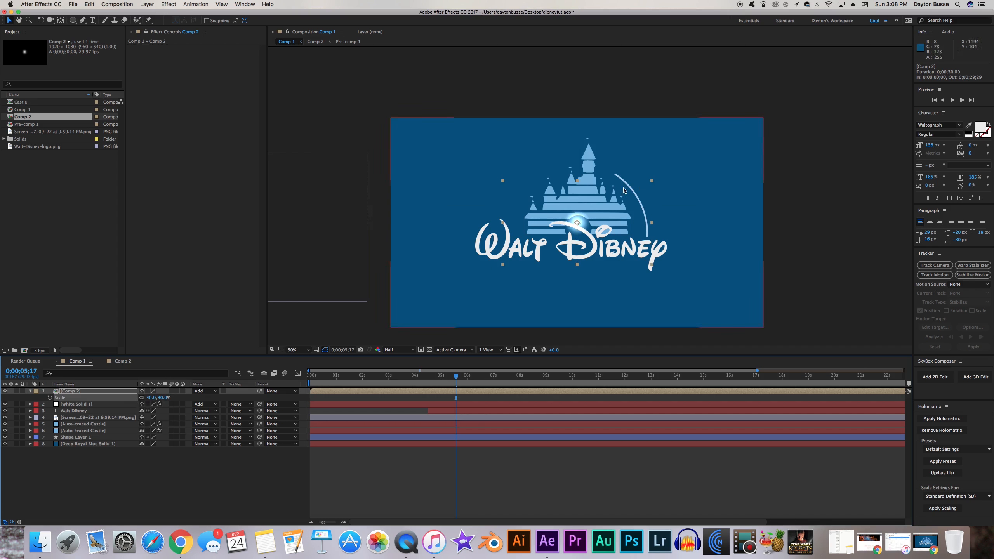
left_click_drag(617, 242, 654, 194)
key("period")
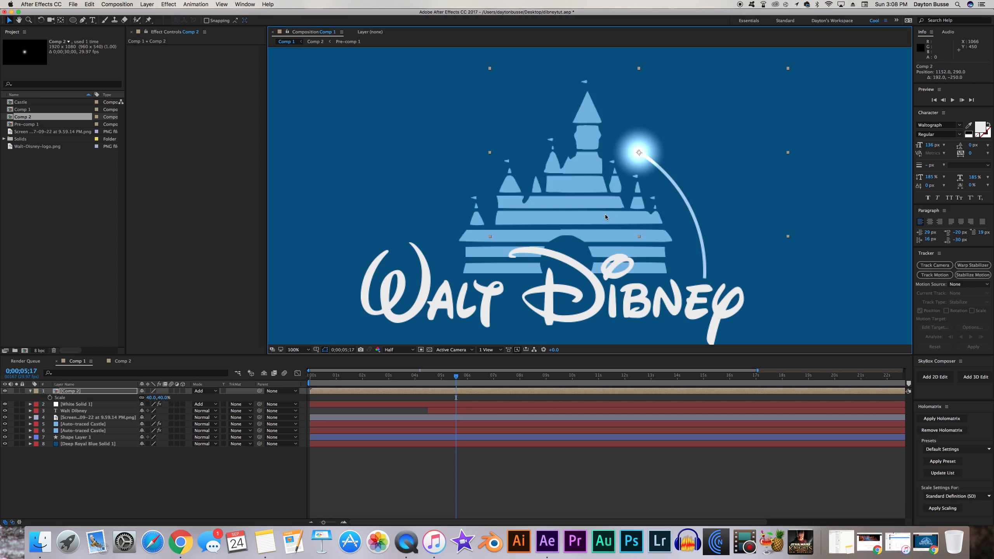
Step: Set the Comp 2 layer's blending mode to Screen and apply a Curves effect with an S-shaped RGB curve
left_click(207, 391)
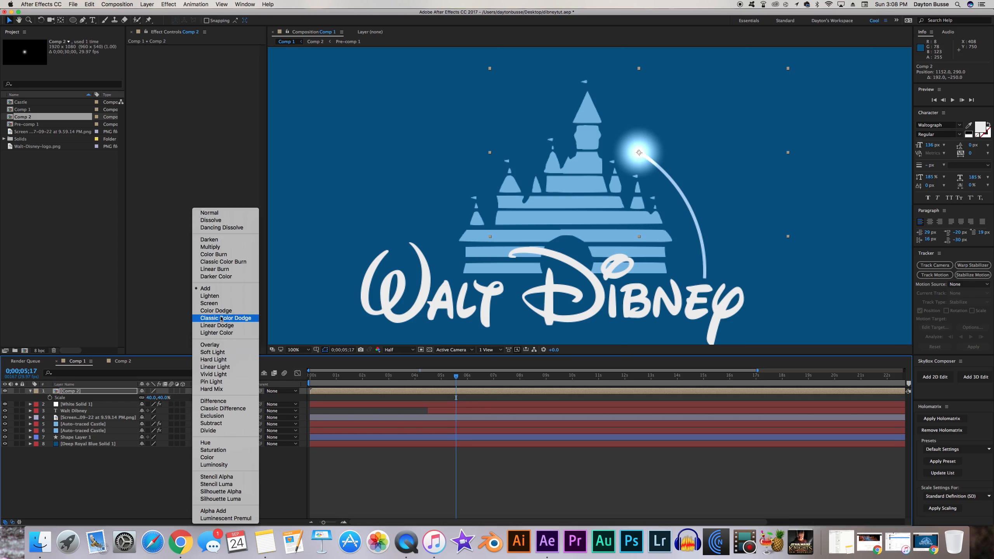
left_click(210, 304)
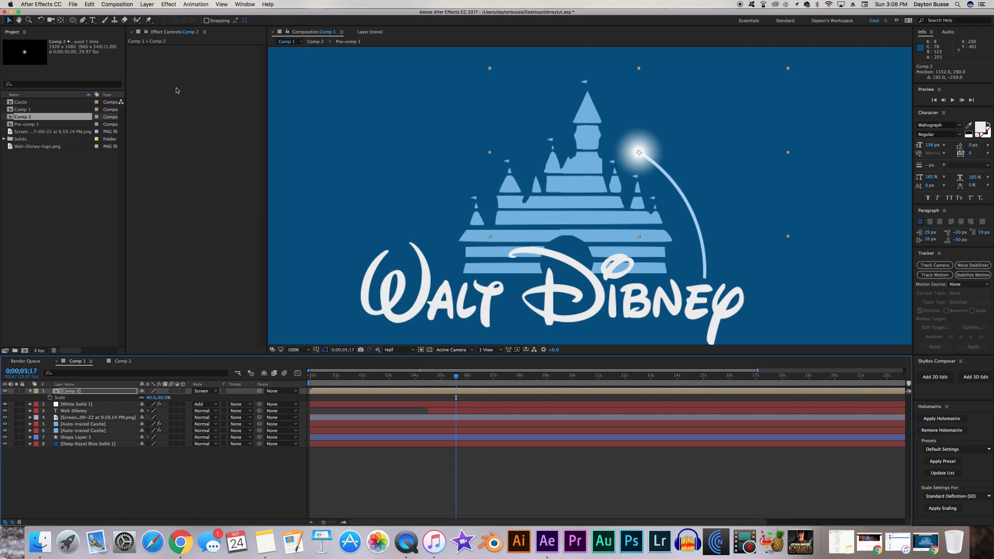
right_click(169, 67)
mouse_move(201, 137)
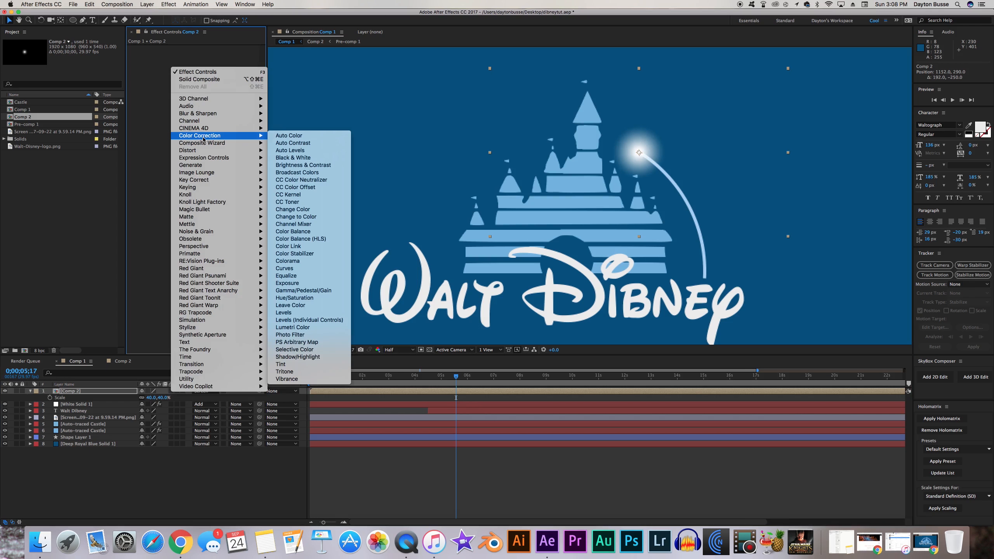
left_click(284, 268)
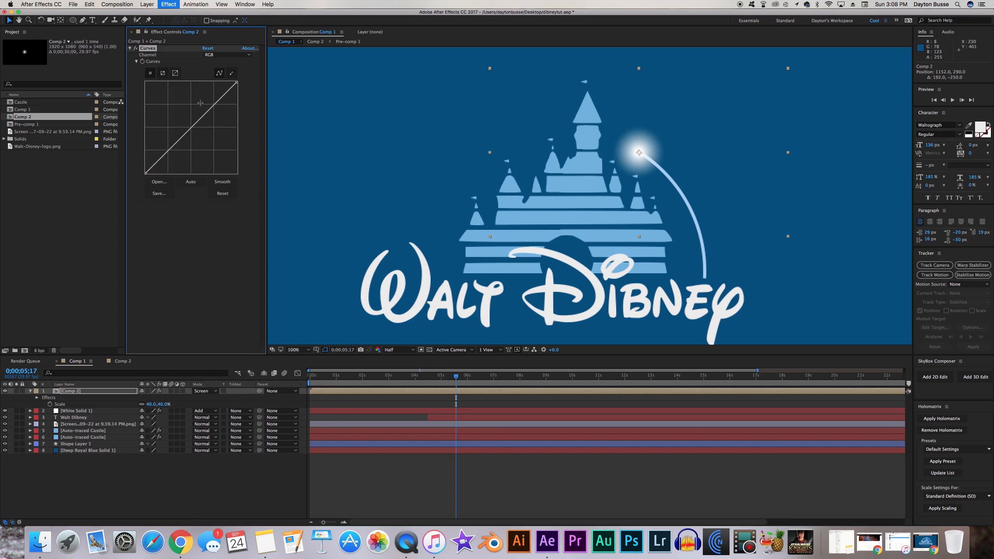
left_click_drag(195, 125, 173, 147)
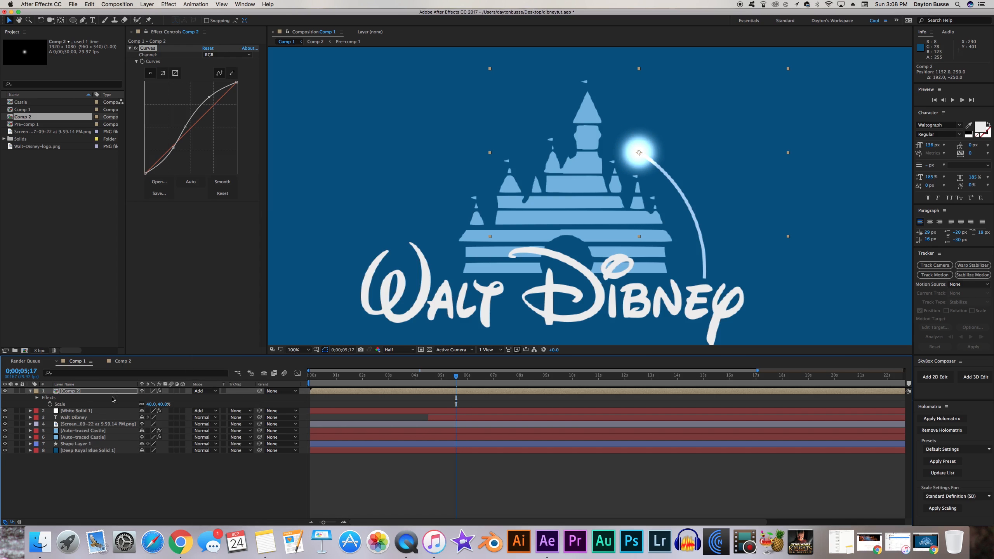
Step: Reduce the Comp 2 layer's scale to 20%
left_click(85, 392)
key("u")
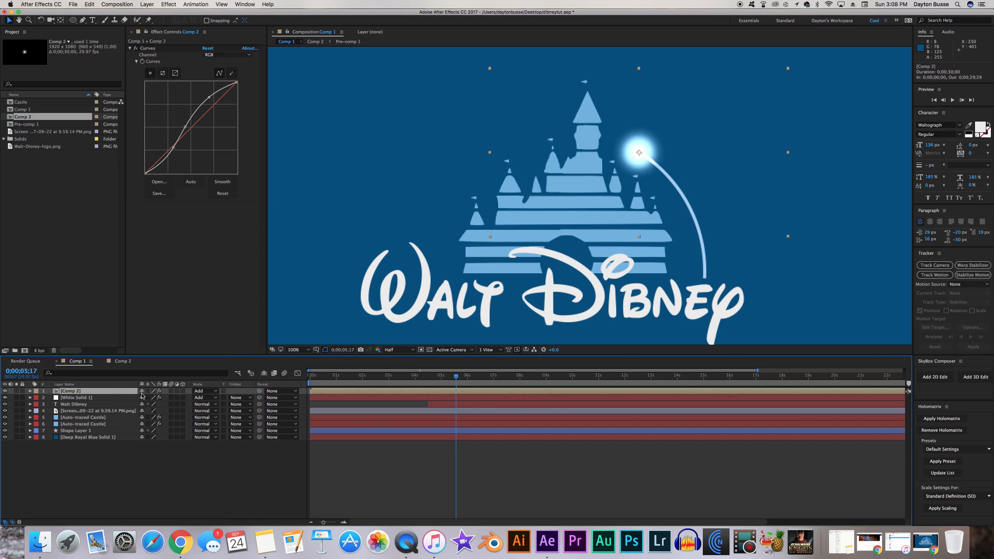
key("s")
left_click(151, 397)
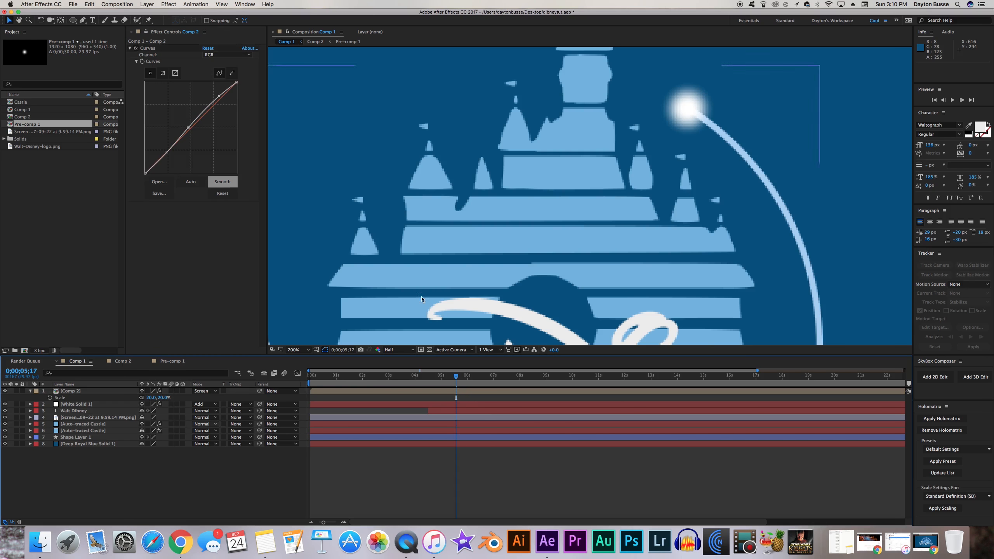
Step: Reveal the Start keyframes of Shape Layer 1 and move the current time to the first one at 0;00;05;10
key(".")
left_click_drag(638, 153, 456, 218)
key(".")
left_click_drag(483, 248, 568, 226)
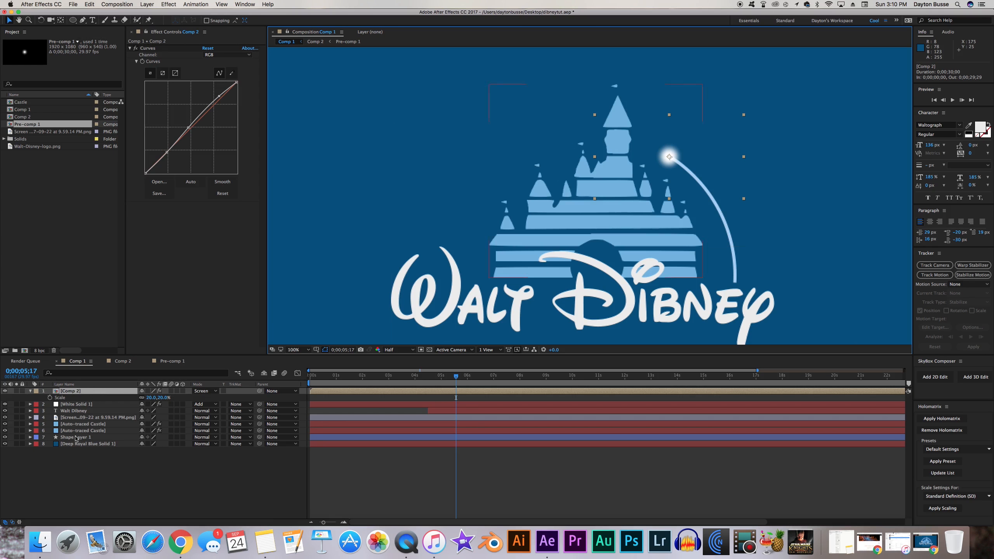
left_click(80, 437)
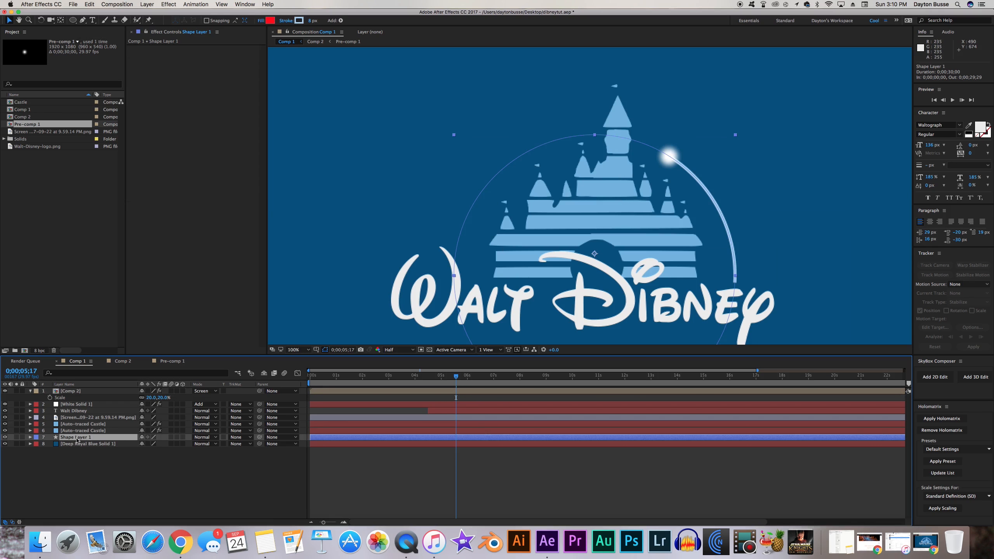
key("u")
key("y")
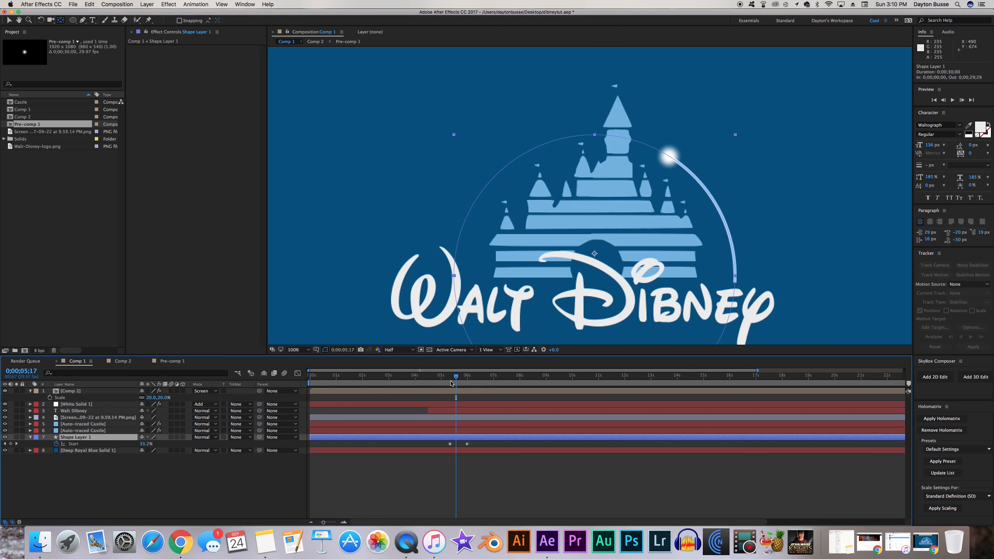
left_click_drag(455, 381, 449, 384)
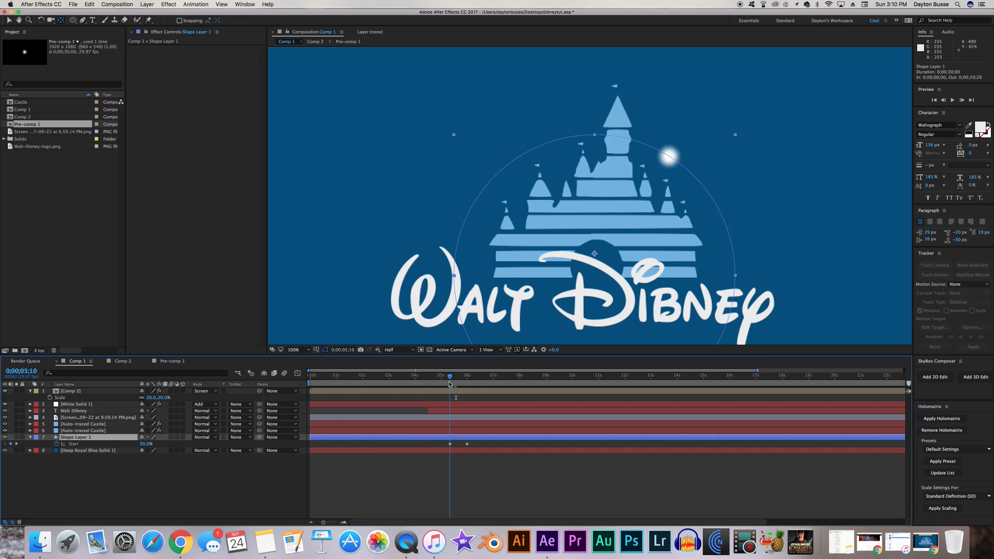
Step: Add Position keyframes to the Comp 2 layer at 0;00;05;10, 0;00;05;21 and 0;00;06;00
left_click(77, 391)
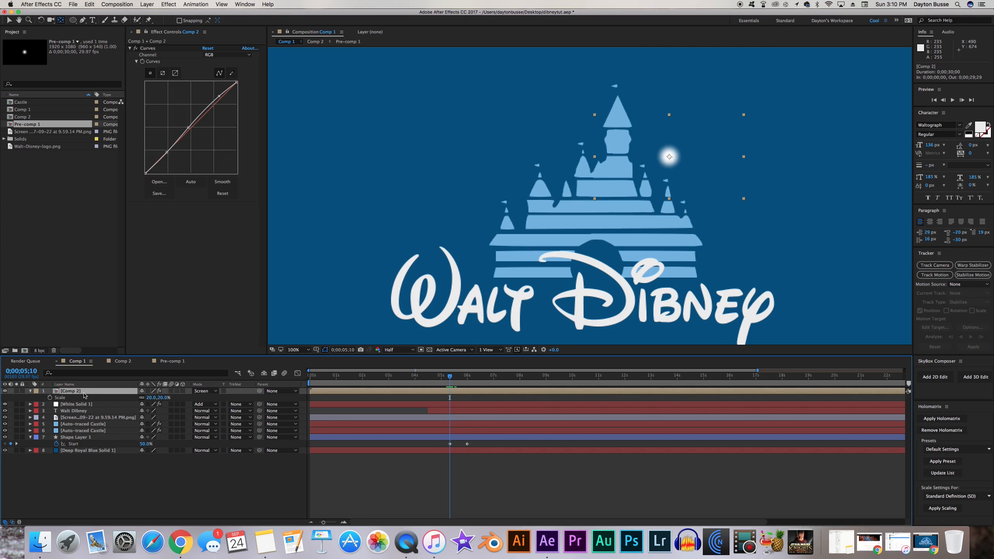
key("p")
left_click(49, 398)
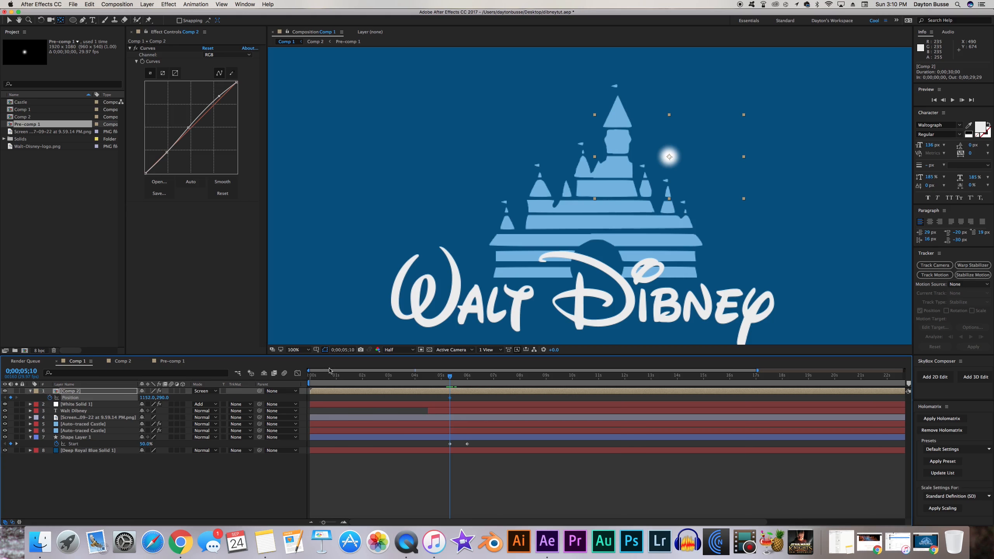
left_click_drag(449, 380, 459, 381)
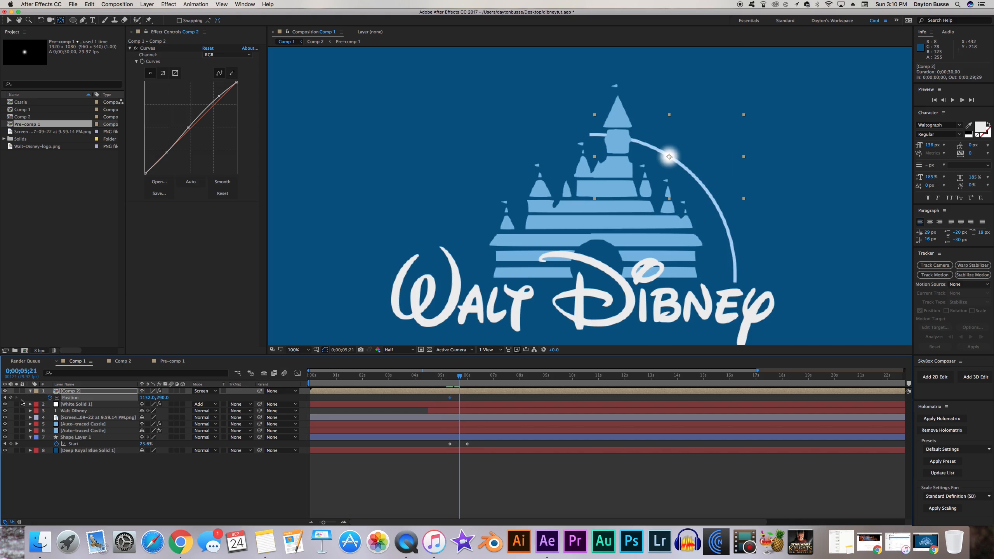
key("k")
left_click(10, 398)
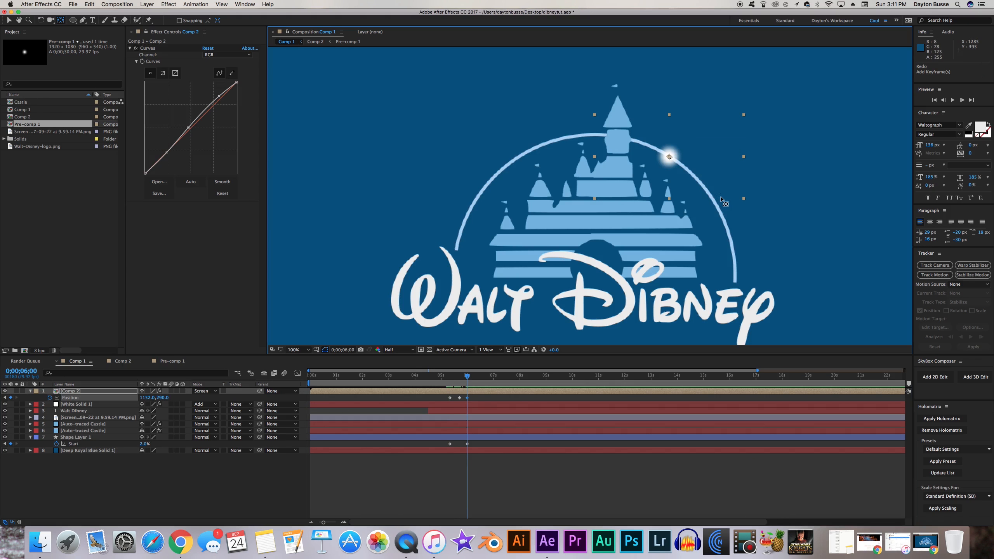
Step: Move the orb to the arc's starting end above the logo text's final letters for the 0;00;05;10 keyframe
key("v")
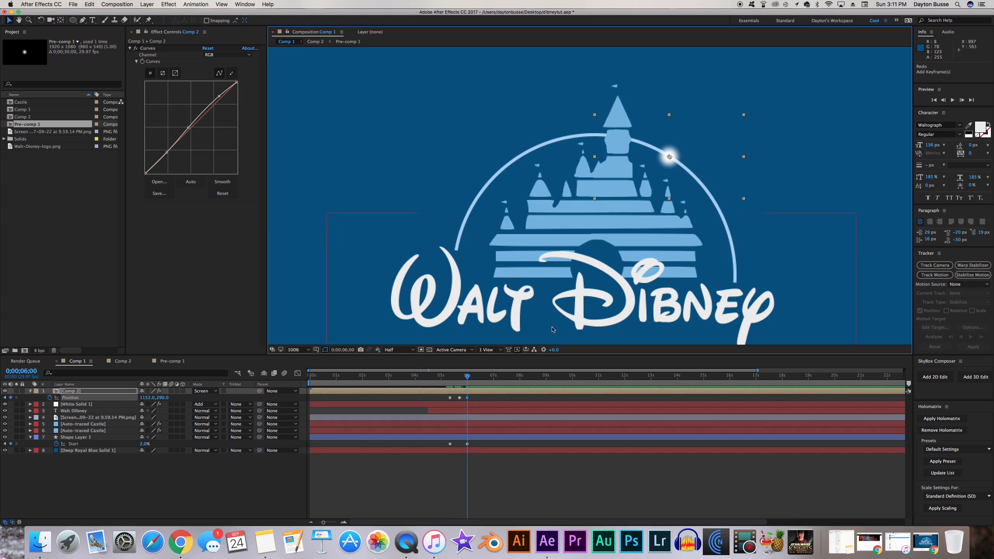
left_click(449, 380)
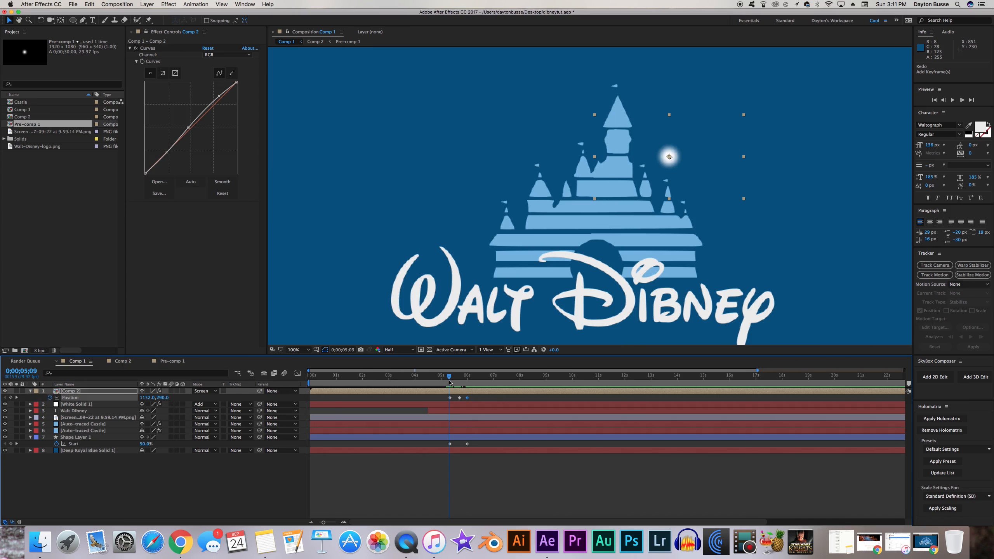
left_click_drag(702, 166, 753, 286)
key("Page_Down")
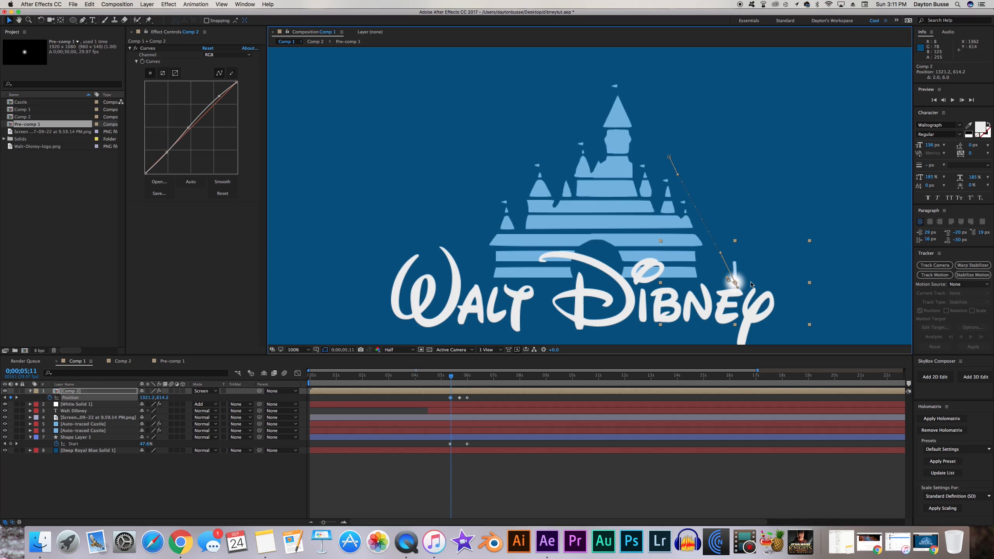
left_click(452, 400)
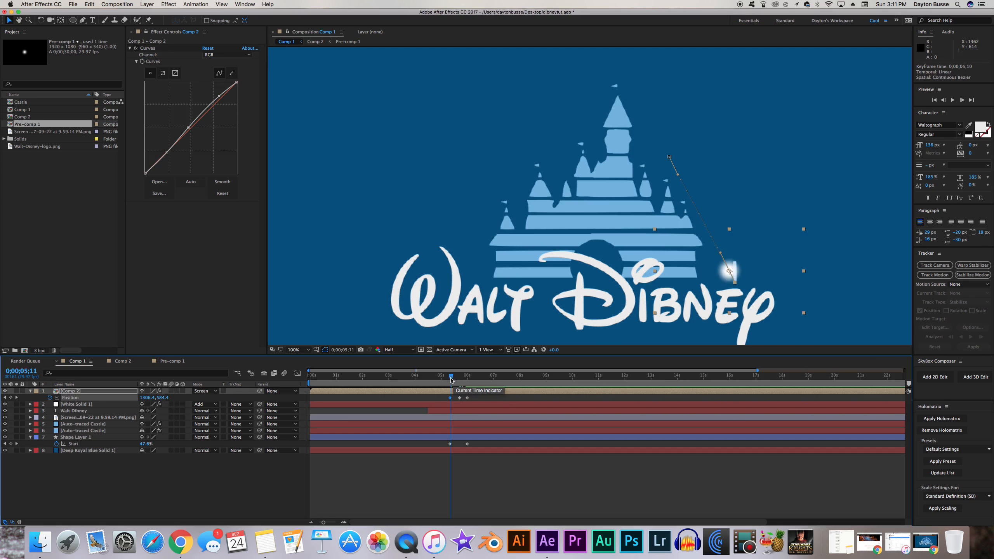
Step: Place the orb on the arc's leading end at 948, 235 for 0;00;05;21 and at 606, 531 for 0;00;06;00
left_click_drag(451, 378, 460, 378)
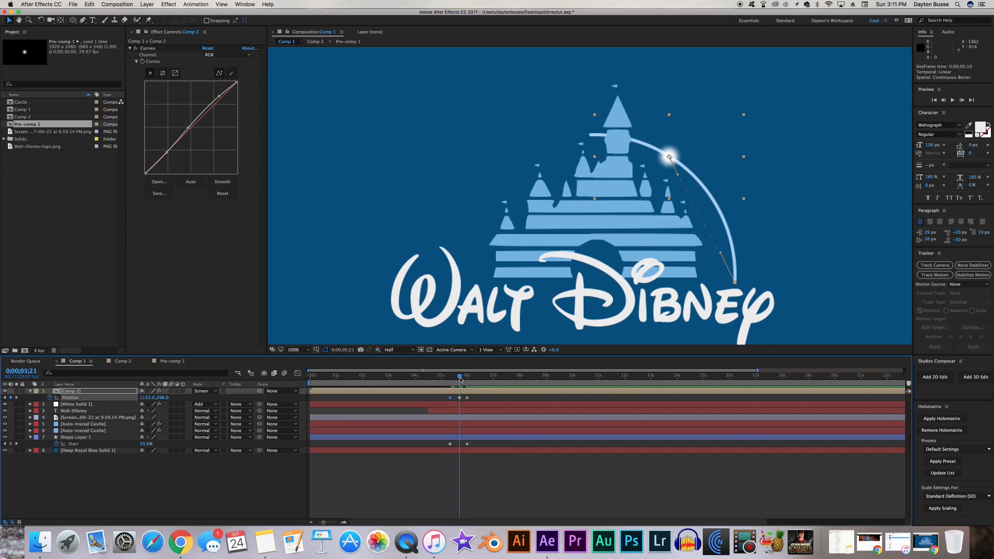
left_click_drag(727, 175, 645, 154)
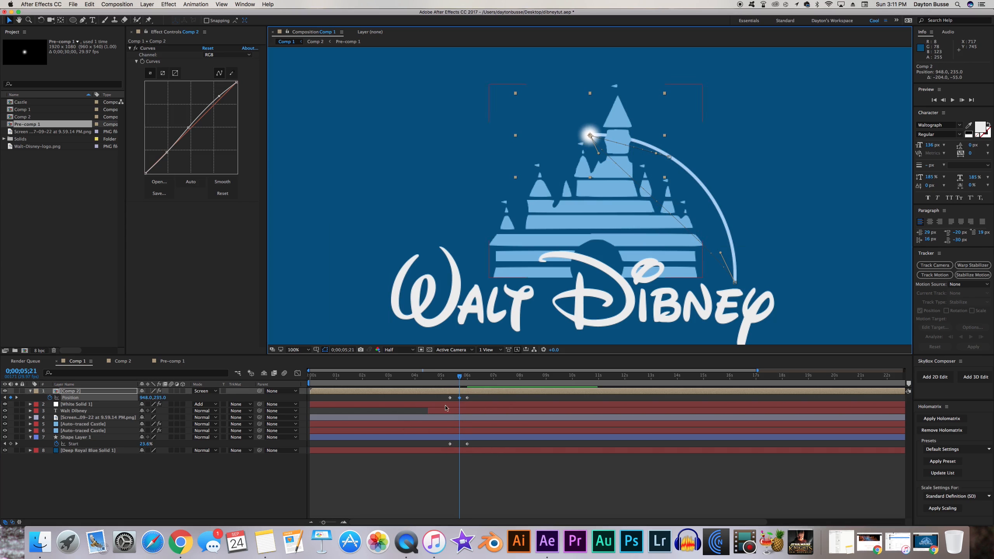
left_click(466, 385)
left_click_drag(466, 385, 467, 385)
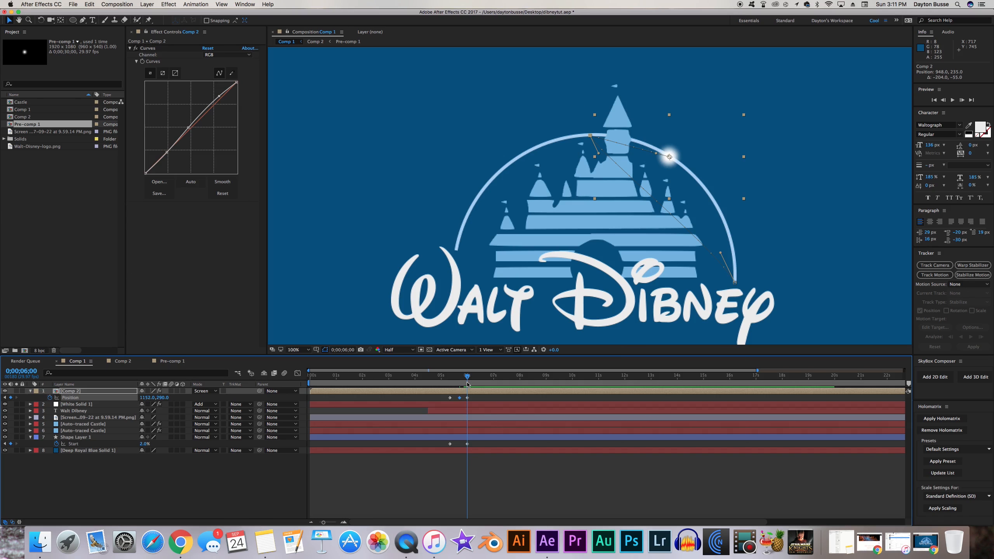
left_click_drag(675, 185, 499, 253)
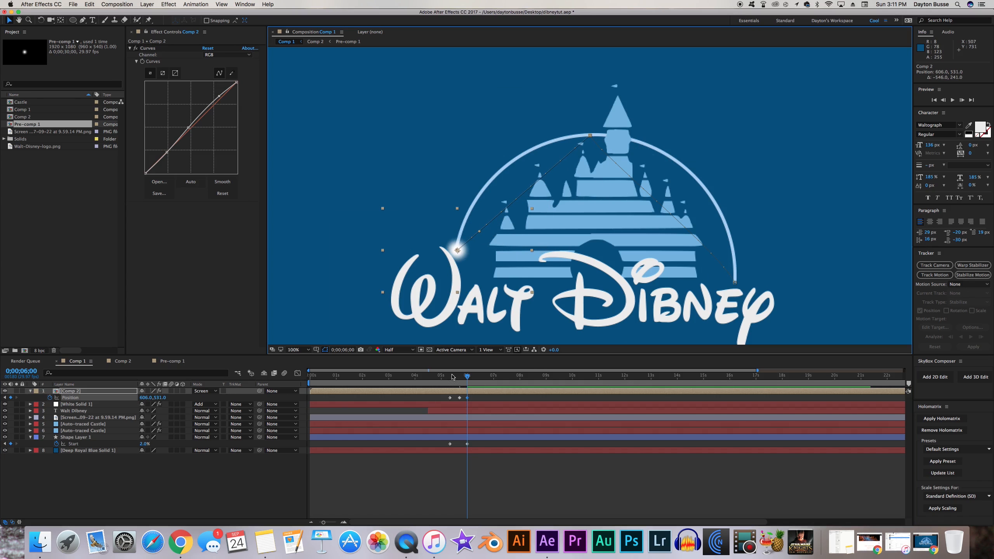
Step: Curve the orb's motion path along the right half of the arc by adjusting the direction handles of its Position keyframes
left_click_drag(467, 377, 460, 380)
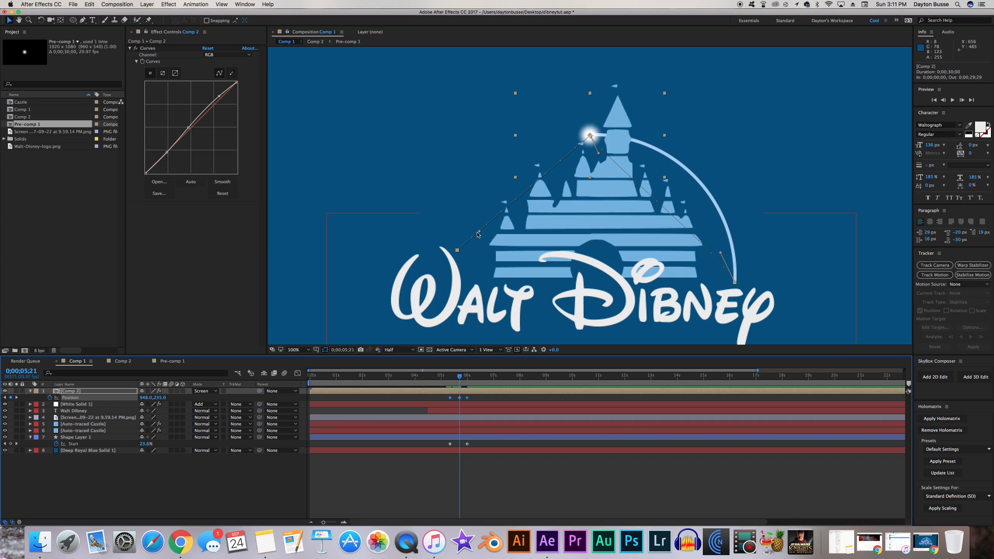
left_click_drag(479, 232, 464, 179)
left_click_drag(721, 253, 741, 202)
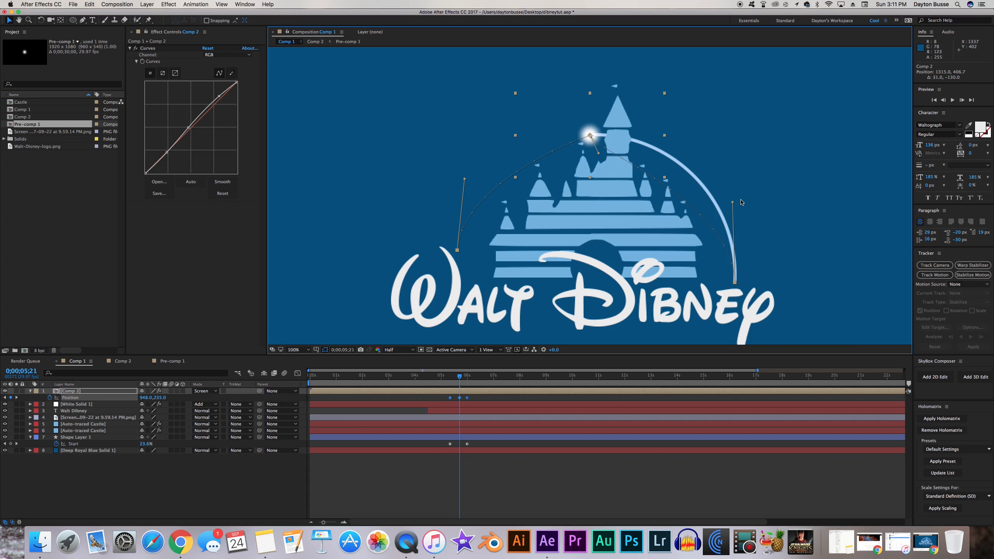
left_click_drag(598, 153, 676, 130)
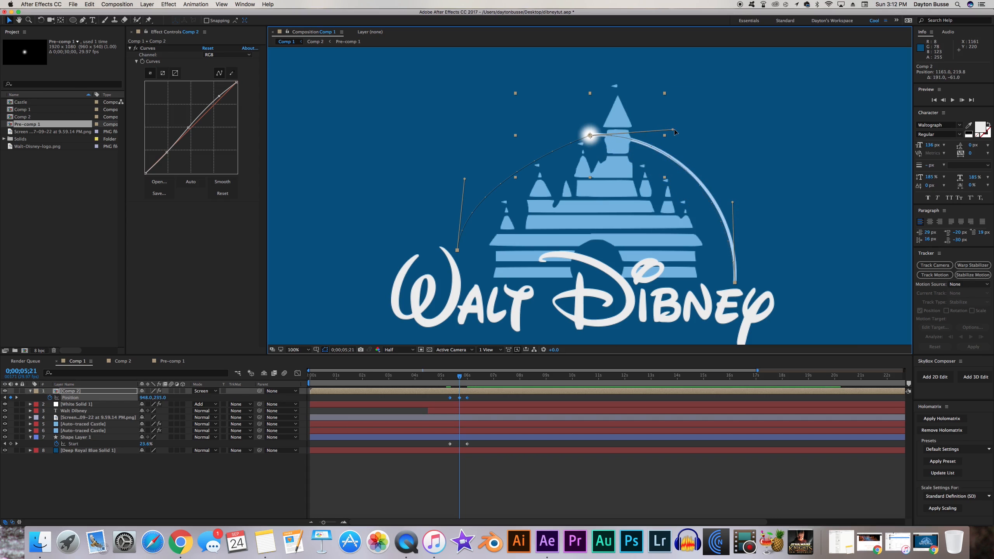
left_click_drag(731, 204, 733, 190)
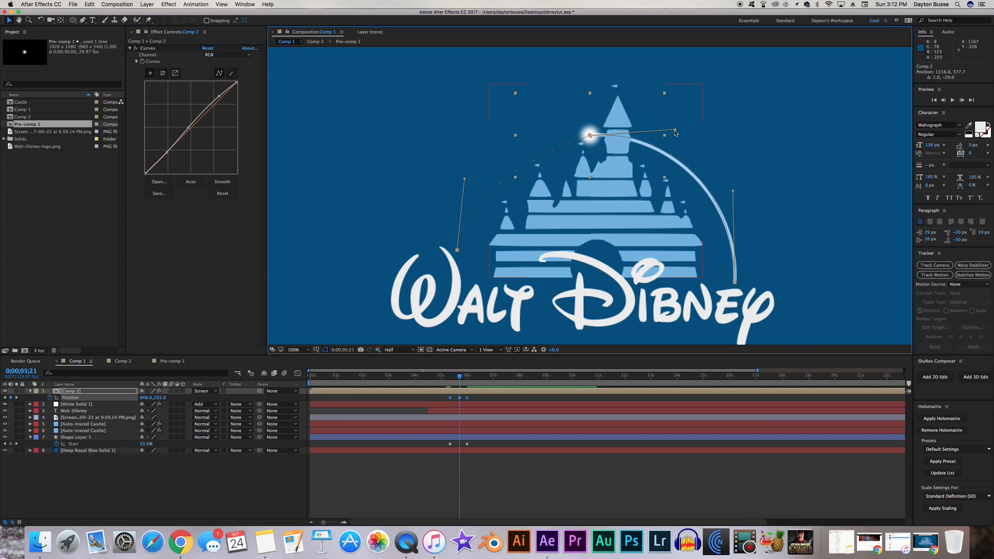
left_click_drag(675, 130, 675, 137)
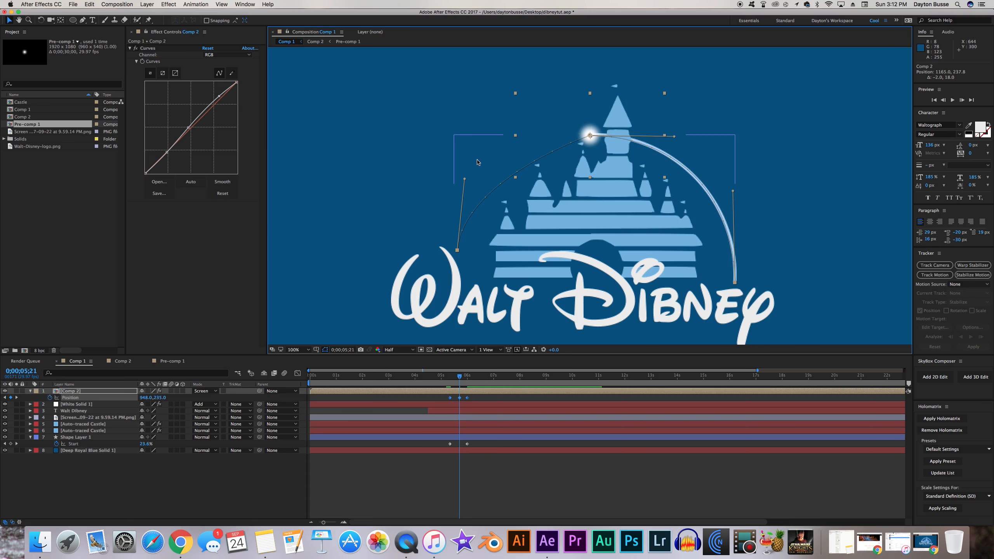
Step: Bend the motion path onto the arc's left half by adjusting the end keyframe's handle and pulling a long handle leftward from the apex keyframe
left_click(464, 383)
left_click_drag(465, 382, 467, 381)
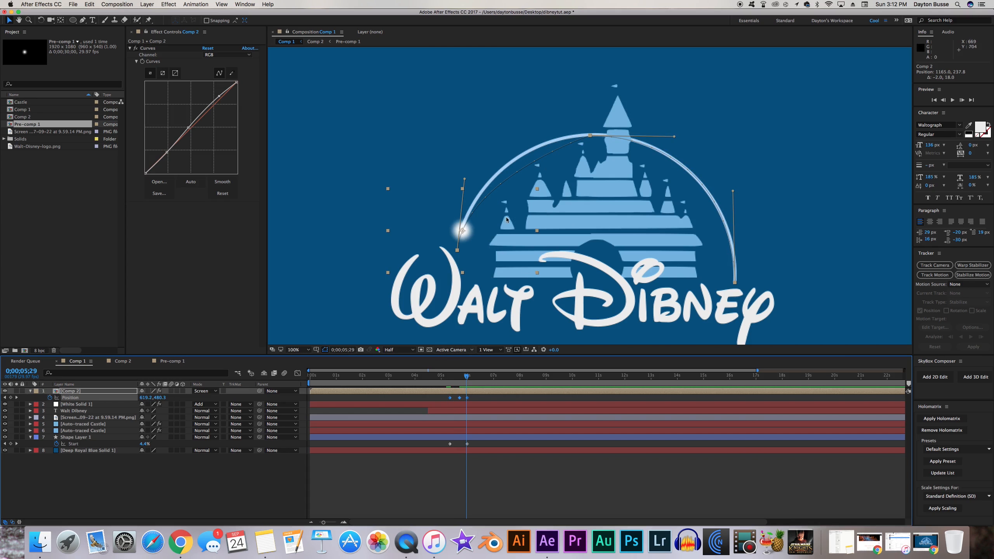
left_click_drag(465, 179, 461, 178)
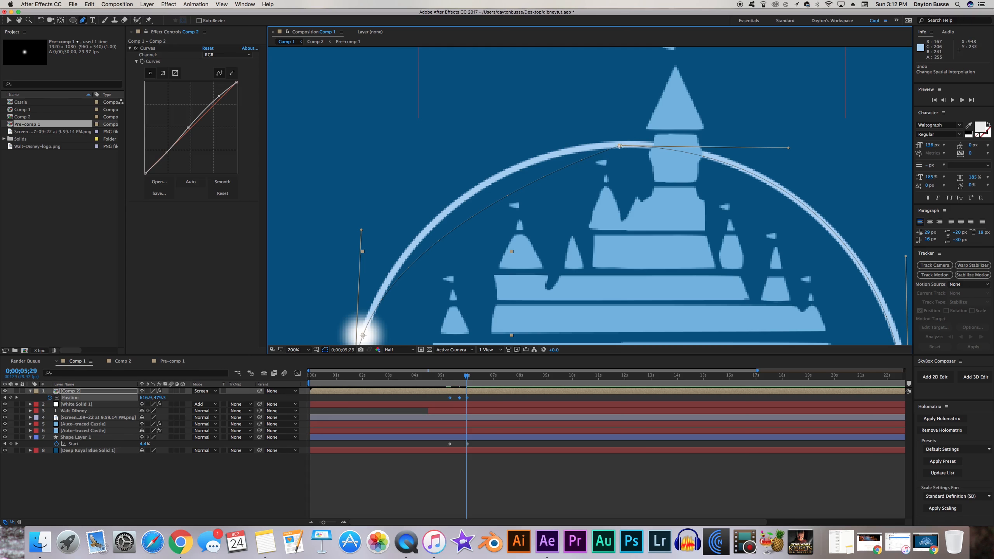
left_click_drag(608, 147, 395, 149)
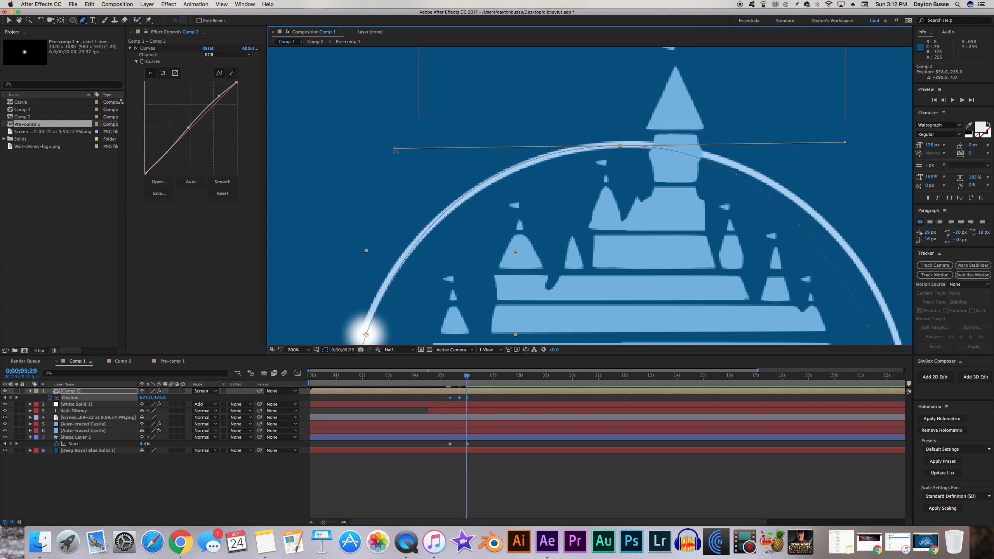
key("v")
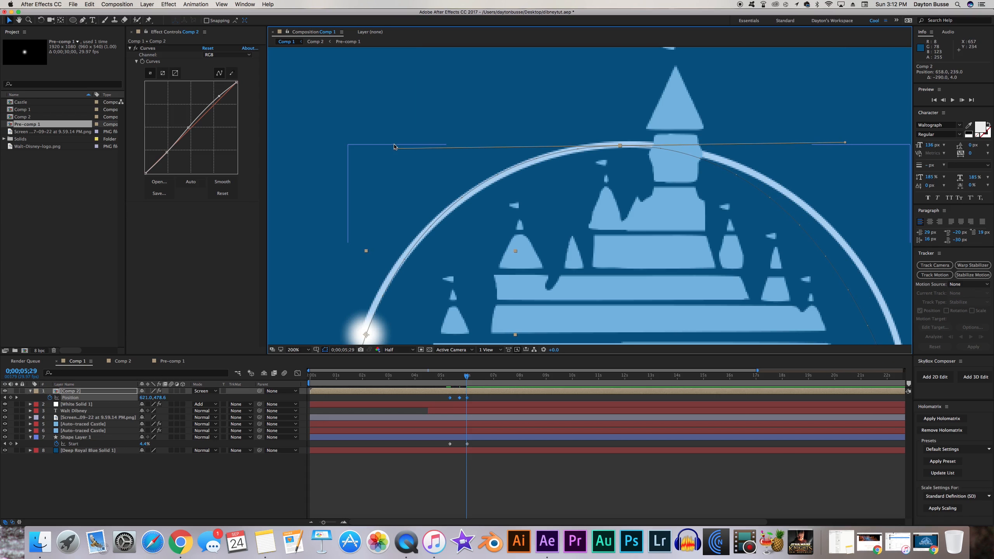
left_click_drag(395, 150, 399, 150)
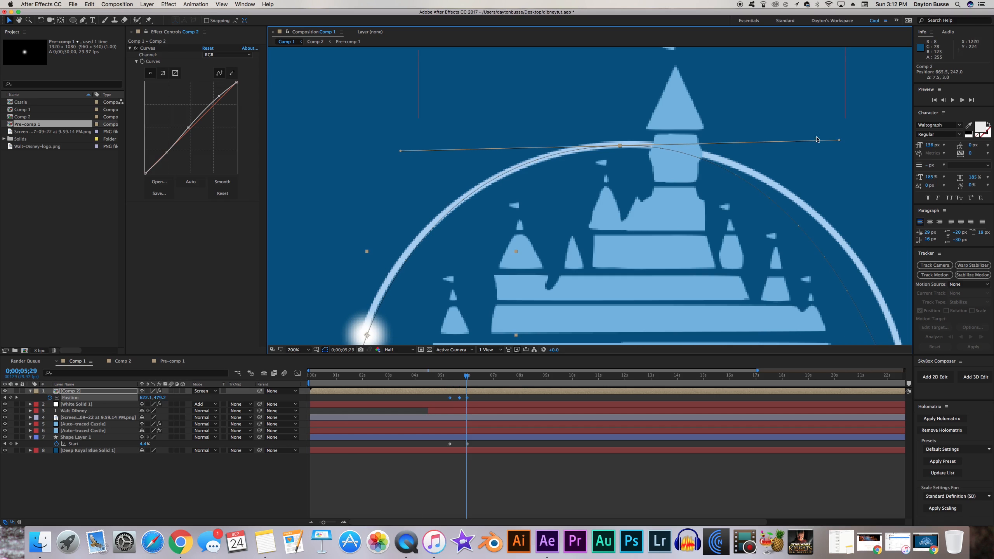
Step: Extend and fine-tune the apex keyframe's right-hand direction handle so the motion path follows the arc on both sides
left_click_drag(841, 140, 909, 144)
key("g")
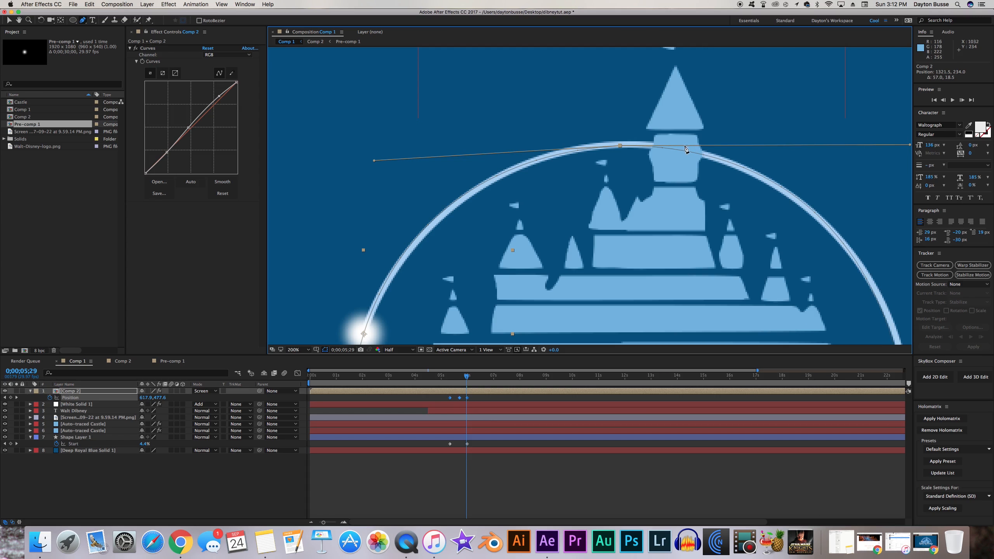
key("v")
key("comma")
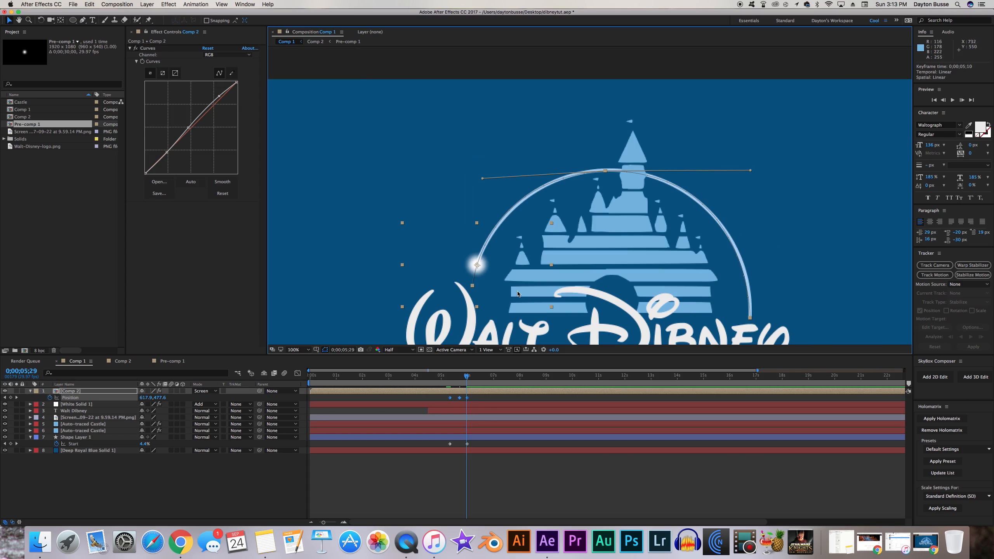
left_click_drag(750, 172, 754, 174)
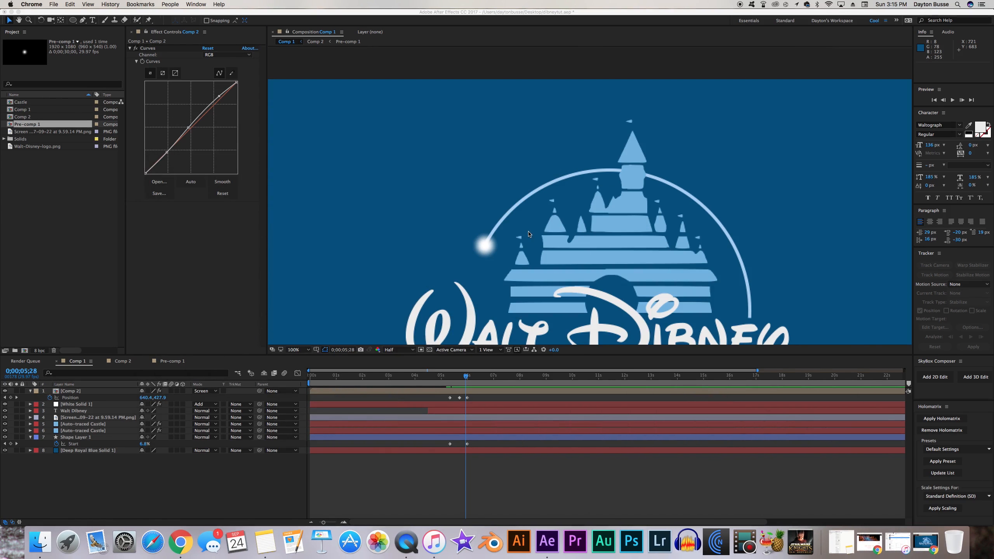
Step: Duplicate the lower Auto-traced Castle layer and place the copy above the other castle layers
scroll(509, 234, "down", 2)
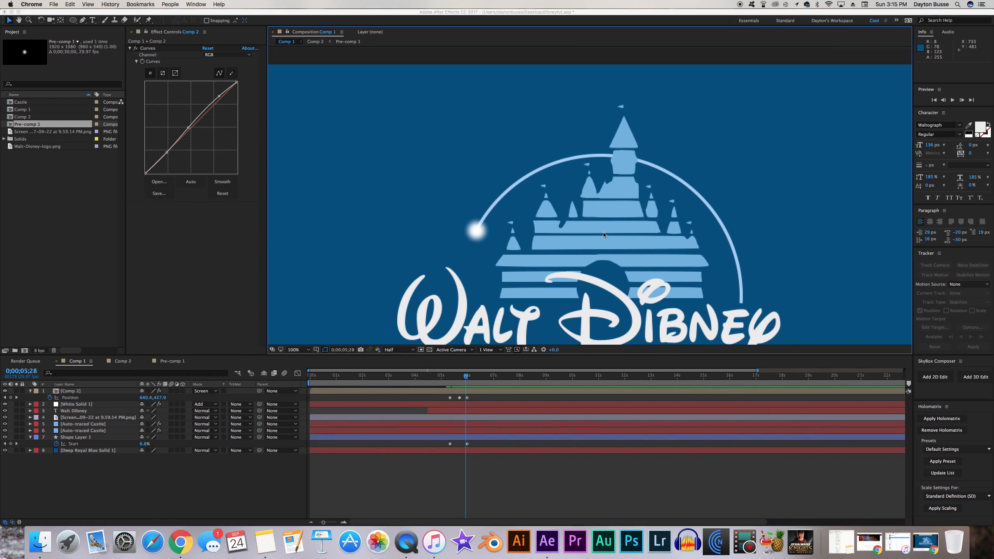
left_click(86, 429)
left_click(88, 430)
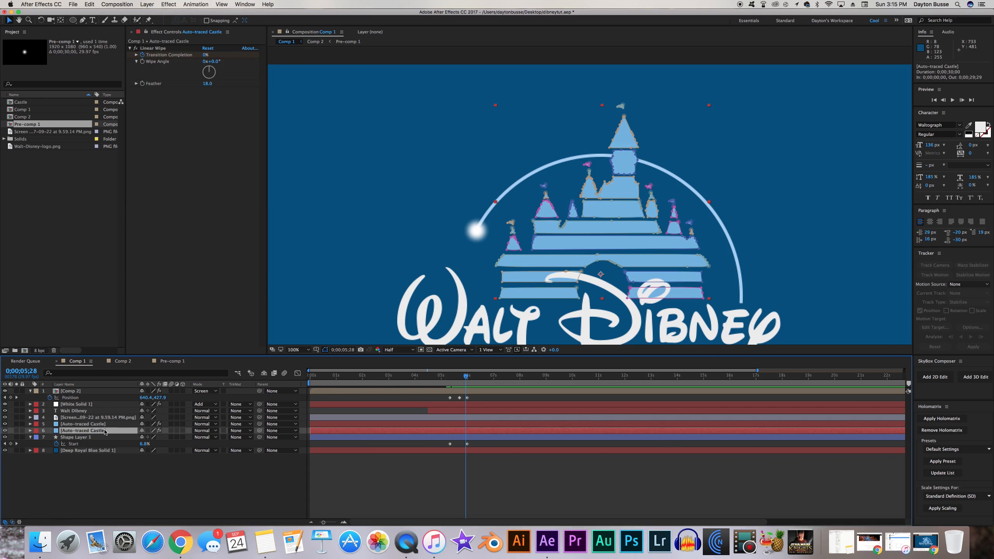
key("super+d")
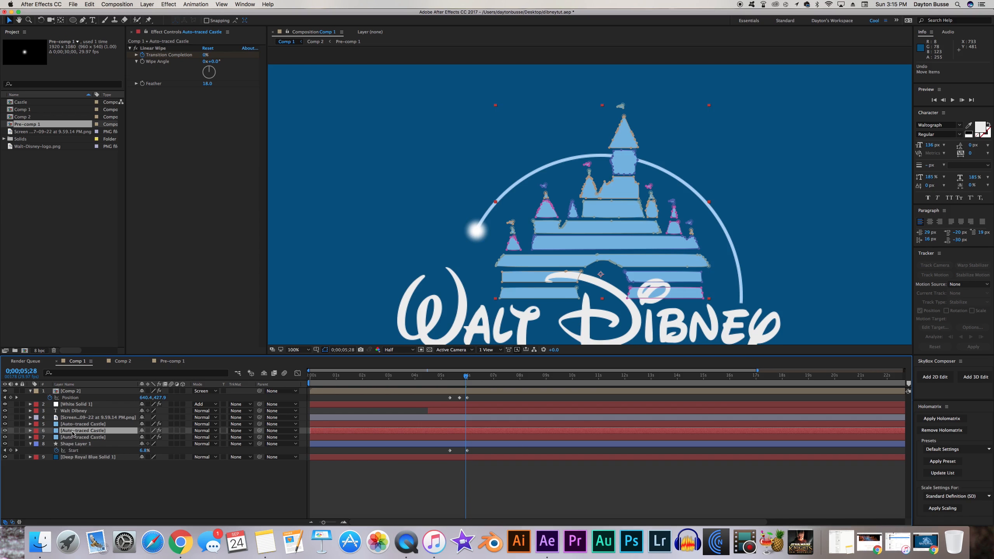
left_click_drag(82, 431, 76, 425)
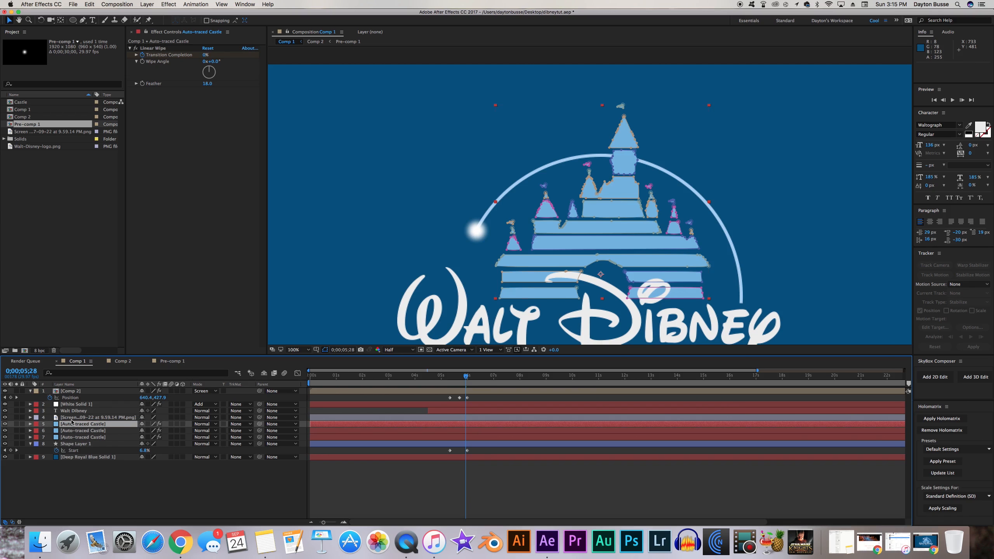
Step: Rename the duplicated castle layer as Reflect and delete its Linear Wipe effect
key("Return")
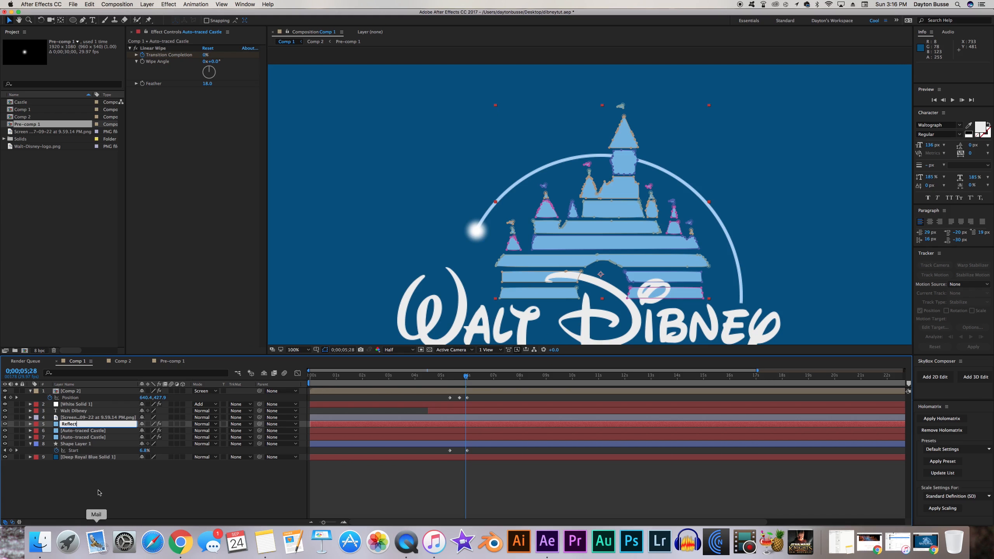
left_click(95, 516)
left_click(73, 425)
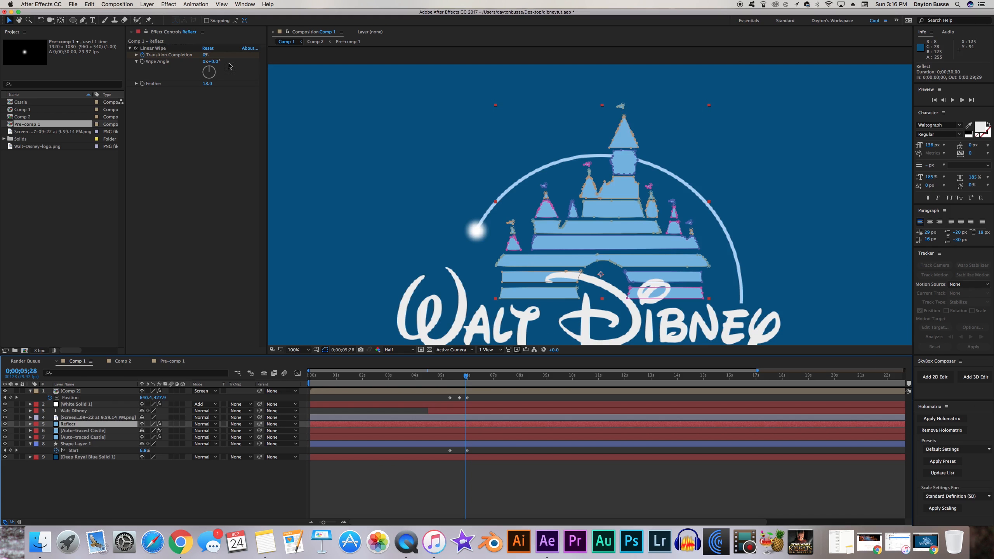
left_click(153, 48)
key("Delete")
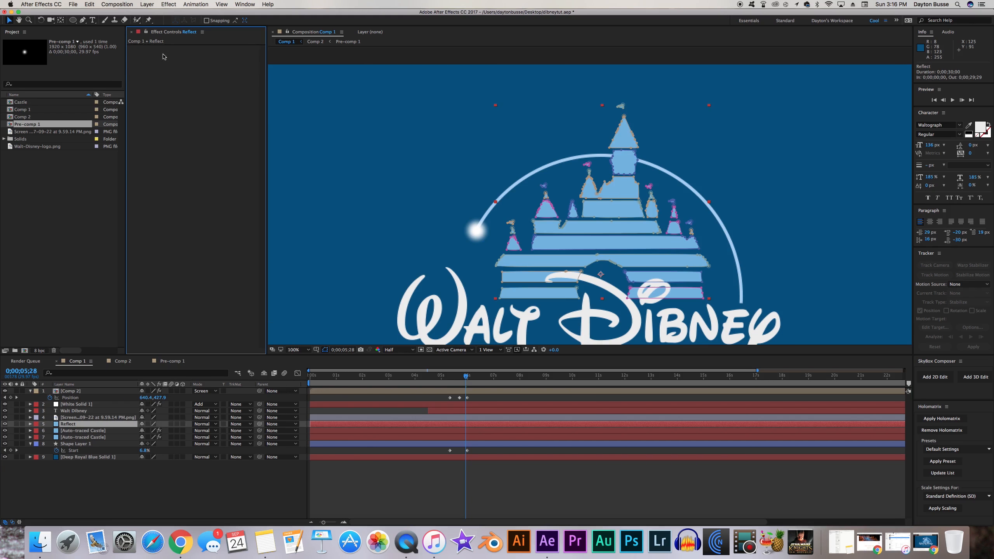
Step: Expand the Reflect layer's masks and draw an elliptical mask about 70 px across over the base of the castle's leftmost tower
left_click(31, 424)
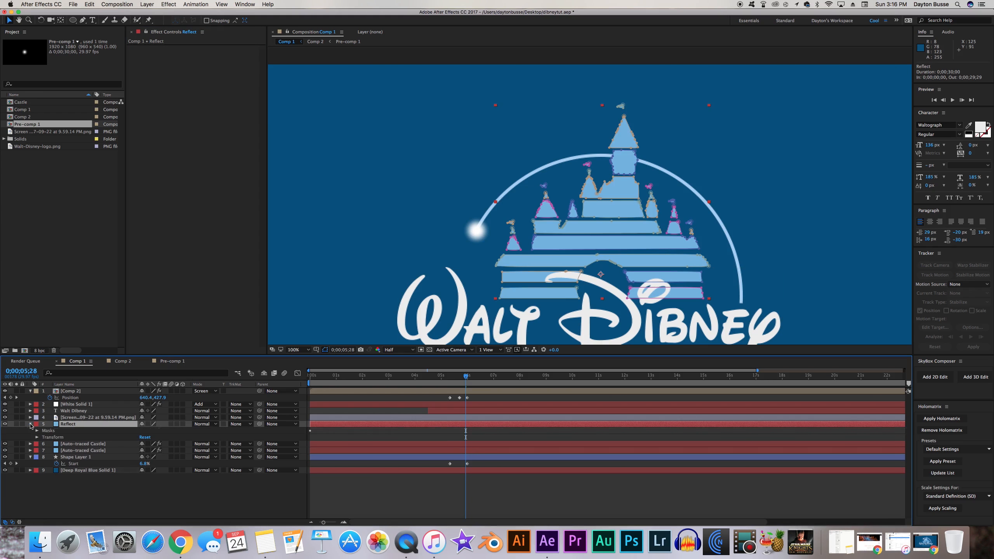
left_click(37, 432)
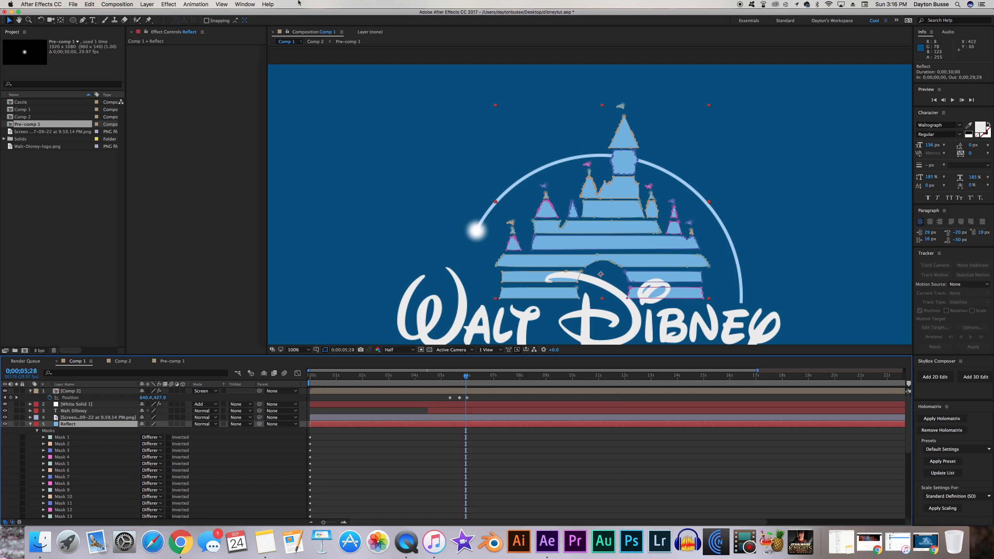
left_click(73, 20)
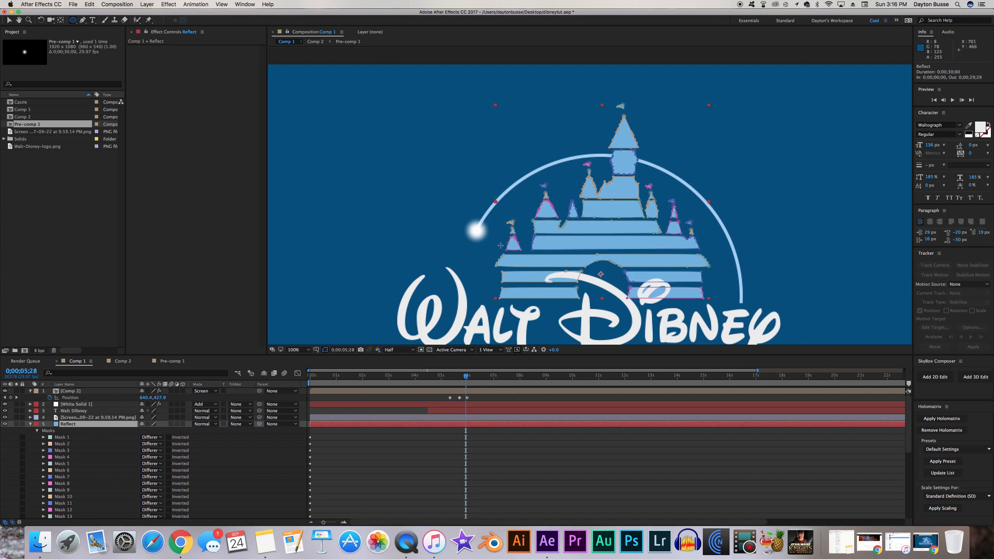
mouse_move(493, 240)
left_mouse_down()
mouse_move(529, 267)
mouse_move(520, 269)
left_mouse_up()
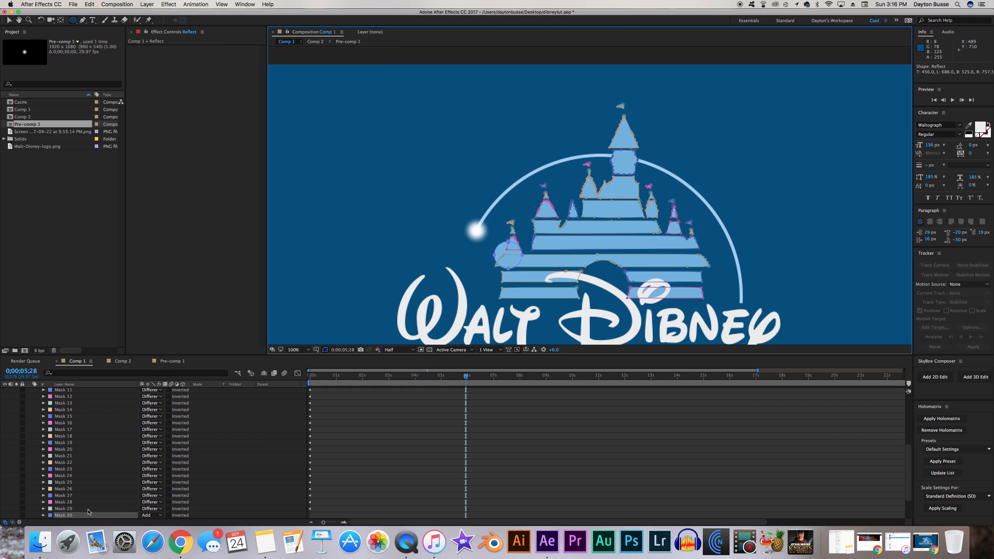
Step: Set the mode of Mask 1 through Mask 29 on the Reflect layer to Add
left_click(72, 508)
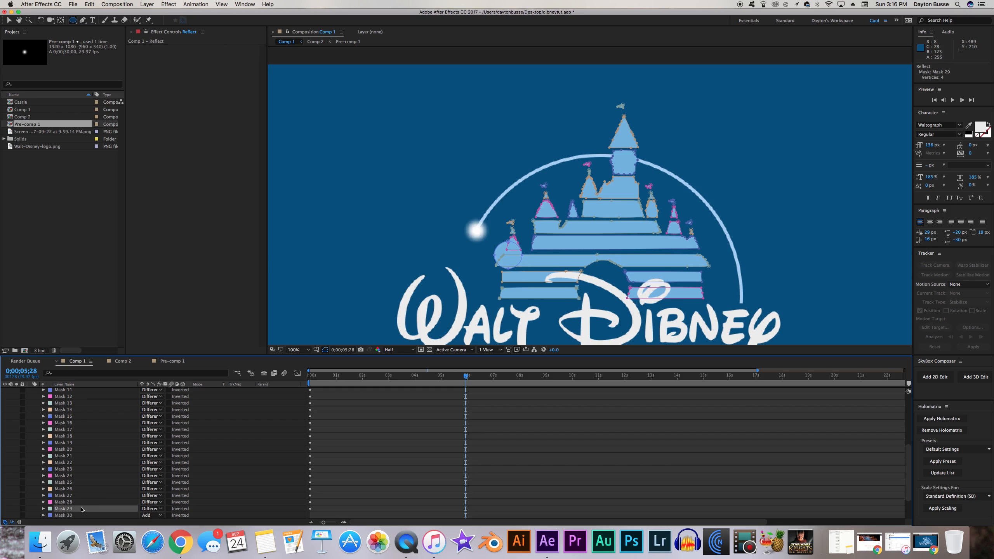
scroll(78, 489, "down", 6)
scroll(68, 462, "up", 4)
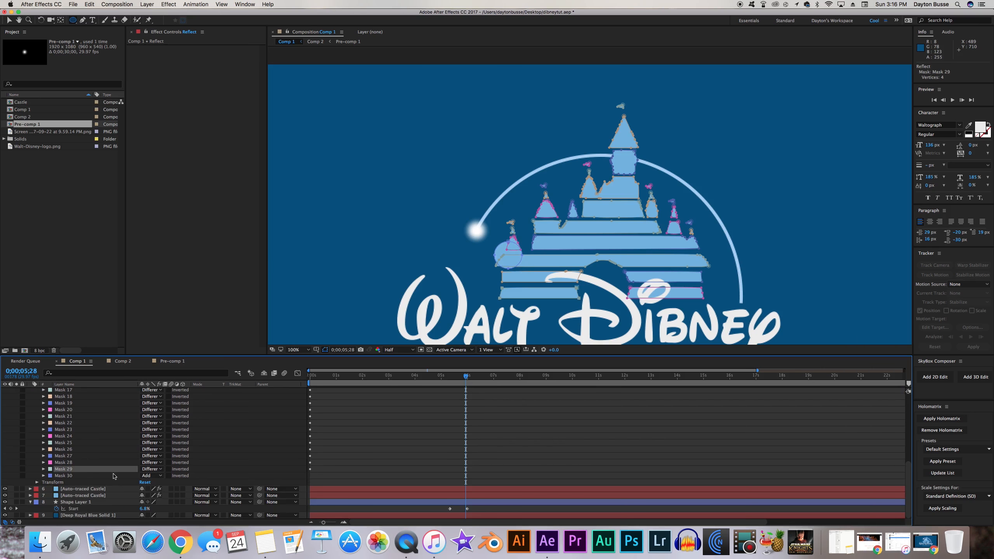
scroll(94, 452, "up", 8)
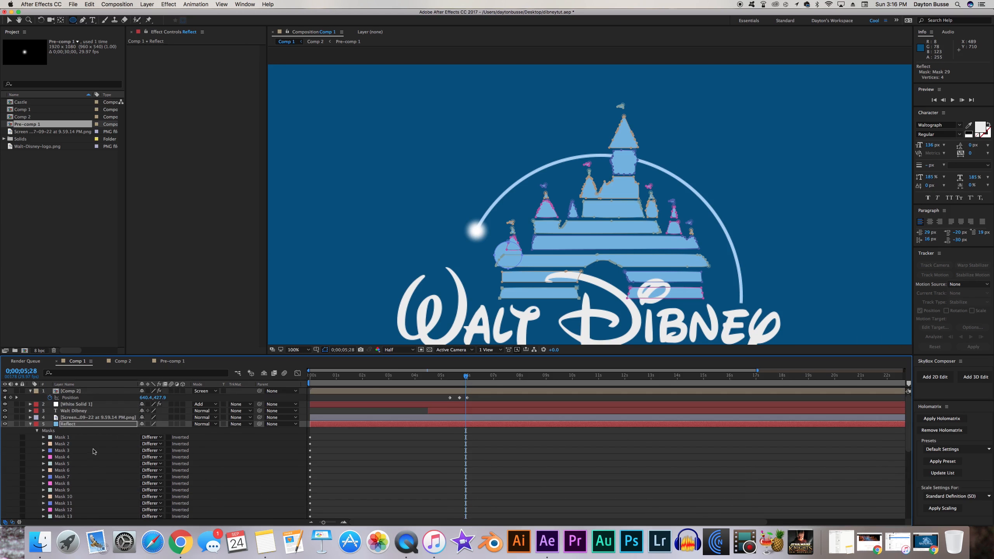
left_click(70, 439, "shift")
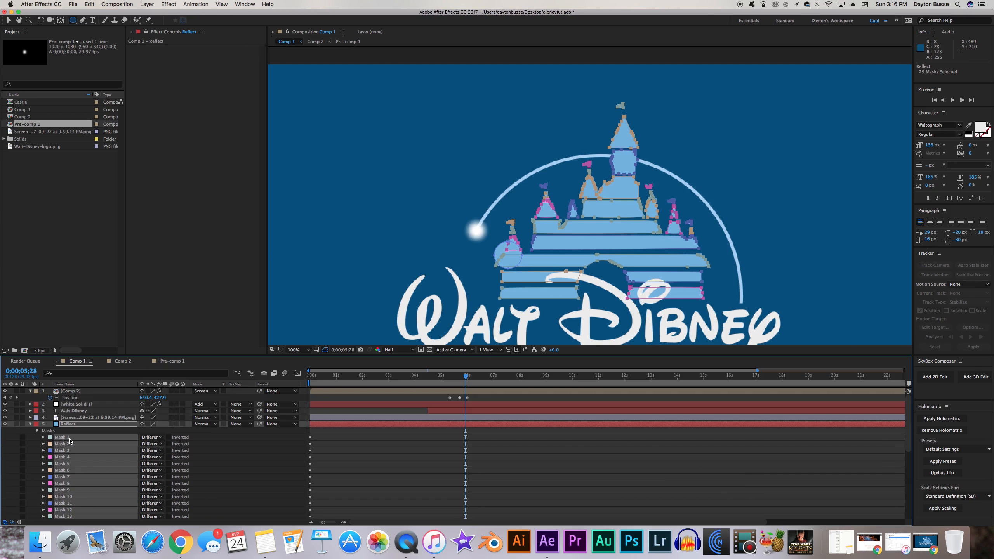
left_click(150, 437)
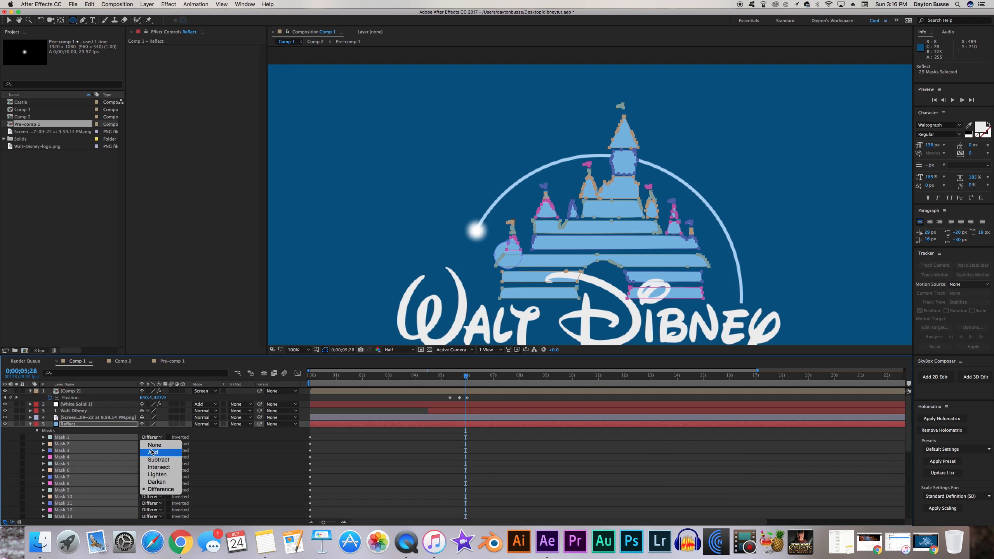
left_click(153, 452)
Step: Set the mode of the elliptical Mask 30 to Intersect
scroll(148, 481, "down", 5)
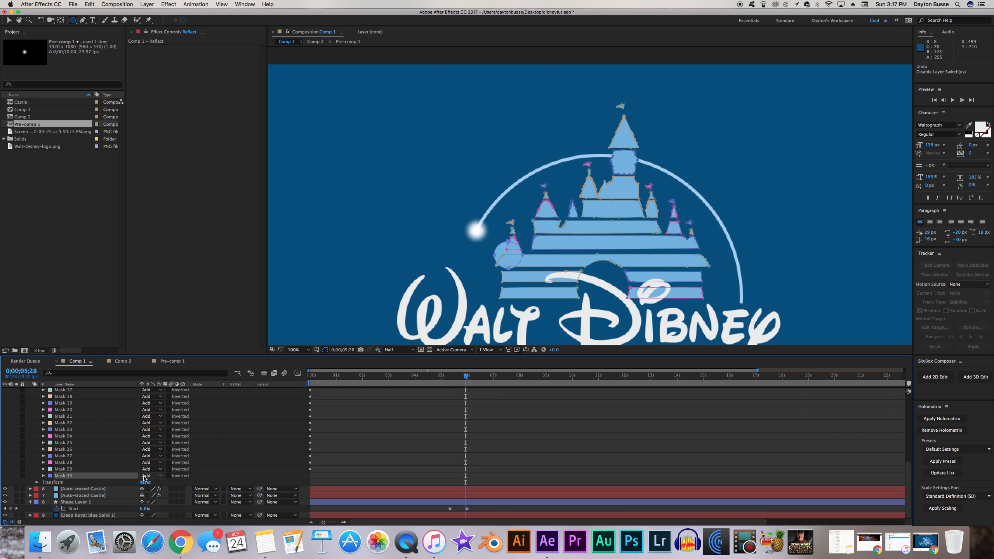
left_click(148, 476)
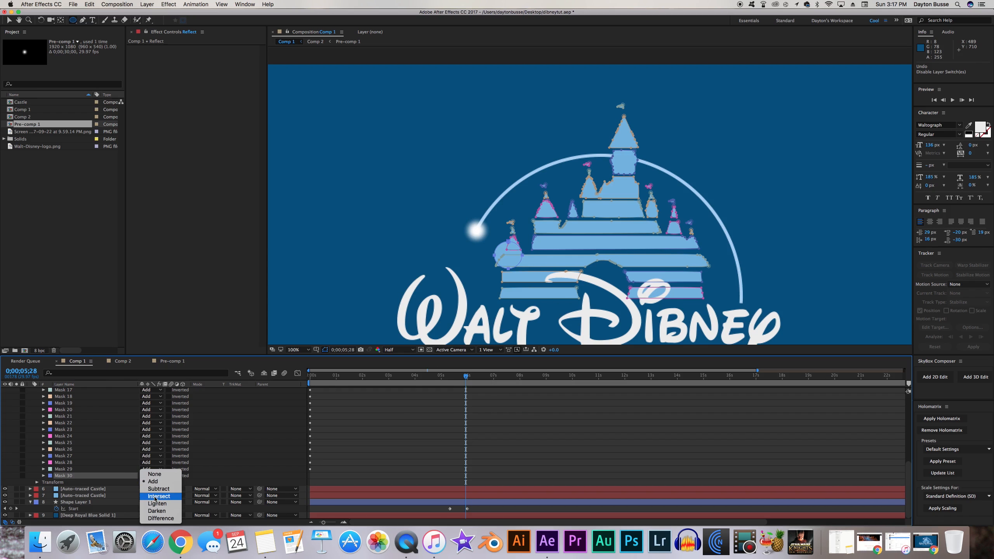
left_click(159, 497)
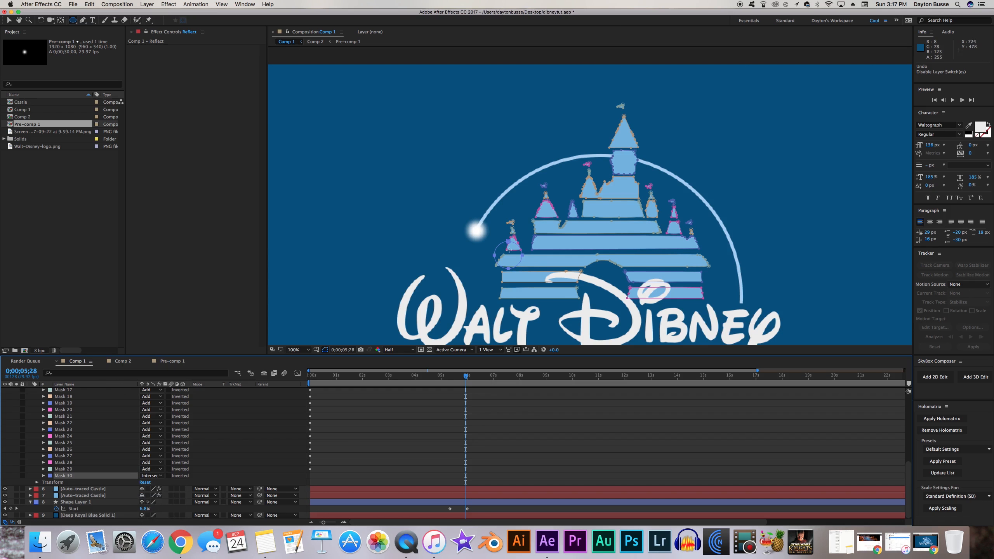
Step: Hide the two Auto-traced Castle layers beneath Reflect and collapse the Reflect layer's mask list
key("v")
left_click(5, 496)
scroll(509, 247, "up", 2)
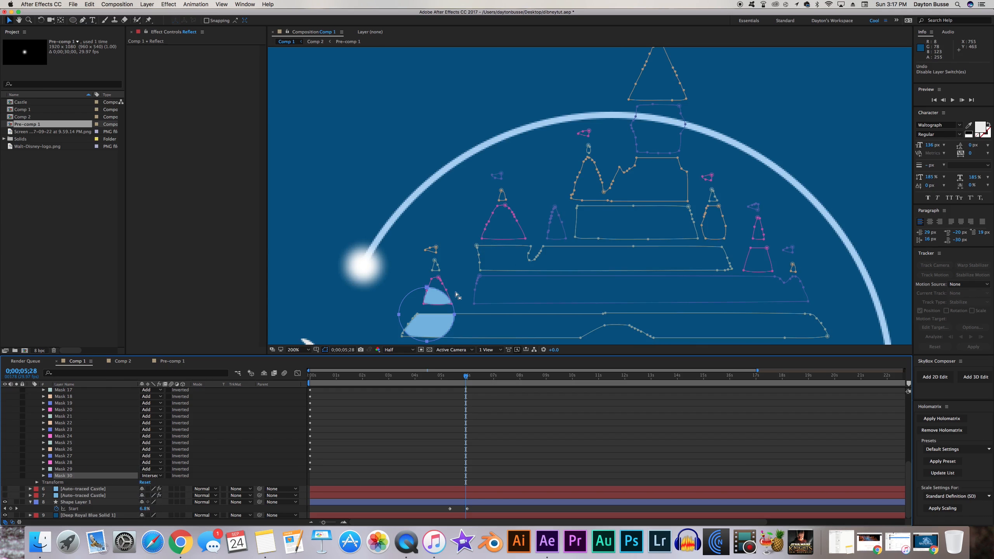
key("period")
key("comma")
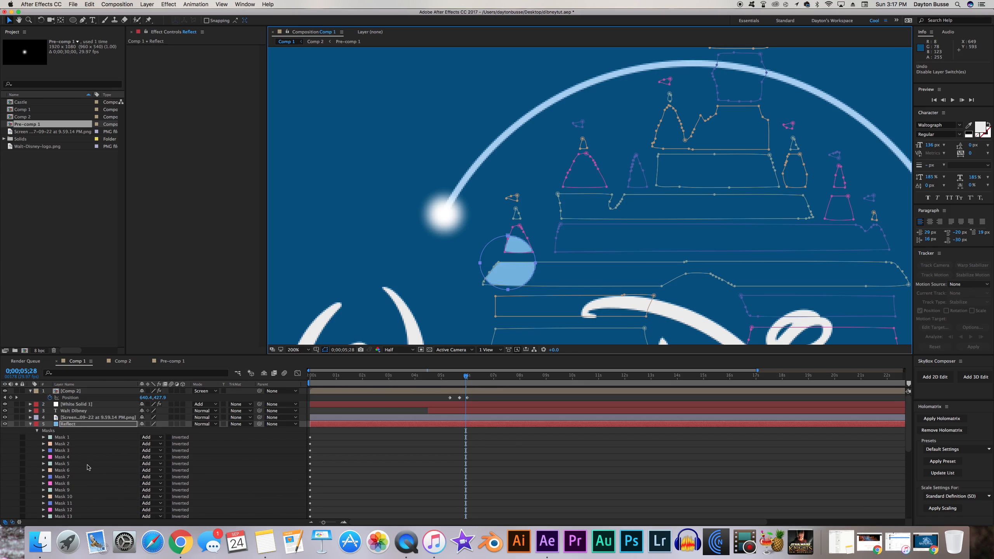
scroll(94, 470, "up", 5)
left_click(37, 431)
scroll(575, 297, "down", 2)
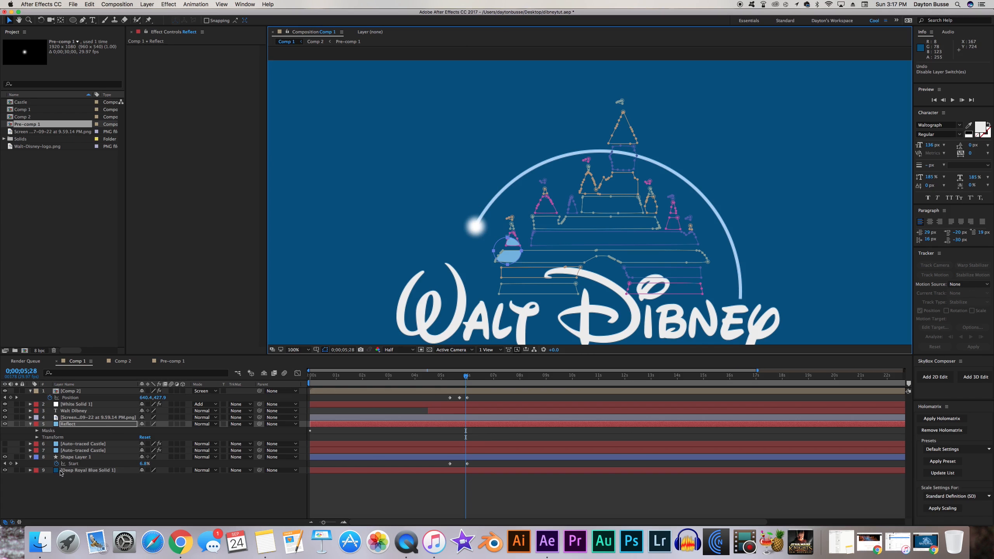
Step: Feather the elliptical Mask 30 on the Reflect layer by 37 pixels
left_click(31, 424)
left_click(36, 430)
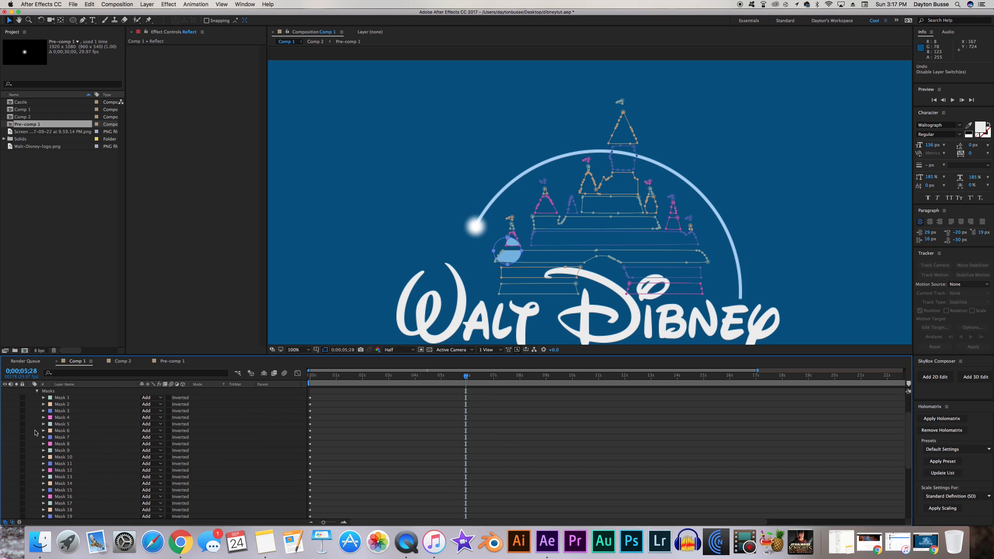
scroll(40, 428, "down", 5)
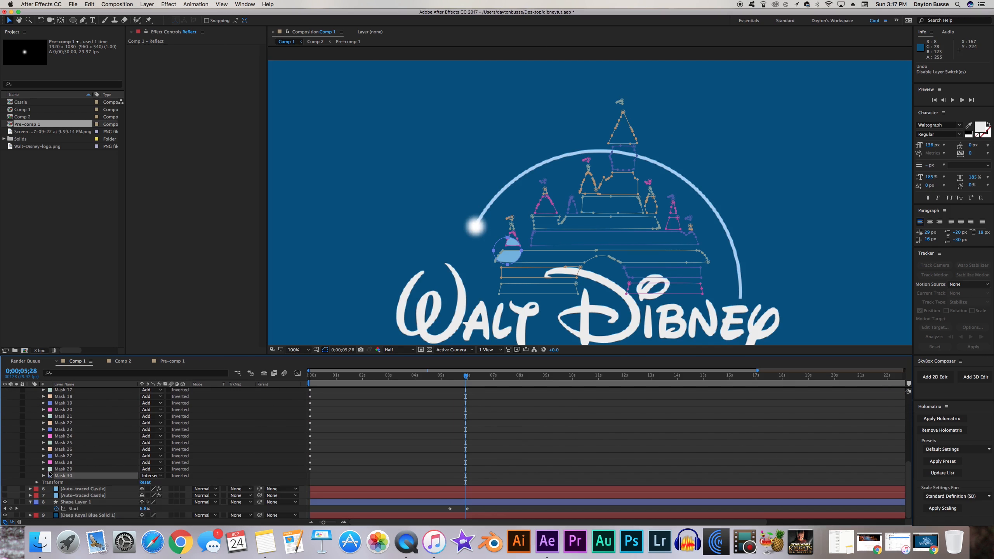
left_click(43, 476)
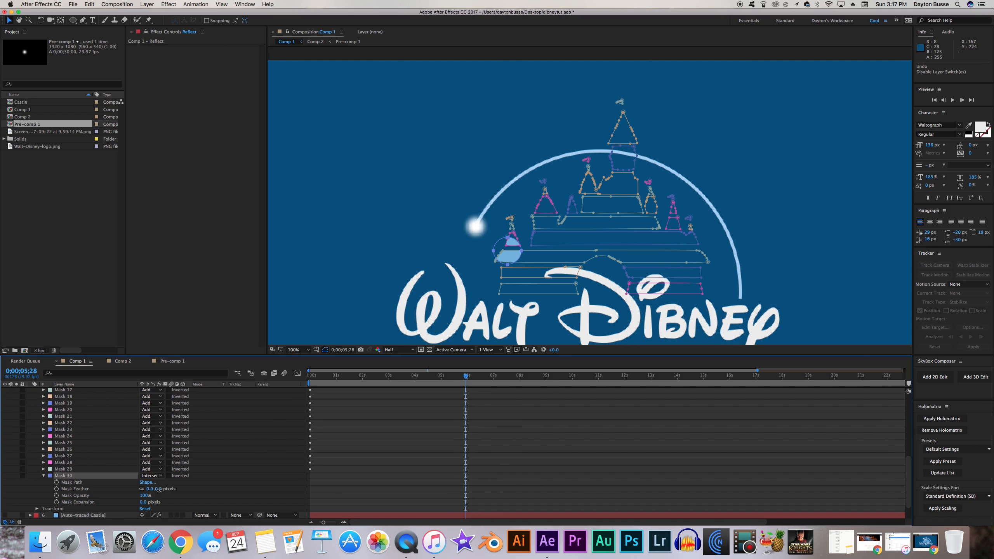
mouse_move(158, 489)
left_mouse_down()
mouse_move(181, 488)
mouse_move(171, 490)
left_mouse_up()
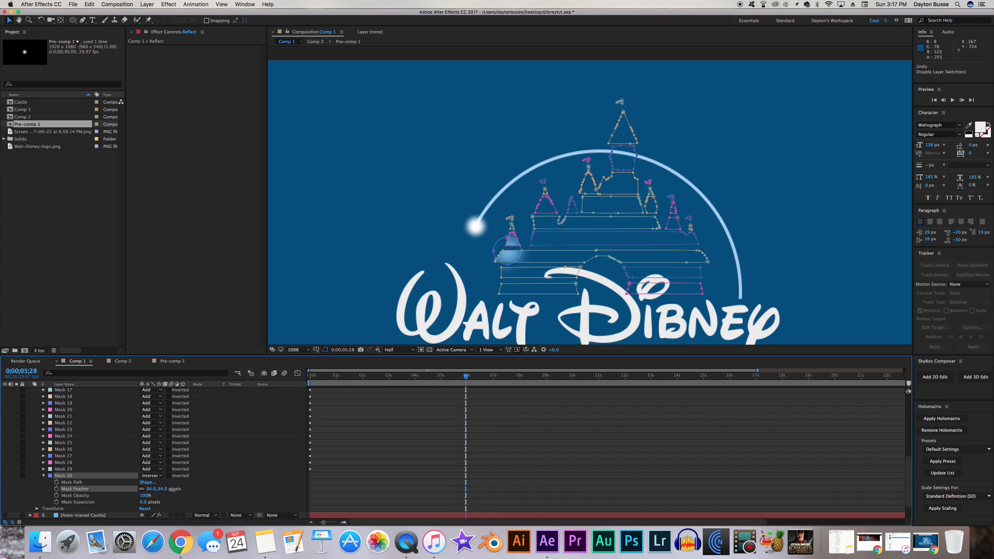
scroll(137, 452, "up", 7)
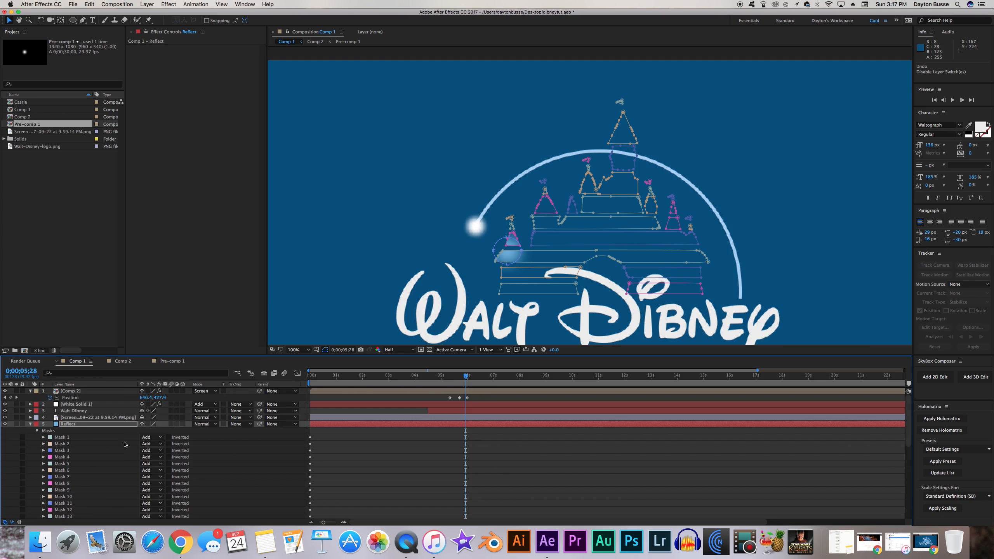
left_click(37, 431)
left_click(37, 431)
scroll(43, 443, "down", 7)
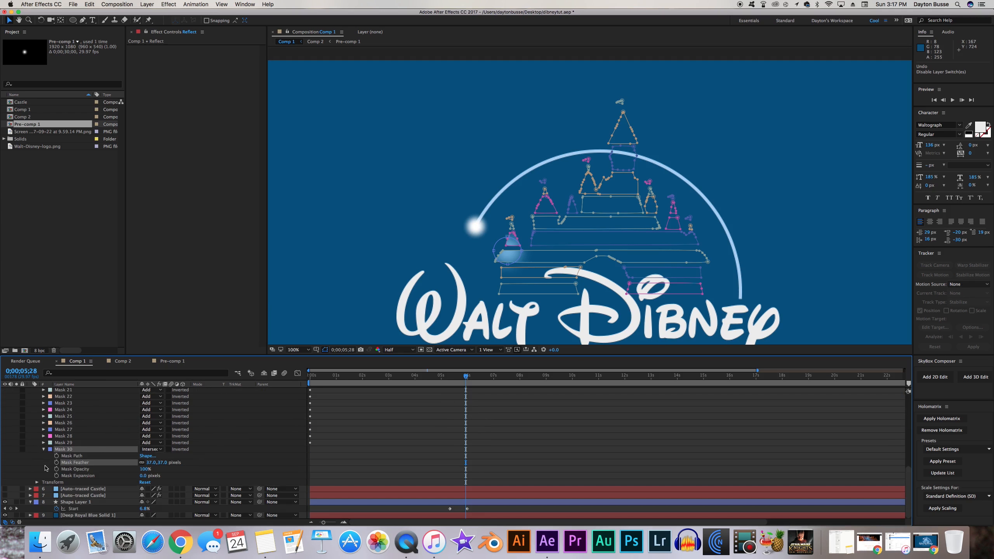
Step: At 0;00;05;10, start keyframing Mask 30's path and move the ellipse to the right end of the castle's base
left_click(451, 377)
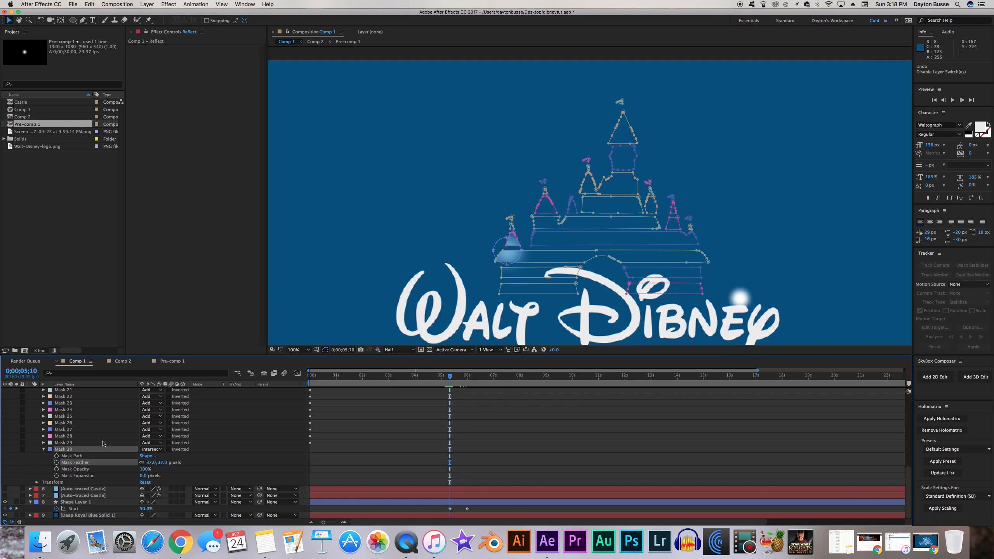
left_click(56, 456)
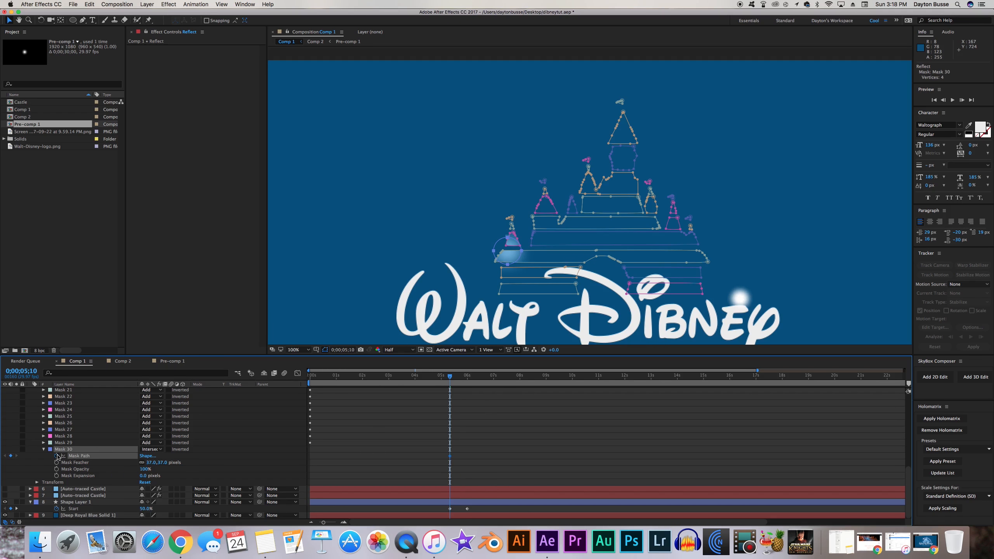
double_click(508, 263)
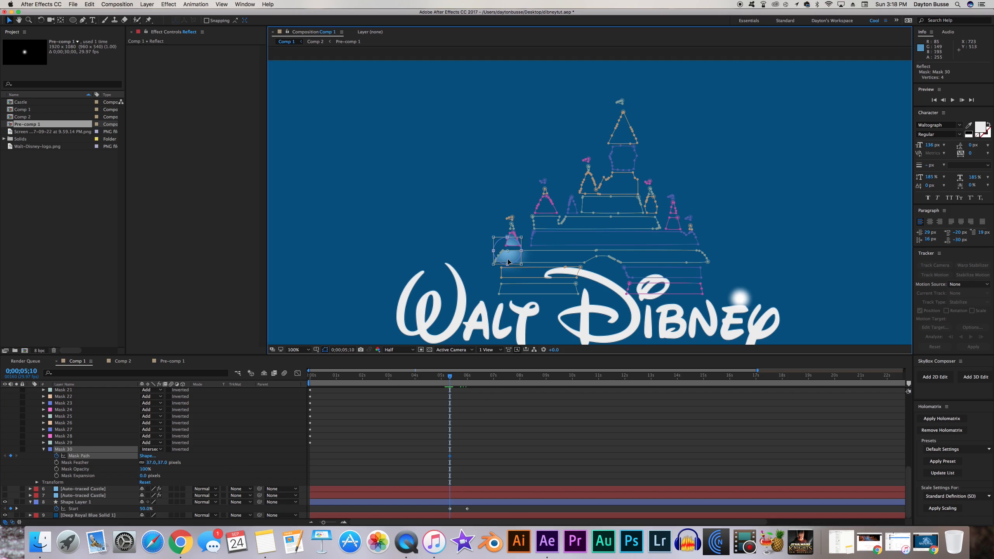
left_click_drag(508, 263, 674, 265)
Step: At 0;00;05;21, move the Mask 30 ellipse up beside the castle's central tower, just under the light orb
left_click_drag(450, 376, 460, 382)
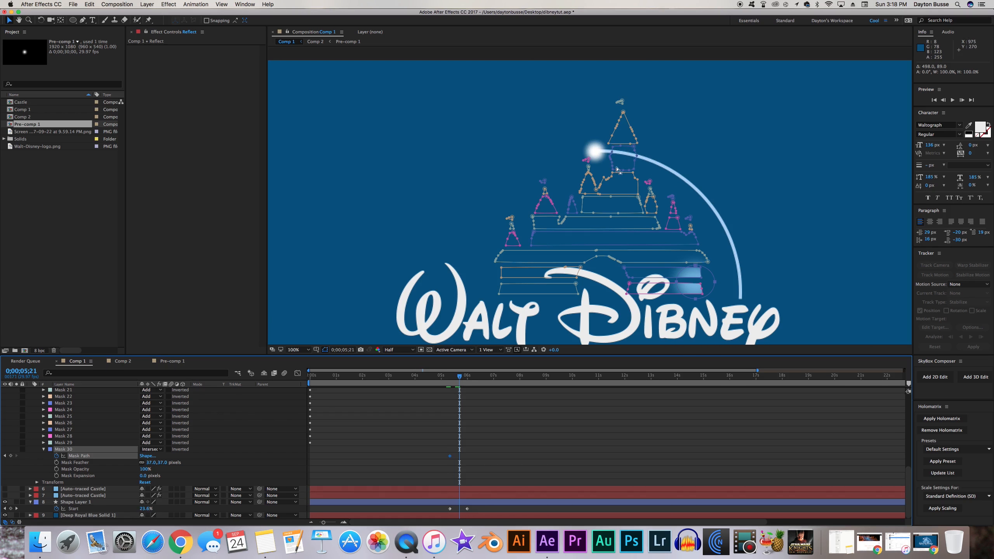
left_click(696, 265)
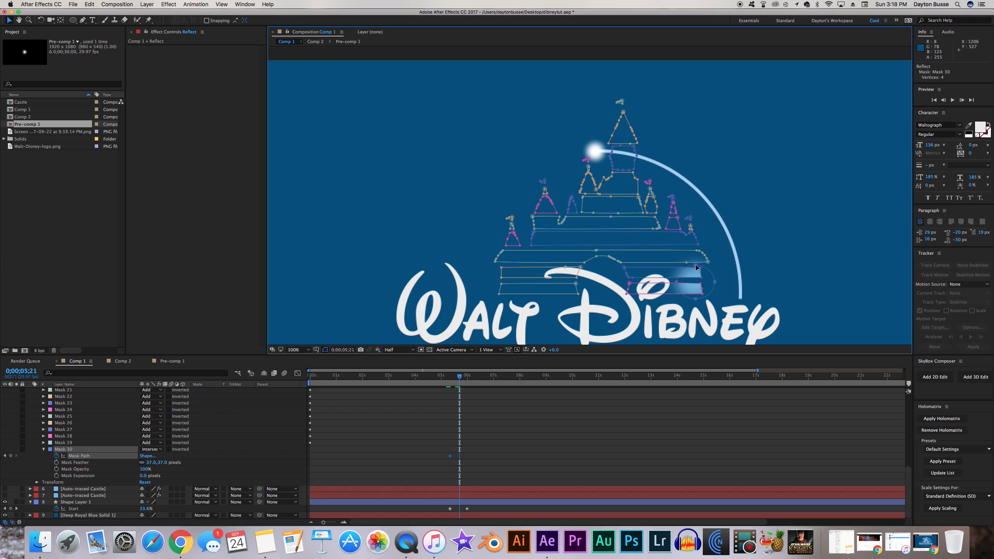
double_click(715, 282)
left_click_drag(749, 280, 651, 169)
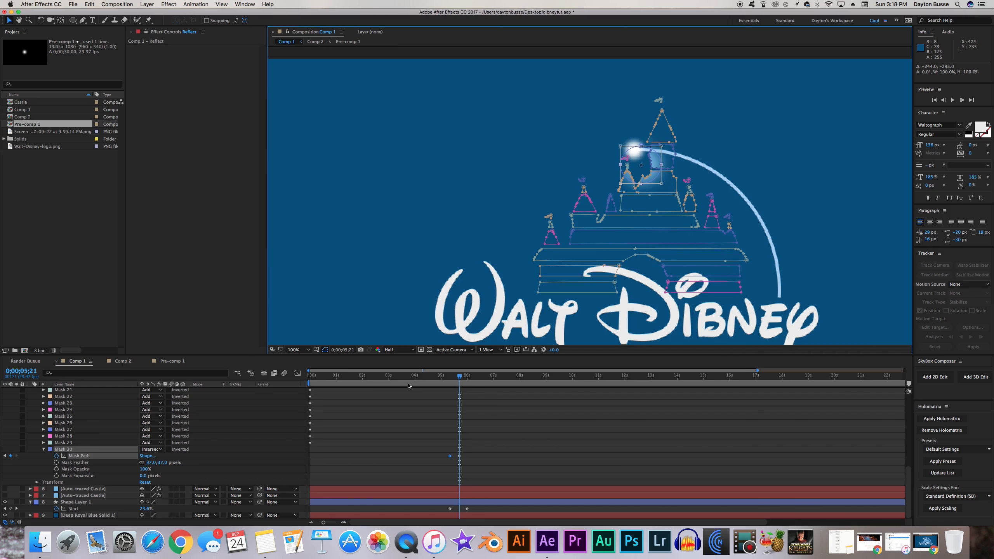
Step: At 0;00;06;00, move the Mask 30 ellipse down to the left end of the castle, near the arc's end
left_click_drag(461, 380, 470, 380)
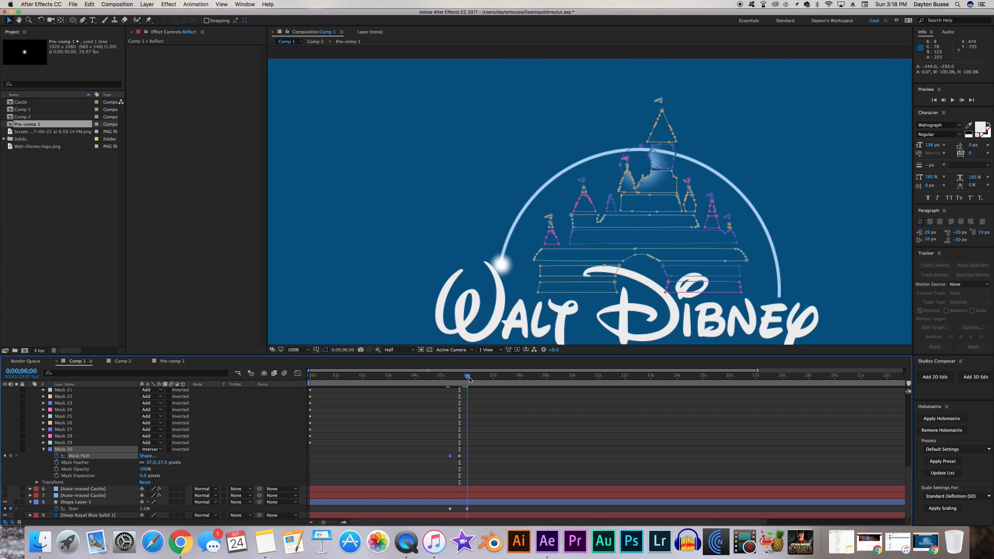
left_click(621, 166)
left_click_drag(645, 165, 541, 255)
Step: At 0;00;05;11, adjust the Mask 30 ellipse over the right end of the castle's base to follow the orb
left_click_drag(466, 380, 452, 384)
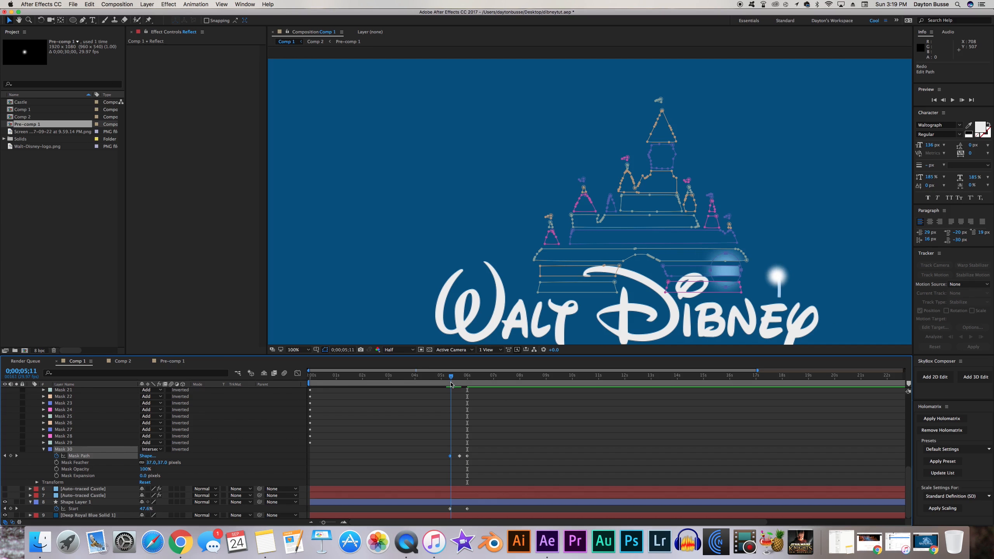
double_click(729, 259)
mouse_move(724, 262)
left_mouse_down()
mouse_move(745, 261)
mouse_move(720, 263)
left_mouse_up()
key("Return")
key("Page_Down")
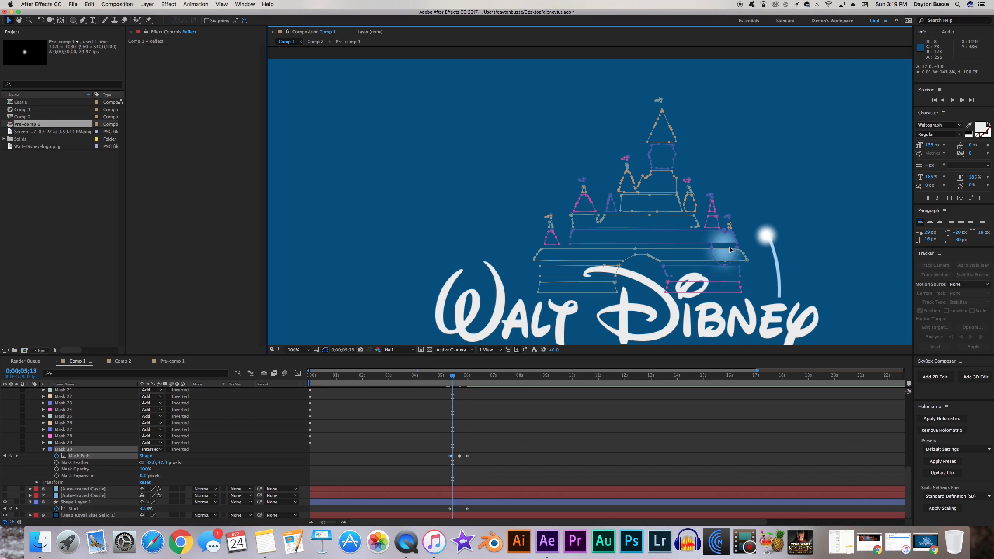
Step: At 0;00;05;13 and 0;00;05;14, reposition and widen the Mask 30 ellipse over the castle's right side, beside the orb
double_click(739, 250)
left_click_drag(738, 248, 745, 245)
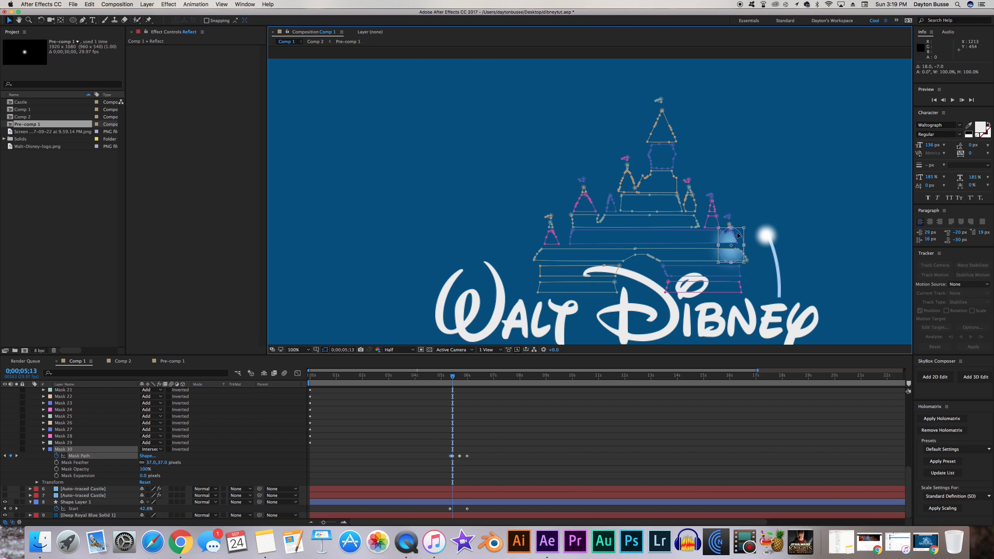
key("Return")
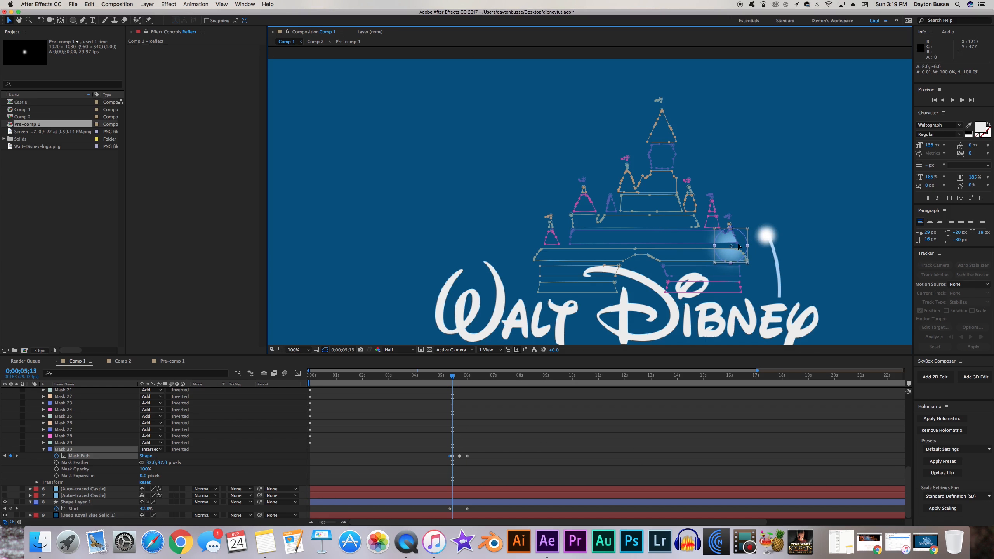
key("Page_Down")
double_click(732, 237)
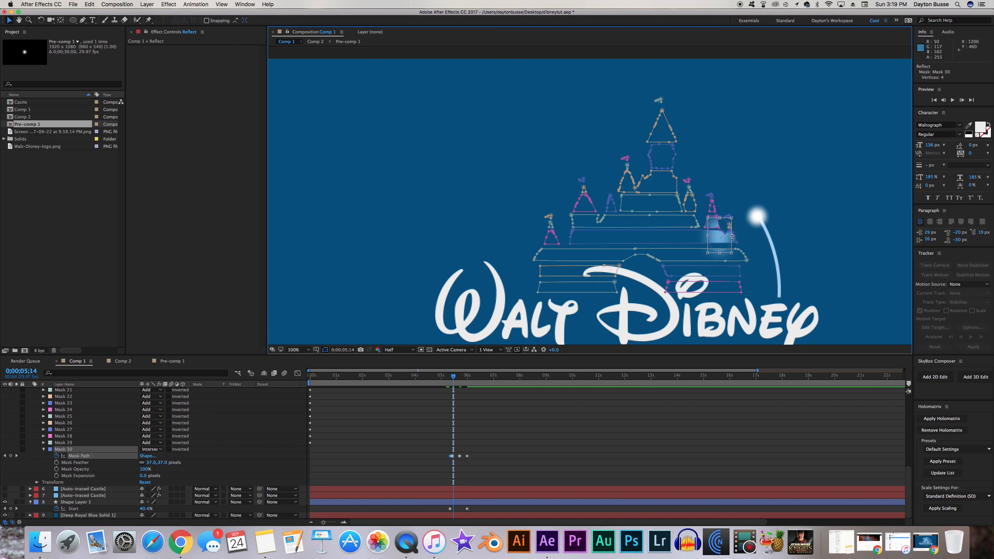
left_click_drag(733, 236, 740, 235)
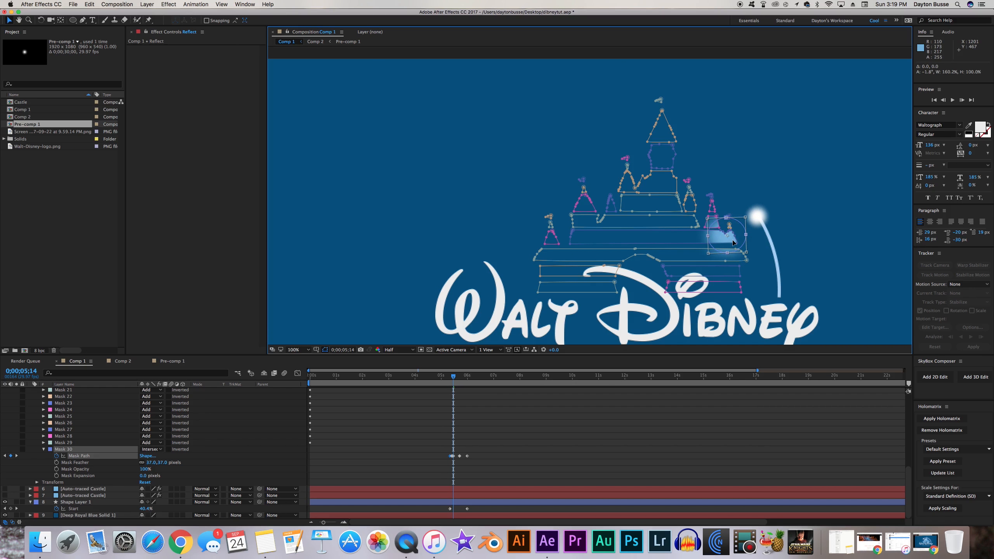
key("Return")
key("Page_Down")
key("Page_Down")
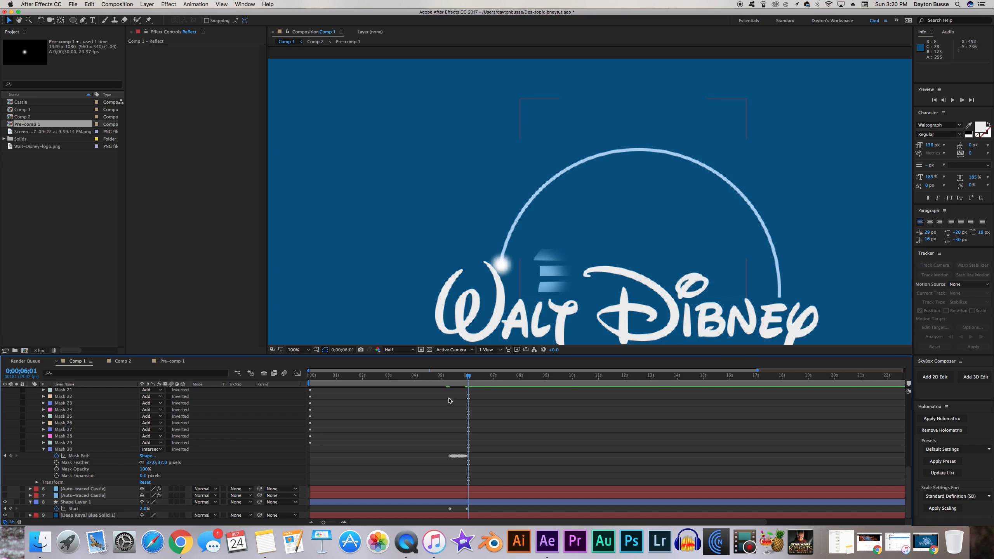
Step: Keyframe the Comp 2 layer's scale at 20% on 0;00;05;18 and 25% on 0;00;05;19
left_click_drag(465, 383, 458, 376)
scroll(50, 445, "up", 10)
left_click(70, 391)
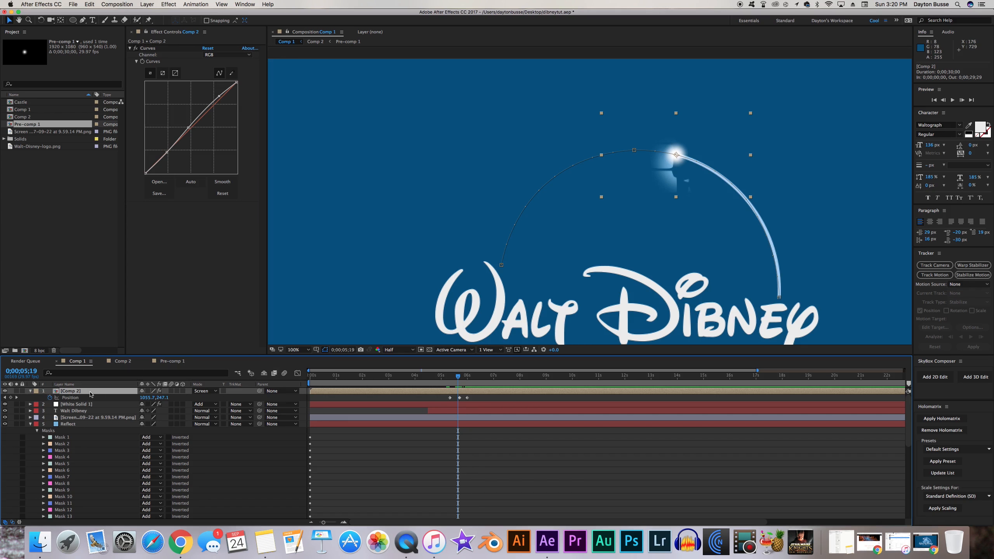
key("s")
key("Page_Up")
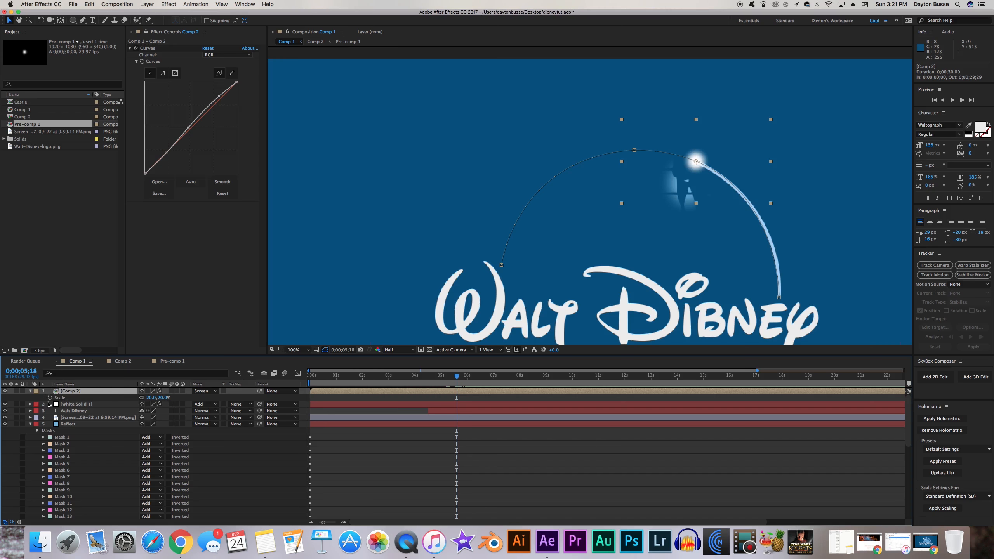
left_click(50, 398)
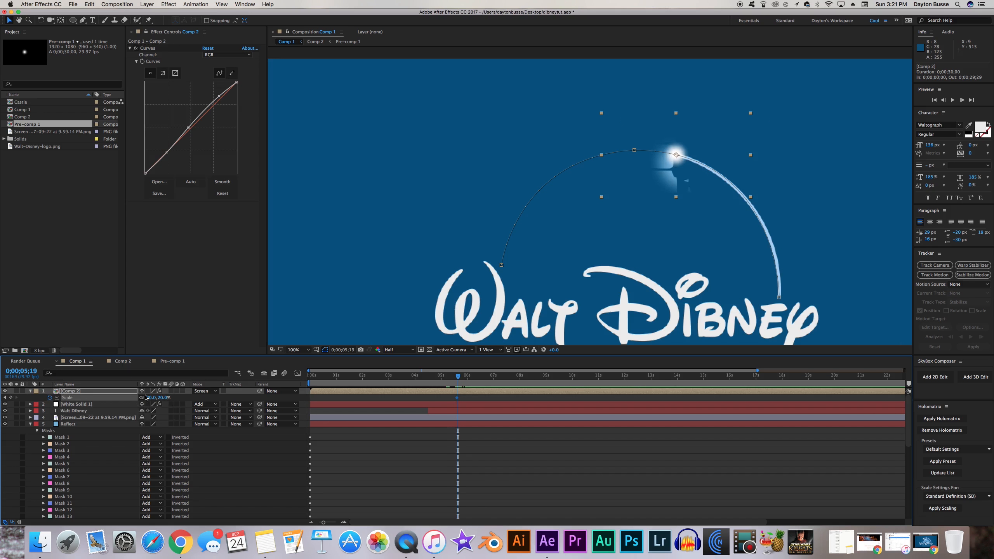
left_click_drag(147, 398, 151, 398)
Step: Set the Comp 2 layer's scale to 20% at 0;00;05;20
key("Page_Down")
key("Page_Down")
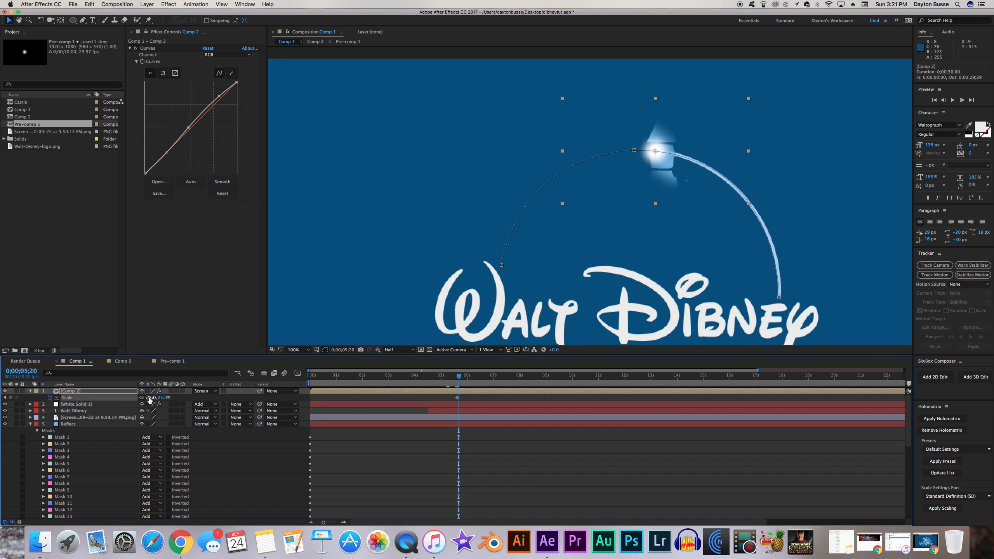
left_click(151, 398)
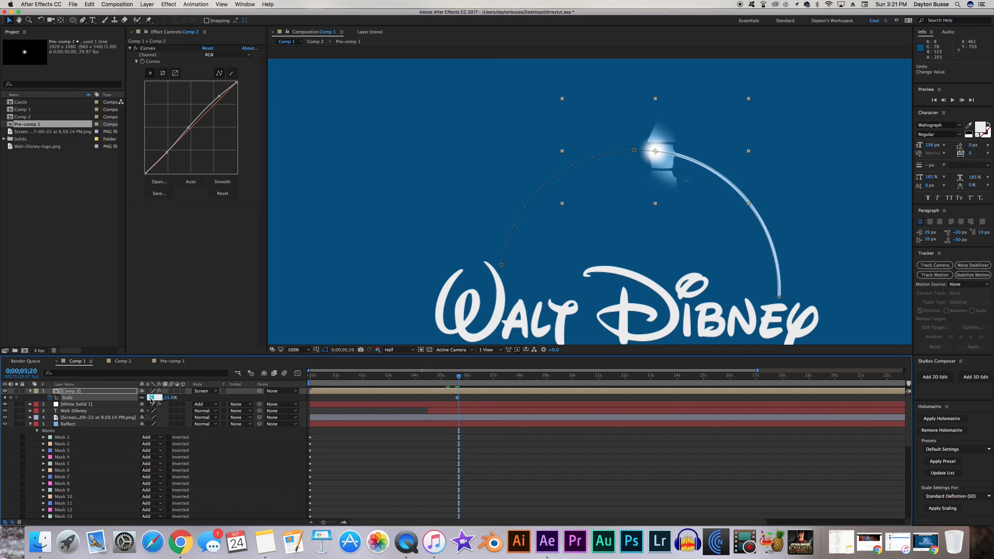
type("20")
key("Return")
Step: Continue the orb's flicker by setting Comp 2's scale to 25% at 0;00;05;21 and 20% at 0;00;05;22
key("Page_Down")
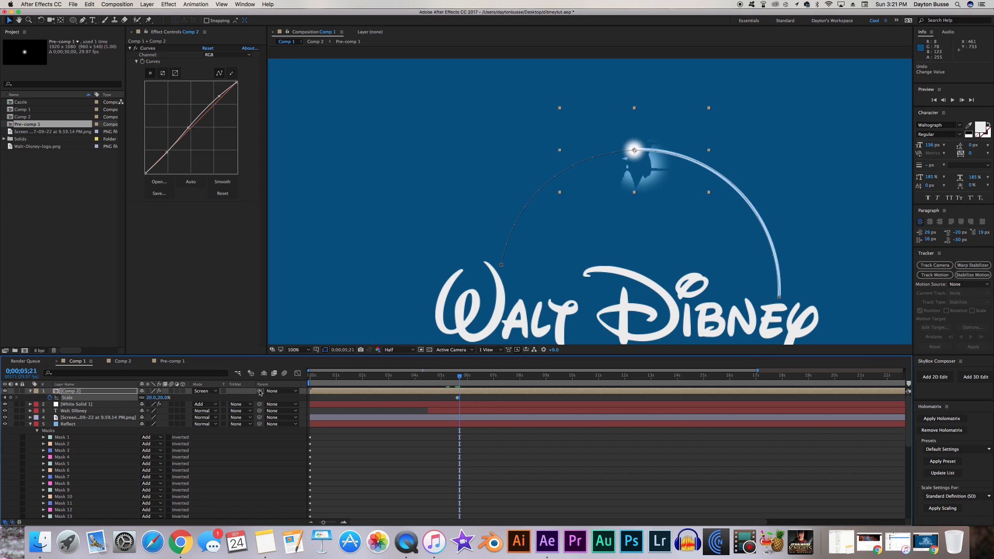
left_click(164, 398)
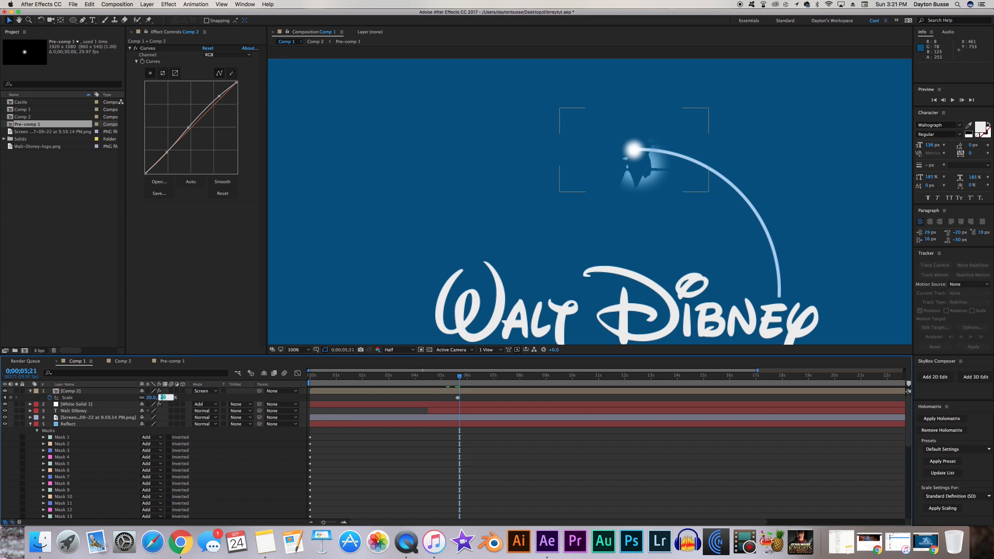
type("25")
key("Return")
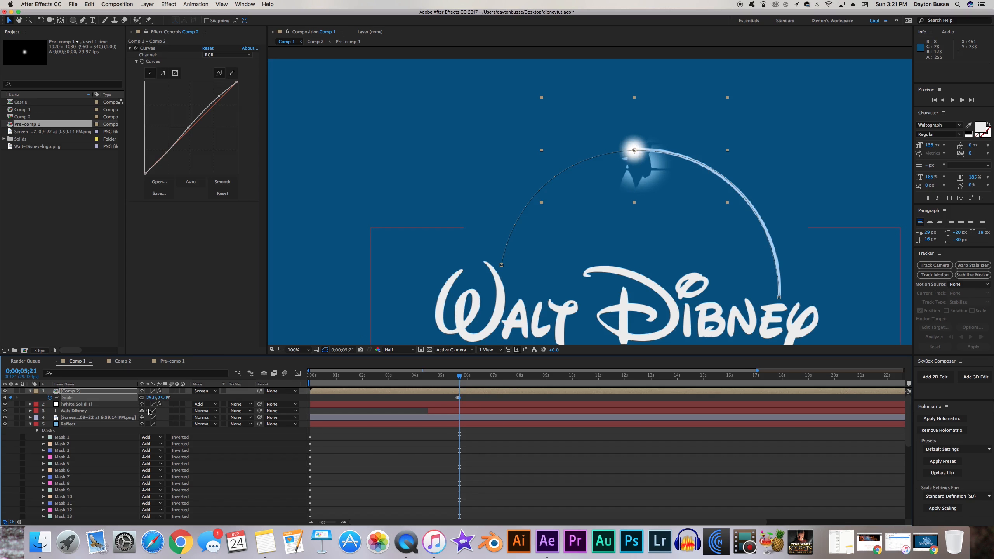
key("Page_Down")
left_click(162, 397)
type("20")
key("Return")
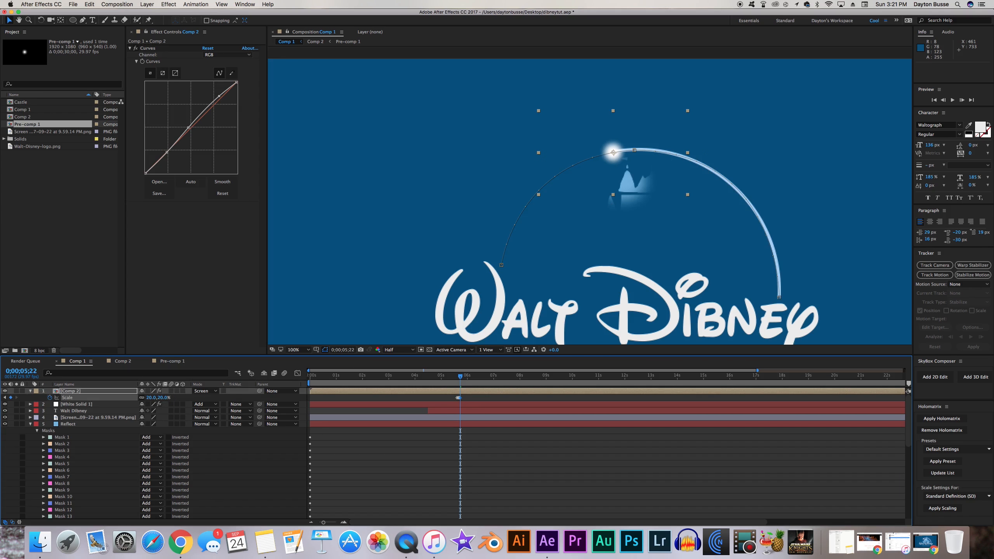
Step: Pre-compose the Reflect layer as Reflect Comp 1, moving all attributes into the new composition
left_click_drag(461, 380, 459, 379)
left_click(533, 288)
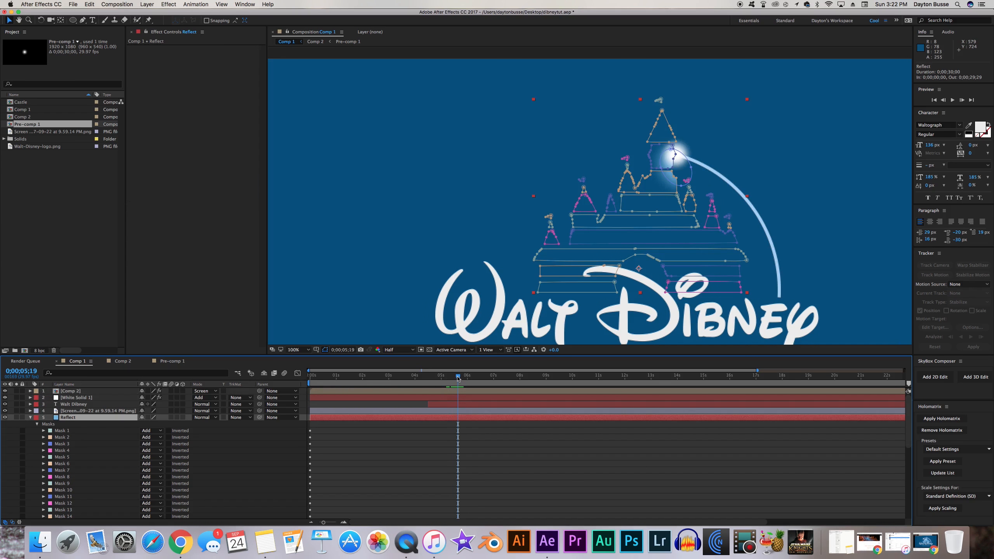
left_click(31, 419)
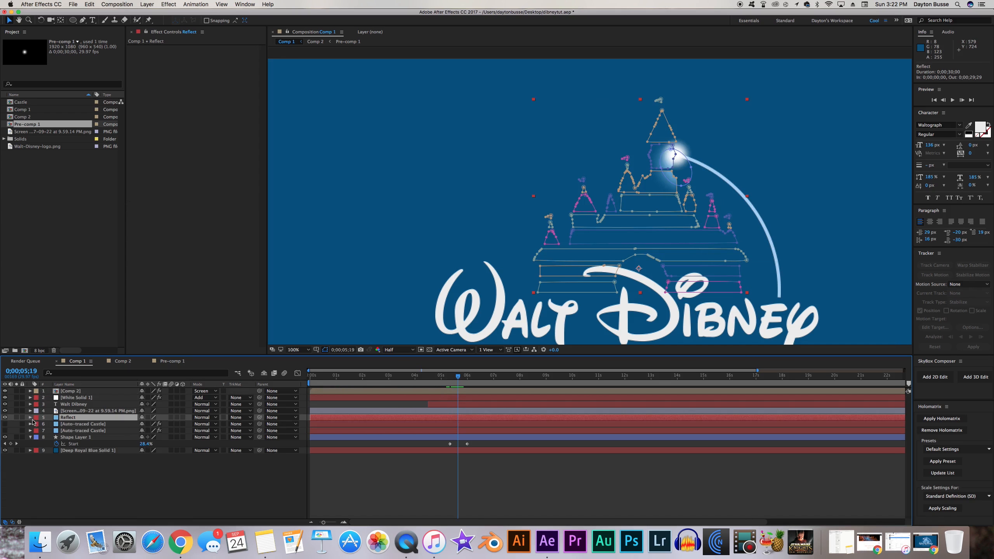
right_click(73, 421)
left_click(98, 455)
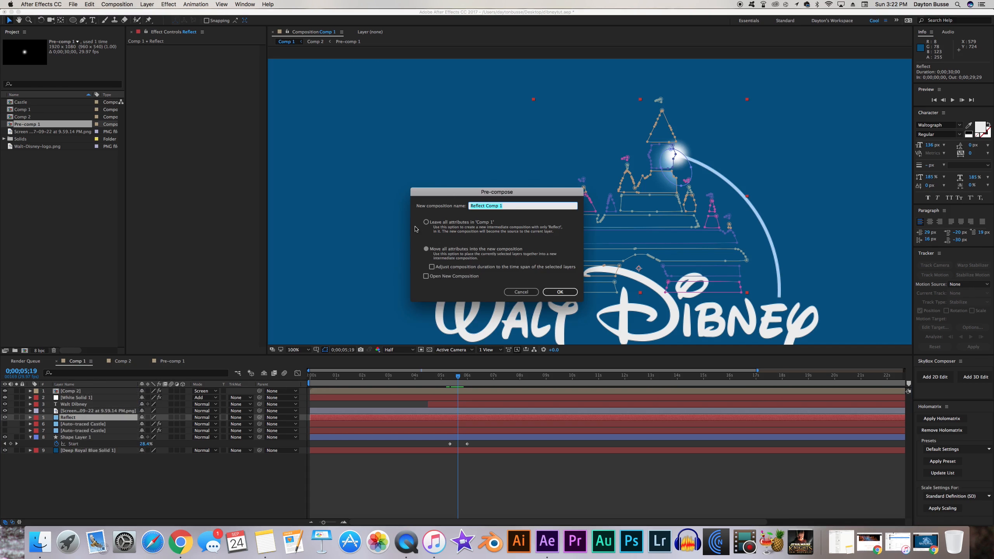
left_click(560, 292)
Step: Open Reflect Comp 1 and change the Reflect solid's color to white
double_click(74, 422)
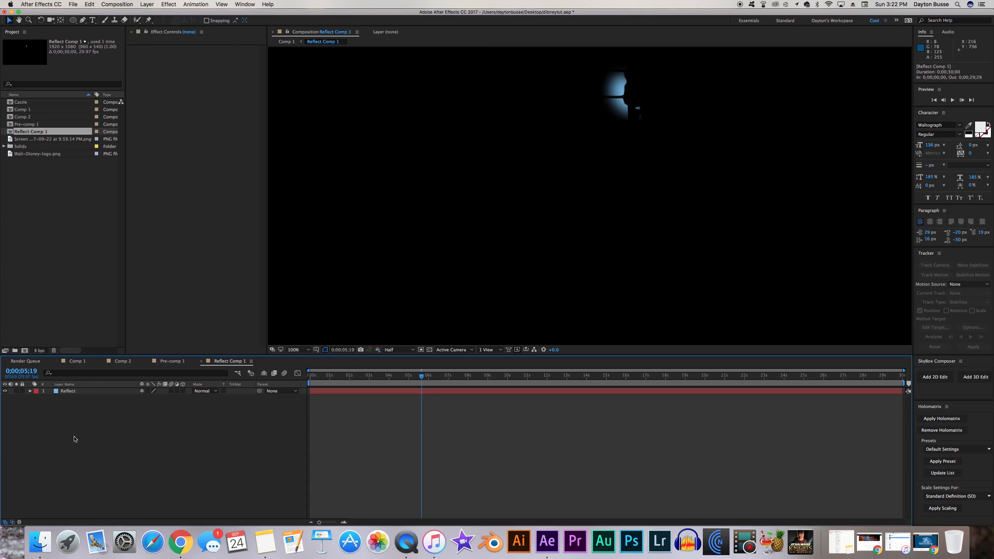
left_click(86, 391)
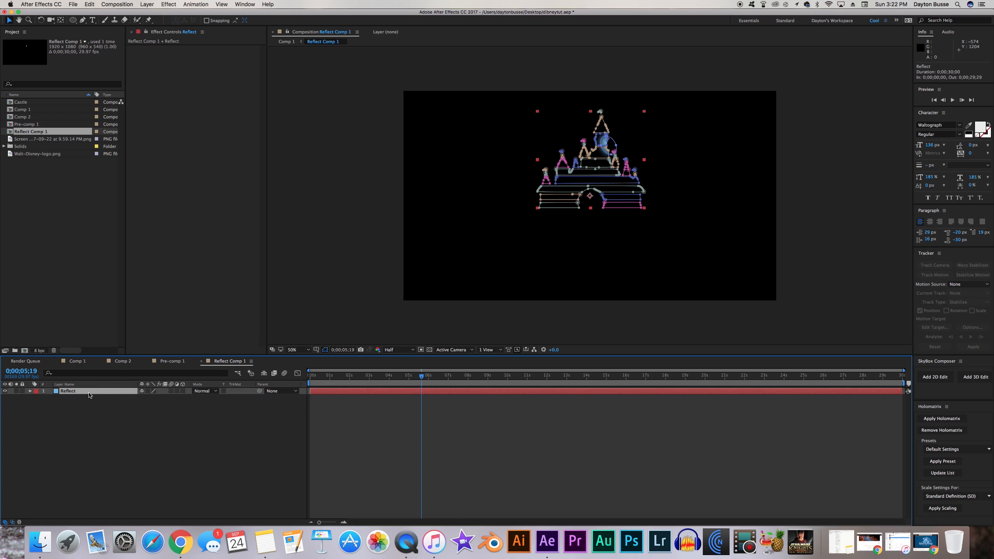
left_click(152, 4)
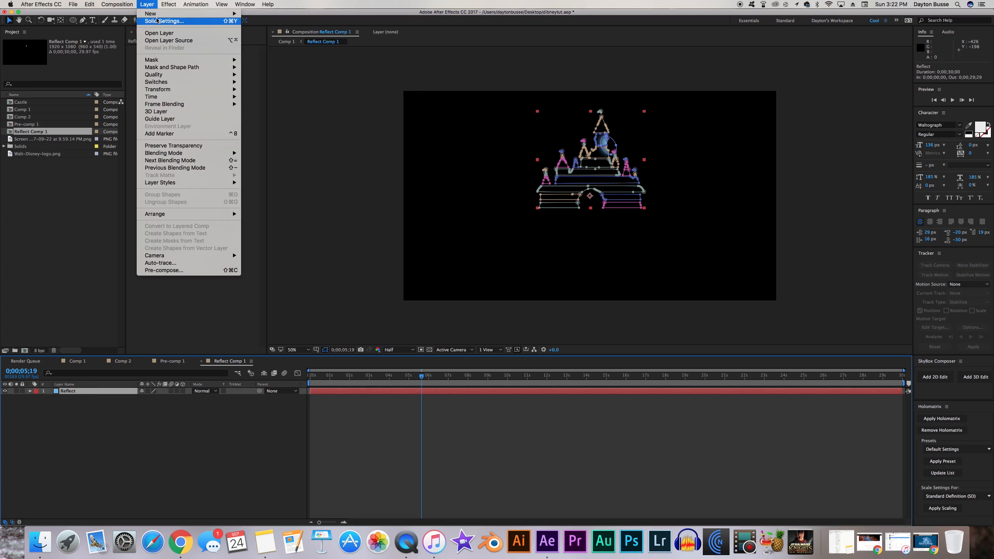
left_click(158, 21)
left_click(629, 289)
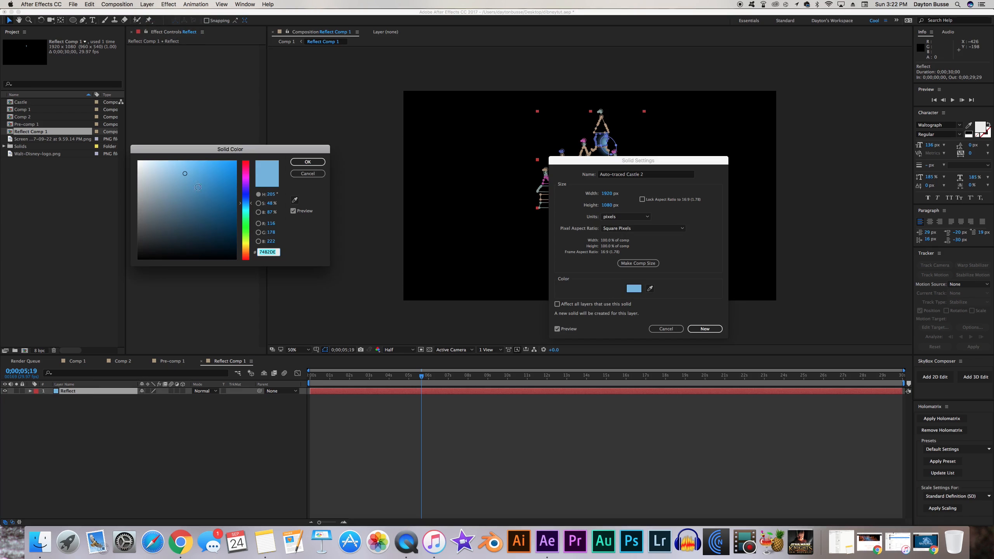
left_click_drag(176, 181, 116, 138)
left_click(313, 163)
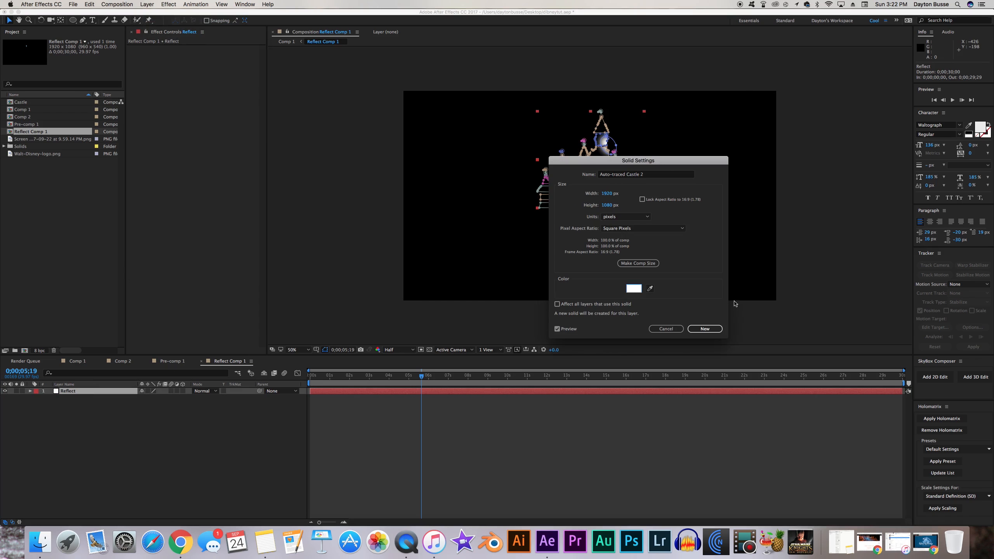
left_click(705, 329)
Step: Step through the frames around 0;00;05;20 to examine where the reflection falls on the castle's upper tower
left_click_drag(389, 386, 422, 378)
scroll(586, 145, "up", 2)
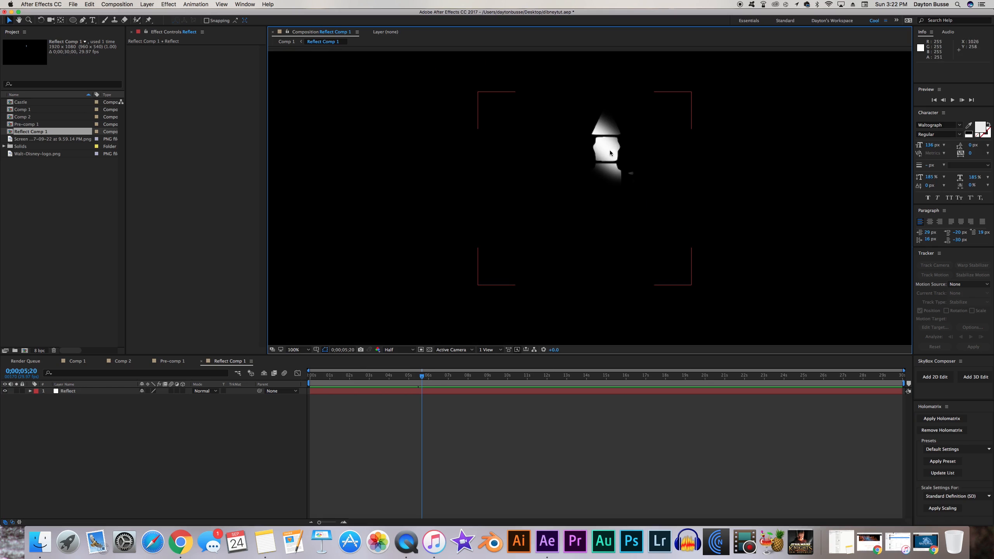
key("super+Left")
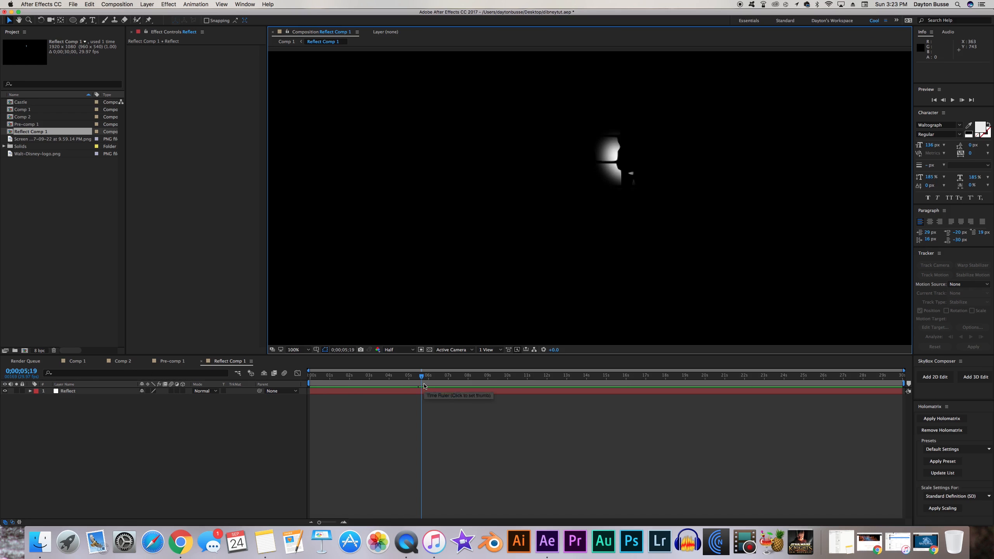
key("super+Right")
key("super+Right")
key("super+Left")
key("super+Left")
key("super+Right")
Step: Copy Mask 3, the outline of the block beneath the tallest spire, from the Reflect layer
left_click(79, 391)
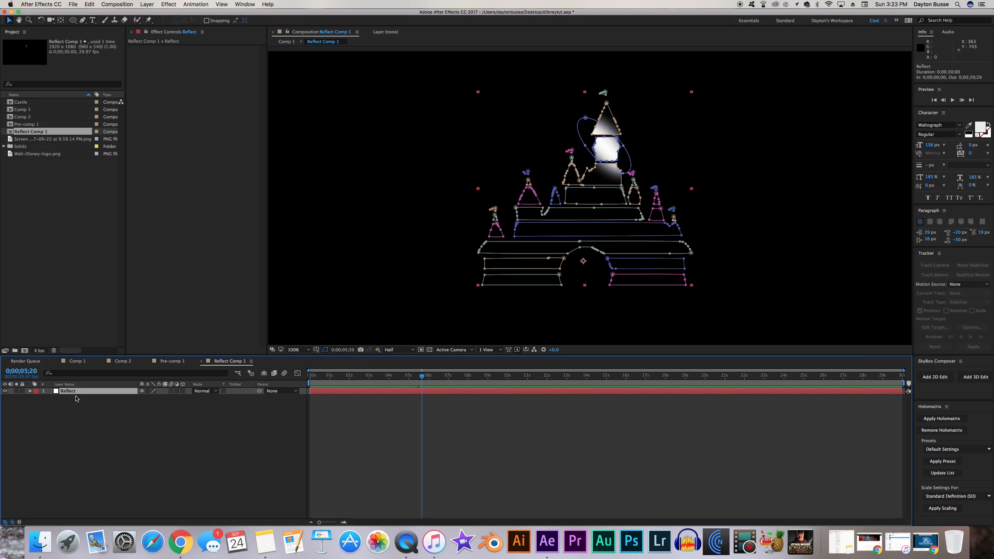
key("m")
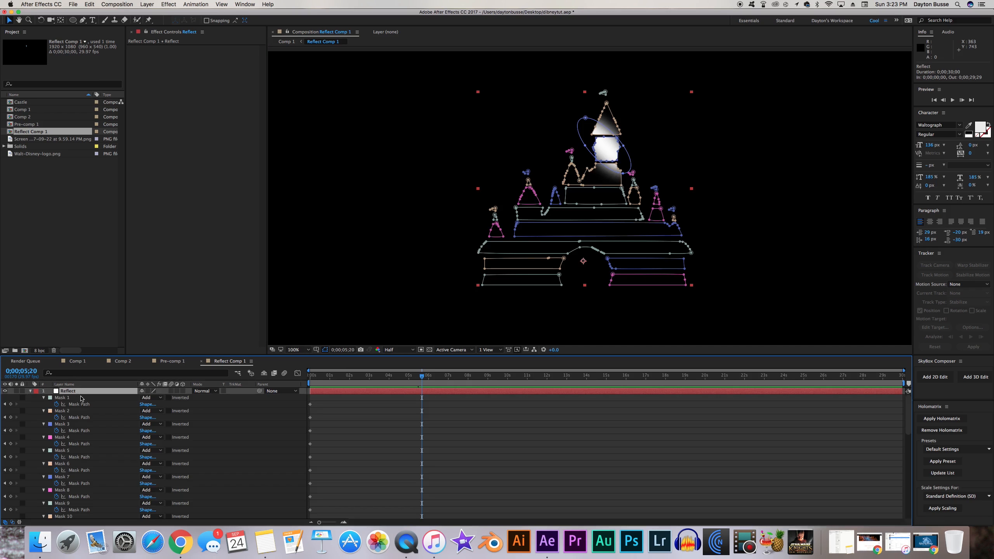
left_click(596, 149)
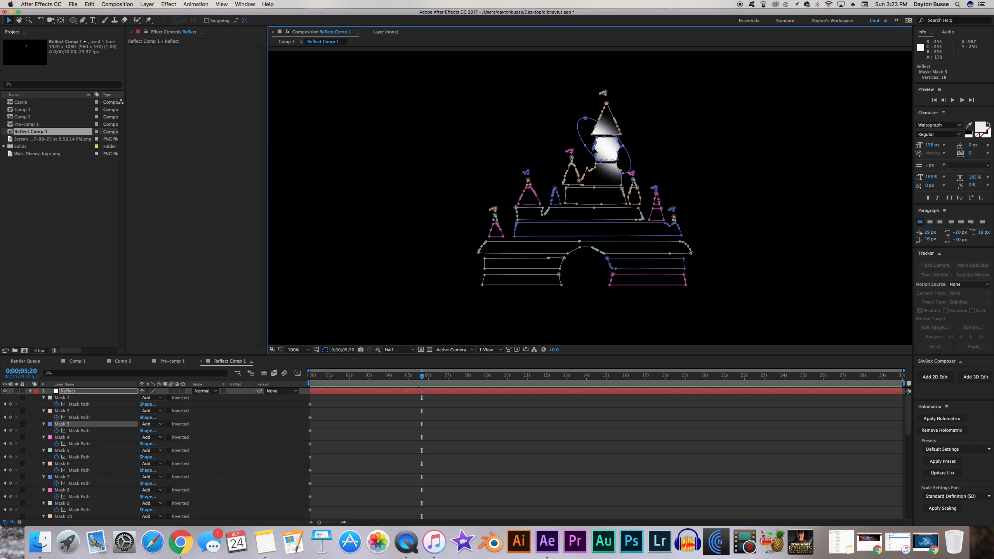
left_click(71, 426)
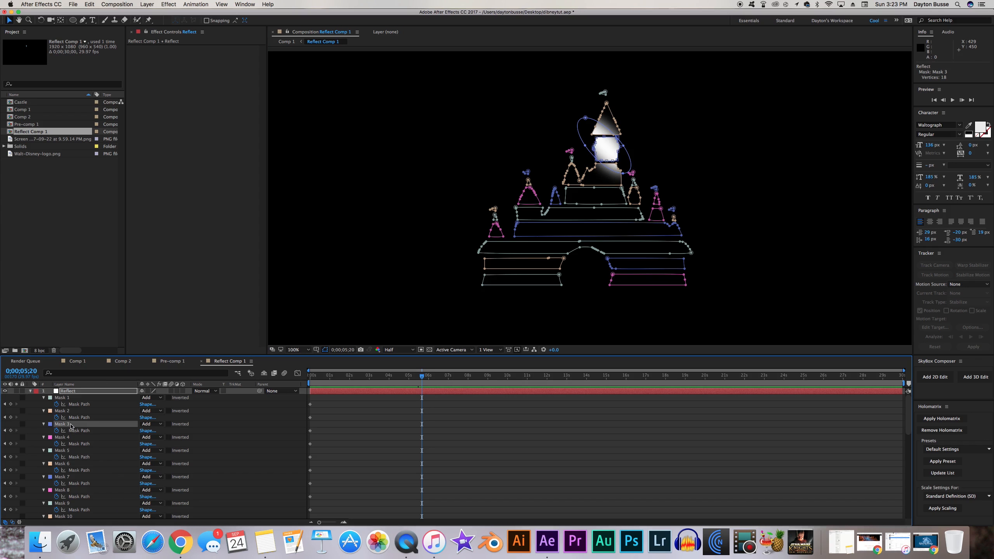
left_click(30, 392)
left_click(71, 391)
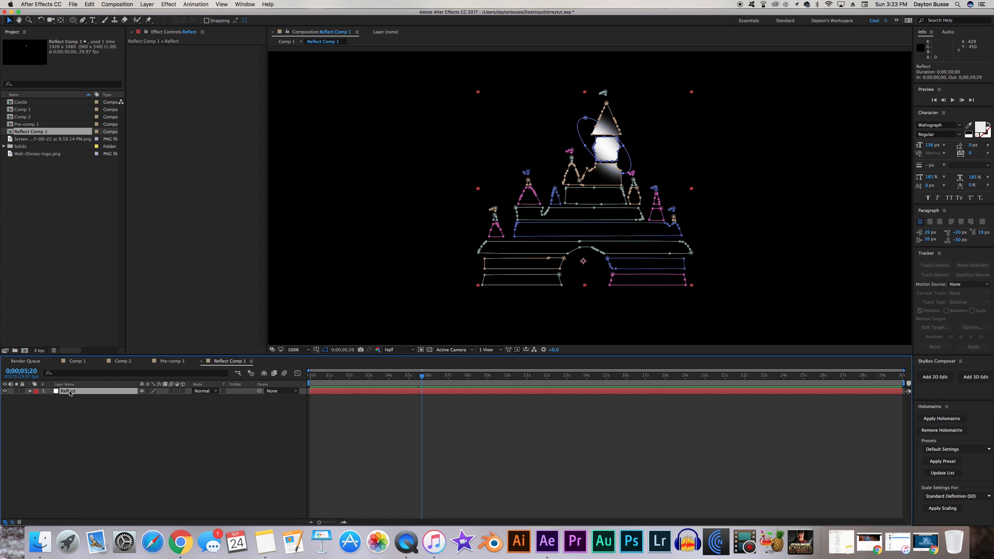
Step: Create a new white solid above the Reflect layer and paste the copied Mask 3 onto it
right_click(72, 412)
mouse_move(118, 412)
left_click(202, 430)
left_click(282, 400)
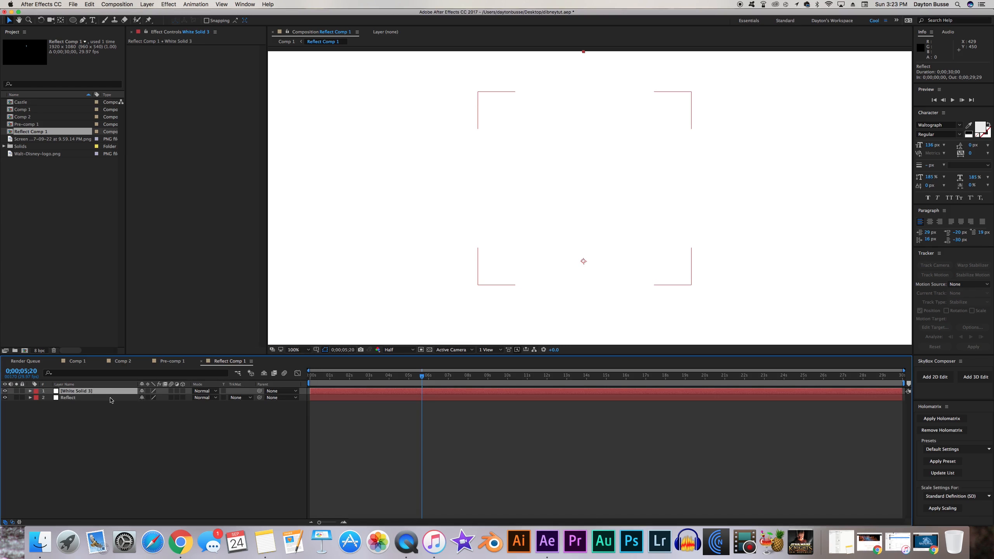
key("super+v")
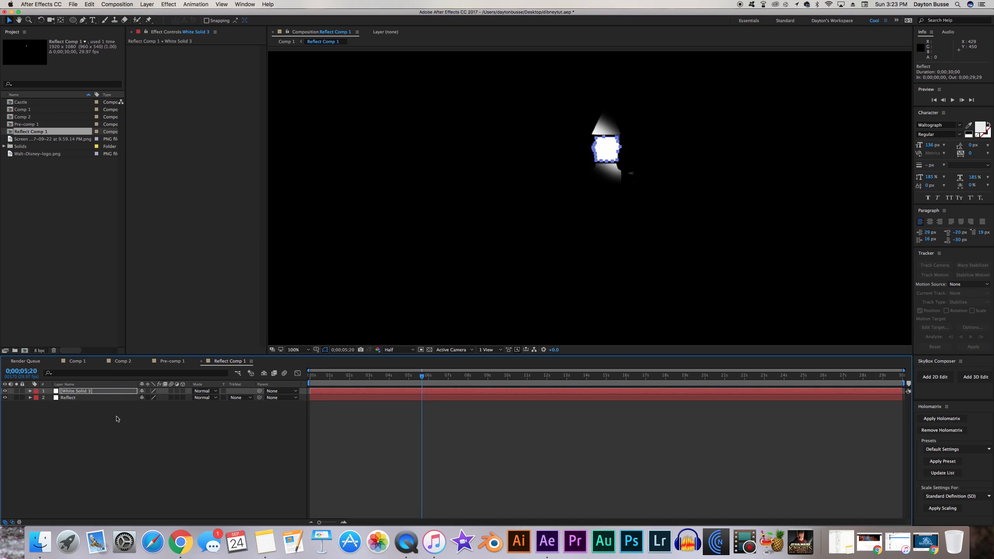
left_click(116, 419)
Step: Change the masked white solid's color to black in its solid settings
key("period")
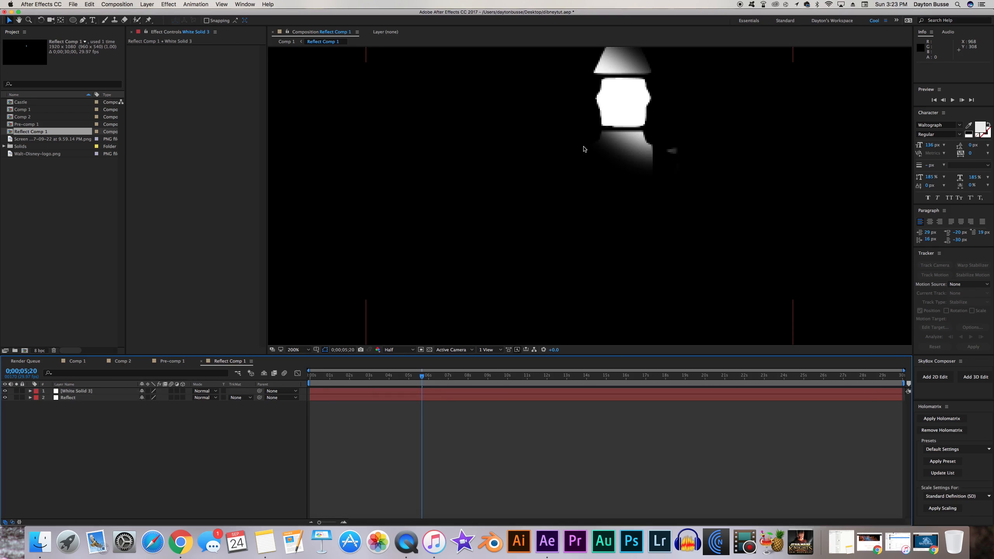
left_click(85, 392)
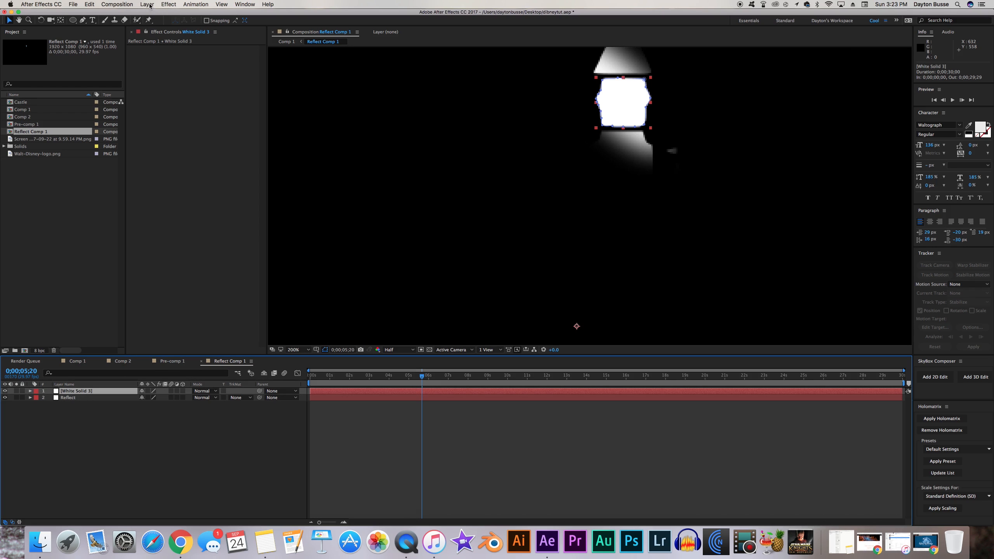
left_click(149, 5)
left_click(152, 22)
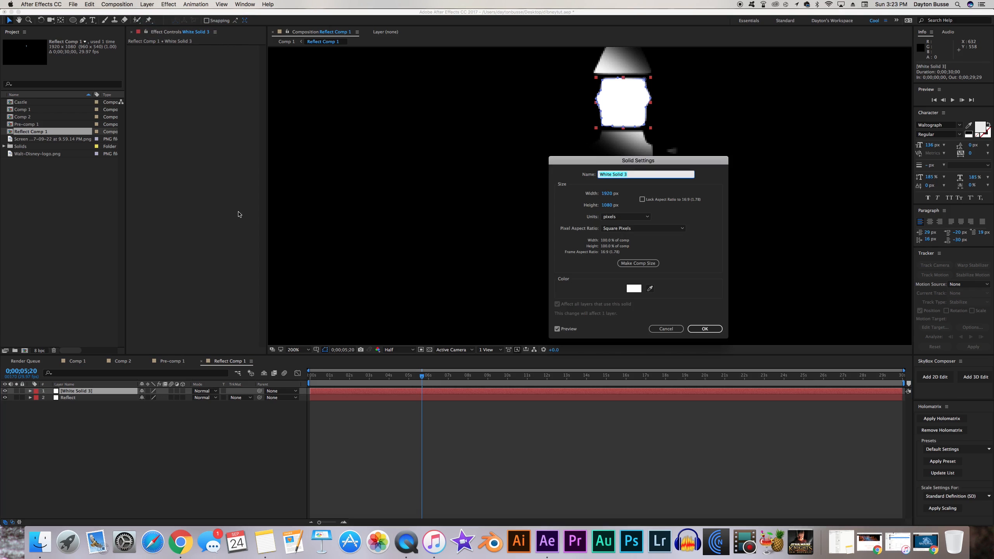
left_click(635, 290)
left_click_drag(188, 240, 117, 265)
left_click(315, 162)
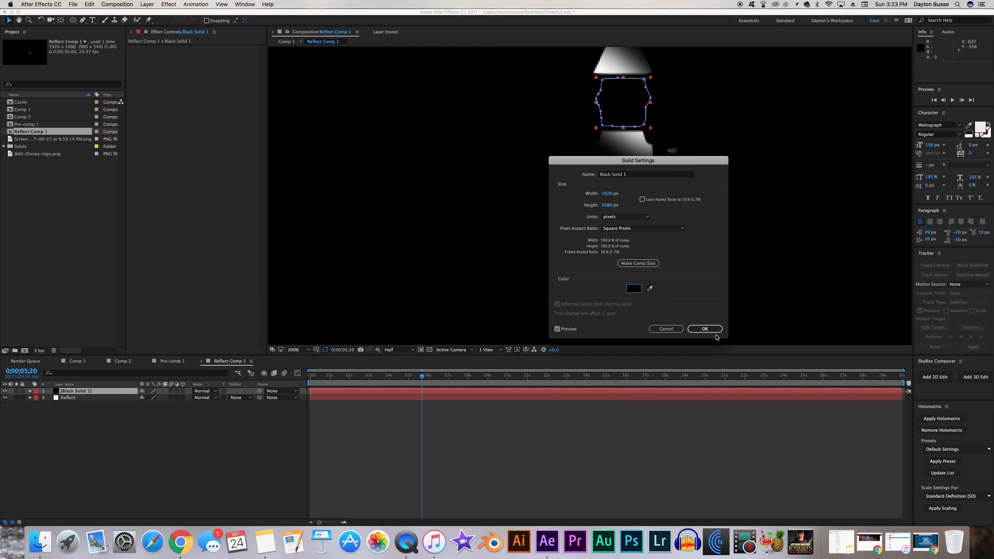
left_click(705, 329)
Step: Trim the black solid layer to last only the single frame at 0;00;05;20
key("Page_Up")
key("Page_Down")
key("Page_Down")
key("Page_Down")
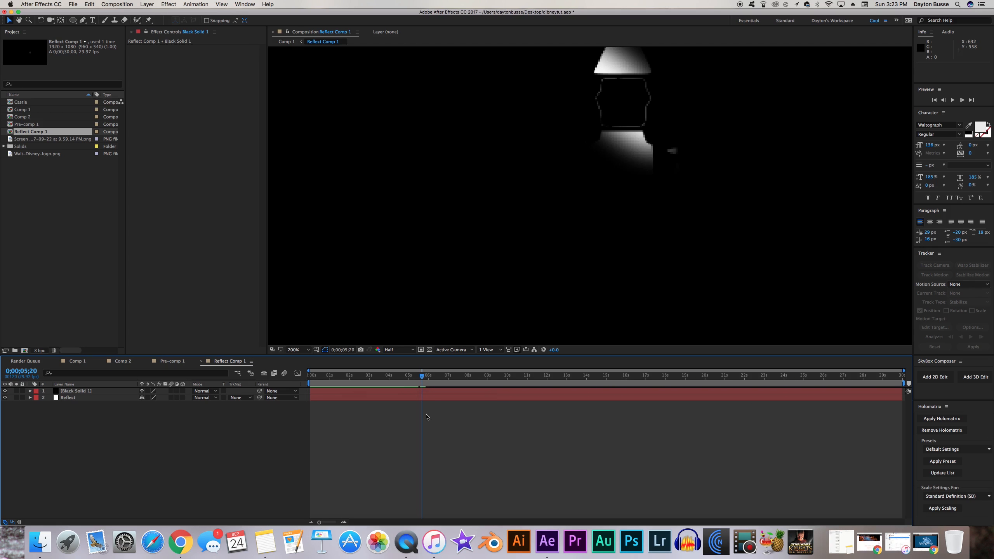
key("Page_Up")
left_click(312, 392)
left_click_drag(314, 392, 424, 397)
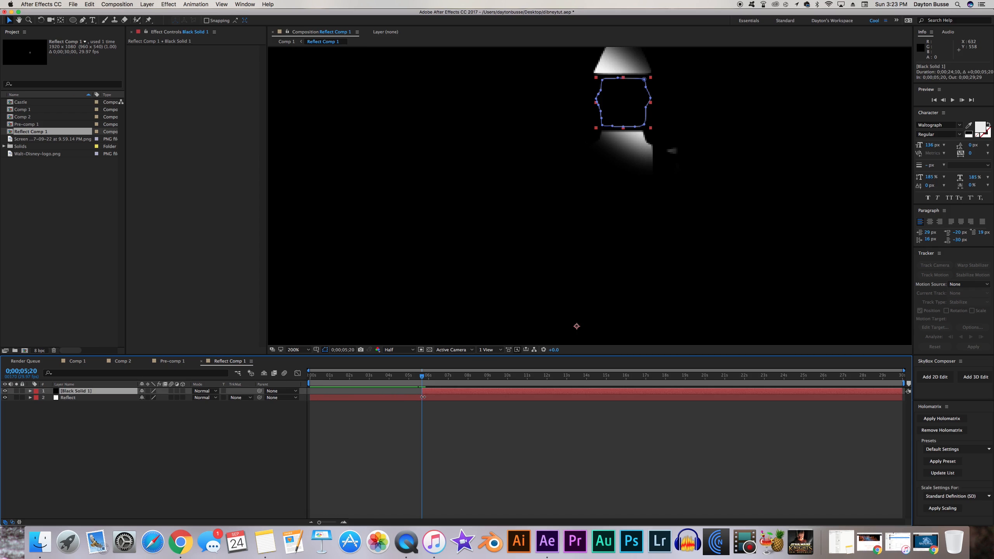
left_click_drag(897, 391, 422, 391)
left_click(249, 427)
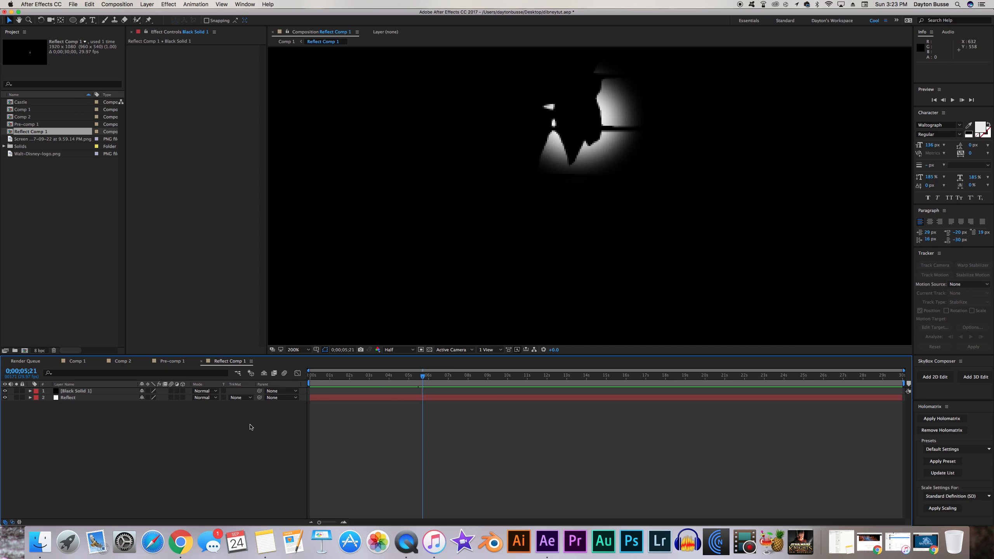
Step: Set the composition preview resolution to Full and inspect the black solid's edges at 0;00;05;20
key("super+Right")
key("super+Left")
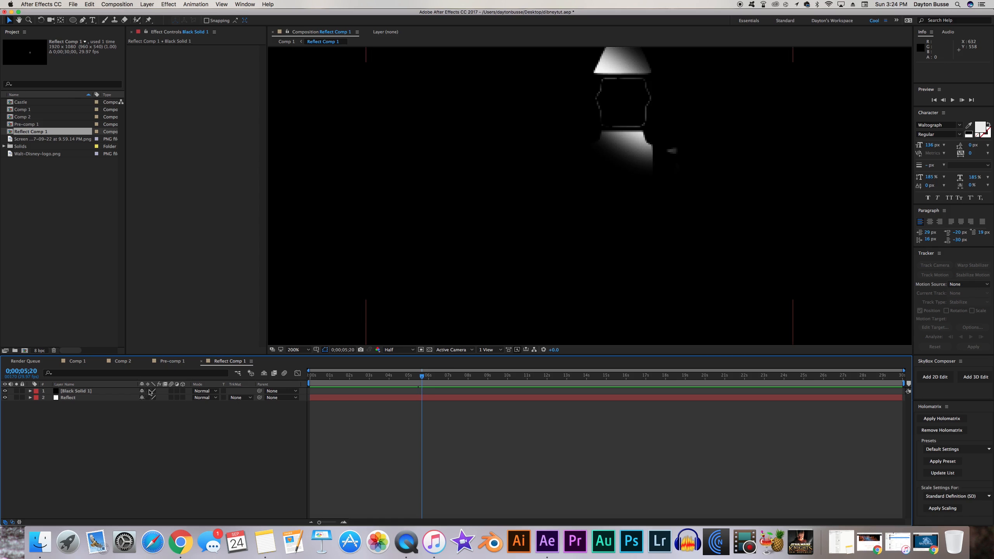
left_click(104, 391)
left_click(388, 349)
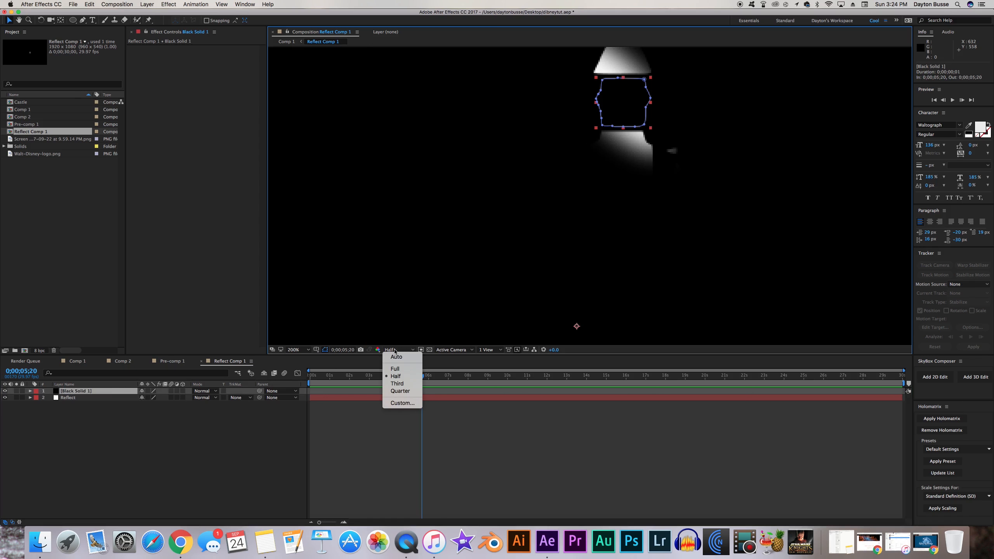
left_click(395, 369)
left_click(211, 466)
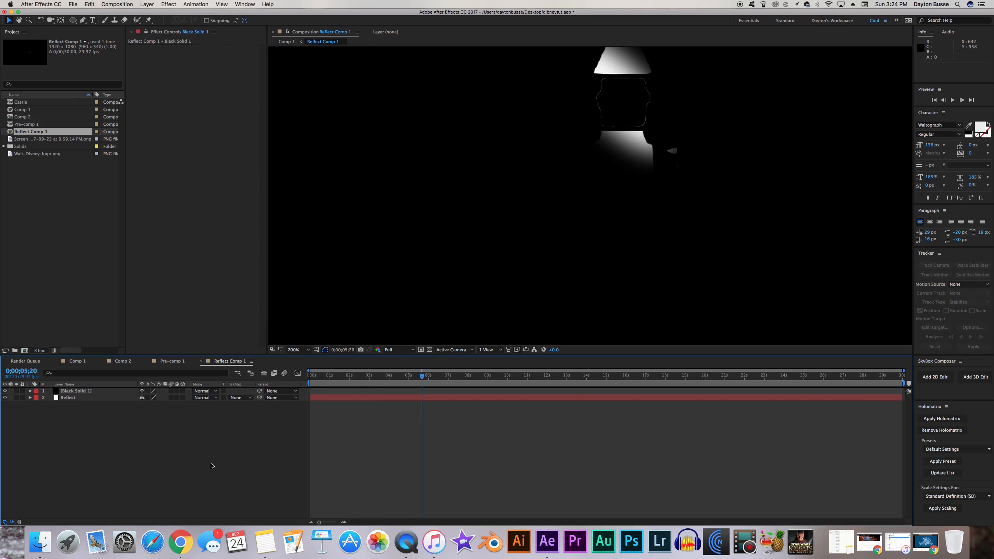
Step: Reveal the black solid's mask properties and set Mask 3's expansion to 1 pixel
left_click(95, 391)
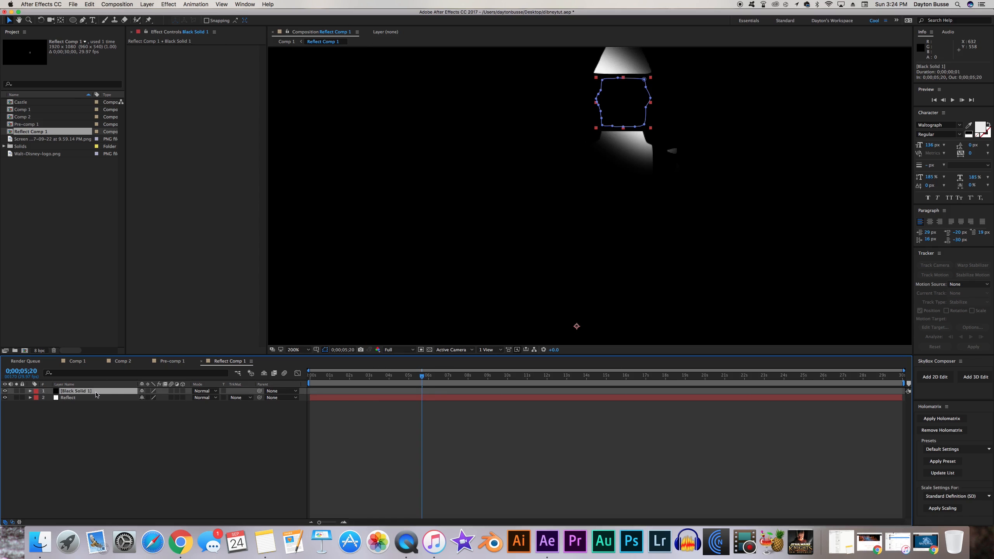
key("m")
key("m")
key("m")
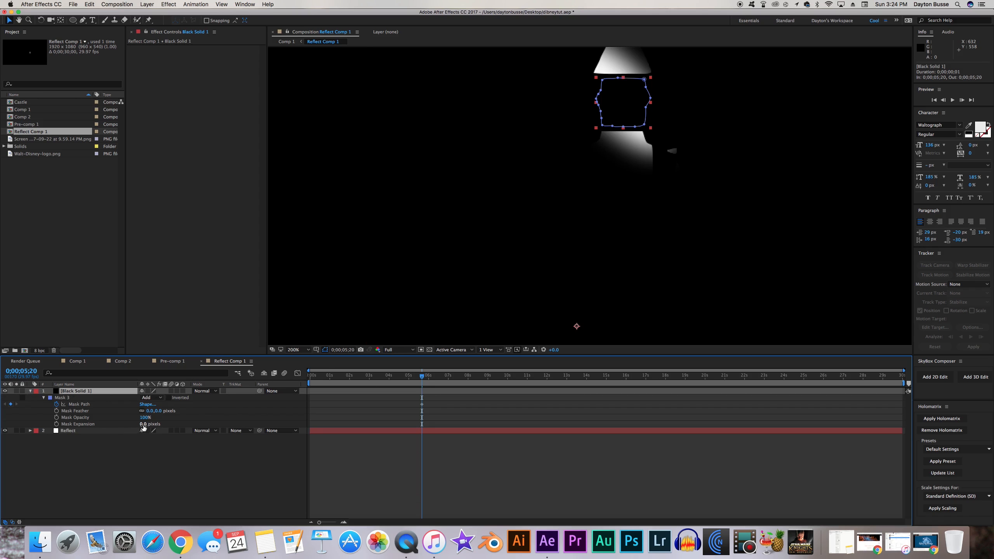
left_click(143, 425)
type("1")
key("Return")
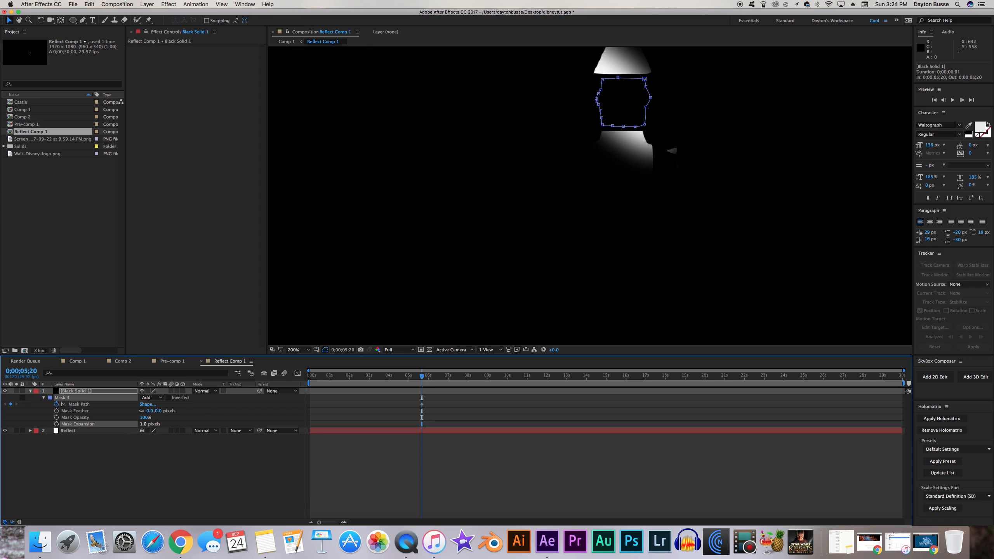
left_click(147, 473)
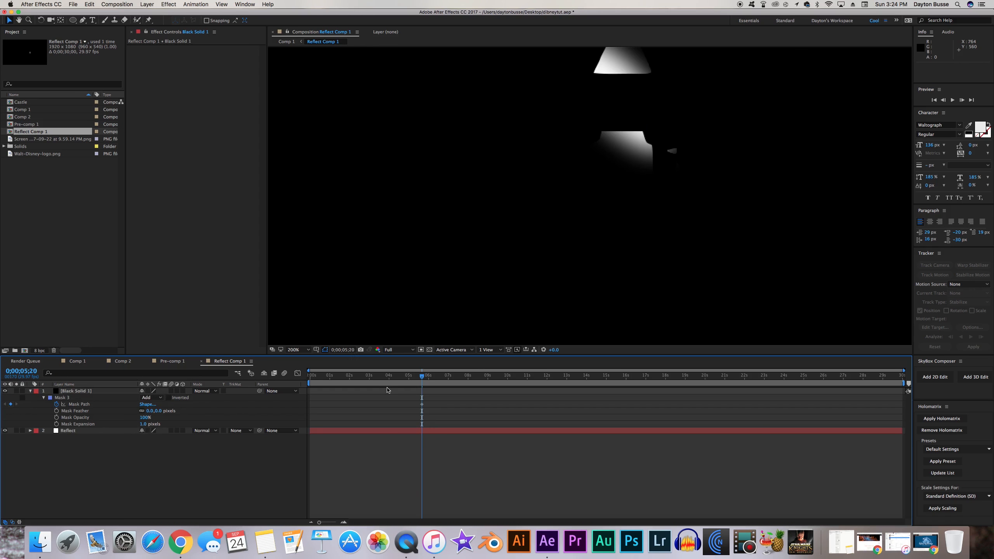
Step: Step back and forth between 0;00;05;19 and 0;00;05;21 to check how the black solid covers the reflection
key("Page_Down")
key("Page_Up")
key("Page_Up")
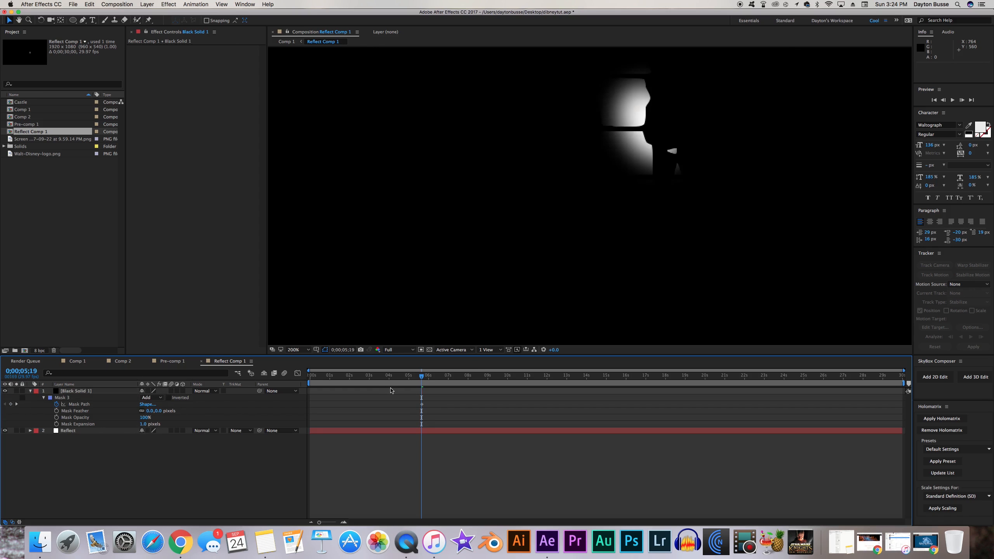
key("Page_Down")
key("Page_Down")
key("Page_Up")
key("Page_Up")
key("Page_Down")
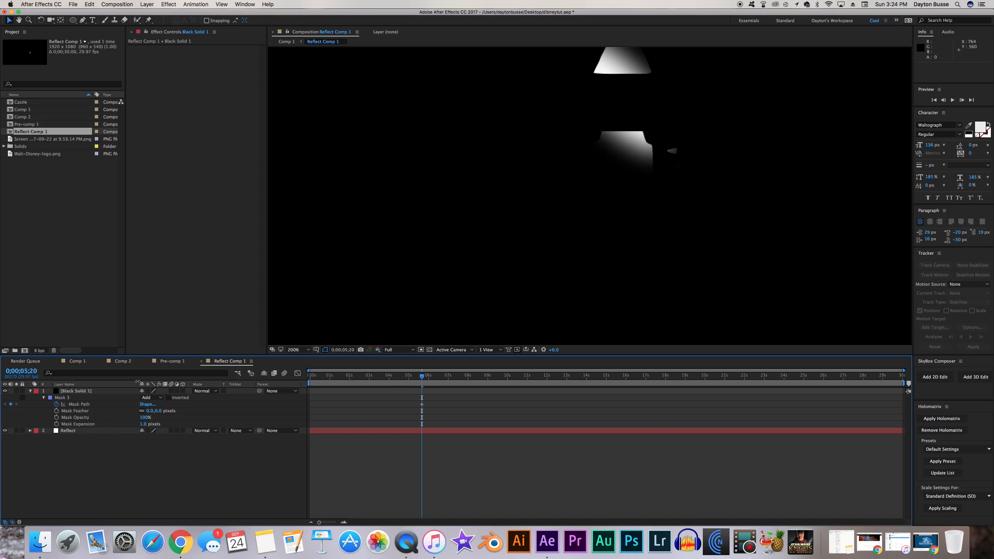
Step: In Comp 1, set the Reflect Comp 1 layer's blending mode to Add and check the frames around 0;00;05;20
left_click(74, 361)
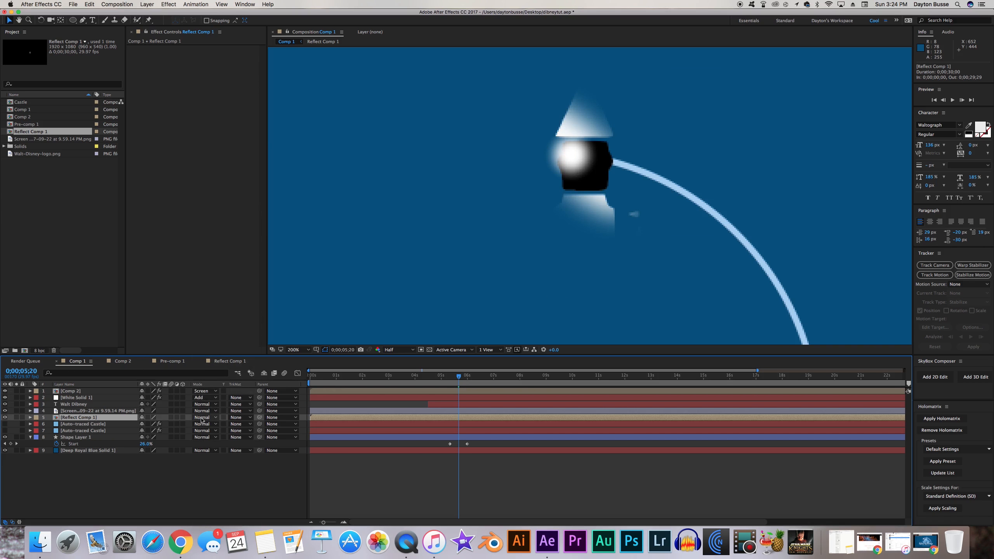
left_click(202, 417)
left_click(207, 289)
key("super+Left")
key("super+Right")
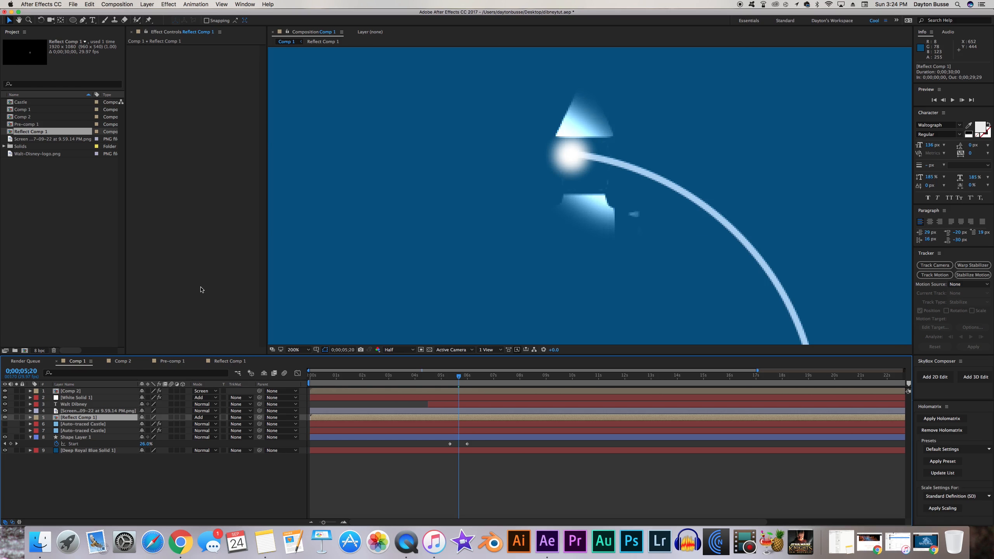
key("super+Right")
key("super+Left")
key("super+Left")
key("super+Right")
Step: In Reflect Comp 1, set the black solid's Mask 3 expansion to 2 pixels and return to Comp 1
double_click(112, 418)
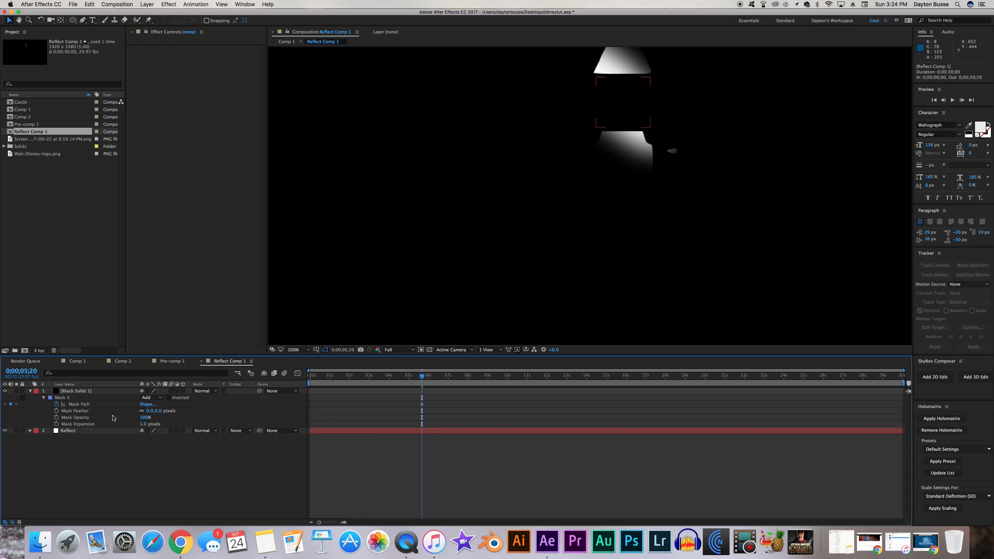
left_click(143, 424)
type("2")
key("Return")
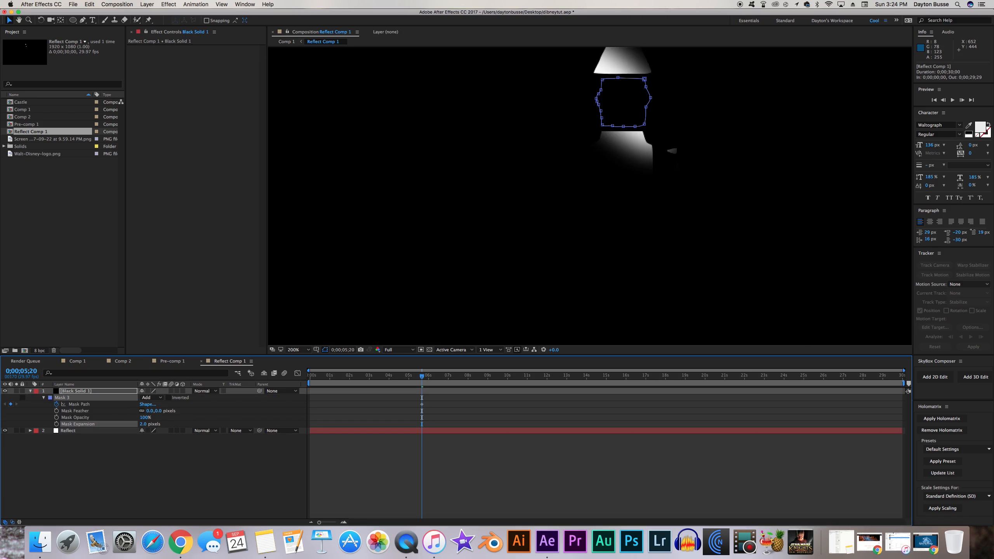
left_click(72, 362)
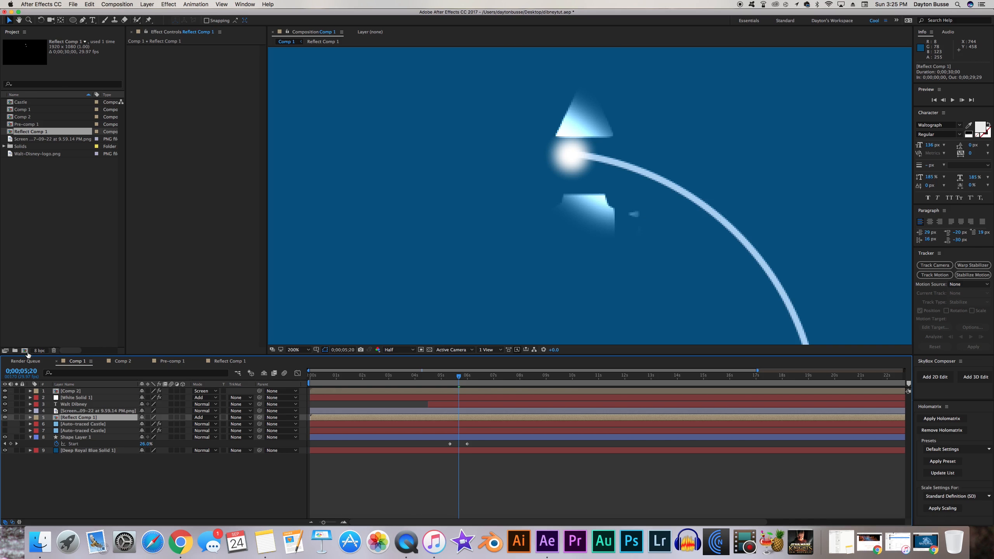
Step: Turn both Auto-traced Castle layers back on in Comp 1 and check the frames around 0;00;05;20
left_click(80, 424)
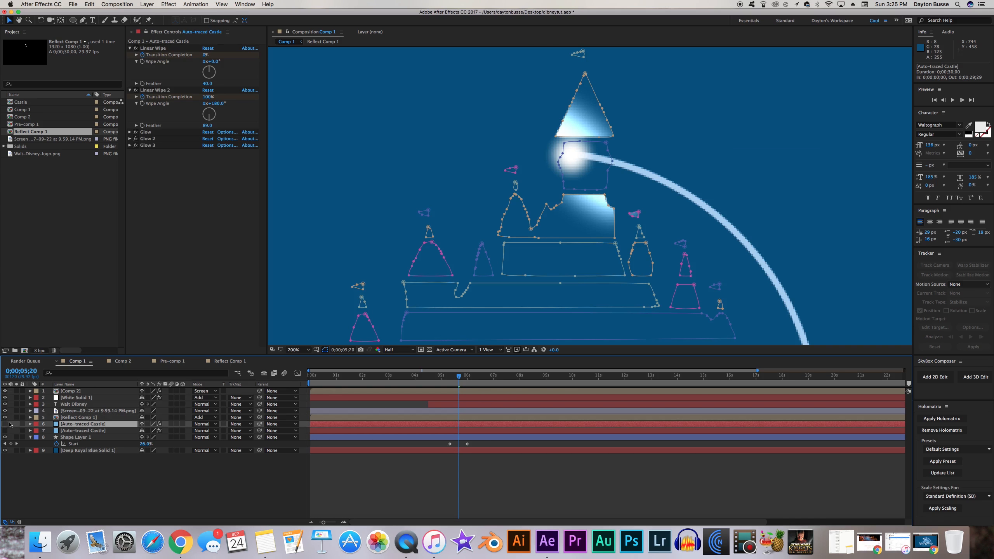
left_click(4, 424)
left_click(57, 472)
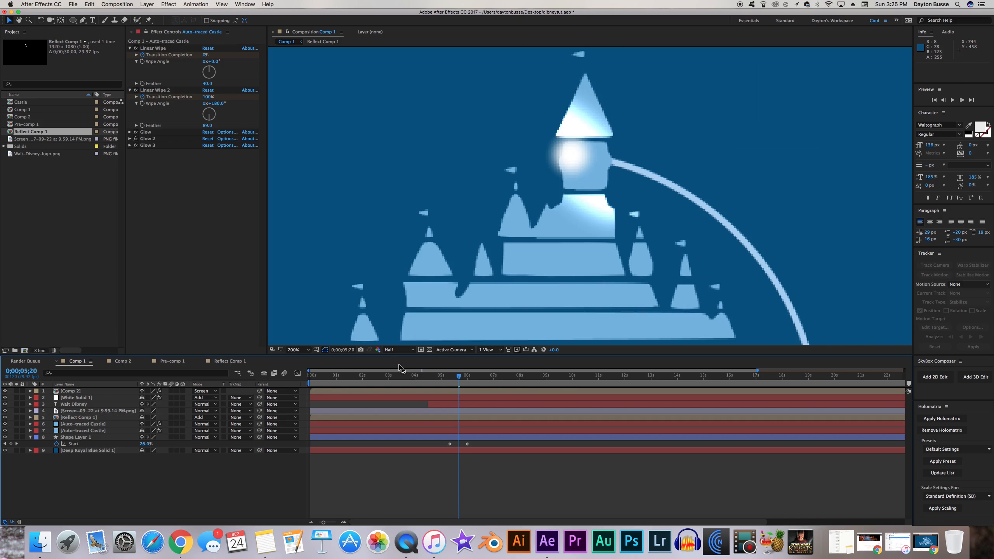
left_click_drag(445, 375, 459, 376)
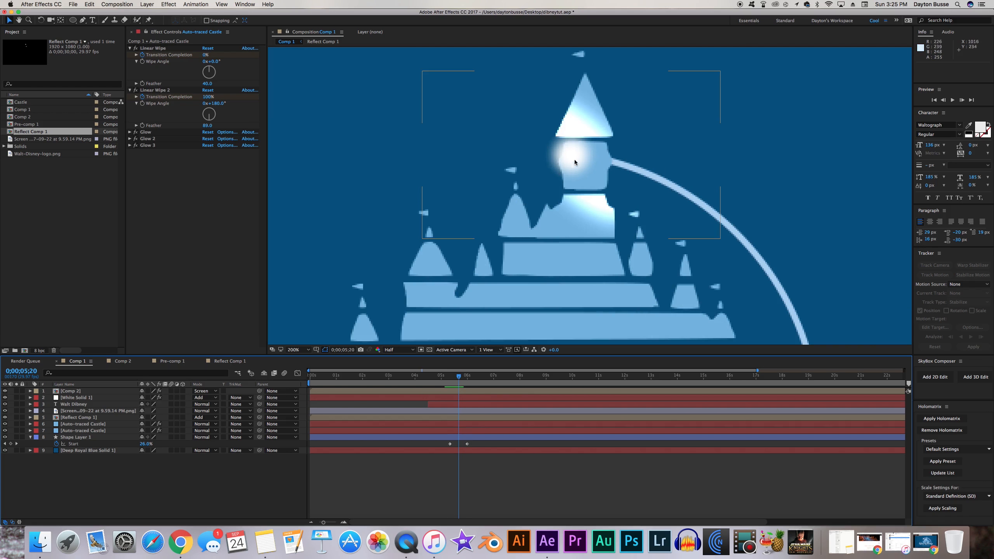
Step: Duplicate the lower Auto-traced Castle layer, rename the copy Obscure and place it at the top of the layer stack
left_click(83, 430)
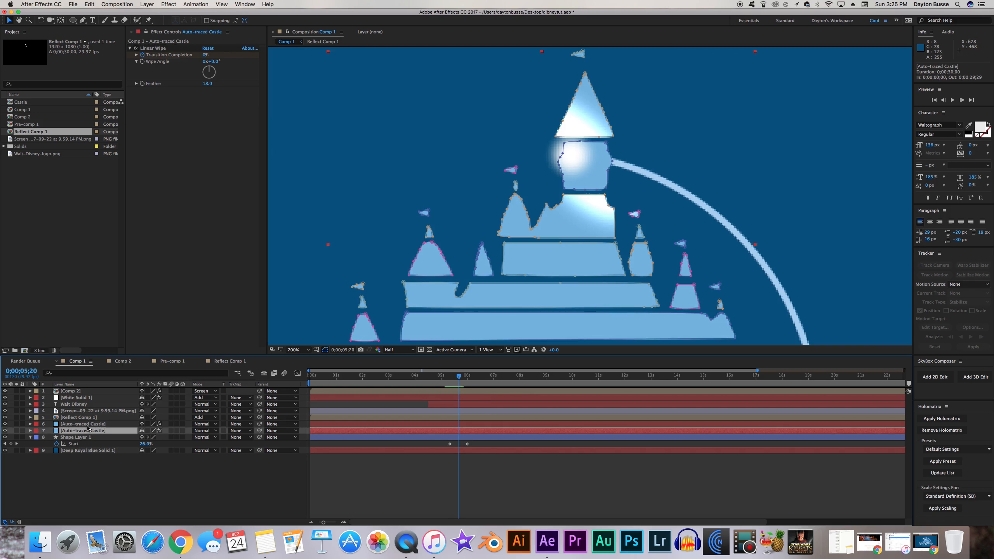
key("m")
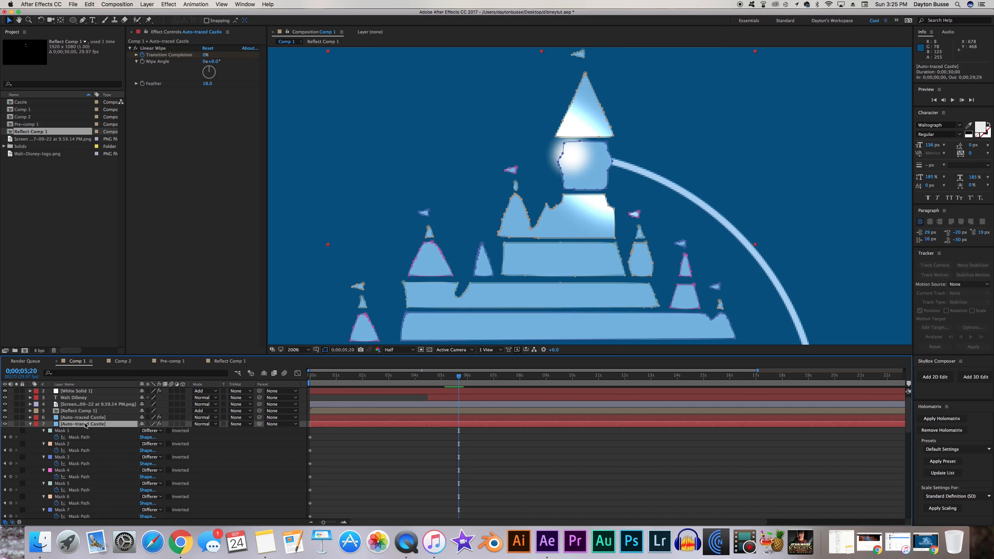
key("super+d")
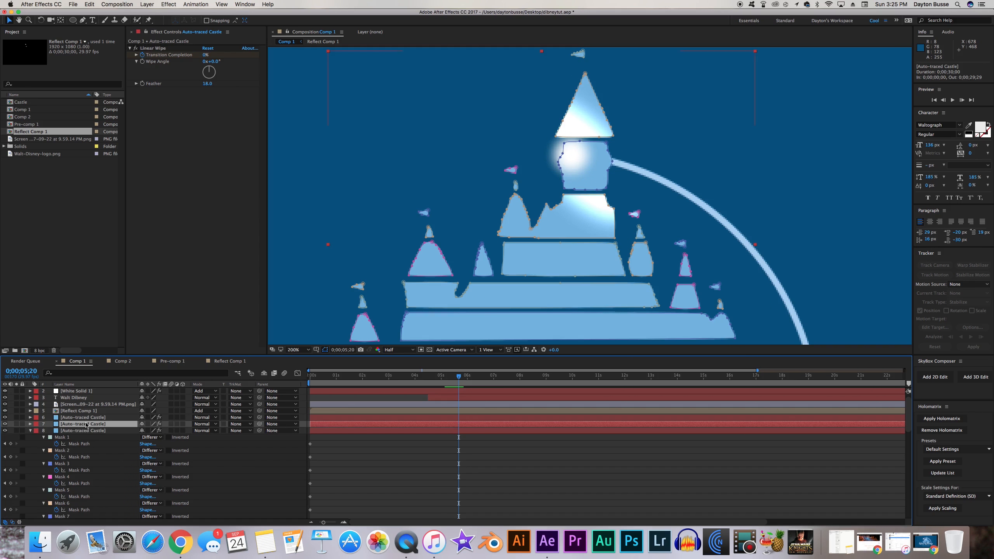
key("Return")
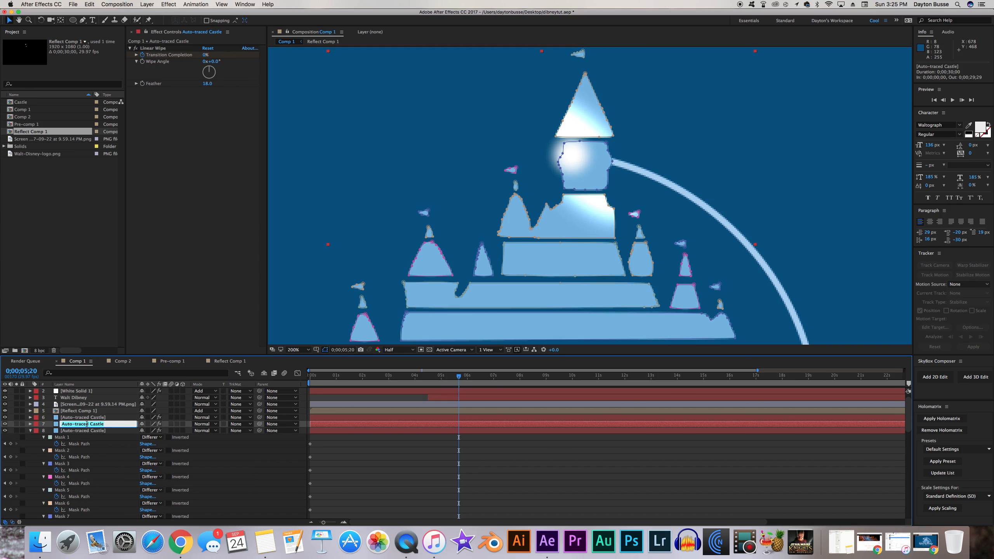
type("Obscure")
key("Return")
left_click_drag(86, 427, 90, 390)
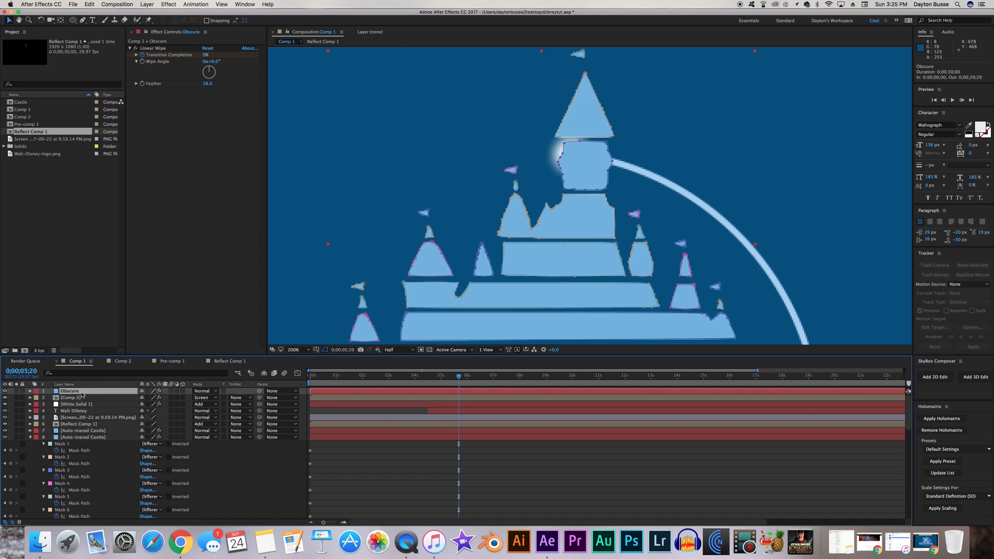
Step: Delete every mask from the Obscure layer except Mask 3, the tower block
key("m")
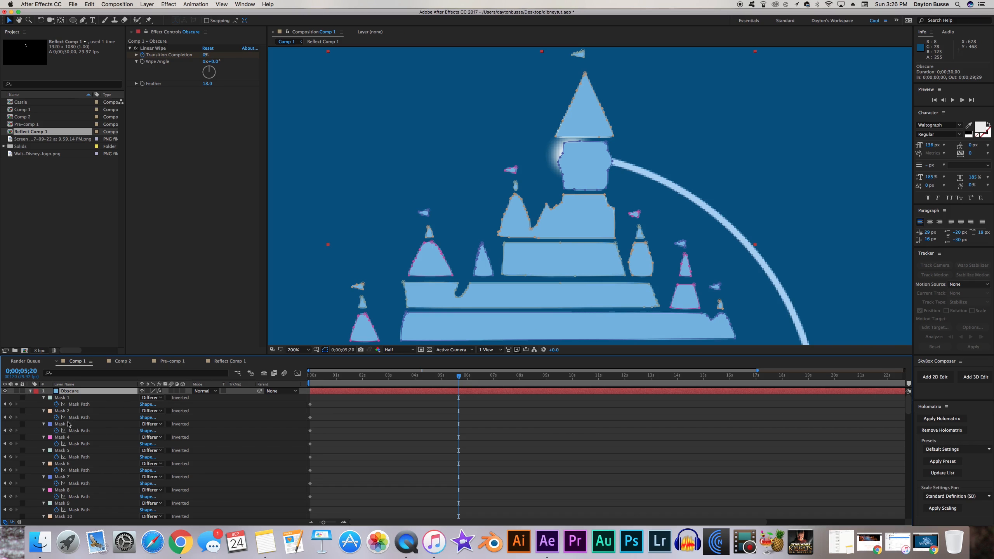
left_click(66, 399)
left_click(63, 412, "shift")
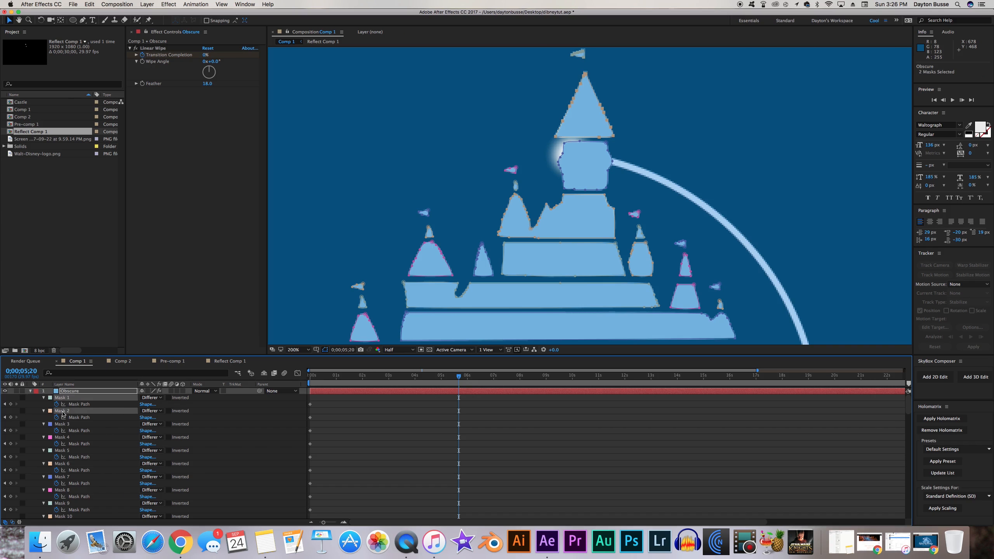
key("Delete")
left_click(63, 413)
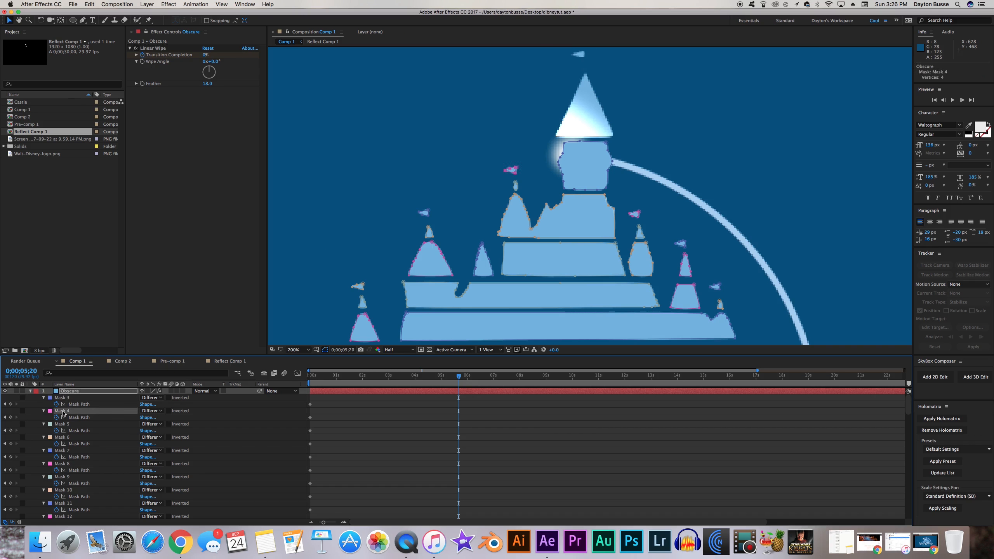
scroll(68, 428, "down", 10)
scroll(70, 427, "down", 5)
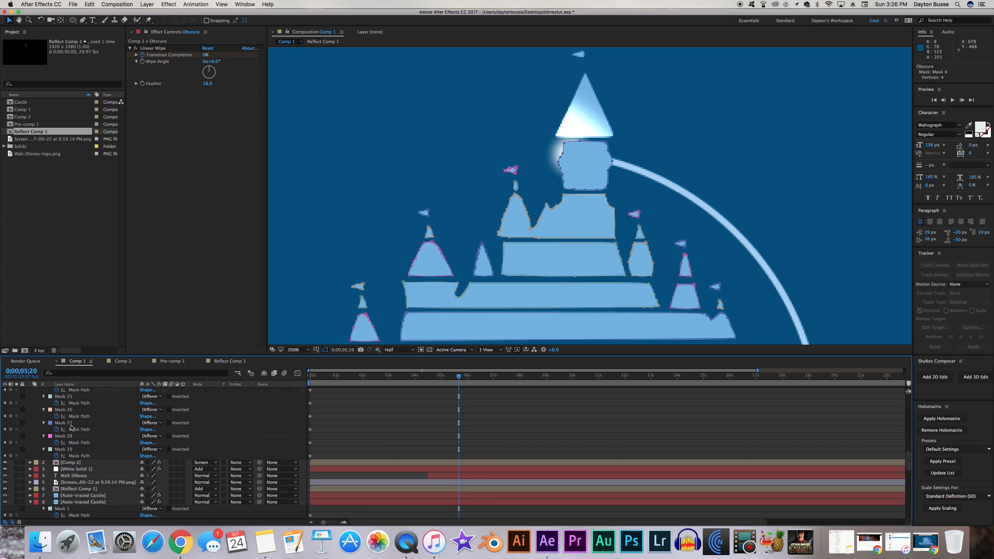
left_click(65, 469, "shift")
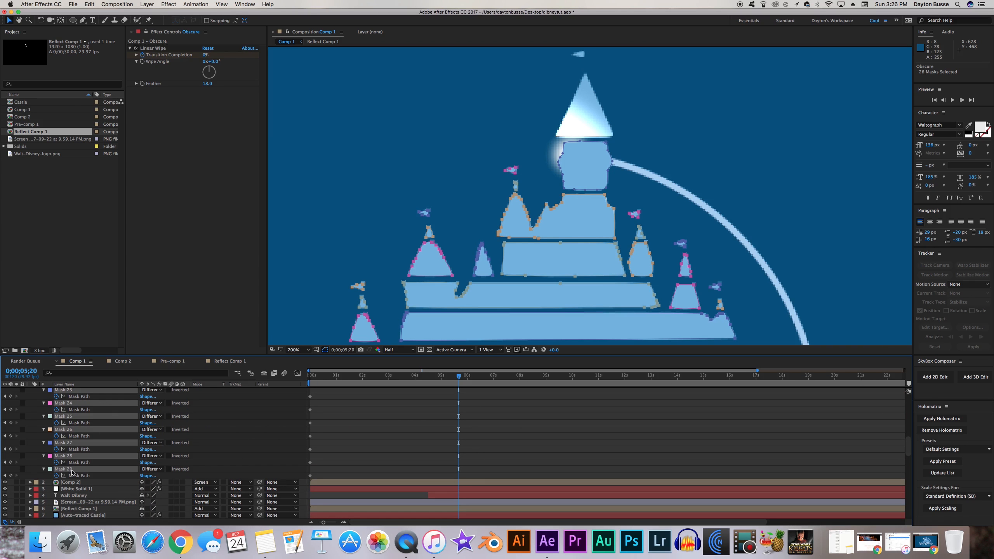
key("Delete")
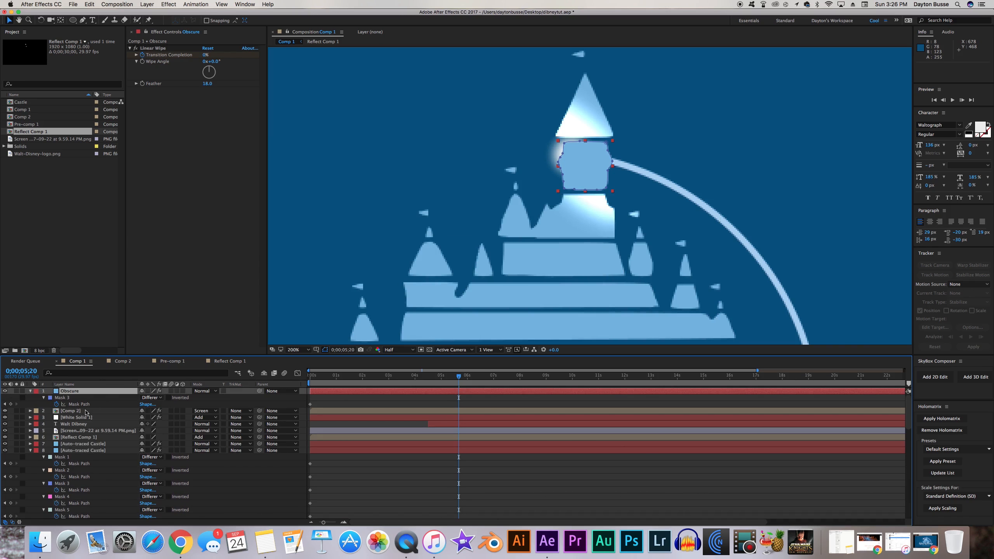
left_click(31, 391)
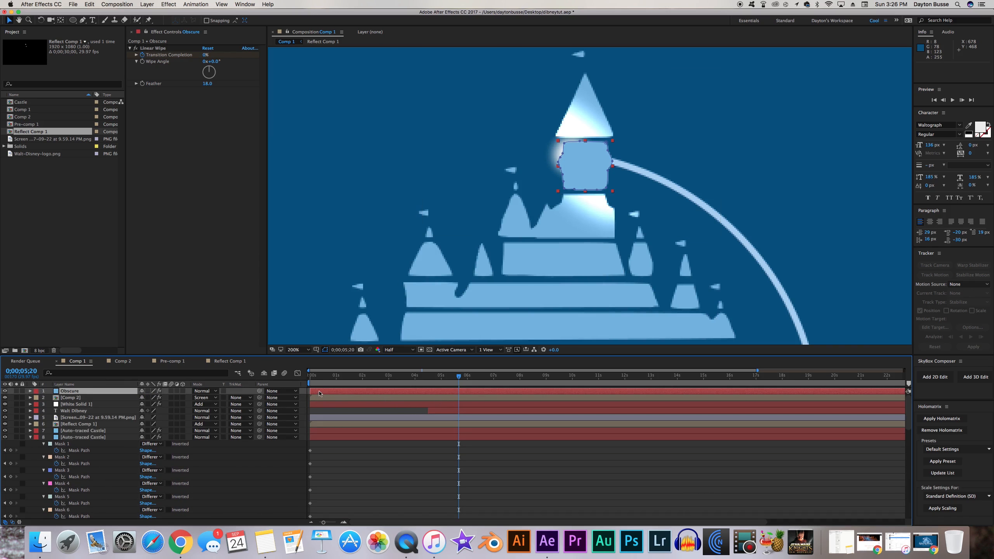
Step: Trim the Obscure layer to the single frame 0;00;05;20 and check the neighbouring frames
left_click_drag(312, 393, 459, 394)
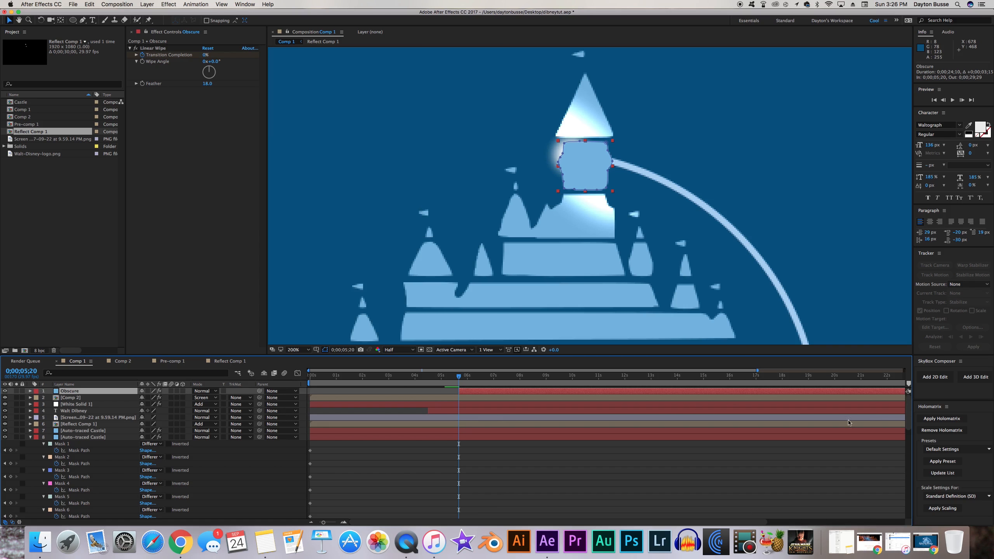
left_click_drag(323, 523, 317, 526)
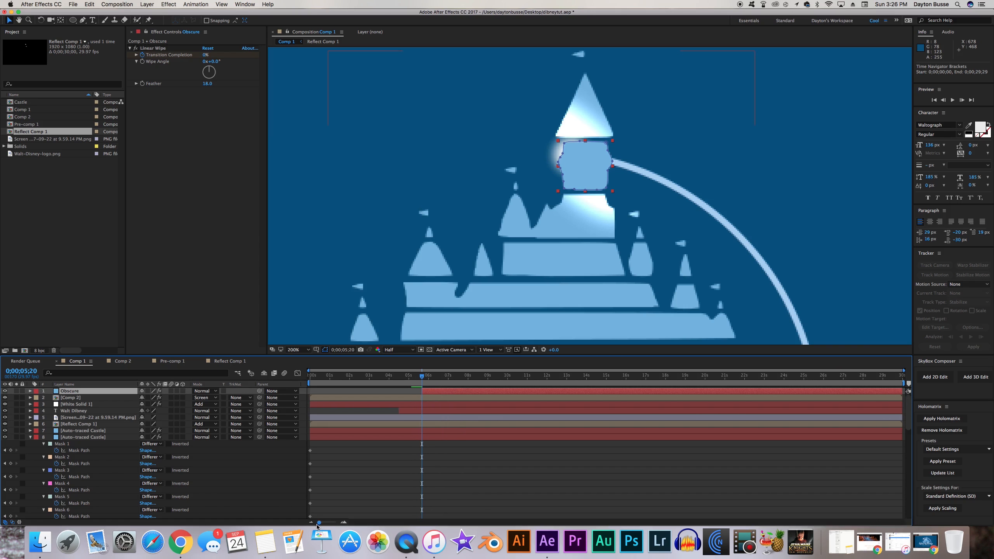
left_click_drag(909, 391, 425, 419)
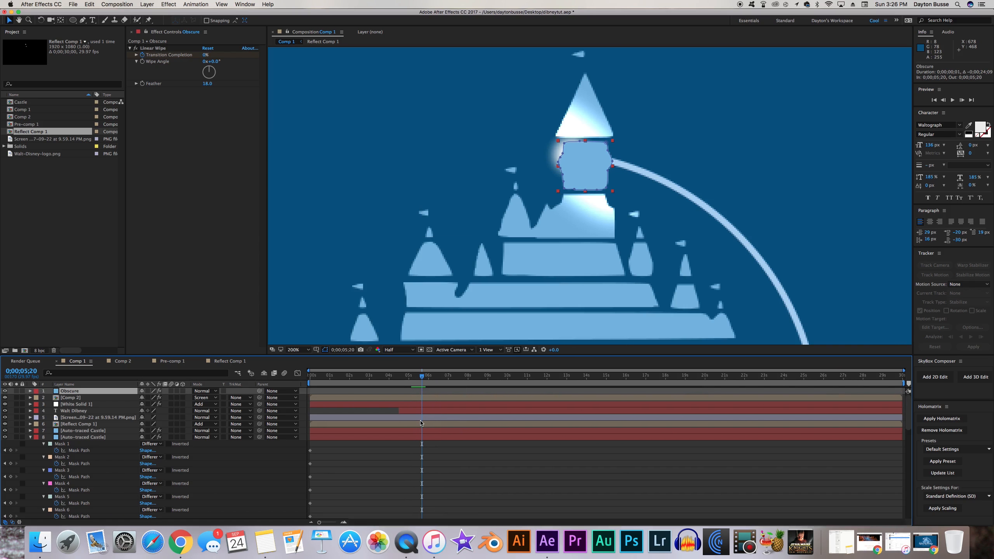
left_click(390, 466)
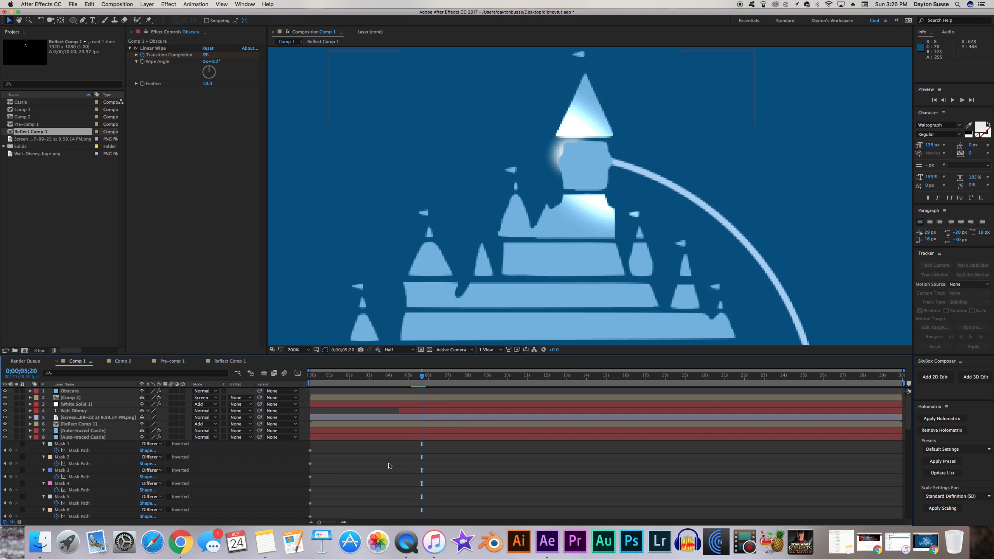
key("space")
key("space")
key("Page_Up")
key("Page_Down")
Step: In Reflect Comp 1, reposition the Reflect layer's elliptical Mask 30 near the tower
left_click(81, 425)
double_click(82, 425)
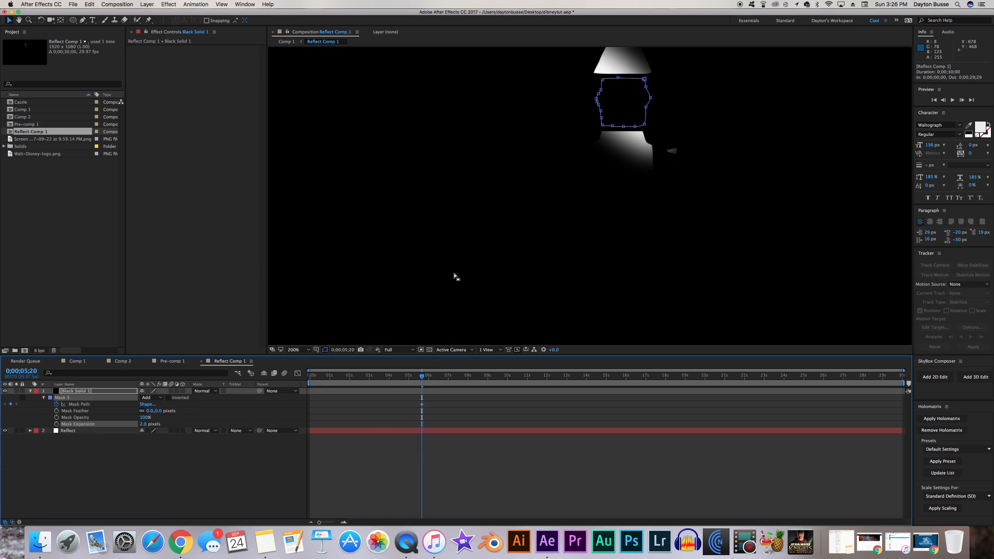
scroll(537, 173, "up", 2)
left_click_drag(524, 222, 487, 338)
key("v")
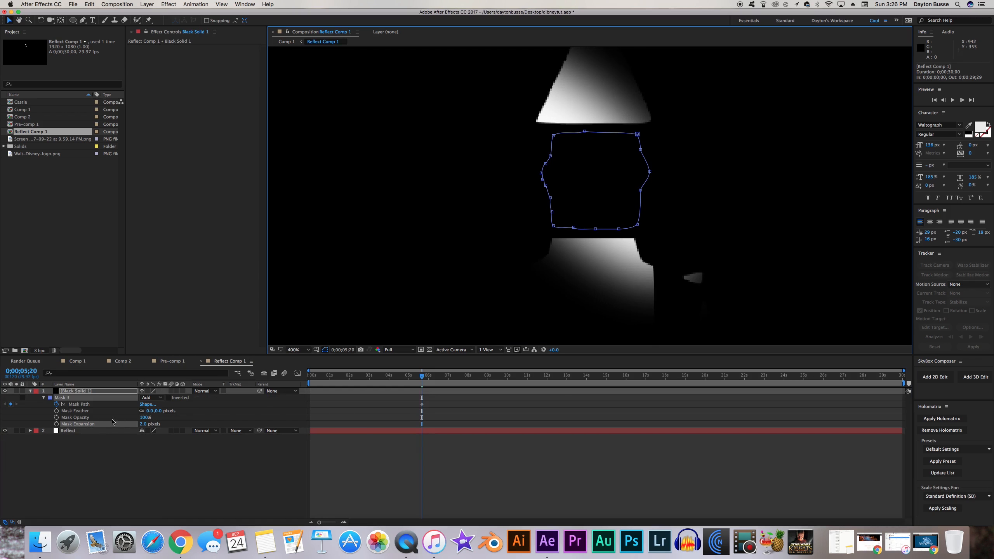
left_click(76, 393)
left_click(30, 431)
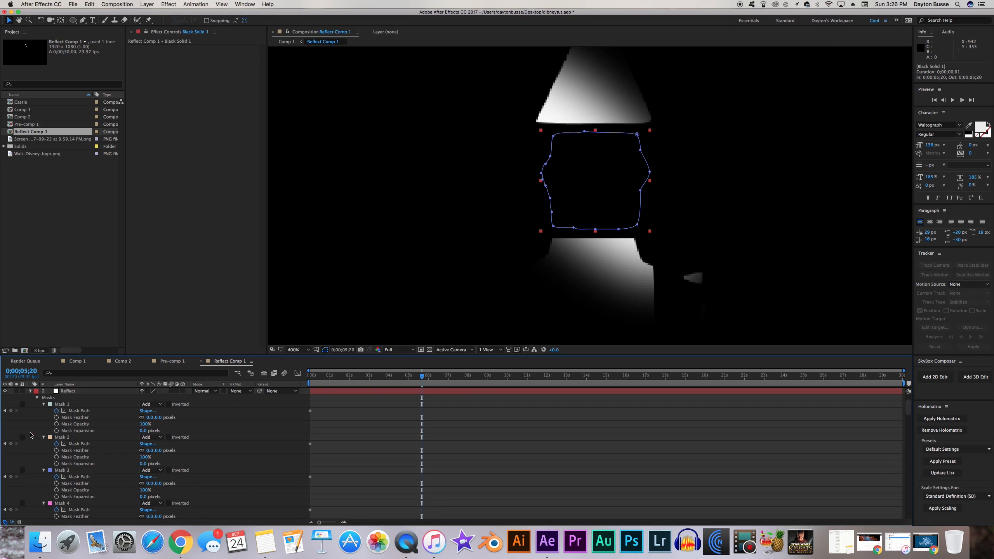
scroll(36, 473, "down", 20)
left_click(64, 482)
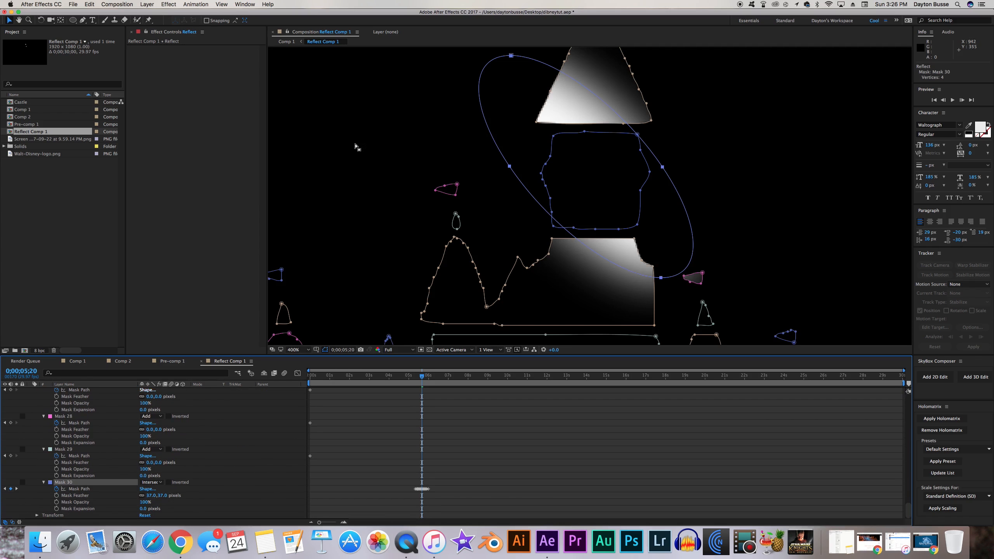
double_click(484, 118)
scroll(525, 135, "down", 1)
left_click_drag(530, 136, 593, 142)
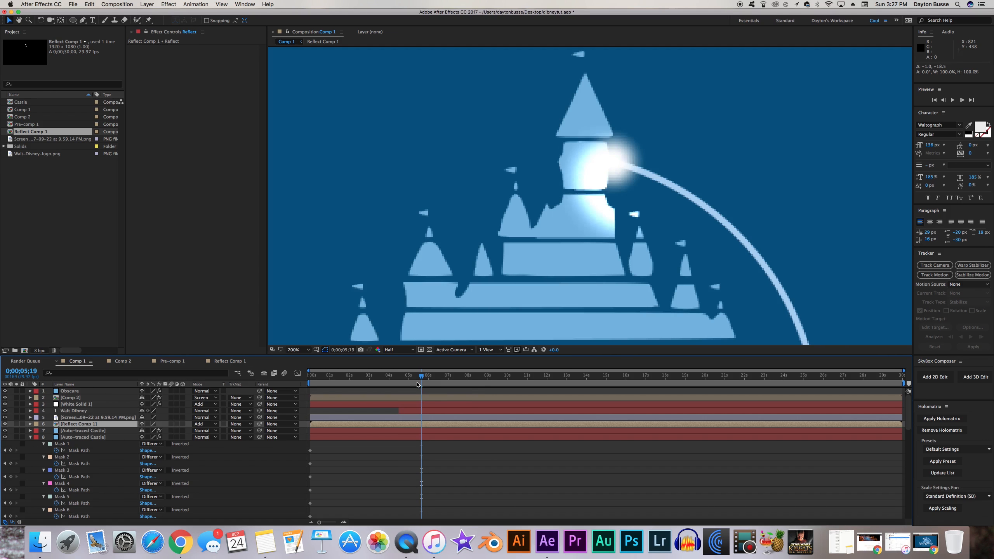
Step: Set the Reflect Comp 1 layer's opacity to 49% in Comp 1 and check the frames up to 0;00;05;24
left_click(30, 437)
left_click(90, 426)
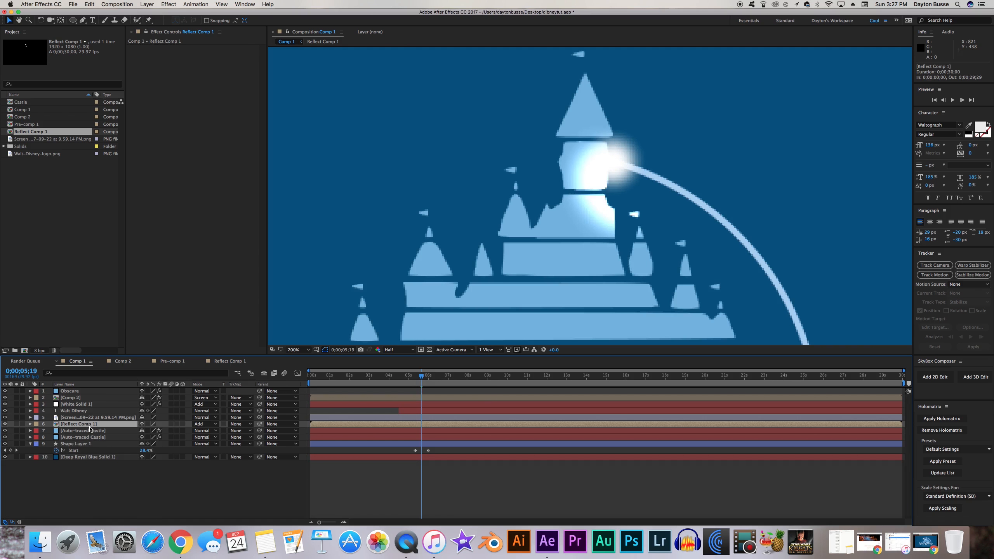
key("t")
left_click_drag(142, 429, 129, 435)
key("Page_Up")
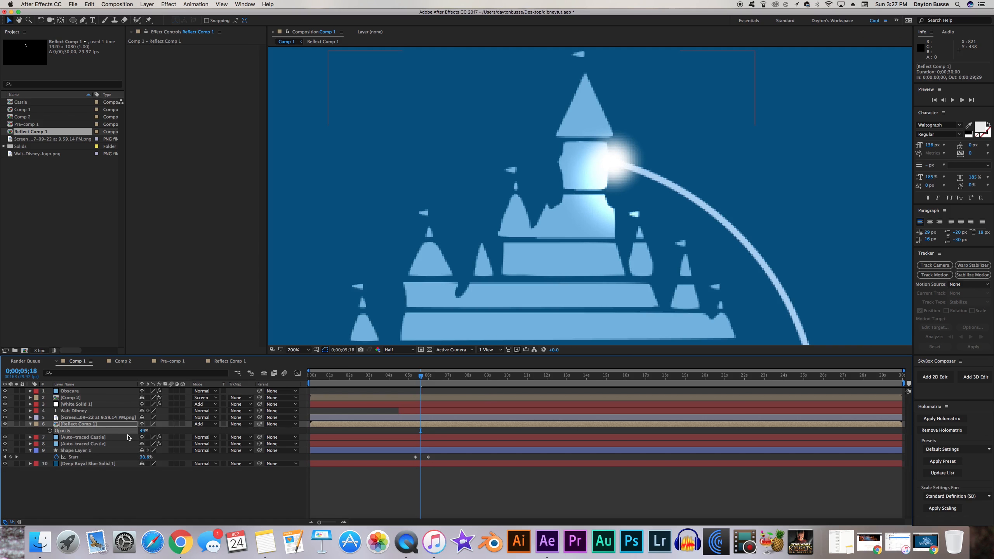
key("Page_Down")
key("Page_Down")
key("Page_Down")
key("Page_Down")
key("Page_Down")
key("Page_Down")
scroll(372, 294, "down", 1)
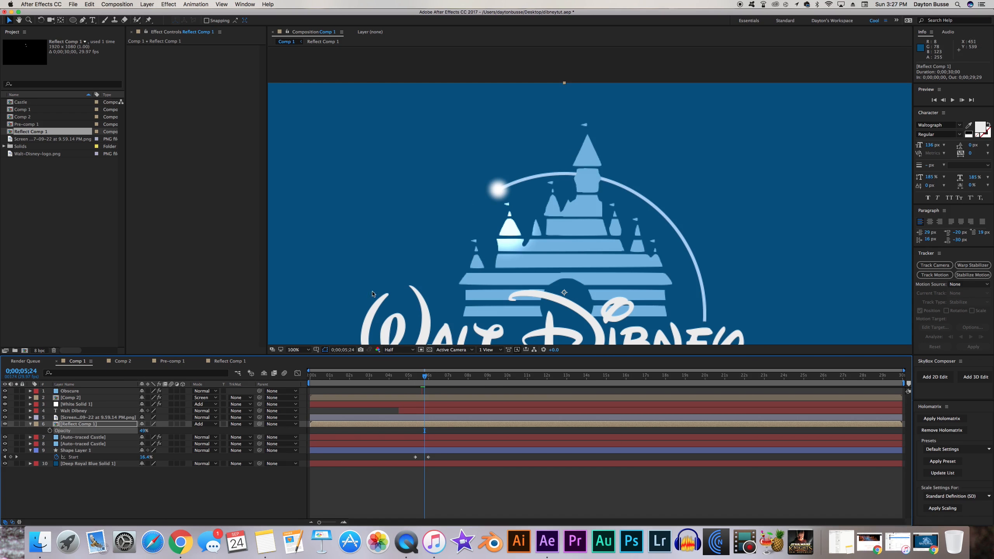
Step: Apply the Glow effect to the Reflect Comp 1 layer and inspect the lit castle turret up close
left_click(87, 425)
right_click(190, 72)
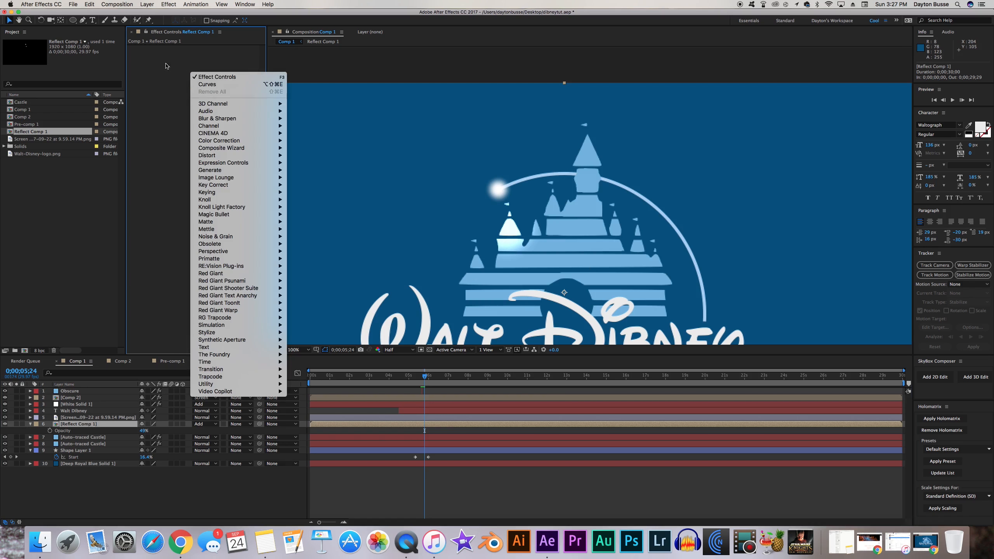
mouse_move(235, 332)
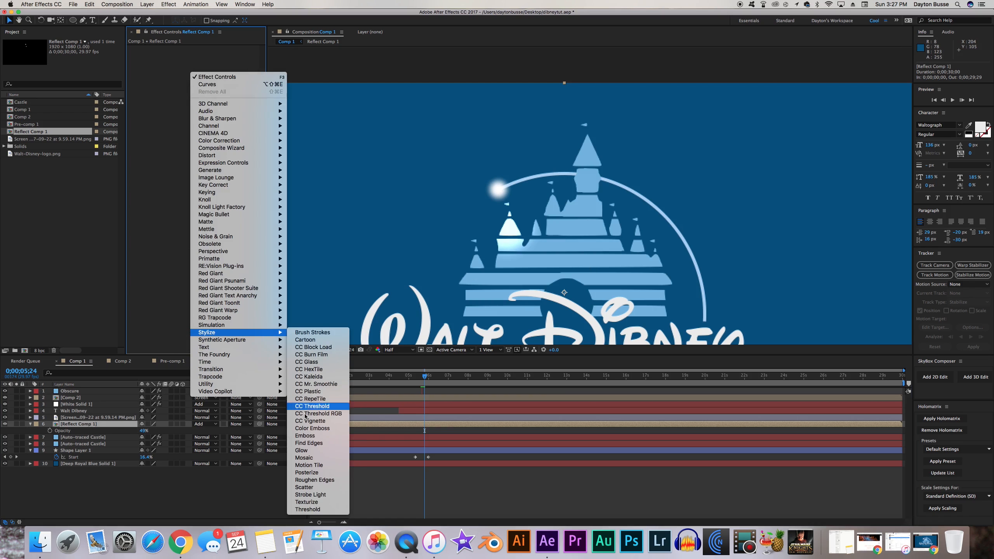
left_click(301, 451)
key("period")
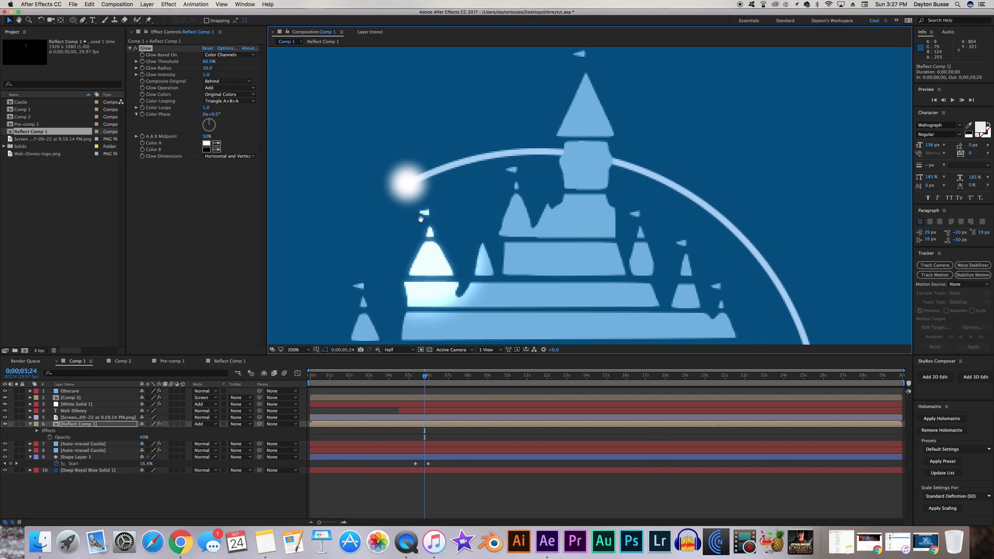
left_click_drag(421, 220, 511, 206)
key("comma")
key("period")
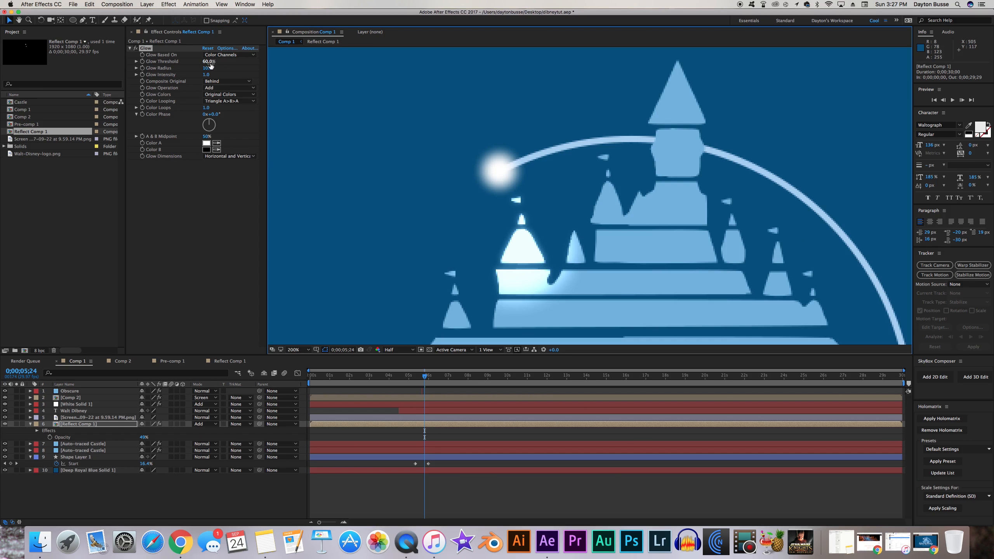
Step: Set the Glow threshold to 30.2%, the radius to 18 and the intensity to 1.5
left_click_drag(210, 63, 200, 65)
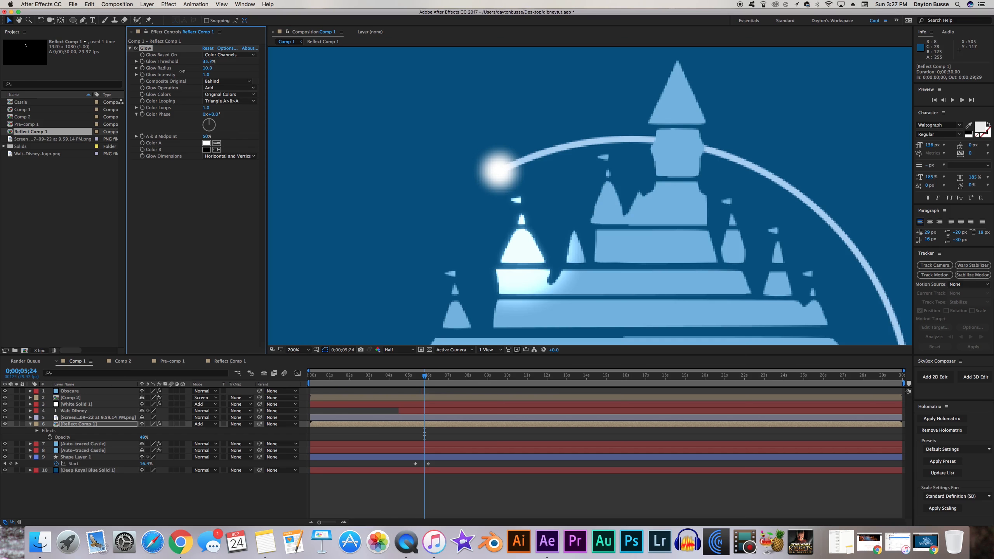
left_click_drag(212, 68, 215, 72)
left_click(208, 75)
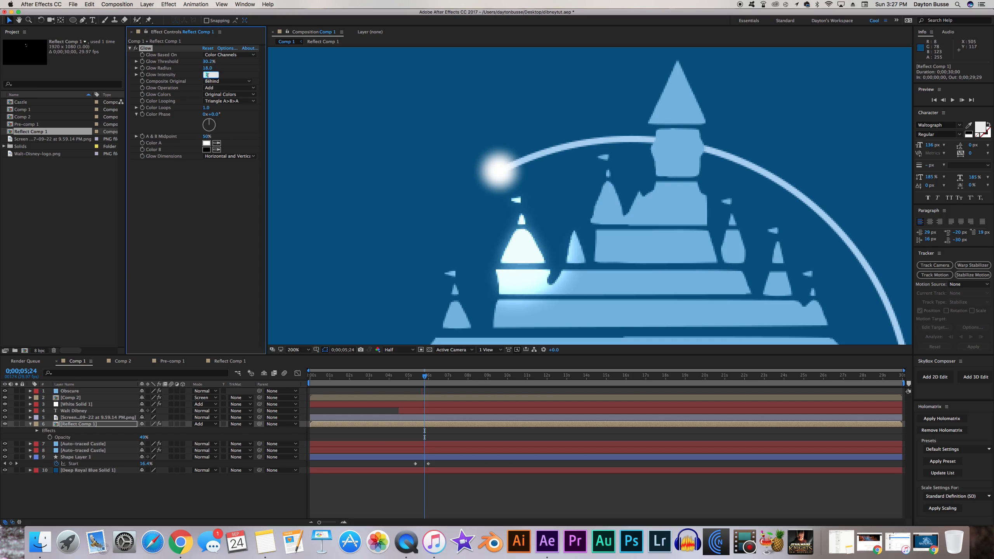
type("1.5")
key("Return")
Step: Check the reflection at 0;00;05;26 and set the Reflect Comp 1 layer's opacity to 25%
left_click_drag(425, 381, 426, 379)
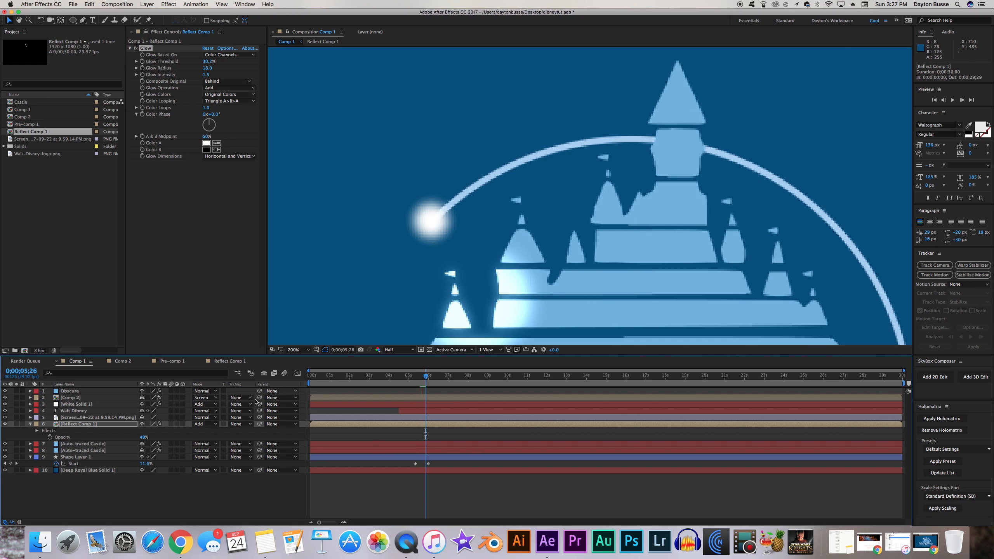
left_click(144, 437)
type("25")
key("Return")
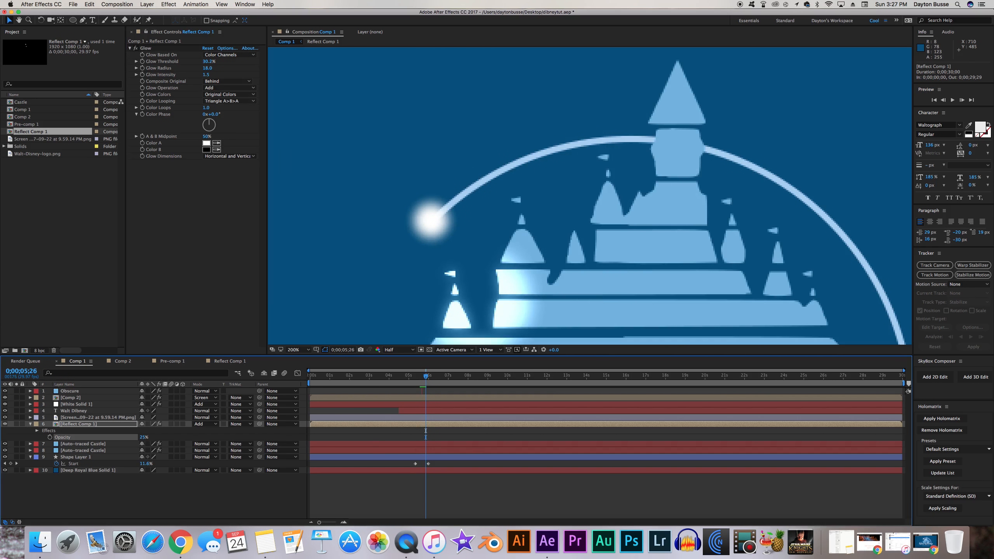
Step: Set the Reflect Comp 1 layer's opacity to 45%
scroll(446, 193, "down", 1)
left_click(143, 437)
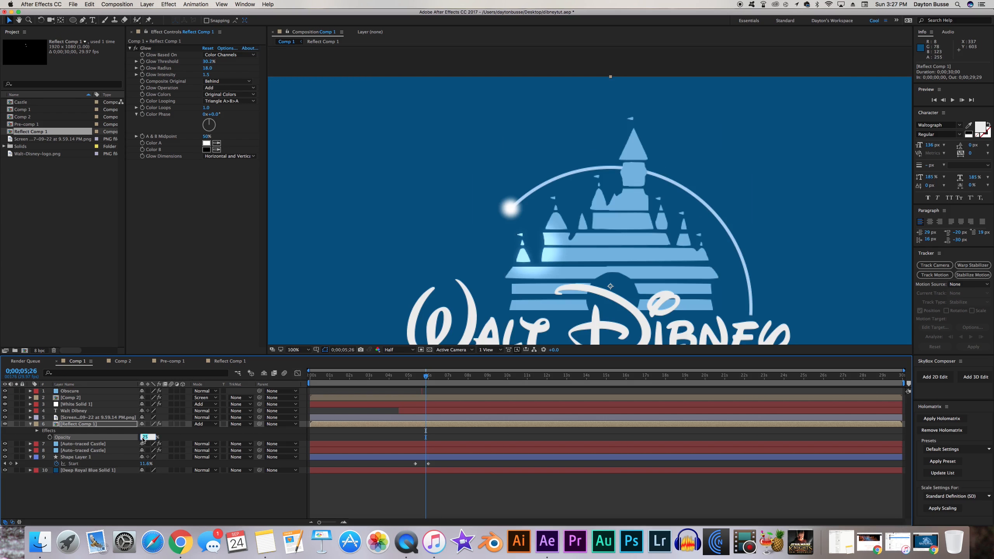
key("Return")
Step: At 0;00;05;23, set the mask expansion of Mask 30 inside Reflect Comp 1 to -20 pixels and return to Comp 1
left_click_drag(426, 376, 424, 375)
double_click(95, 424)
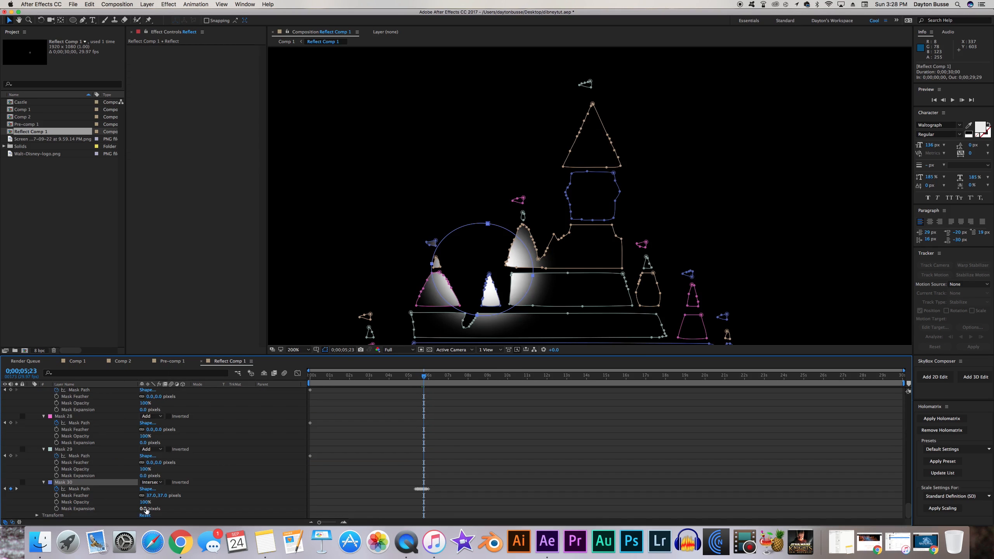
left_click_drag(145, 510, 140, 511)
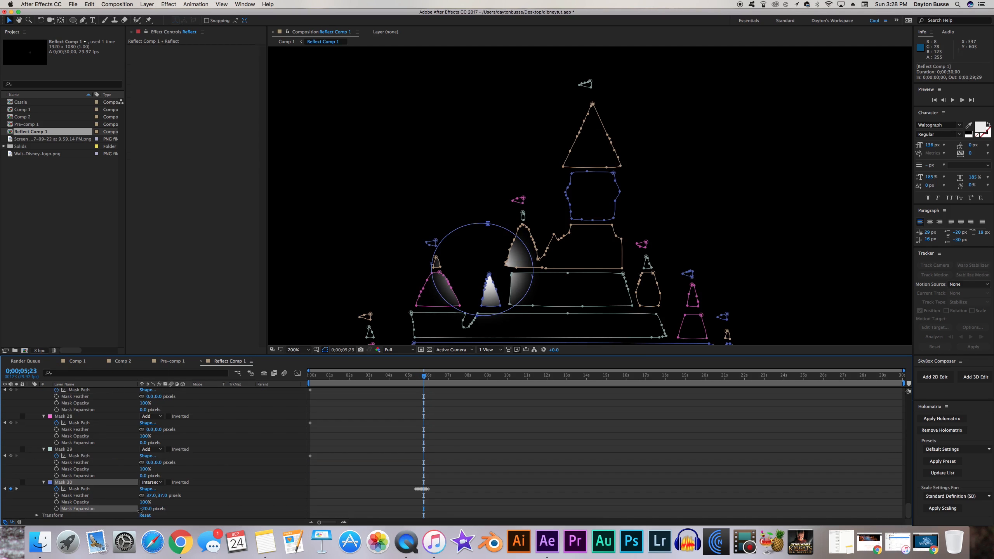
left_click(77, 361)
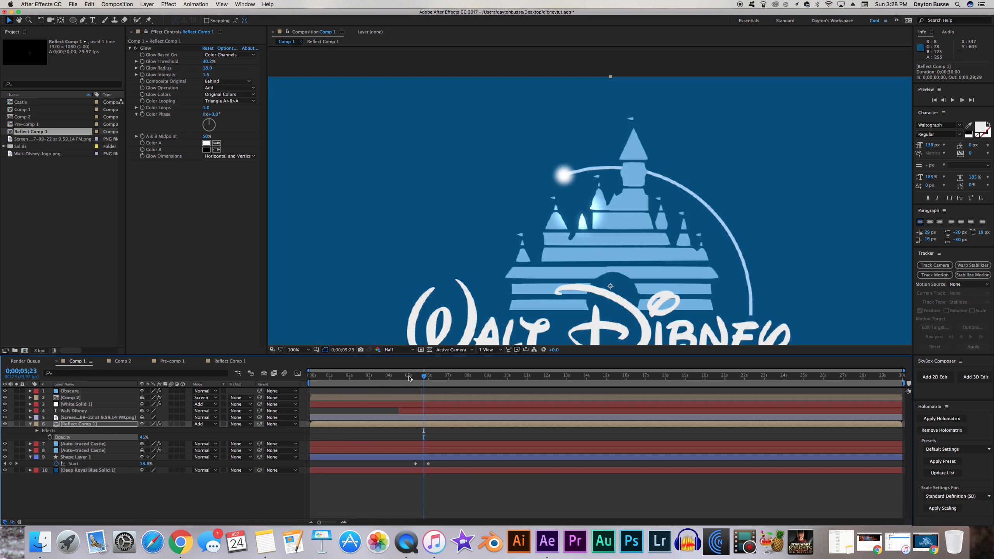
Step: Trim the end of the Reflect Comp 1 layer to 0;00;06;00, where the orb finishes its arc
mouse_move(425, 386)
left_mouse_down()
mouse_move(418, 377)
mouse_move(427, 382)
left_mouse_up()
left_click(383, 458)
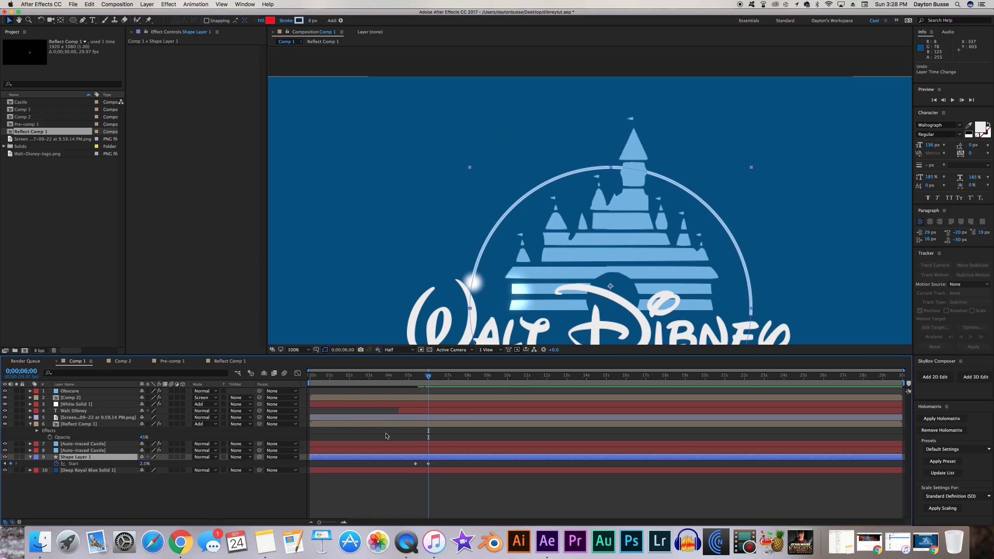
left_click(389, 429)
left_click(845, 425)
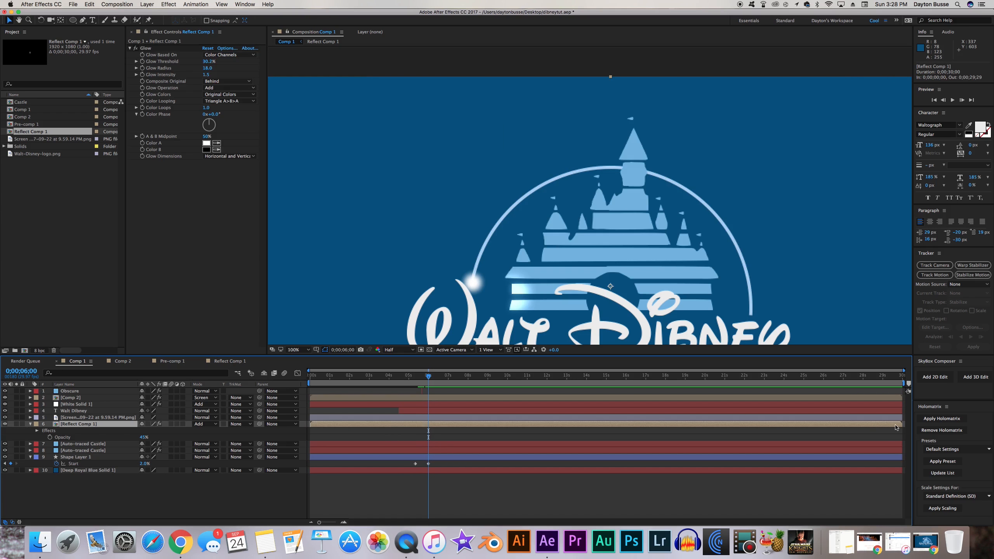
left_click_drag(901, 424, 430, 428)
key("Page_Up")
key("Page_Up")
key("Page_Down")
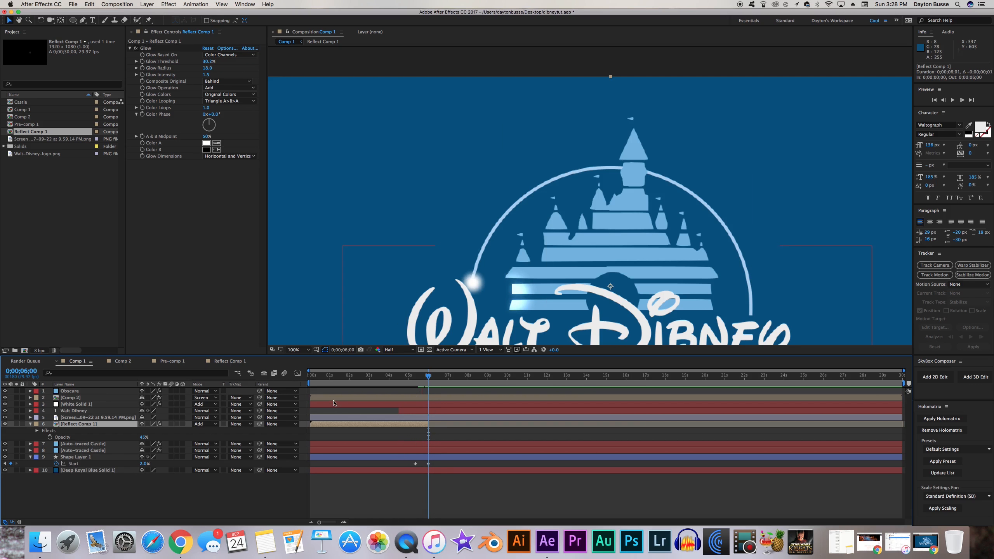
Step: Trim the start of the Comp 2 orb layer to 0;00;05;10 and check the orb's arc at 0;00;05;26
left_click(360, 398)
key("Page_Up")
key("Page_Up")
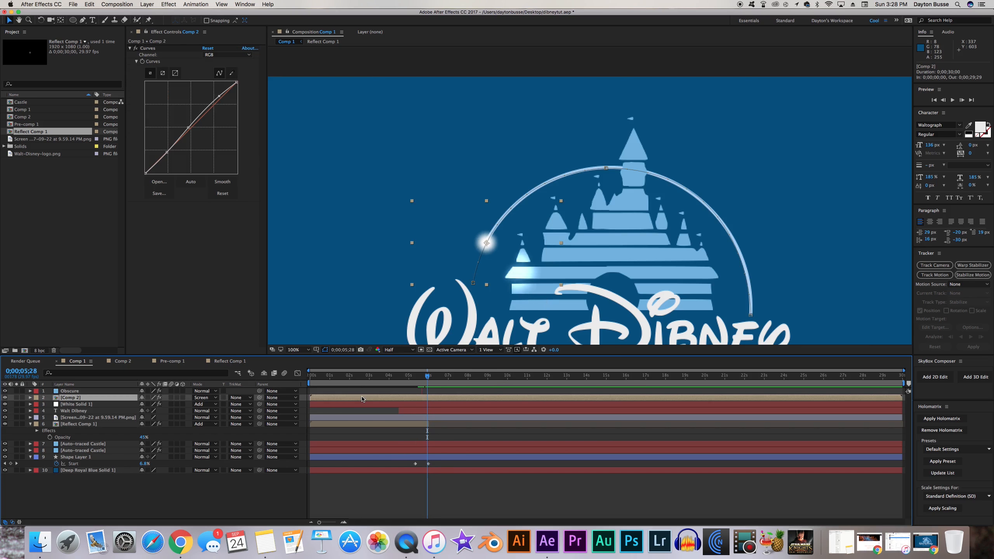
key("Page_Up")
key("Page_Up")
mouse_move(425, 379)
left_mouse_down()
mouse_move(384, 383)
mouse_move(416, 387)
left_mouse_up()
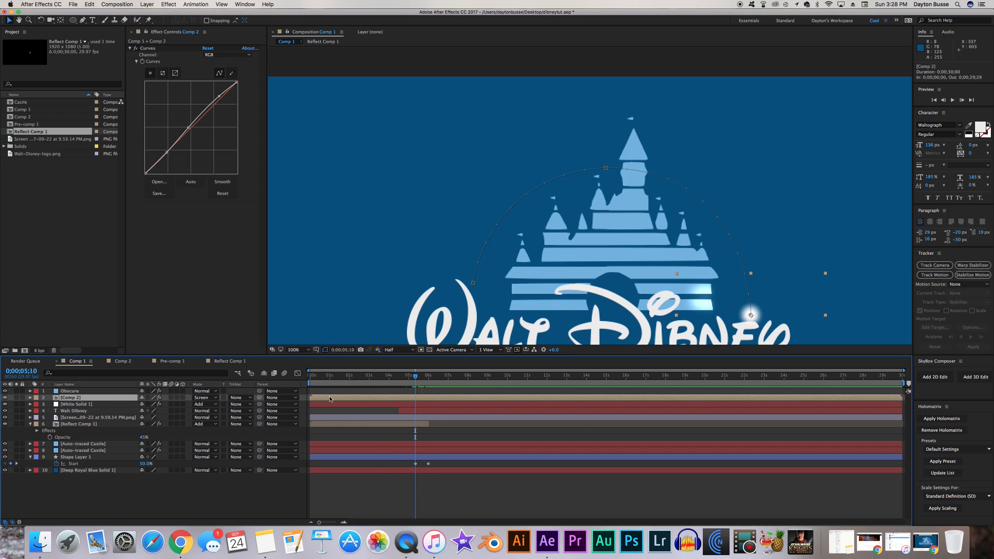
left_click_drag(313, 399, 428, 383)
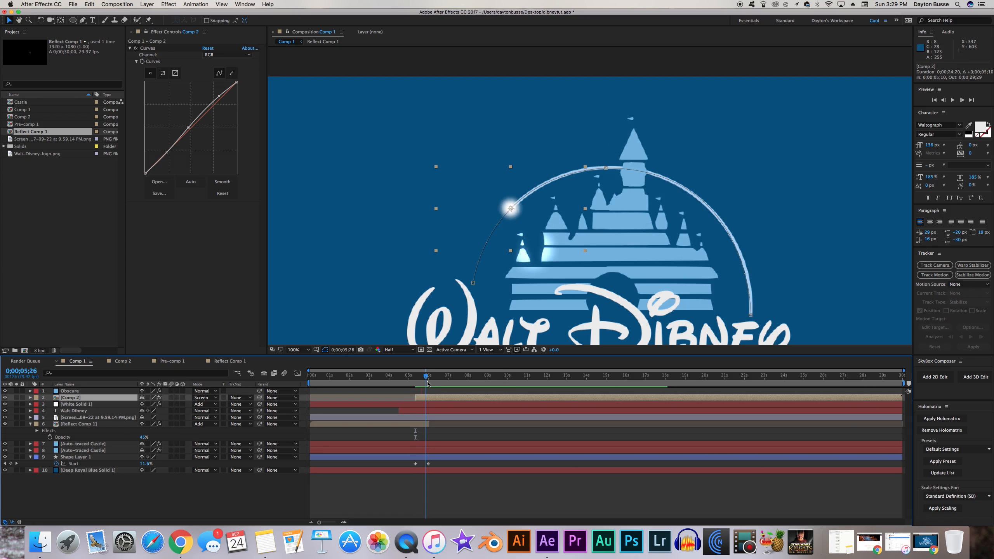
Step: Set the Comp 2 layer's blending mode to Add and reshape its RGB curve with darker shadows and slightly lower highlights
left_click(211, 398)
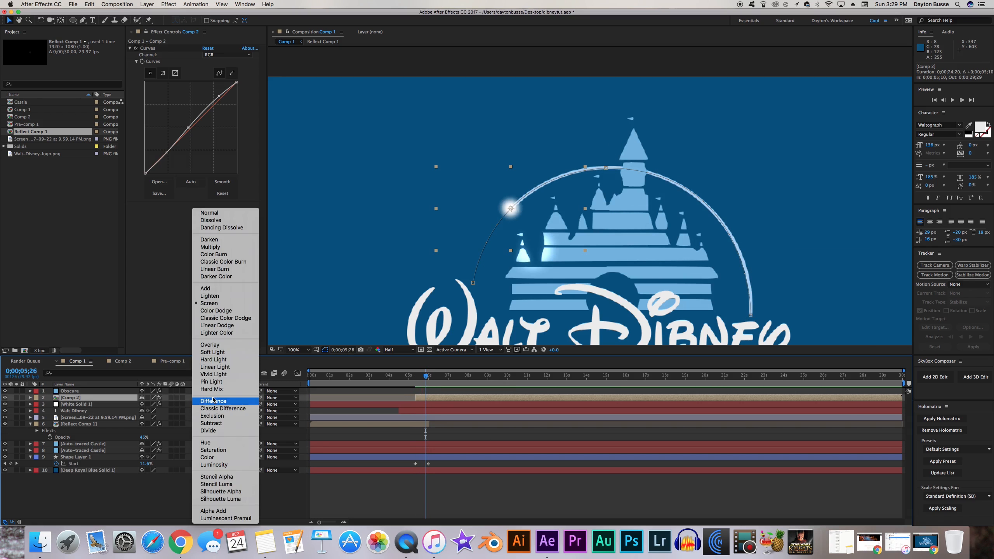
left_click(212, 288)
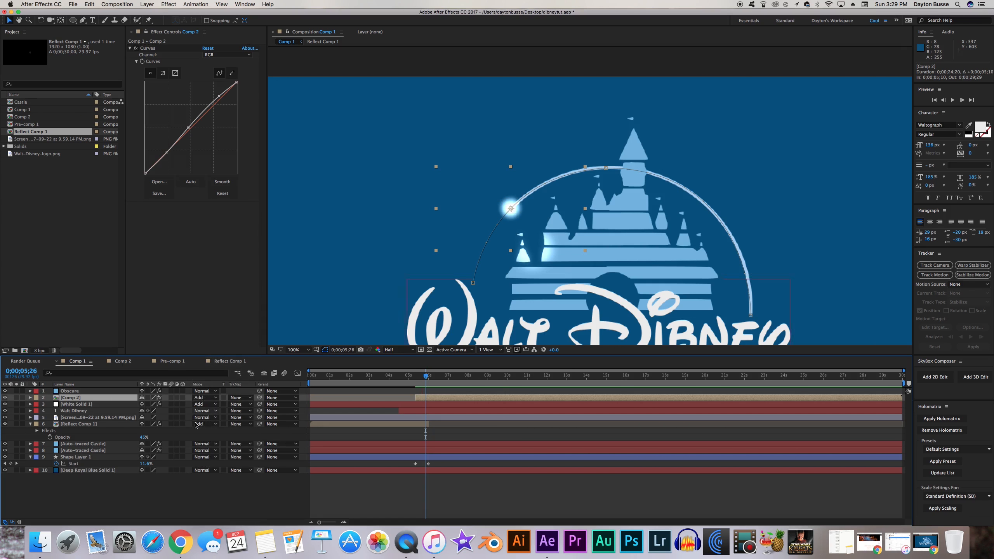
left_click(207, 48)
mouse_move(189, 134)
left_mouse_down()
mouse_move(197, 142)
mouse_move(188, 134)
left_mouse_up()
left_click_drag(156, 163, 164, 164)
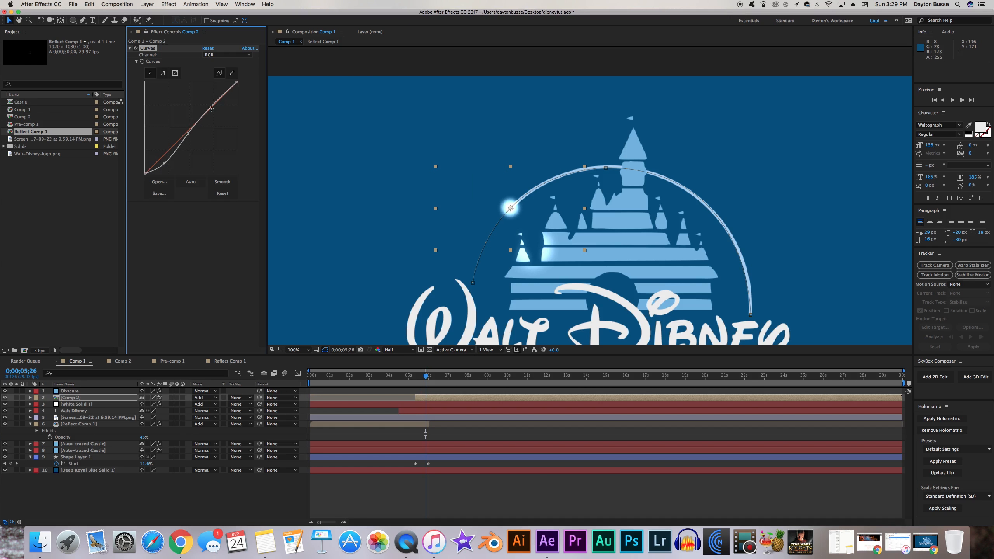
left_click_drag(216, 102, 217, 109)
left_click(196, 496)
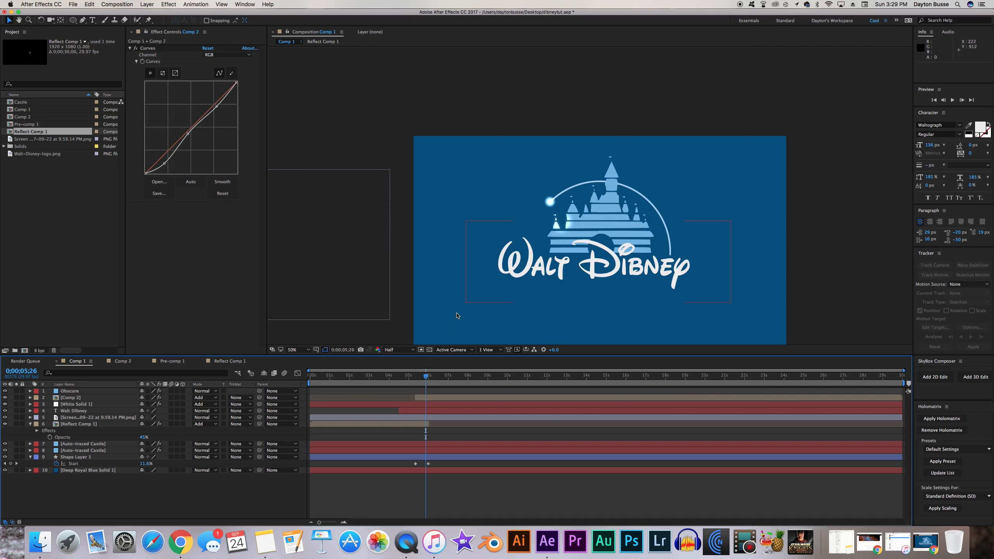
Step: Set the Comp 2 layer's scale to 18% at 0;00;05;26 and collapse the Comp 2 and Reflect Comp 1 layer properties
left_click(73, 398)
key("s")
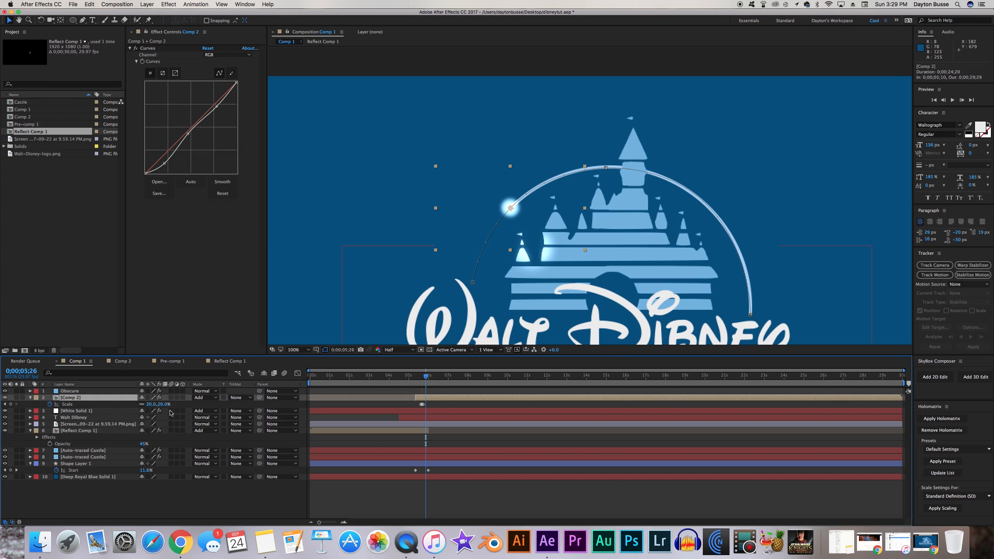
left_click(151, 404)
type("15")
key("Return")
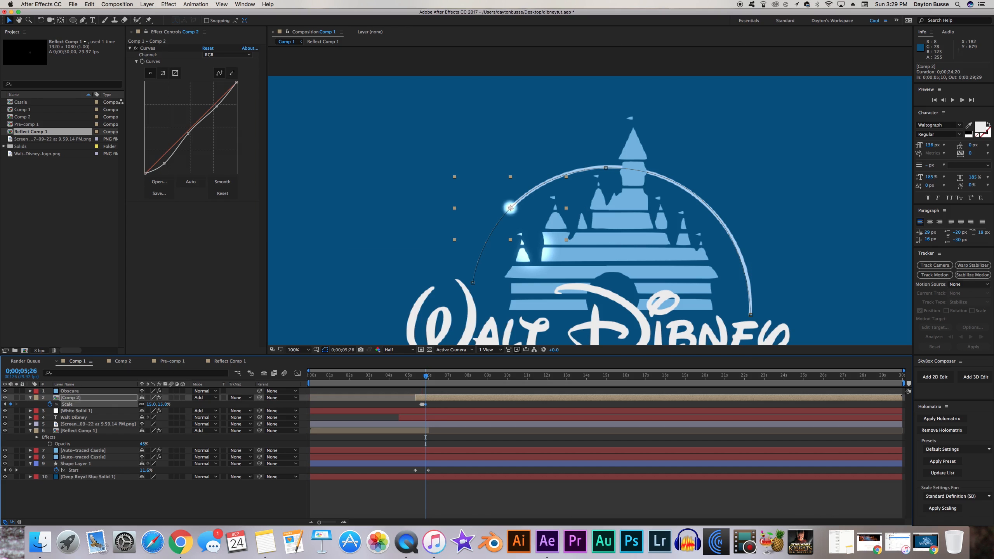
left_click(153, 406)
key("Return")
left_click(185, 508)
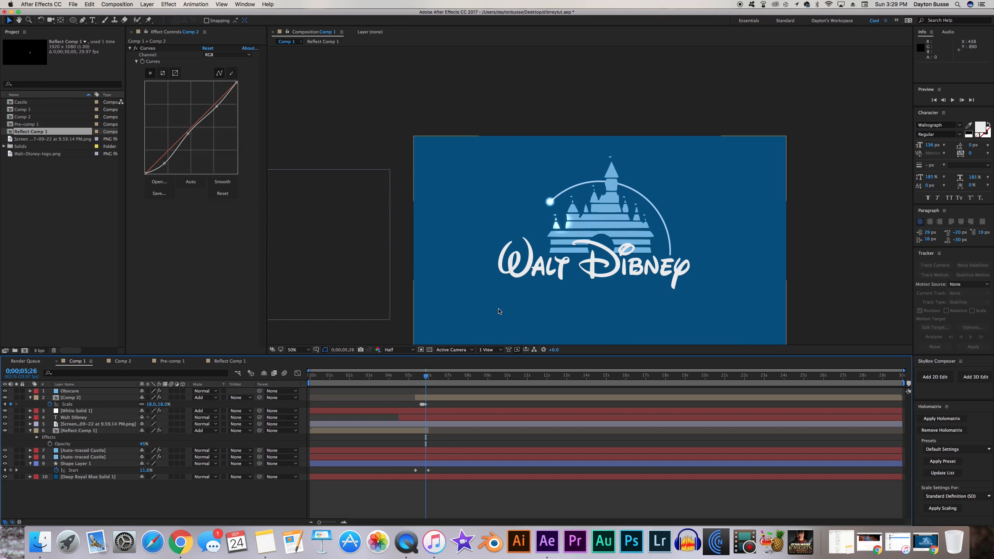
scroll(499, 311, "down", 2)
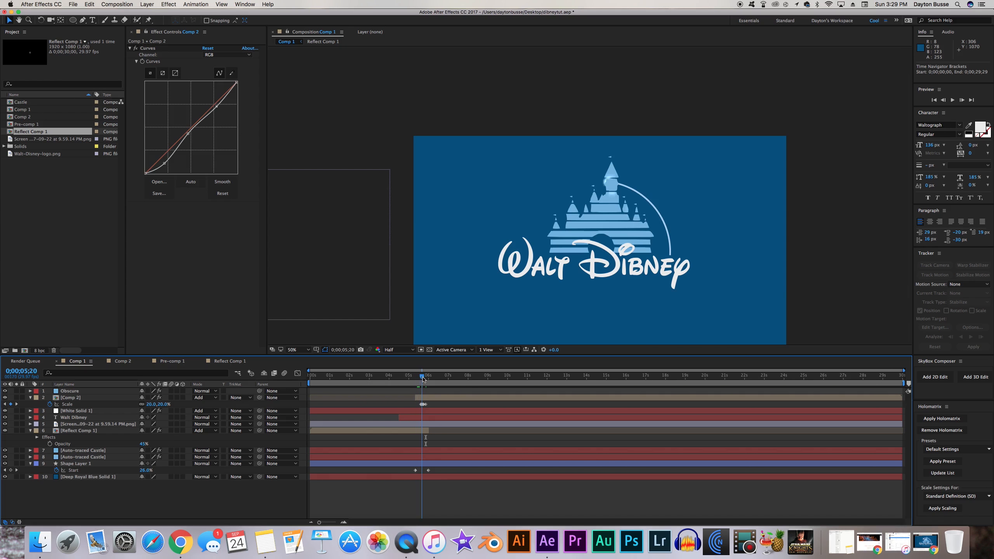
left_click(31, 398)
left_click(31, 424)
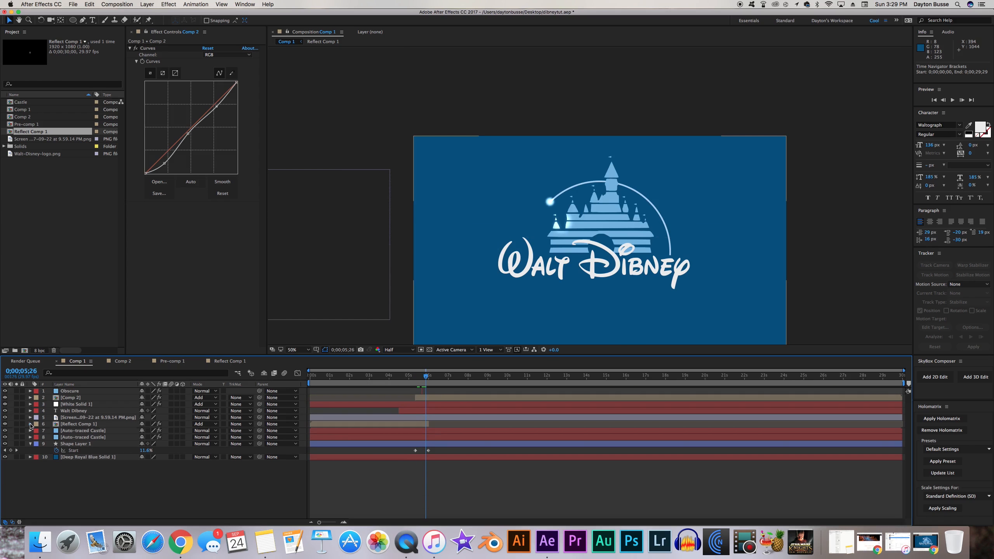
Step: Add a new text layer reading "Pictures" to Comp 1
right_click(136, 481)
mouse_move(172, 453)
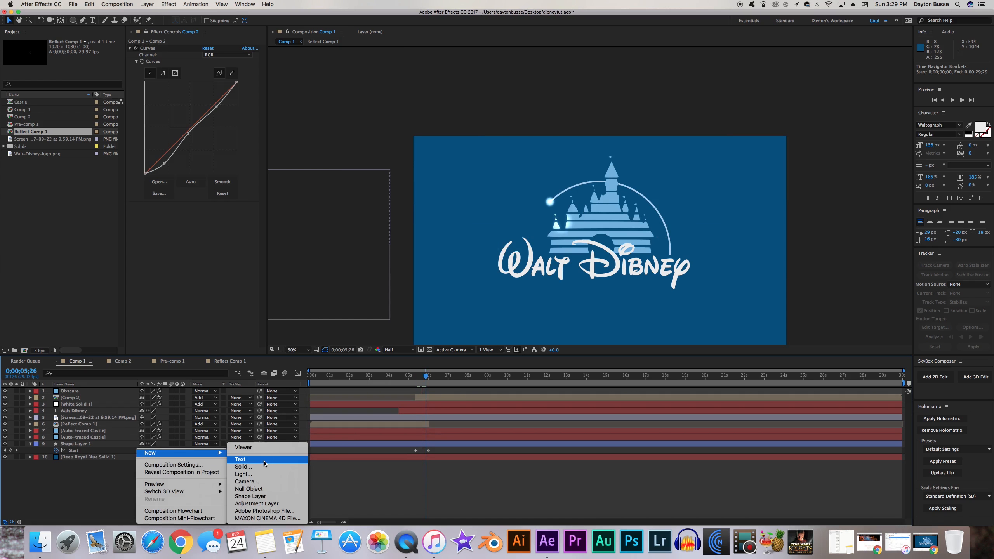
left_click(264, 461)
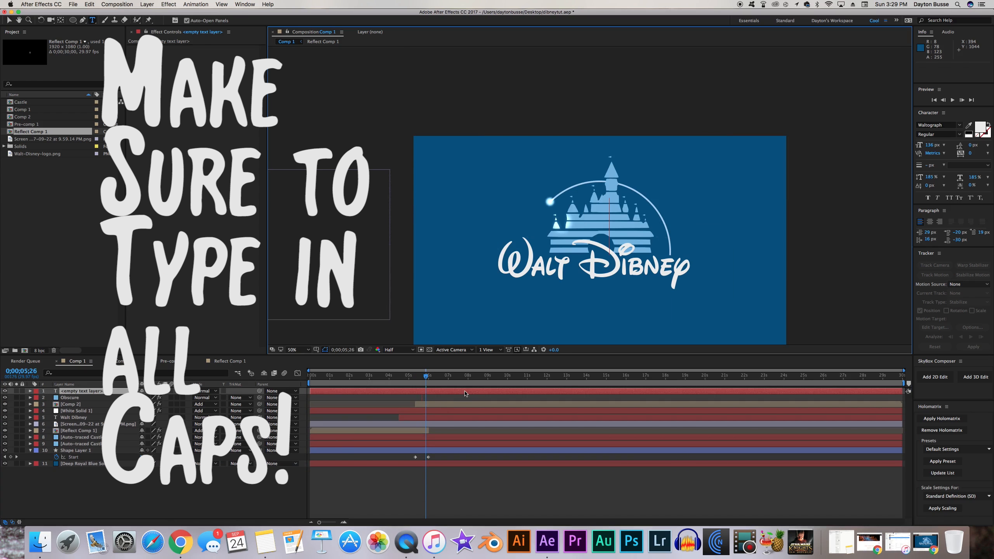
type("Picture")
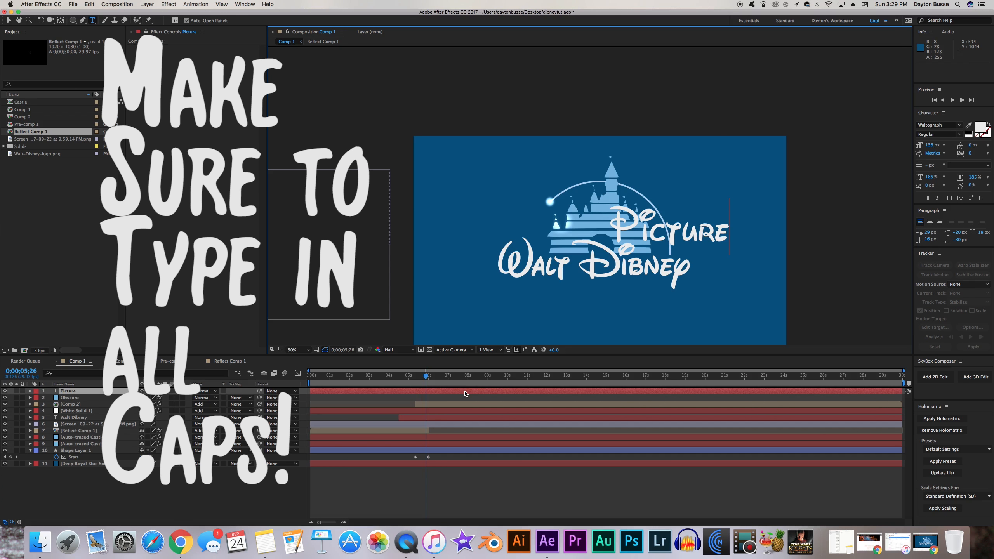
type("s")
Step: Set the font of the "Pictures" text to ITC Lubalin Graph Extra Light with faux bold
left_click_drag(606, 231, 761, 239)
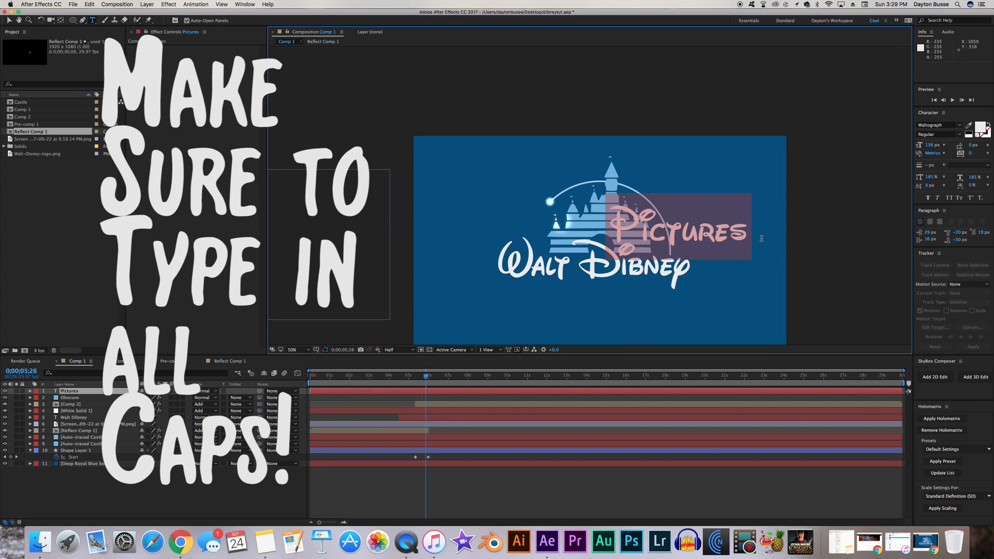
left_click(946, 125)
type("Lubalin G")
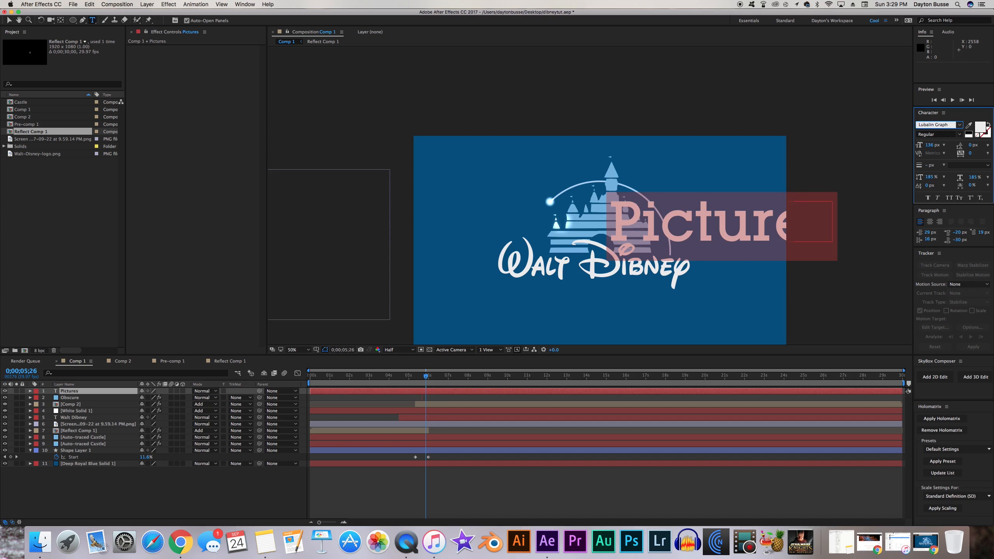
left_click(959, 125)
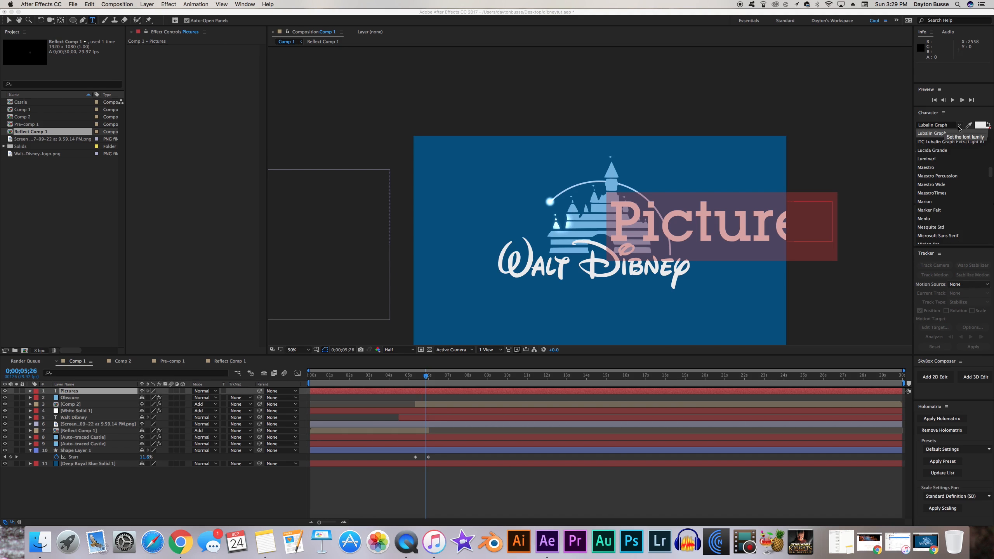
left_click(959, 142)
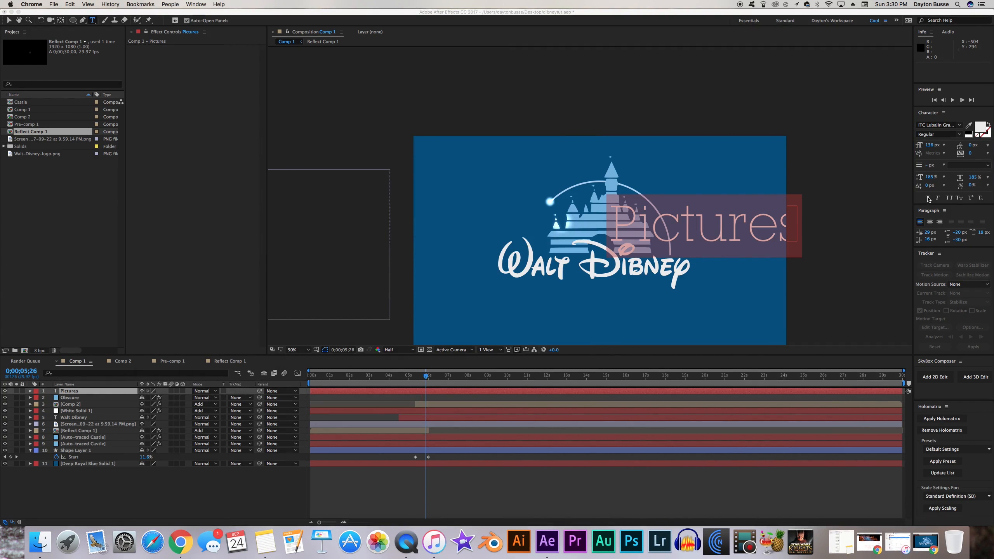
left_click(929, 198)
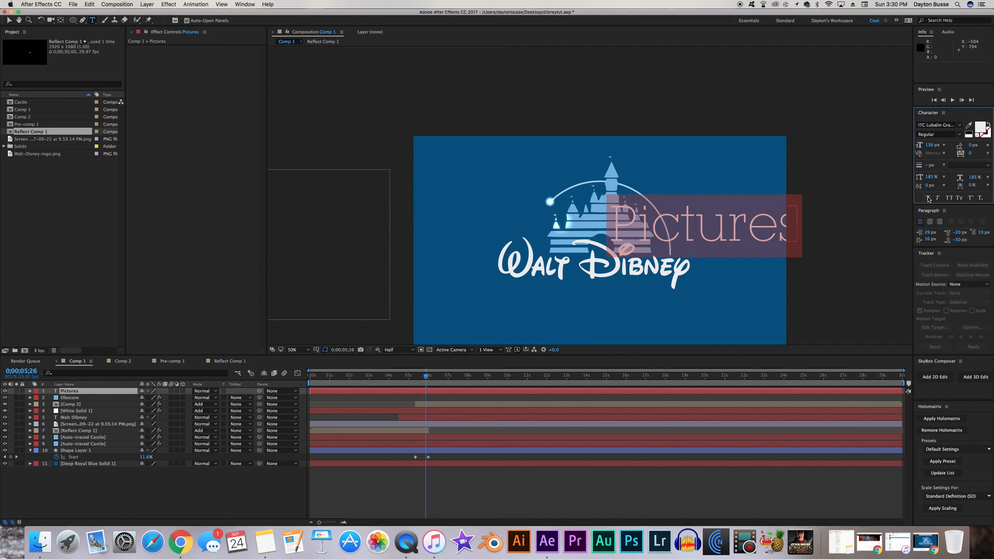
left_click(928, 198)
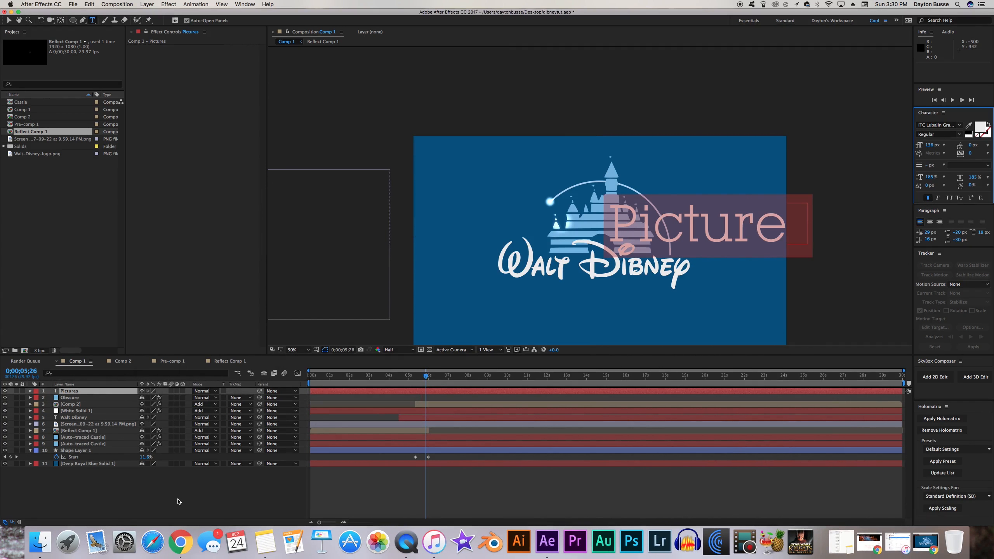
Step: Move the "Pictures" text below the Walt Dibney title and scale its layer to 88%
left_click(98, 406)
left_click(100, 391)
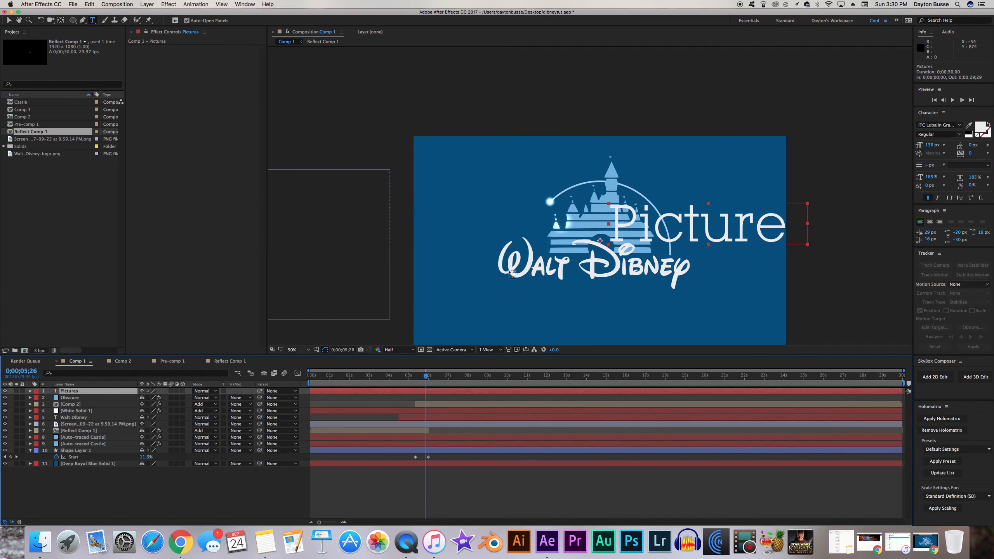
key("v")
left_click(679, 233)
left_click_drag(679, 233, 573, 313)
key("s")
left_click_drag(155, 399, 150, 398)
Step: Set the "Pictures" text to 71 px, tracking 150 and vertical scale 174%, and center it under the Walt Dibney title
left_click_drag(928, 145, 963, 154)
left_click(974, 153)
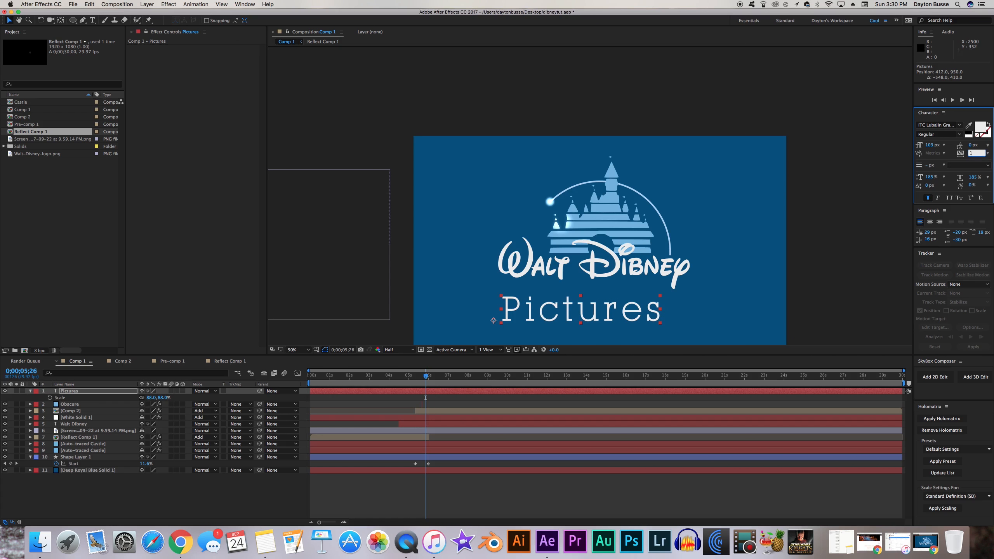
key("Return")
type("150")
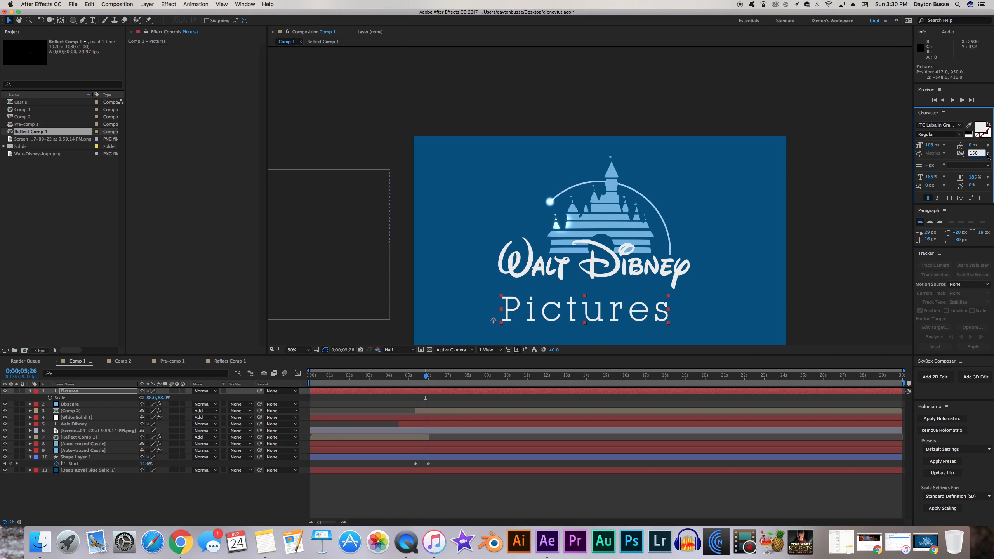
key("Return")
left_click_drag(972, 179, 915, 146)
left_click_drag(582, 321, 622, 302)
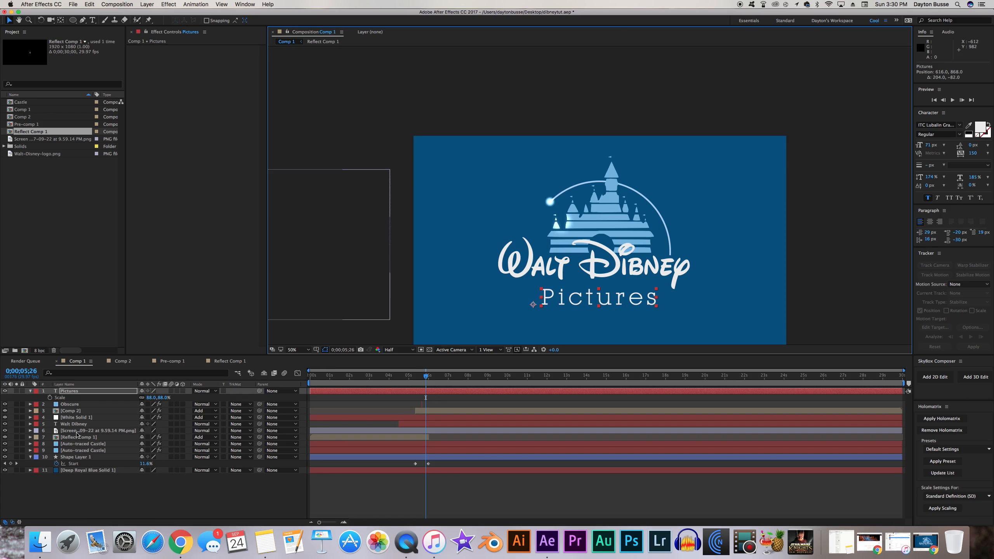
Step: Move the reference screenshot over the canvas and sample its light blue as the fill color of the "Pictures" text
left_click_drag(363, 274, 561, 223)
double_click(582, 295)
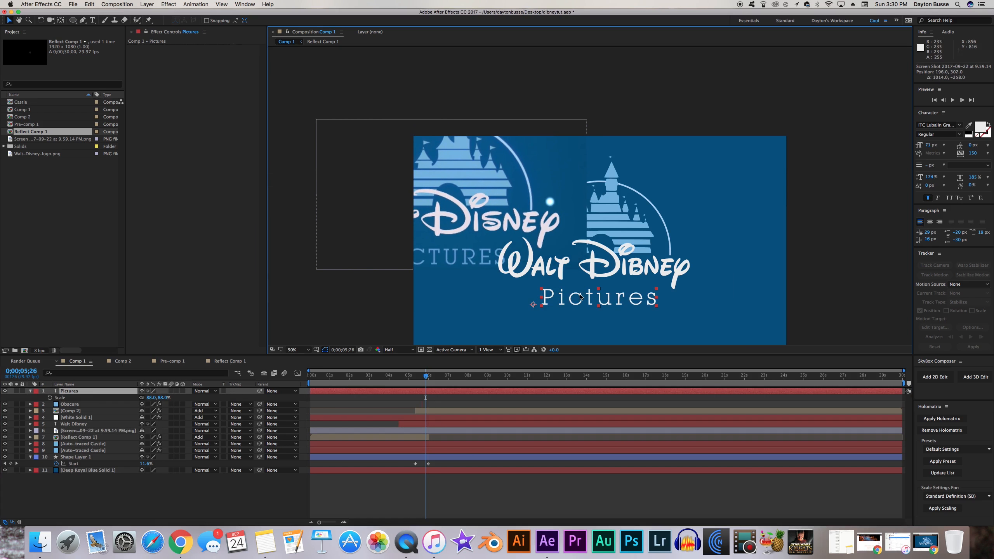
left_click(980, 128)
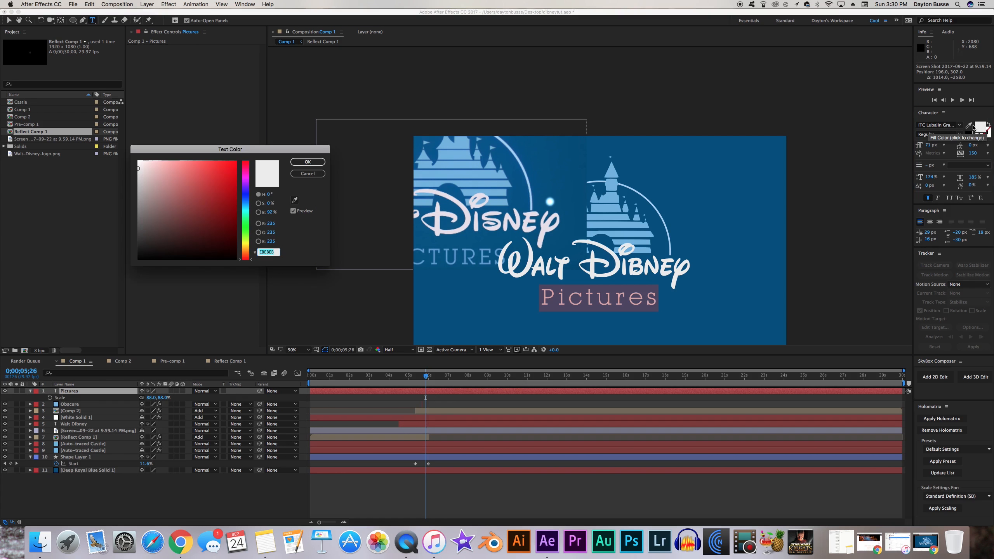
left_click(295, 201)
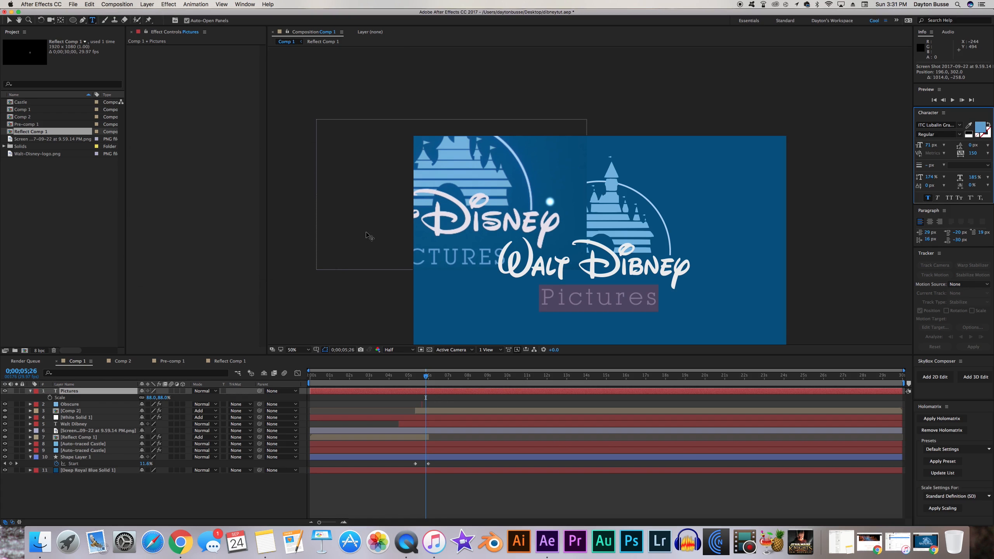
Step: Delete the reference screenshot layer from the main composition
left_click(289, 274)
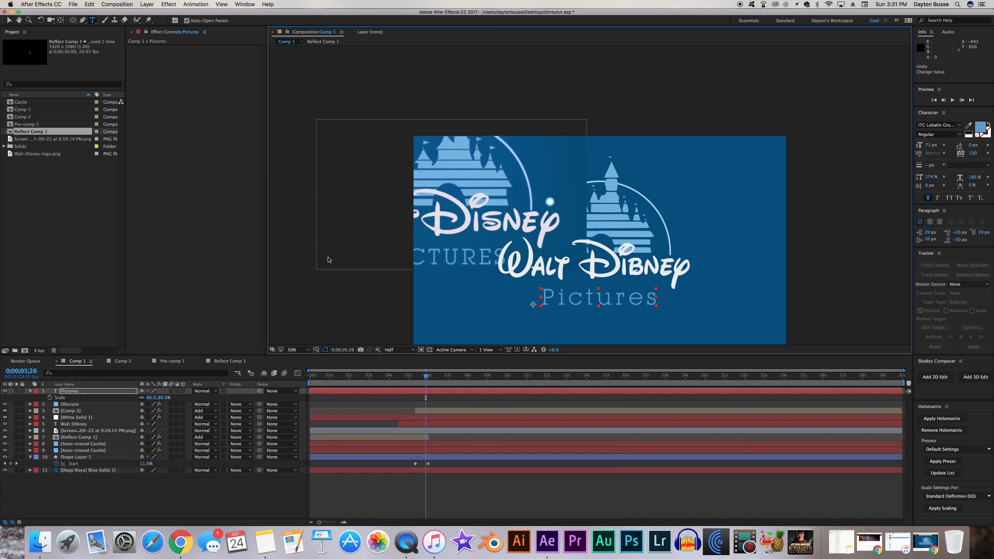
left_click(191, 512)
left_click(79, 430)
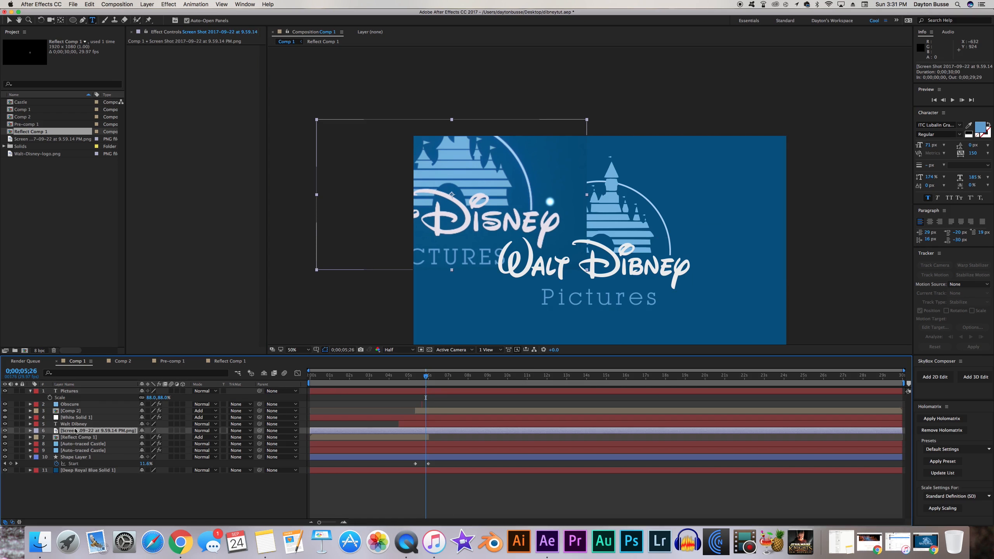
key("Delete")
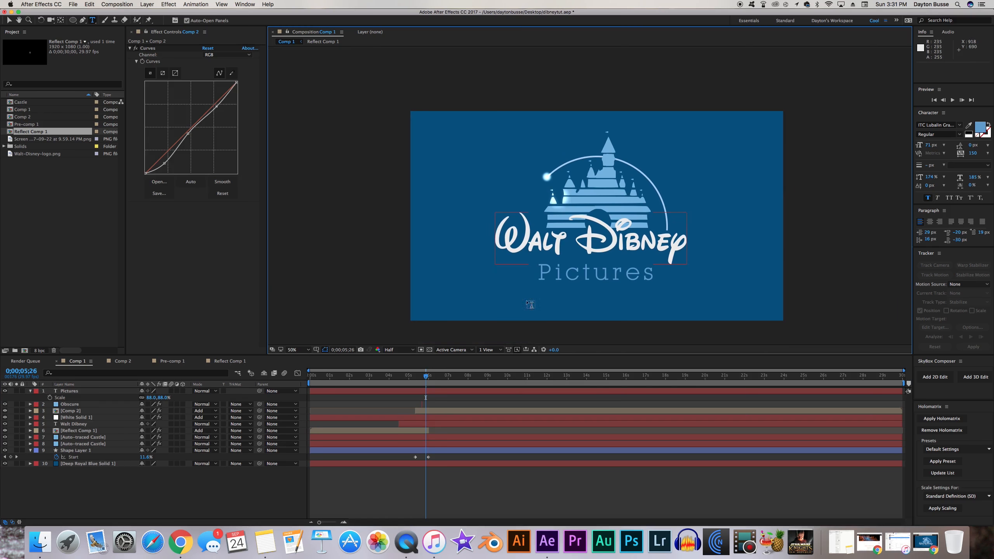
Step: Add an opacity keyframe of 0% to the "Pictures" text layer at 0;00;05;07
left_click(380, 409)
left_click_drag(426, 377, 415, 379)
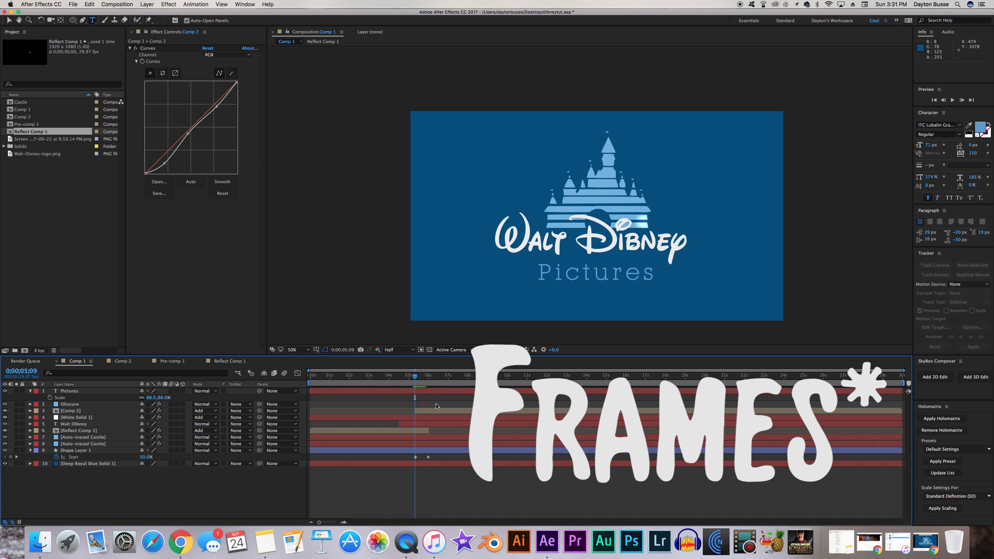
key("Page_Up")
left_click(78, 392)
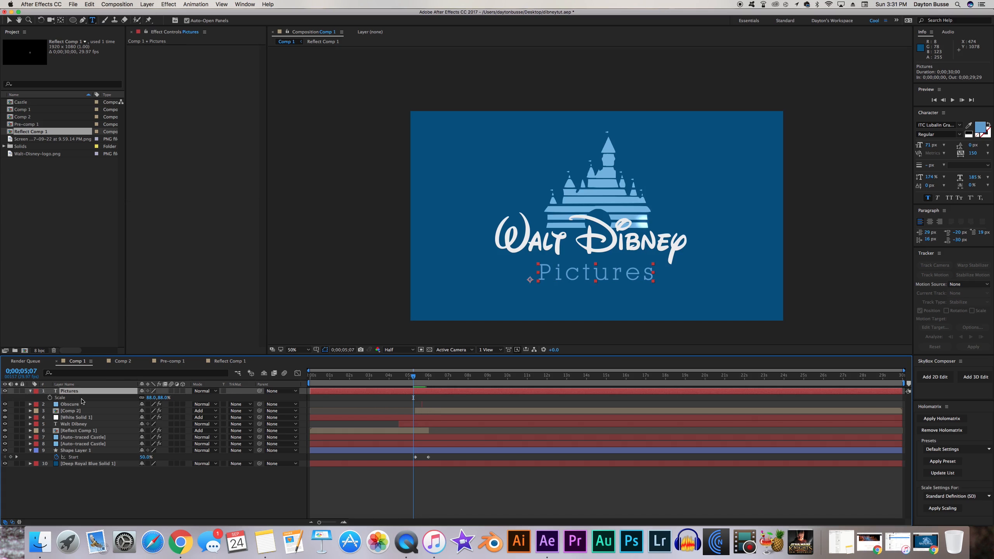
key("t")
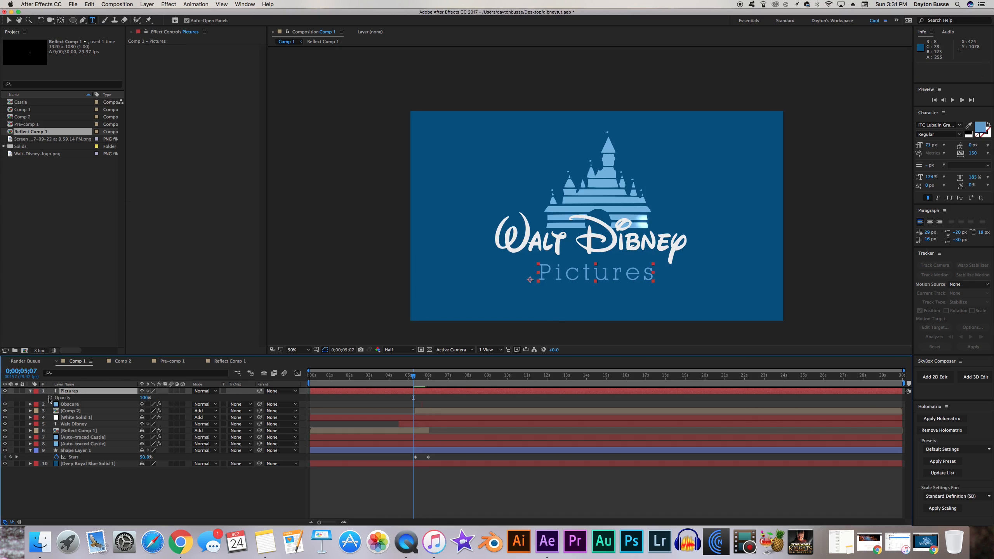
left_click(50, 398)
left_click_drag(141, 398, 60, 403)
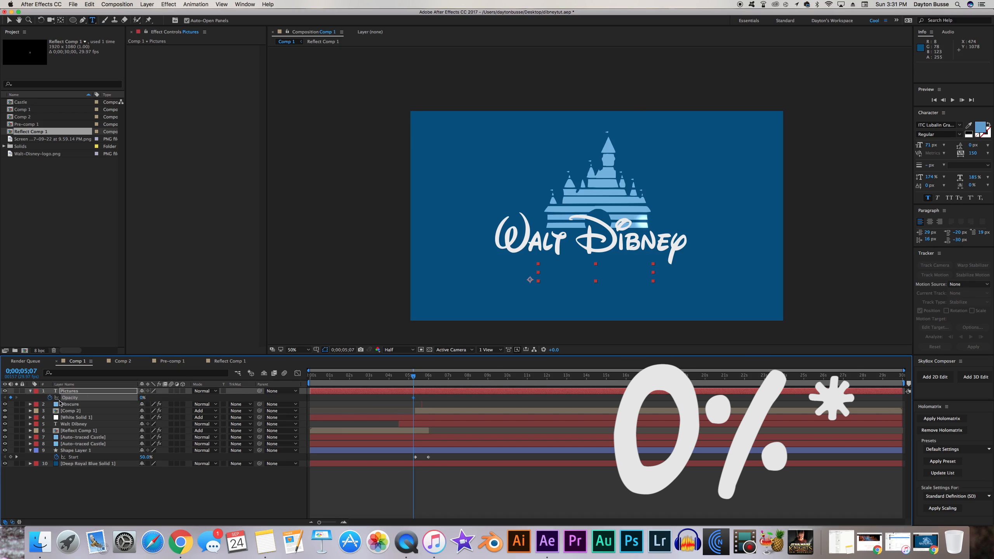
Step: Add a 100% opacity keyframe to the "Pictures" layer a few frames after the 0% keyframe
key("k")
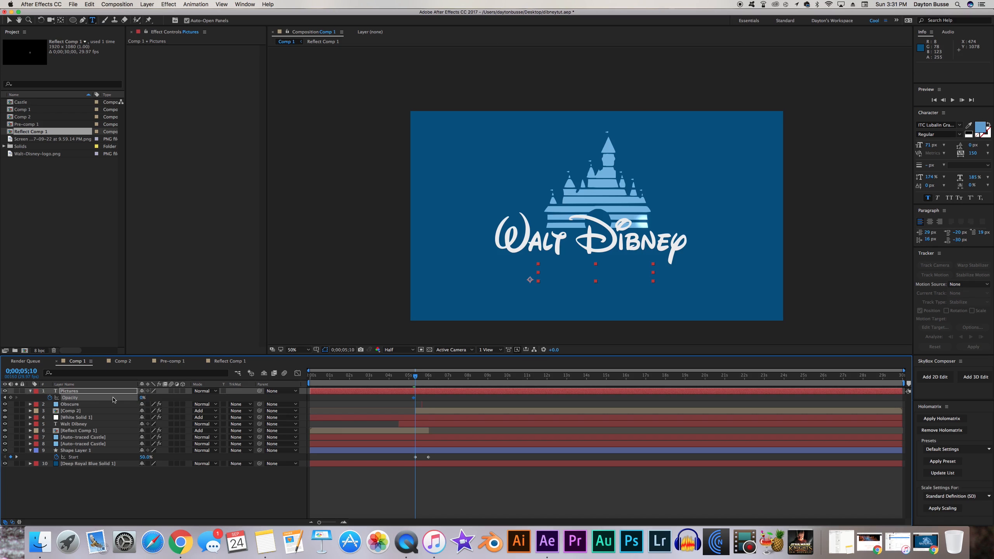
left_click_drag(142, 398, 222, 399)
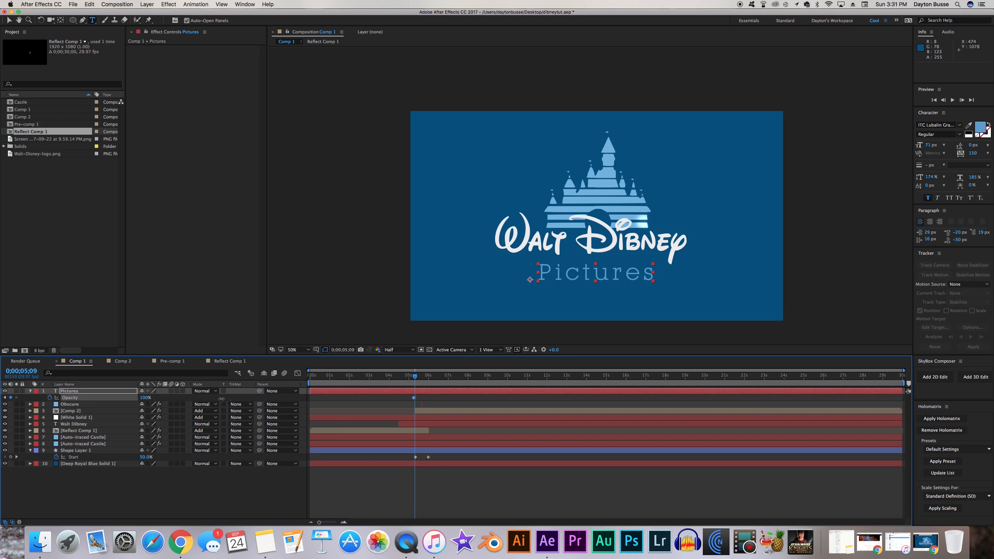
key("super+Left")
key("super+Left")
key("super+Right")
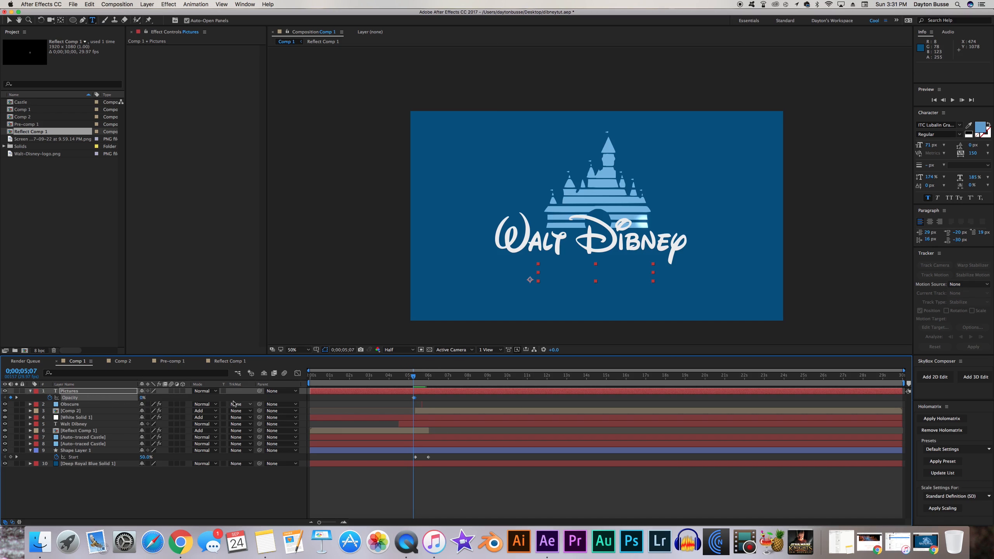
key("super+Right")
key("super+Right")
Step: Preview the "Pictures" text appearing as the orb starts its arc, around five seconds in
left_click_drag(415, 380, 413, 400)
key("space")
key("space")
left_click(414, 381)
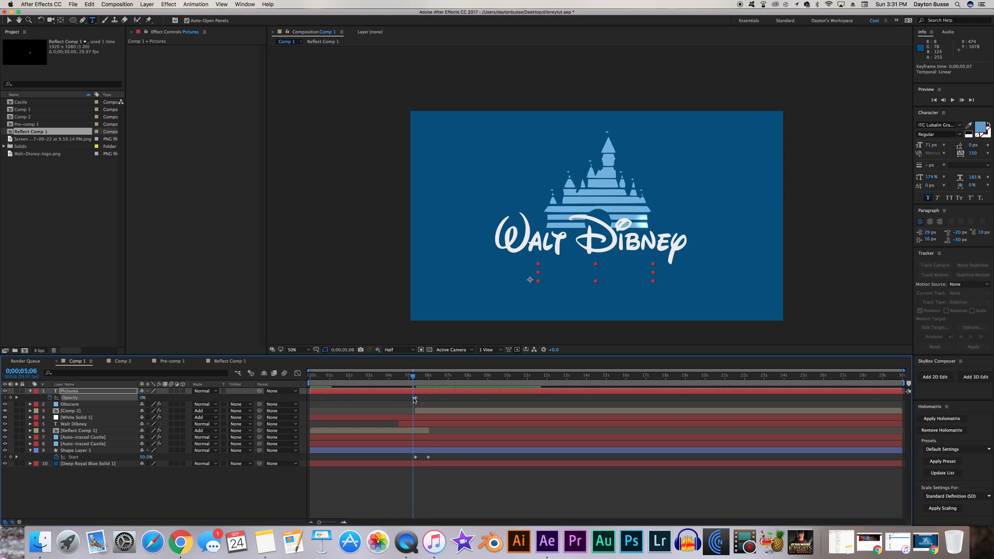
left_click(410, 379)
key("space")
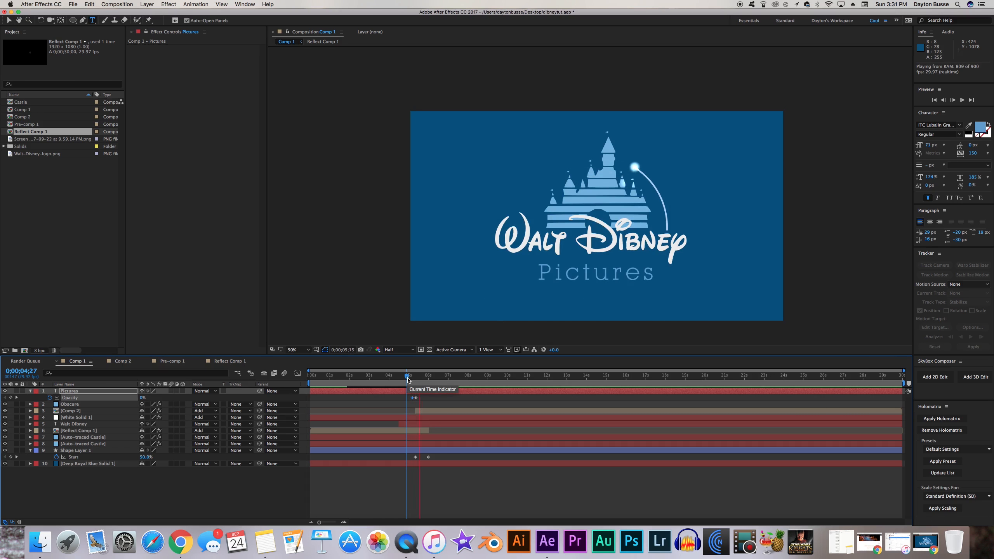
key("space")
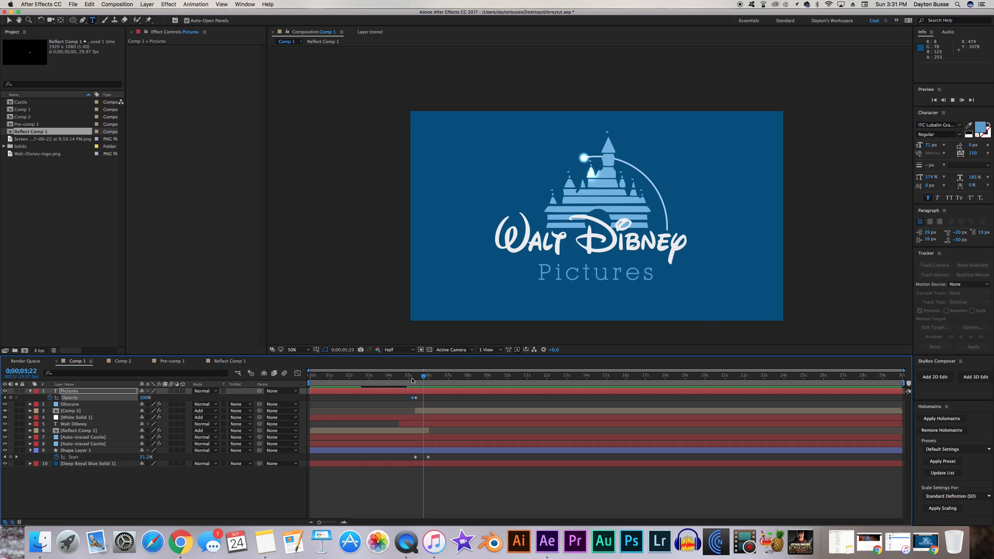
Step: Set the project's color depth to 32 bits per channel (float) and inspect the castle's glowing reflection up close
left_click(39, 351)
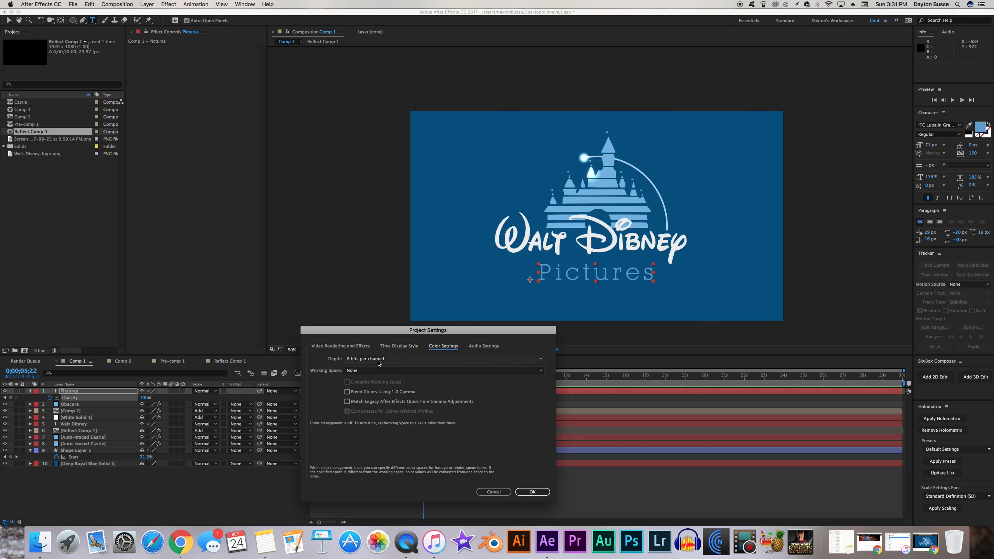
left_click(437, 360)
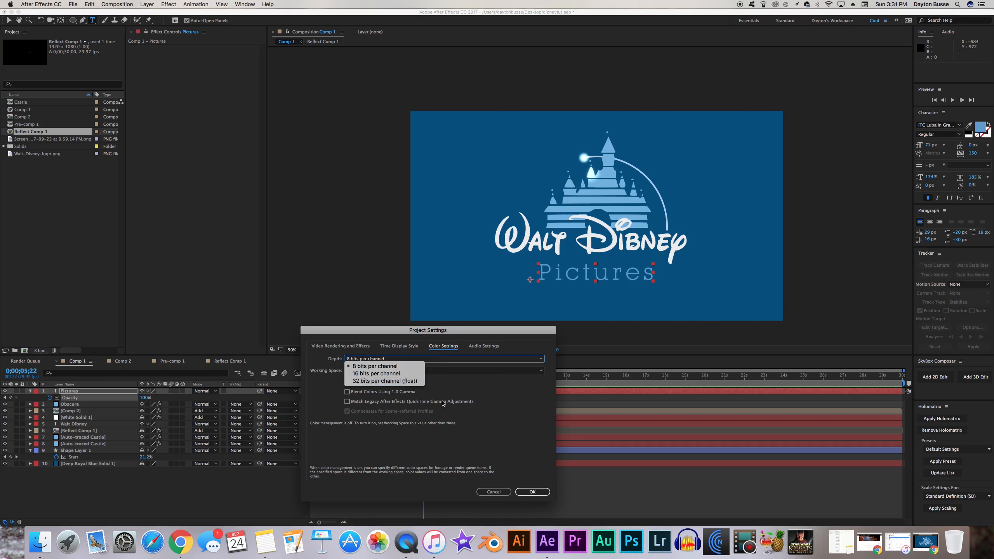
left_click(430, 382)
left_click(532, 492)
mouse_move(423, 376)
left_mouse_down()
mouse_move(392, 386)
mouse_move(424, 386)
left_mouse_up()
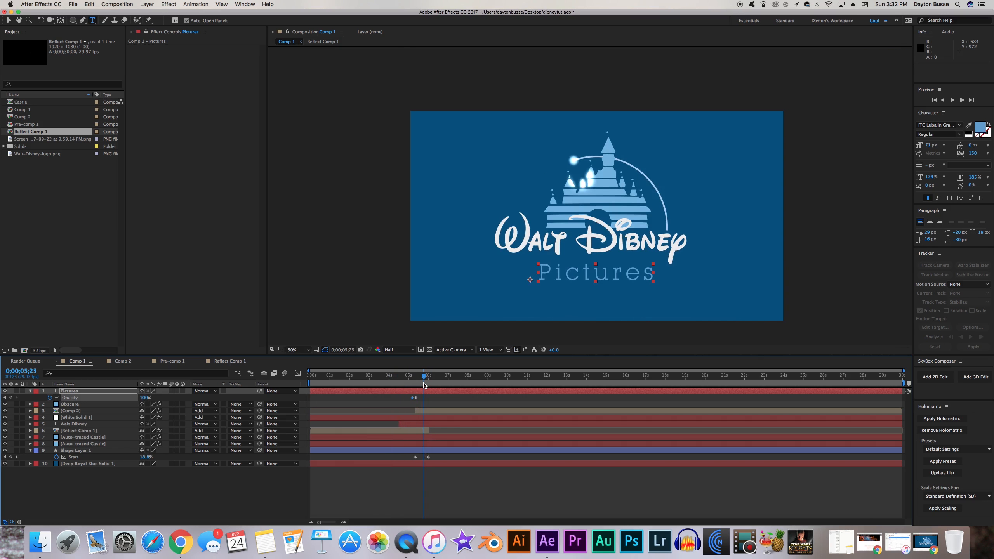
key("period")
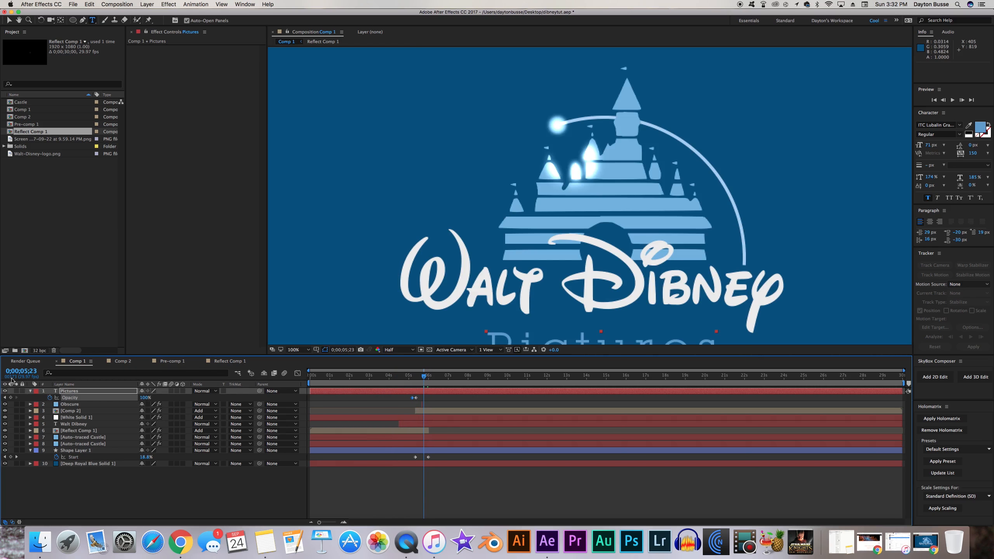
Step: Switch the project to 8 bits per channel and back to 32 bits per channel (float) to compare the glow
left_click(39, 351)
left_click(419, 360)
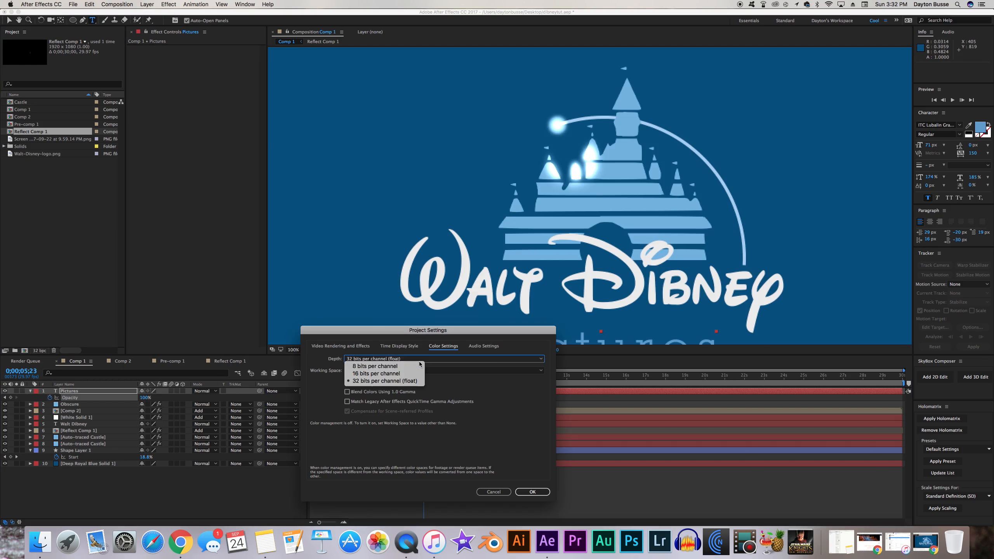
left_click(414, 366)
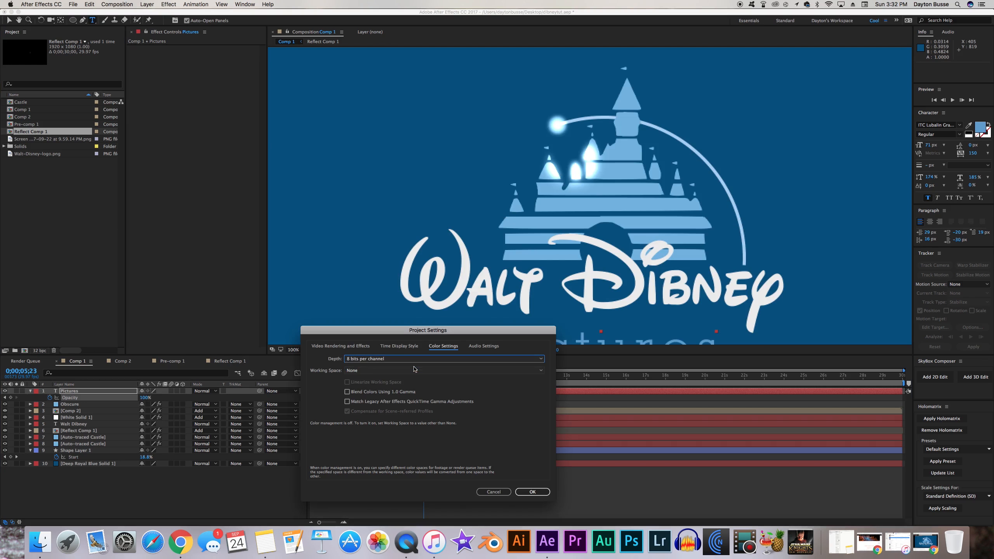
left_click(532, 492)
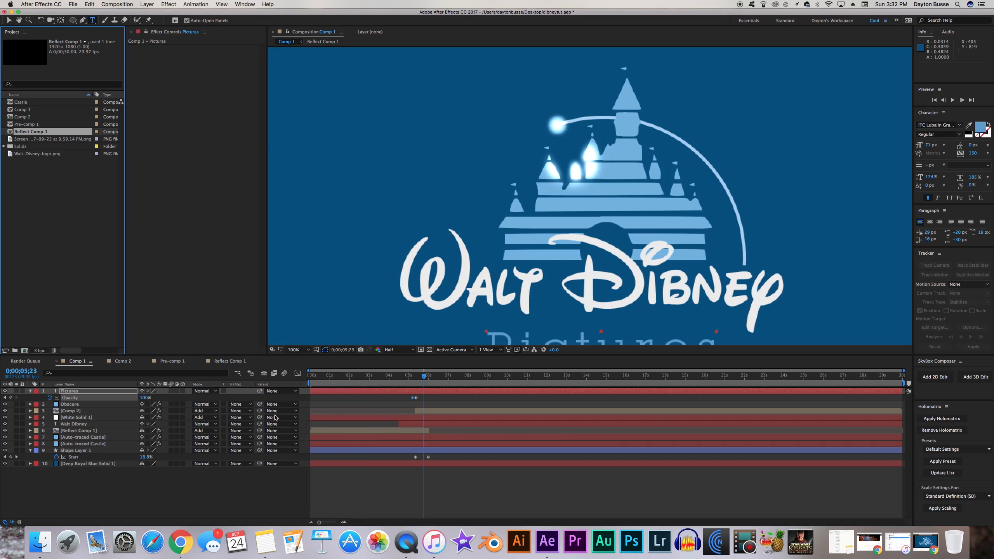
left_click(34, 351)
left_click(391, 360)
left_click(380, 383)
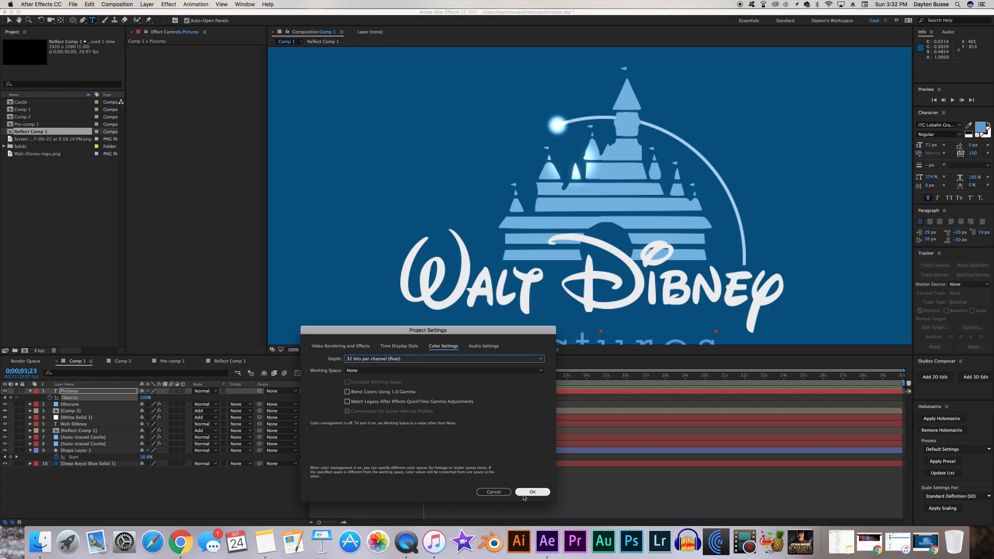
left_click(525, 494)
Step: Set the opacity of the Reflect Comp 1 layer to 15%
left_click(81, 412)
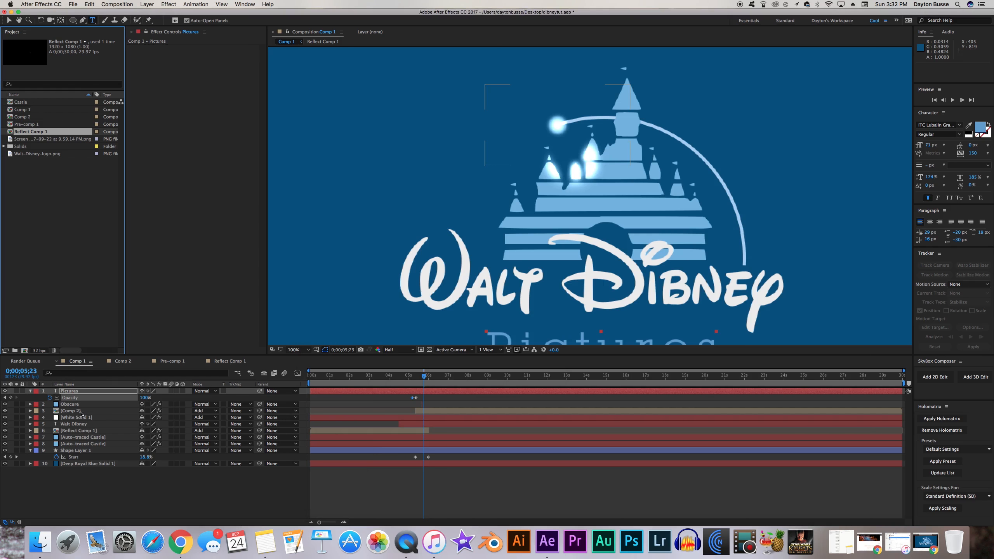
left_click(80, 431)
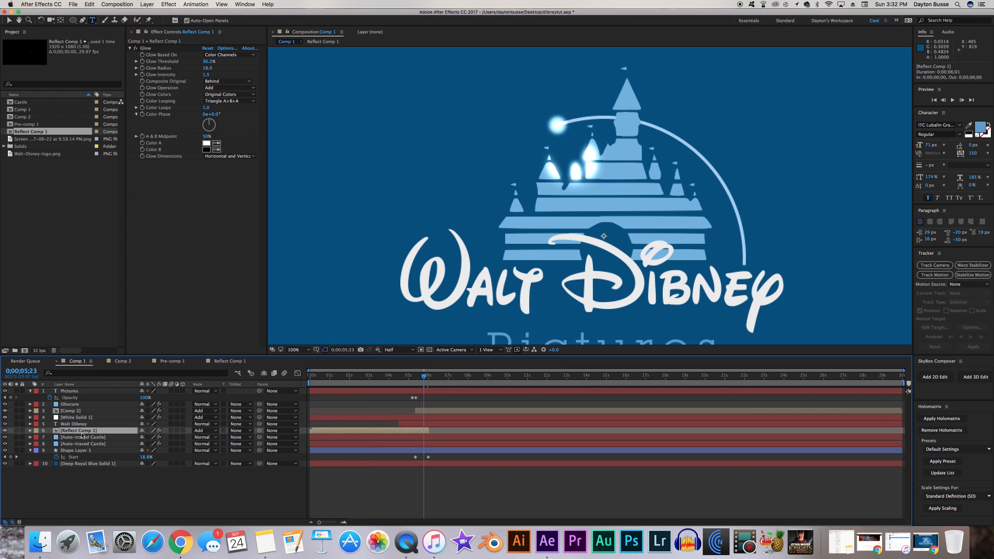
key("t")
left_click_drag(141, 437, 131, 437)
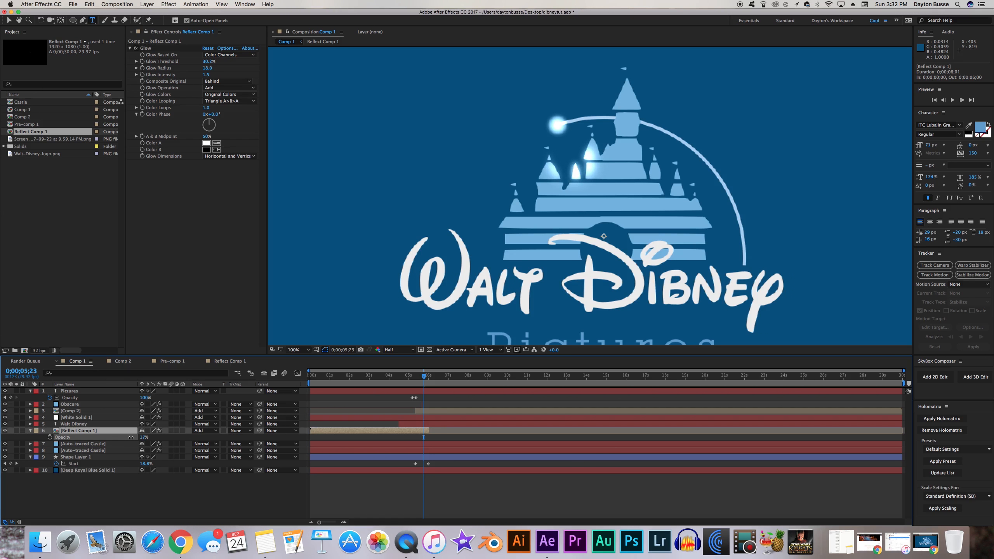
left_click(151, 438)
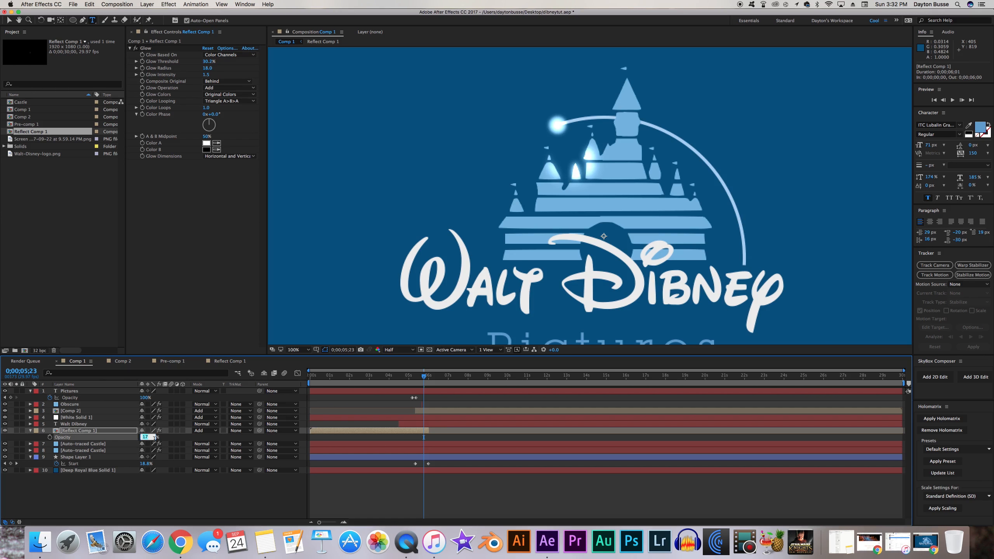
type("15")
key("Return")
Step: Set the Glow Intensity of Reflect Comp 1 to 0.5, raise its opacity to 24%, and check the reflection along the arc
left_click(208, 75)
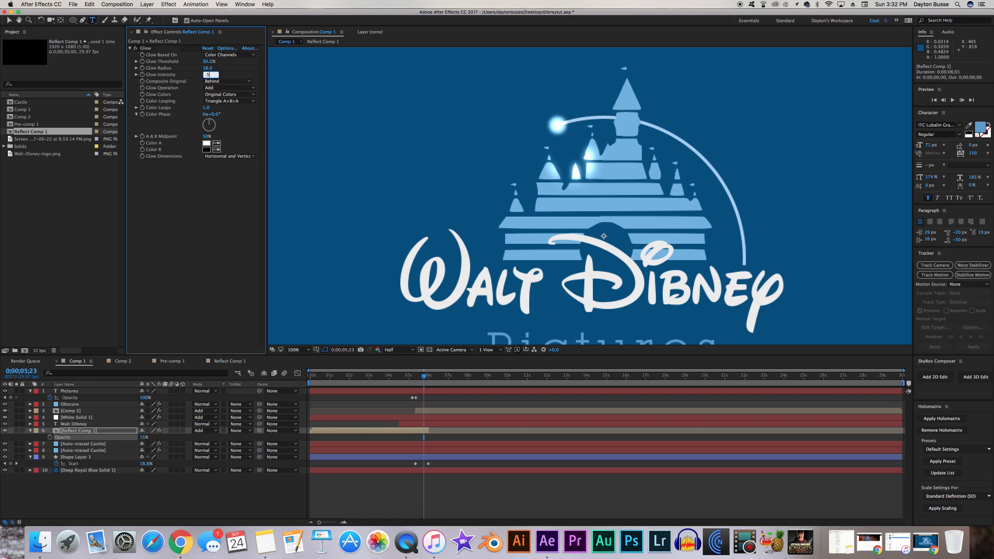
type(".5")
key("Return")
left_click_drag(144, 438, 149, 438)
left_click(430, 378)
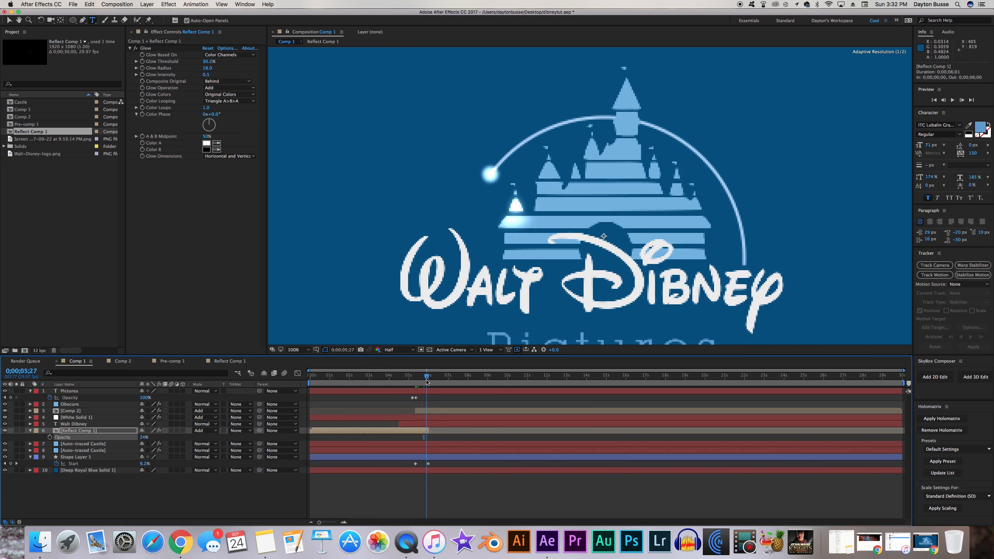
left_click_drag(429, 379, 427, 379)
key("comma")
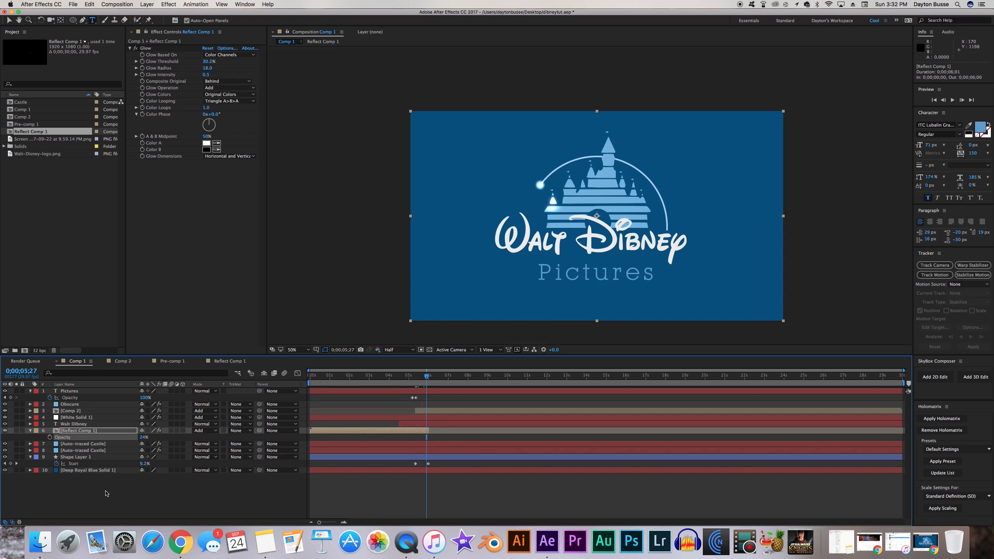
Step: Pre-compose all layers of Comp 1 into a new composition named "Final", moving all attributes into it
left_click_drag(105, 494, 98, 400)
right_click(89, 394)
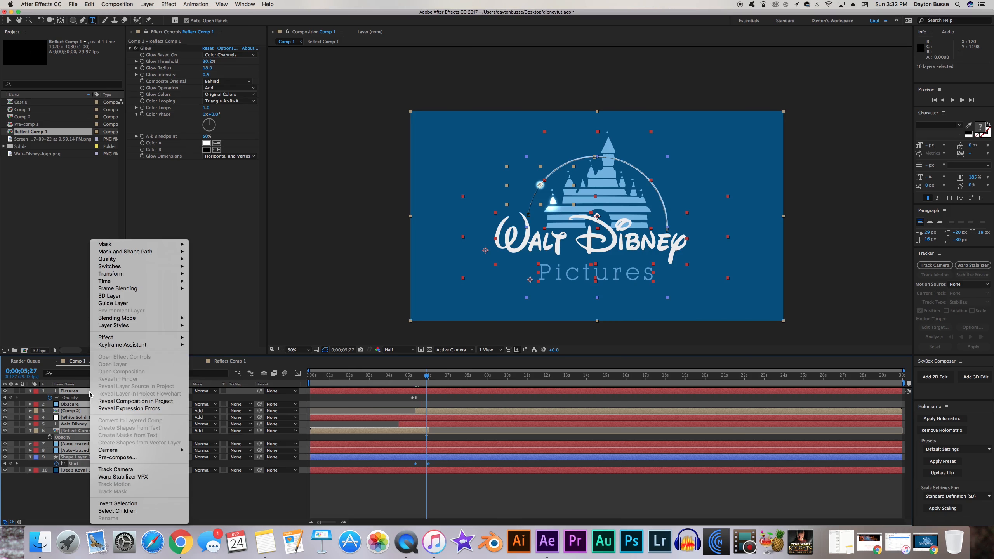
left_click(114, 457)
type("Final")
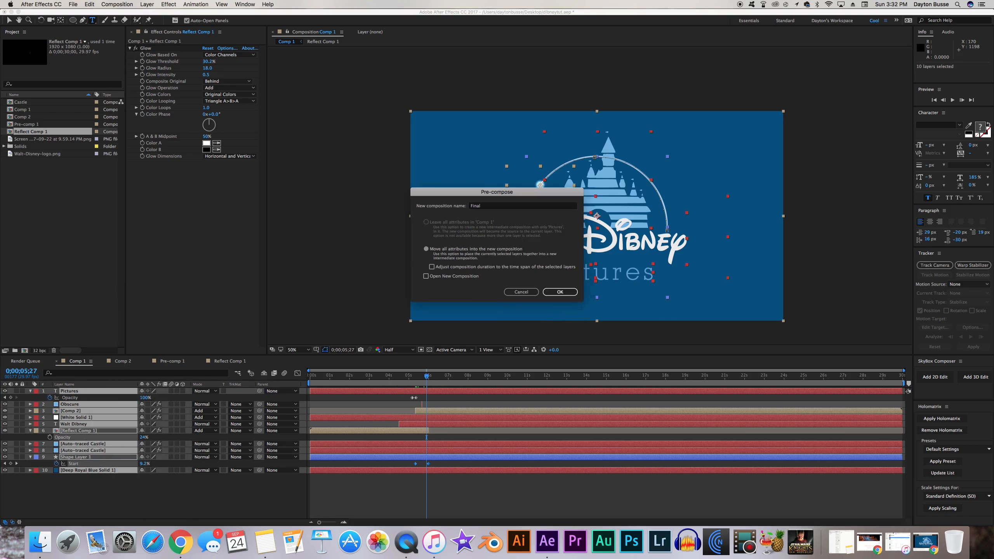
key("Return")
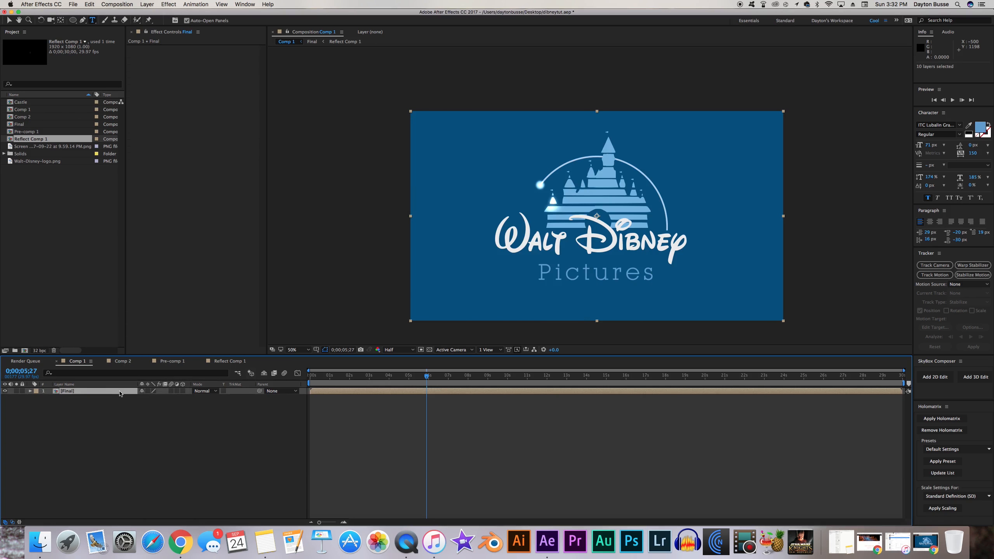
Step: Scale the Final layer to 120%
key("s")
mouse_move(160, 398)
left_mouse_down()
mouse_move(181, 398)
mouse_move(172, 398)
left_mouse_up()
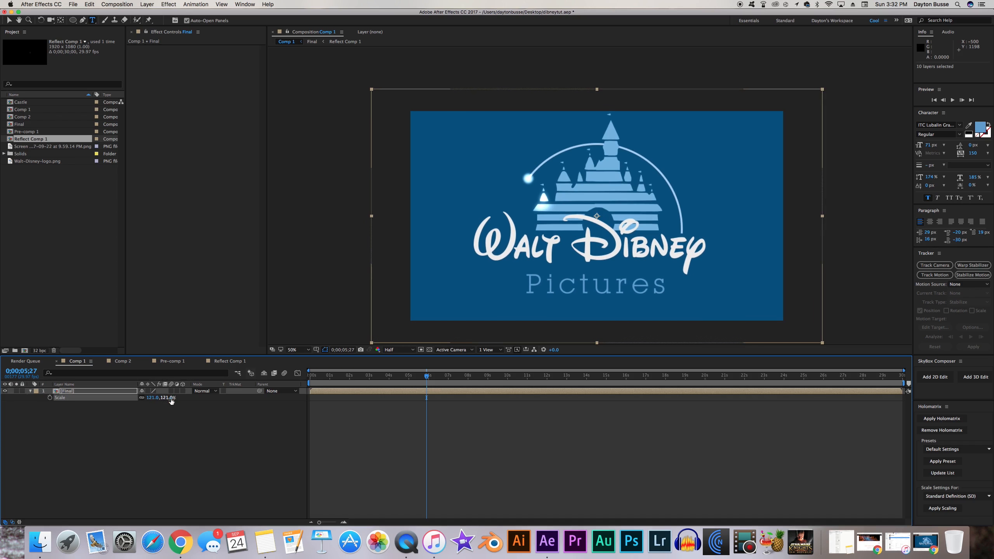
left_click(169, 398)
type("120")
key("Return")
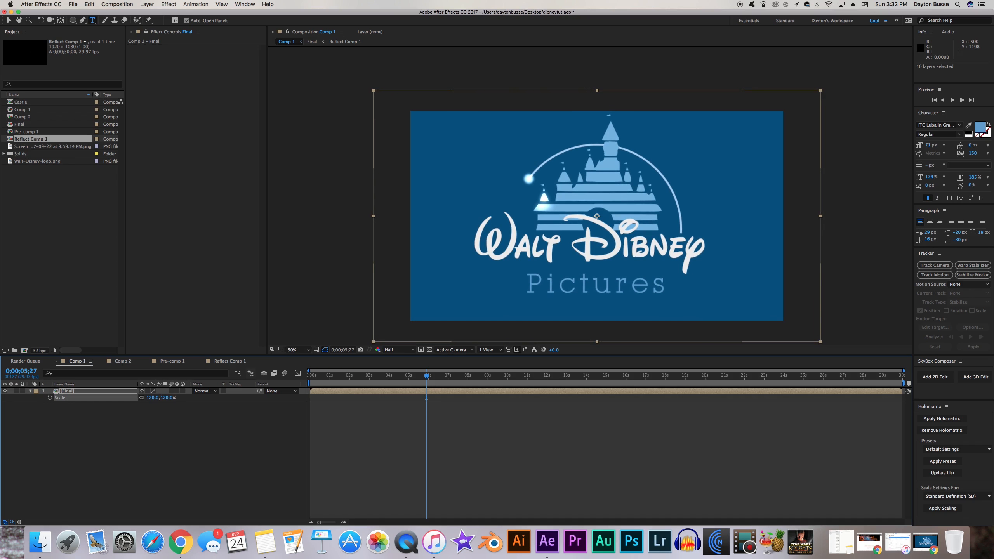
Step: Lower the Final layer to position 960, 602 and set the preview resolution to Full
key("p")
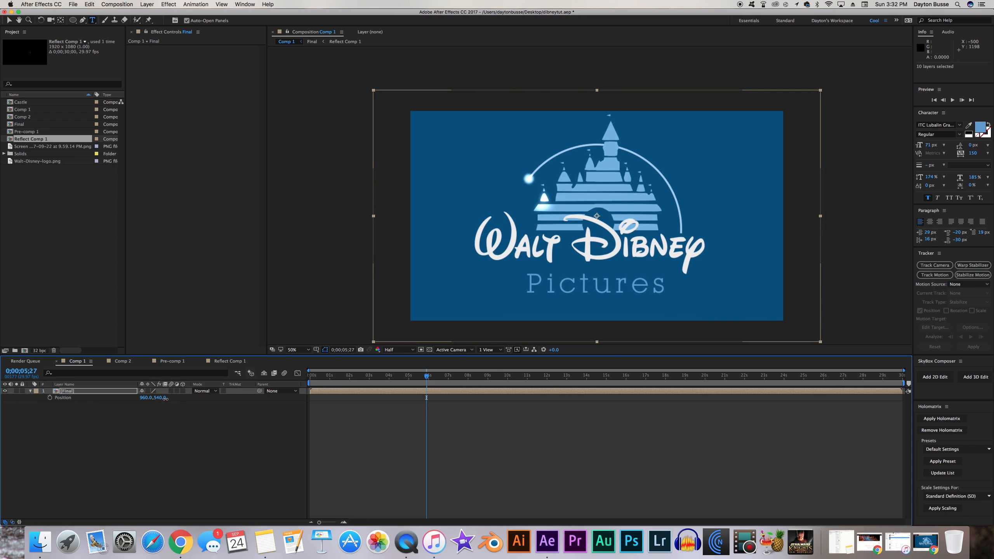
left_click_drag(165, 398, 189, 397)
left_click(398, 350)
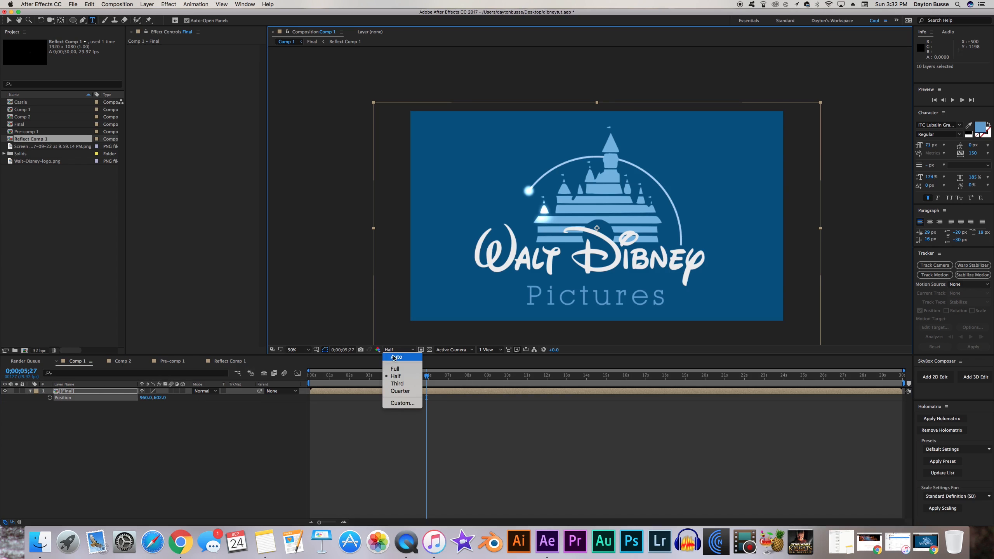
left_click(396, 369)
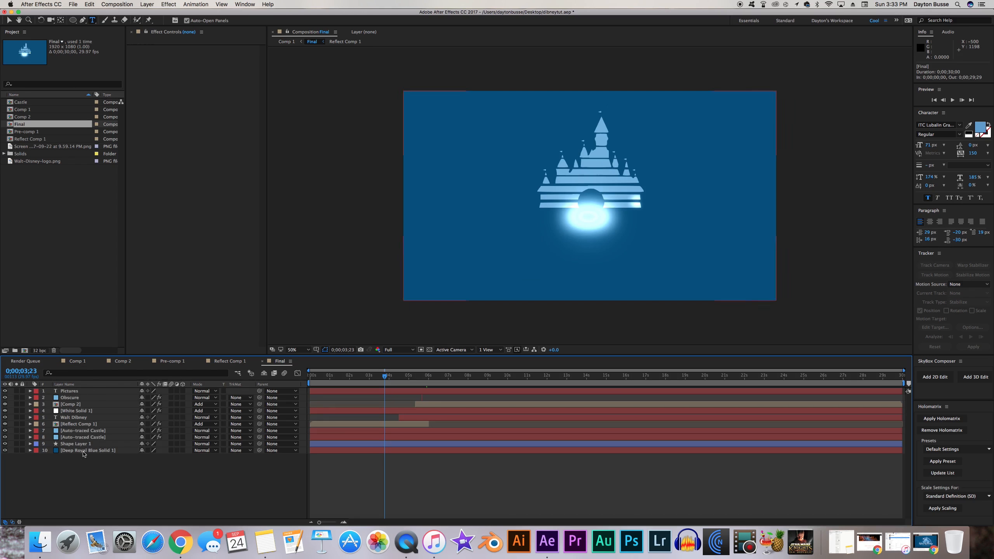
Step: In the Final composition, trim the start of Reflect Comp 1 to about 0;00;05;10 and White Solid 1 to 0;00;03;15
left_click(79, 424)
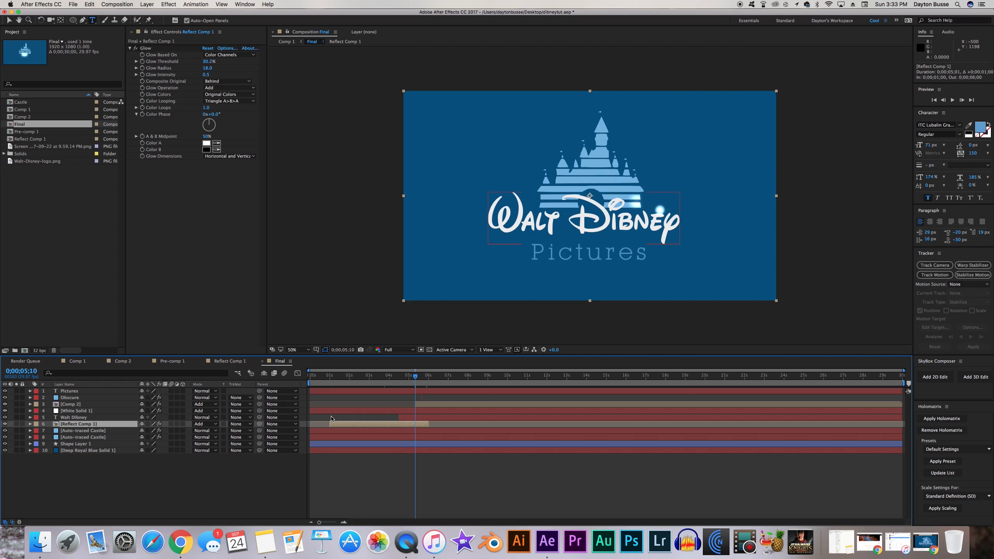
left_click_drag(329, 424, 402, 429)
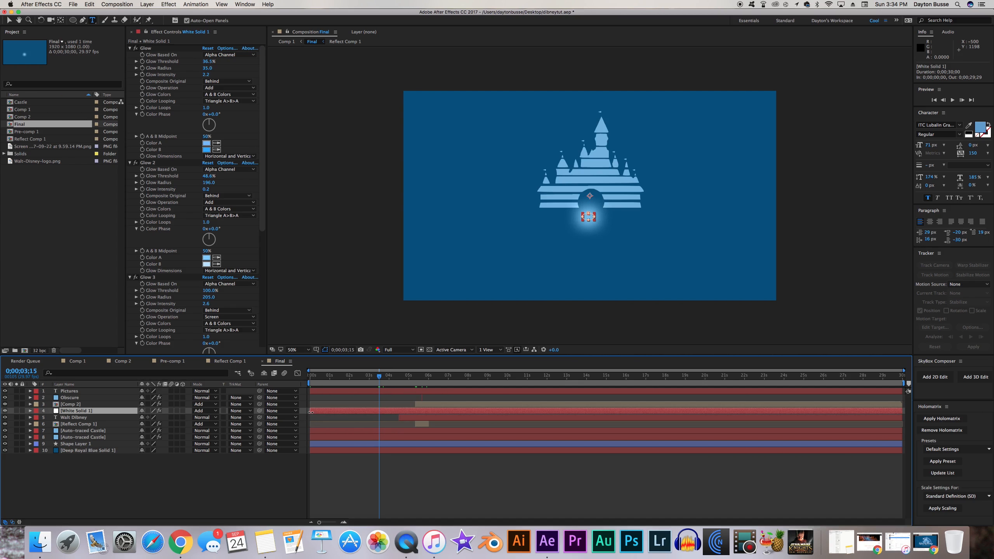
left_click_drag(311, 412, 379, 416)
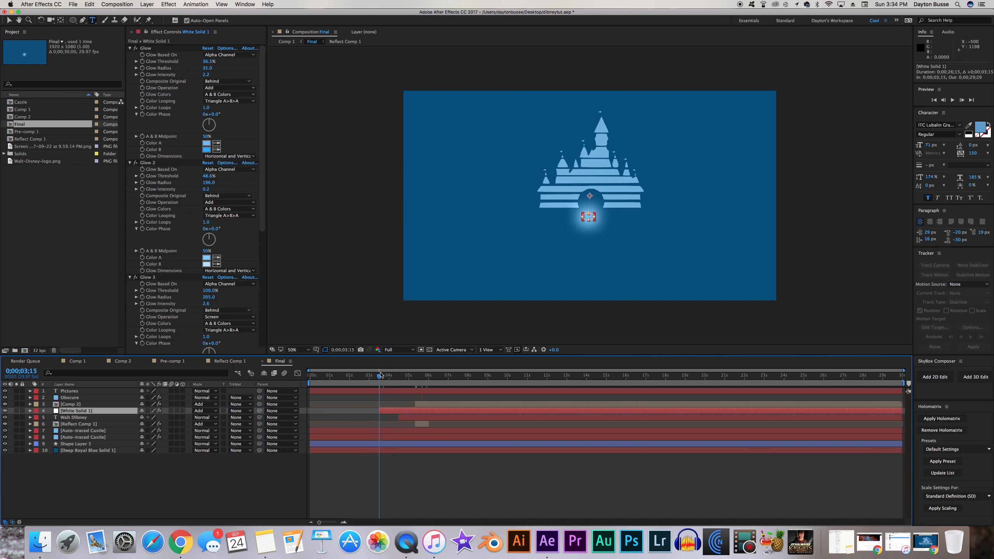
left_click_drag(379, 378, 358, 379)
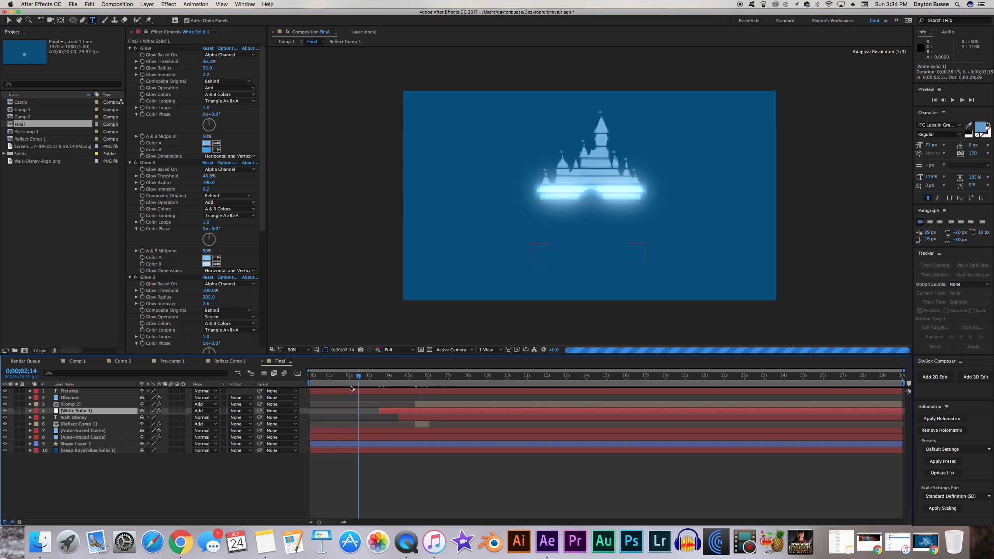